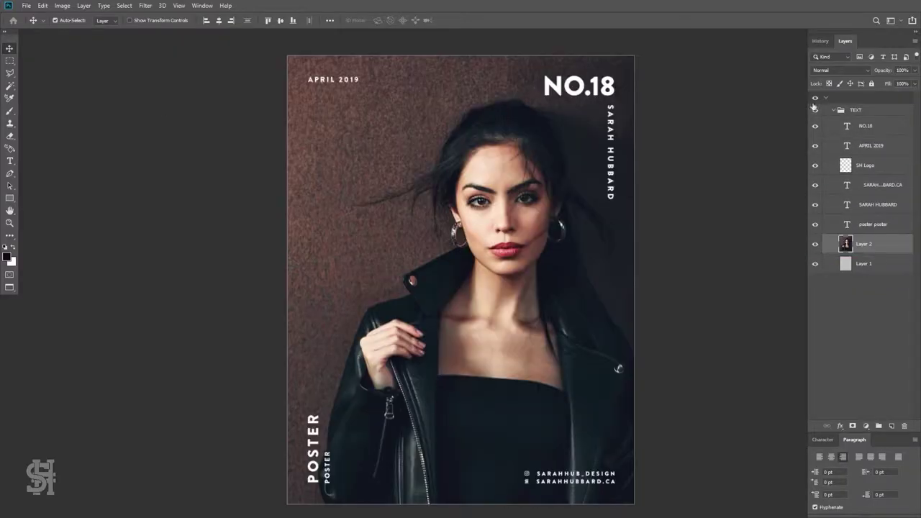
Paste the dik-dik photo as its own layer and align its eyes with the woman's at 100% Fill.
{"action": "key", "text": "ctrl+v"}
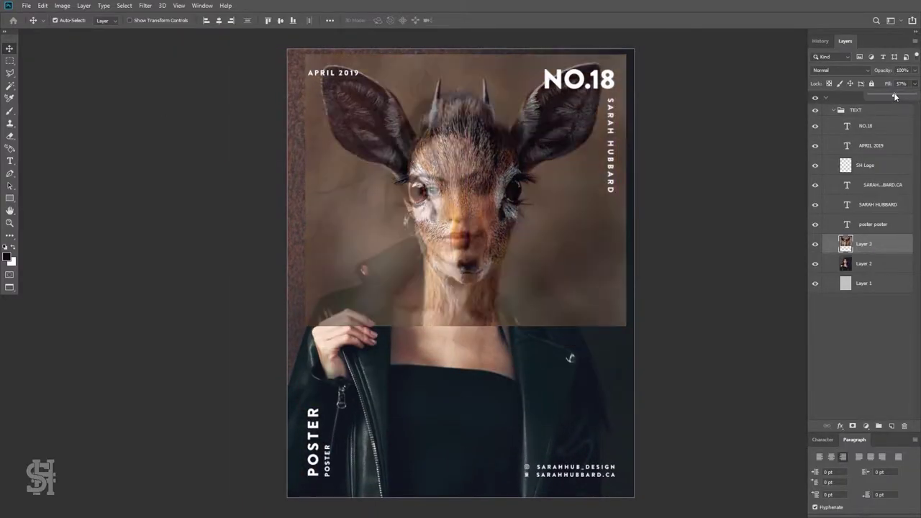
{"action": "left_click_drag", "start_coordinate": [464, 264], "coordinate": [560, 223]}
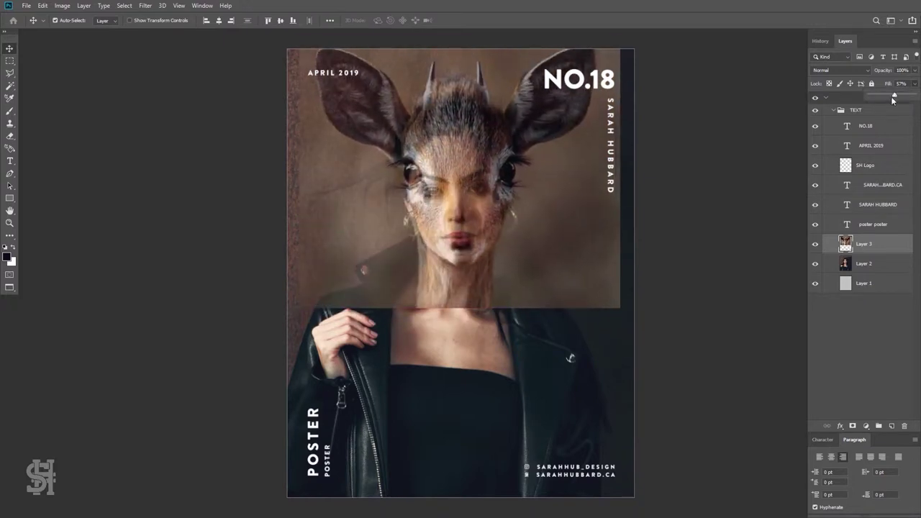
{"action": "key", "text": "shift+0"}
{"action": "key", "text": "ctrl+t"}
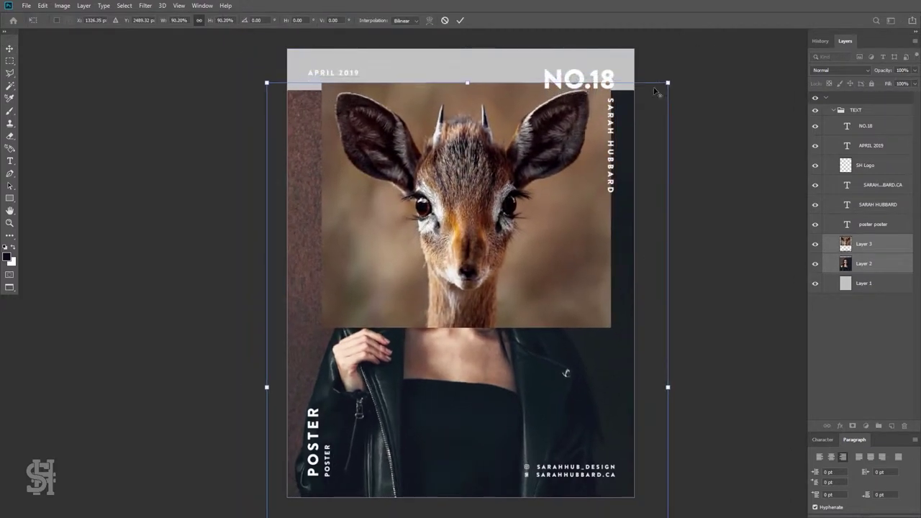
Scale the deer and woman together and erase the dark strip on the deer's right edge.
{"action": "mouse_move", "coordinate": [556, 156]}
{"action": "left_mouse_down"}
{"action": "mouse_move", "coordinate": [556, 185]}
{"action": "mouse_move", "coordinate": [568, 159]}
{"action": "left_mouse_up"}
{"action": "left_click", "coordinate": [815, 244]}
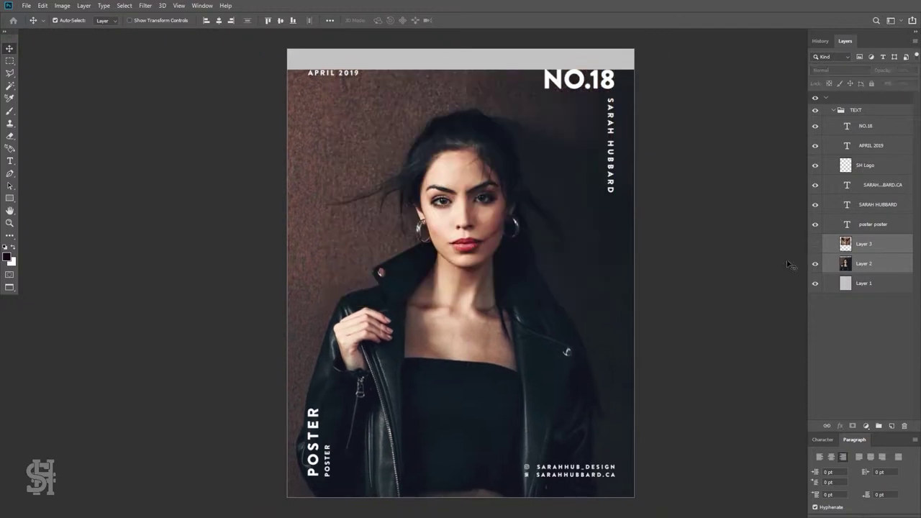
{"action": "left_click", "coordinate": [815, 244]}
{"action": "key", "text": "e"}
{"action": "left_click_drag", "start_coordinate": [604, 205], "coordinate": [546, 288]}
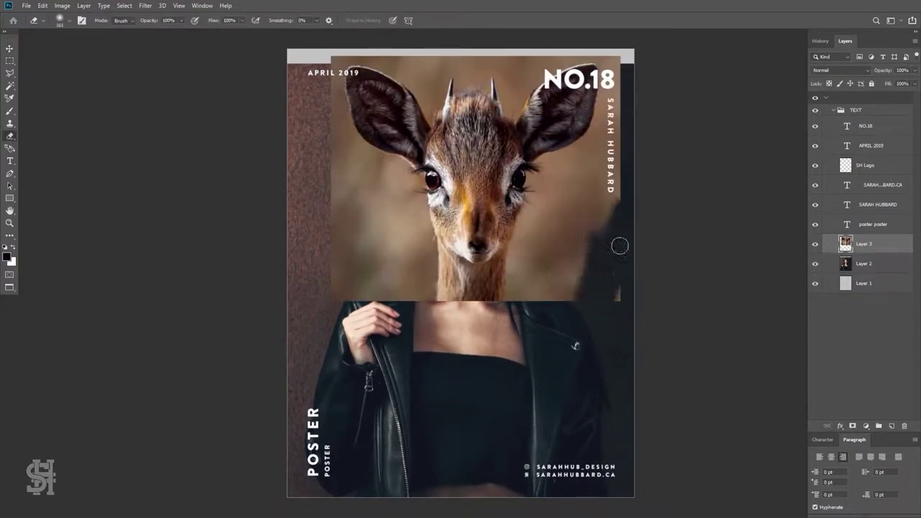
Magic Wand the background around the deer and delete it.
{"action": "right_click", "coordinate": [10, 84]}
{"action": "left_click", "coordinate": [44, 93]}
{"action": "left_click", "coordinate": [380, 219]}
{"action": "left_click", "coordinate": [382, 115], "text": "shift"}
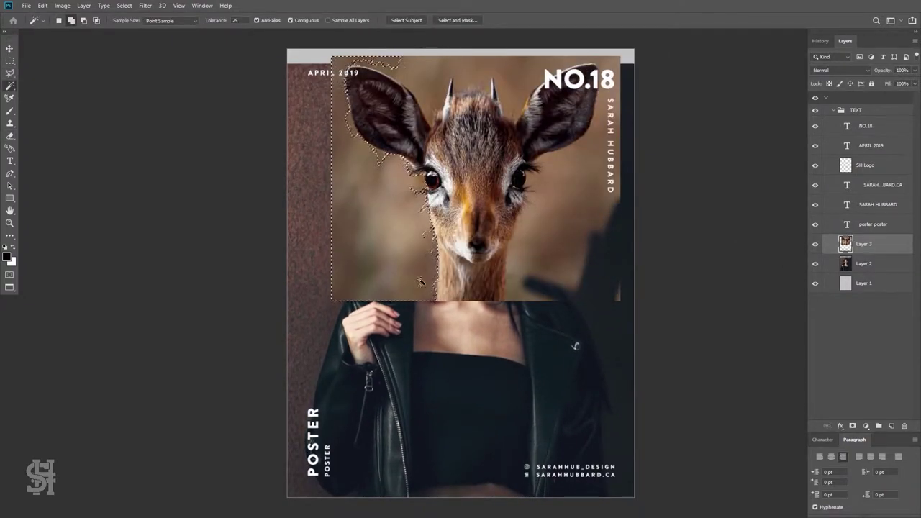
{"action": "left_click", "coordinate": [592, 254], "text": "shift"}
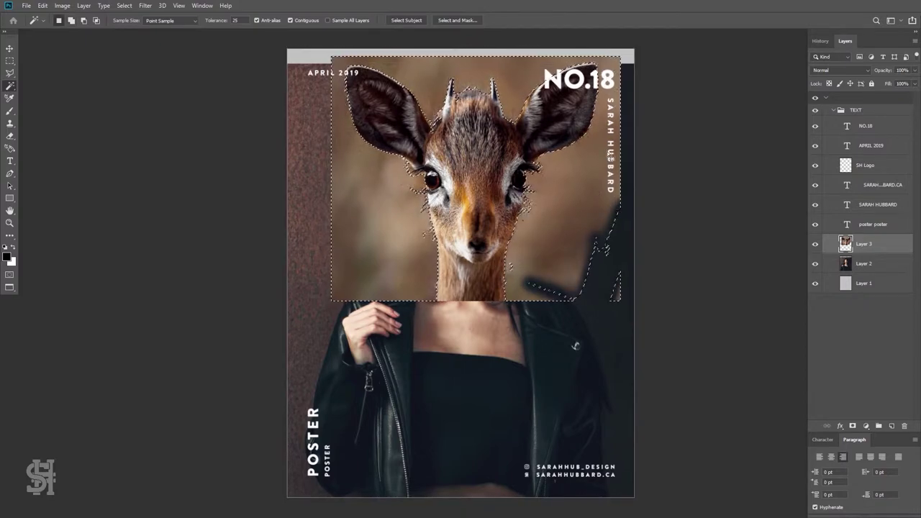
{"action": "key", "text": "Delete"}
{"action": "key", "text": "ctrl+d"}
{"action": "key", "text": "v"}
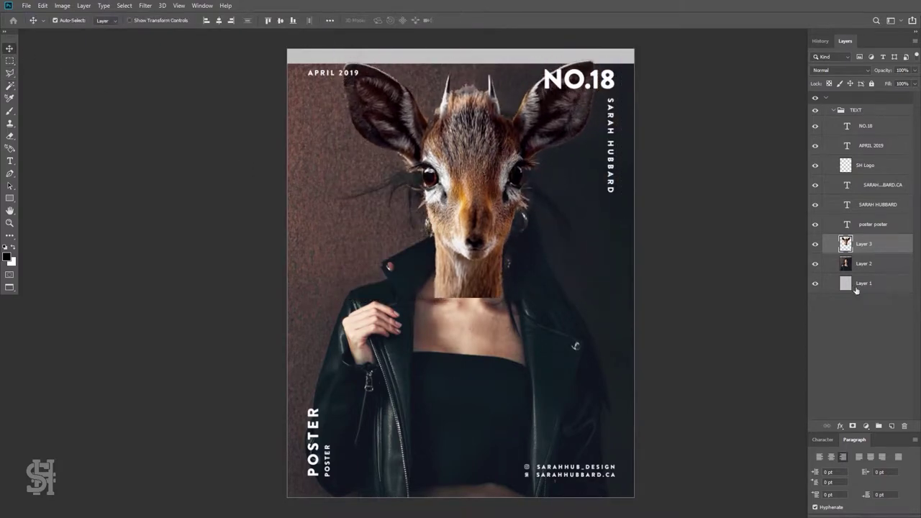
Duplicate the deer head layer and hide the copy as a backup.
{"action": "right_click", "coordinate": [863, 244]}
{"action": "left_click", "coordinate": [791, 144]}
{"action": "key", "text": "Return"}
{"action": "left_click", "coordinate": [815, 244]}
{"action": "key", "text": "e"}
{"action": "left_click", "coordinate": [69, 22]}
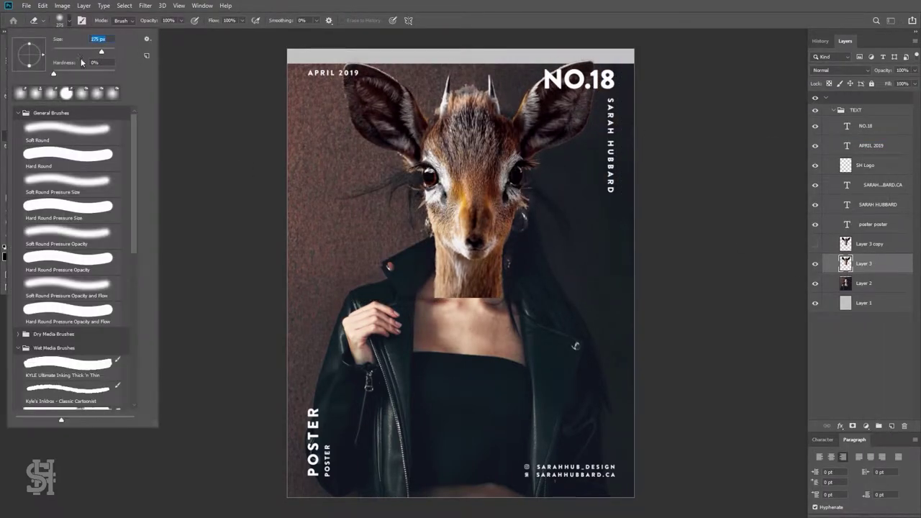
Erase the neck seam, tone the woman's photo (Clarity +39, Vibrance −43, Temperature +9, Tint +5), then duplicate it.
{"action": "mouse_move", "coordinate": [526, 329]}
{"action": "left_mouse_down"}
{"action": "mouse_move", "coordinate": [468, 317]}
{"action": "mouse_move", "coordinate": [431, 324]}
{"action": "mouse_move", "coordinate": [532, 309]}
{"action": "mouse_move", "coordinate": [510, 327]}
{"action": "left_mouse_up"}
{"action": "left_click", "coordinate": [863, 283]}
{"action": "left_click", "coordinate": [146, 5]}
{"action": "left_click", "coordinate": [170, 63]}
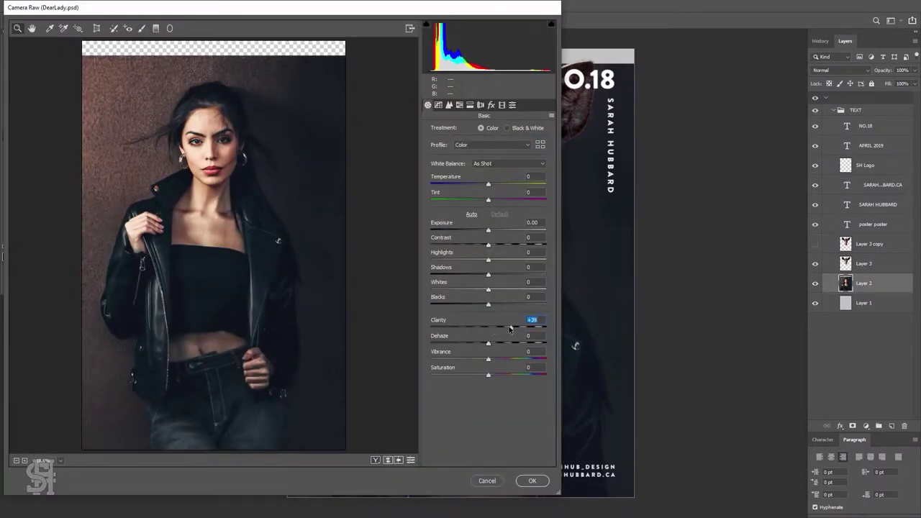
{"action": "left_click_drag", "start_coordinate": [488, 358], "coordinate": [462, 360]}
{"action": "left_click_drag", "start_coordinate": [488, 184], "coordinate": [490, 201]}
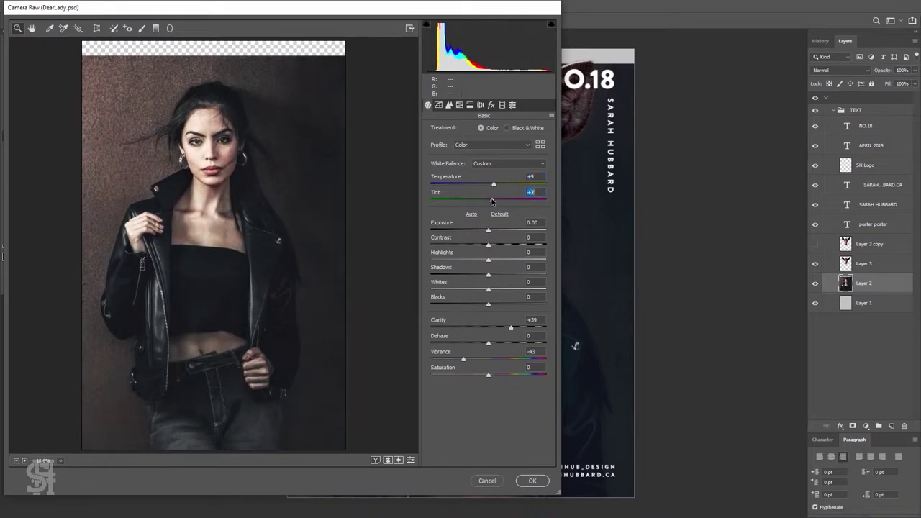
{"action": "key", "text": "Return"}
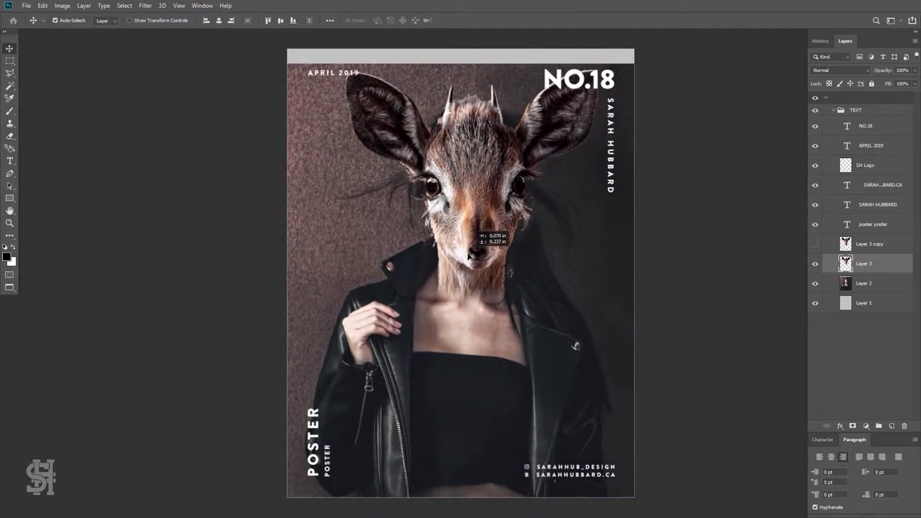
{"action": "left_click", "coordinate": [863, 283]}
{"action": "key", "text": "ctrl+j"}
Clone Stamp the stray hair strand away on the woman's photo copy.
{"action": "left_click", "coordinate": [815, 263]}
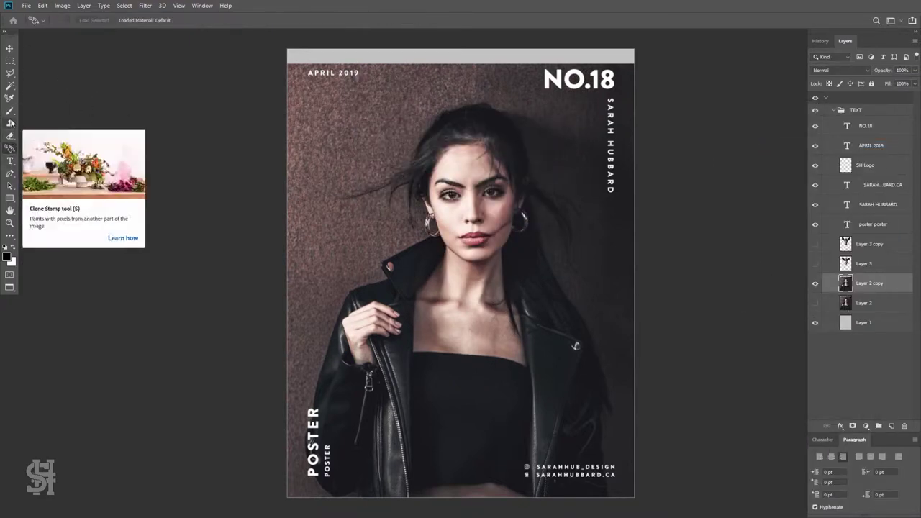
{"action": "left_click", "coordinate": [10, 123]}
{"action": "left_click_drag", "start_coordinate": [340, 194], "coordinate": [382, 185]}
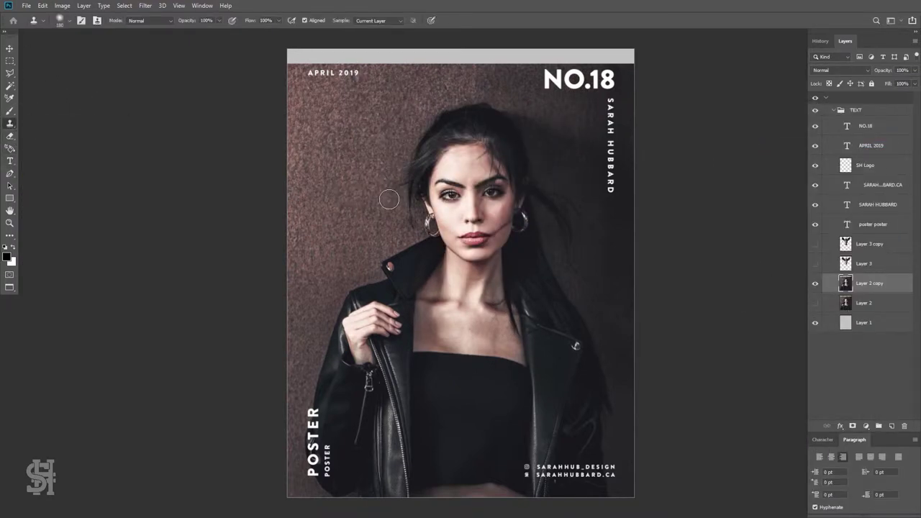
Move the backup deer copy below the woman's photo and retouch hair by the forehead.
{"action": "left_click", "coordinate": [815, 244]}
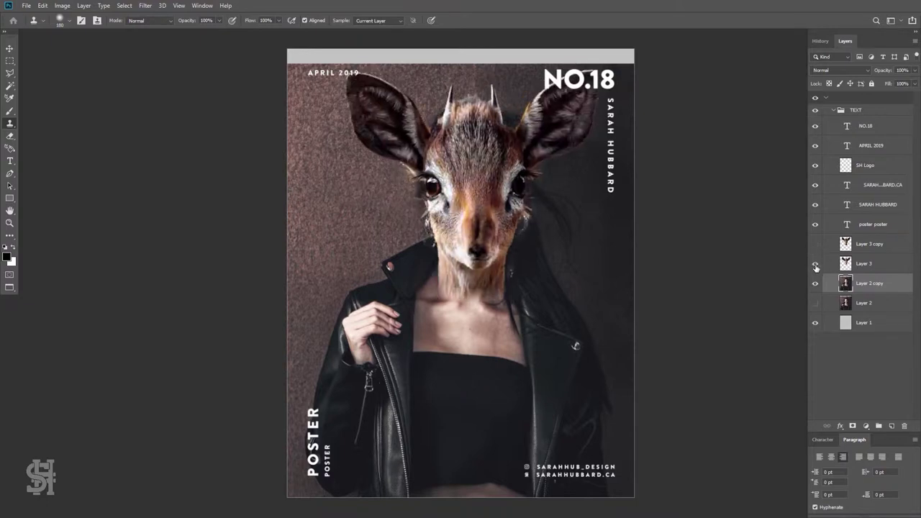
{"action": "left_click", "coordinate": [815, 244]}
{"action": "left_click_drag", "start_coordinate": [864, 244], "coordinate": [863, 313]}
{"action": "left_click", "coordinate": [814, 244]}
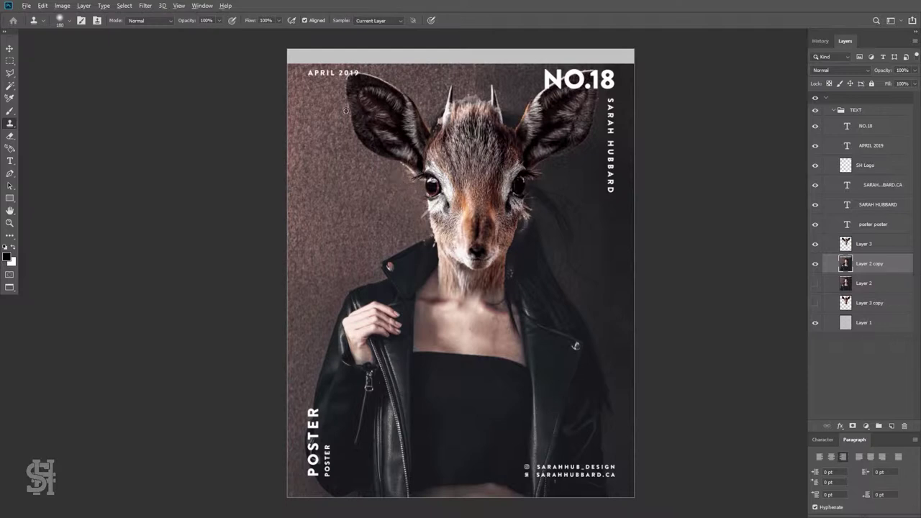
{"action": "left_click_drag", "start_coordinate": [503, 109], "coordinate": [515, 134]}
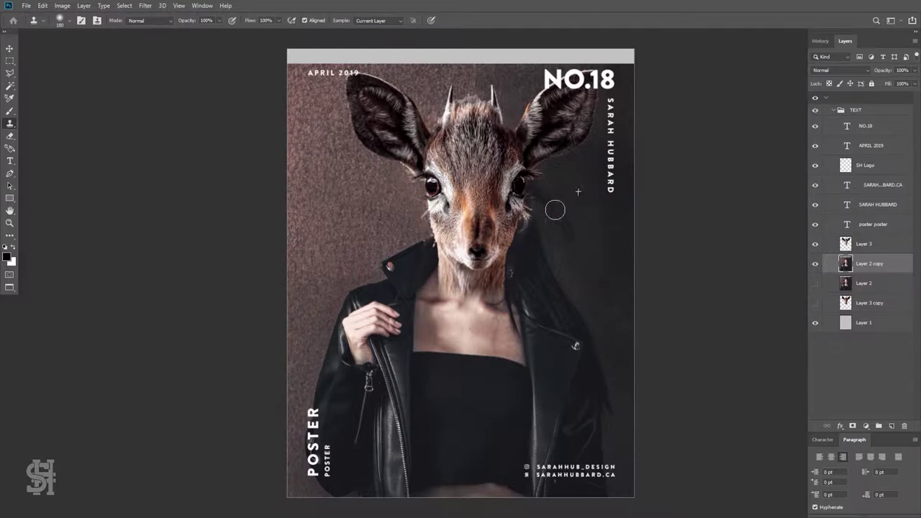
Darken the deer head and add contrast with a two-point Curves adjustment.
{"action": "left_click", "coordinate": [851, 245]}
{"action": "key", "text": "ctrl+plus"}
{"action": "left_click", "coordinate": [62, 5]}
{"action": "left_click", "coordinate": [287, 46]}
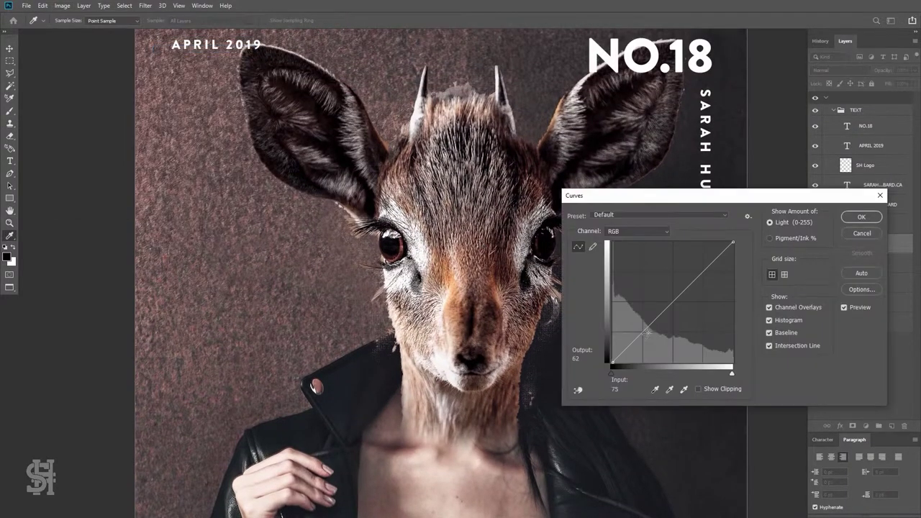
{"action": "left_click_drag", "start_coordinate": [647, 332], "coordinate": [641, 337]}
{"action": "left_click_drag", "start_coordinate": [714, 260], "coordinate": [713, 275]}
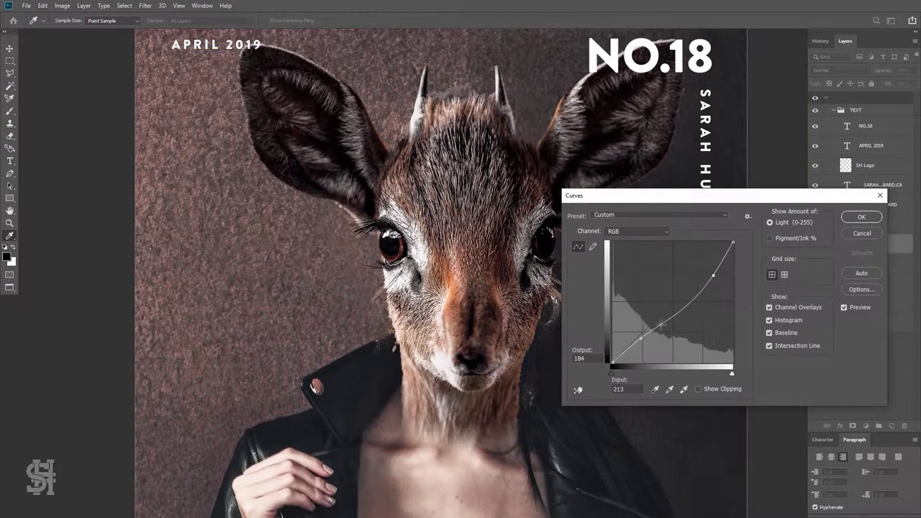
{"action": "left_click", "coordinate": [861, 217]}
Lower the deer head's Hue/Saturation saturation to −23.
{"action": "left_click", "coordinate": [62, 5]}
{"action": "left_click", "coordinate": [180, 107]}
{"action": "left_click_drag", "start_coordinate": [710, 330], "coordinate": [704, 334]}
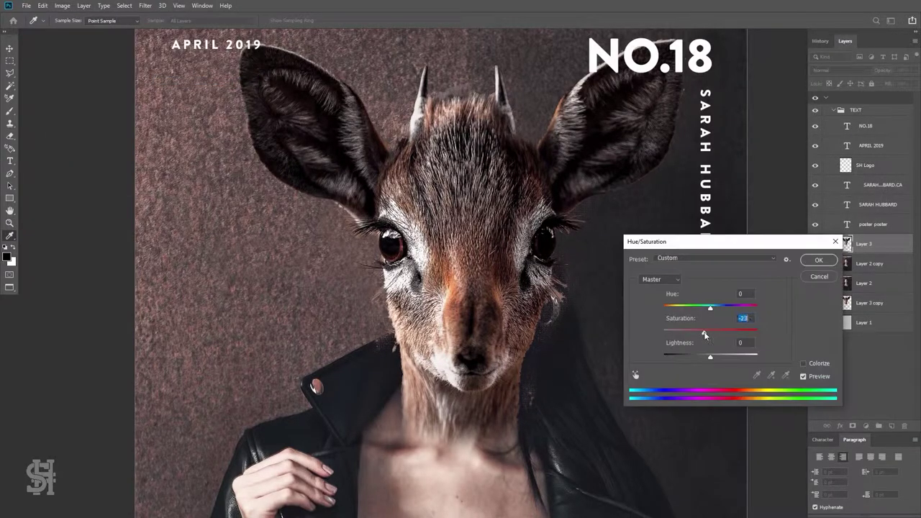
{"action": "left_click", "coordinate": [817, 260]}
Set the Eraser brush to 40 px.
{"action": "key", "text": "ctrl+plus"}
{"action": "key", "text": "e"}
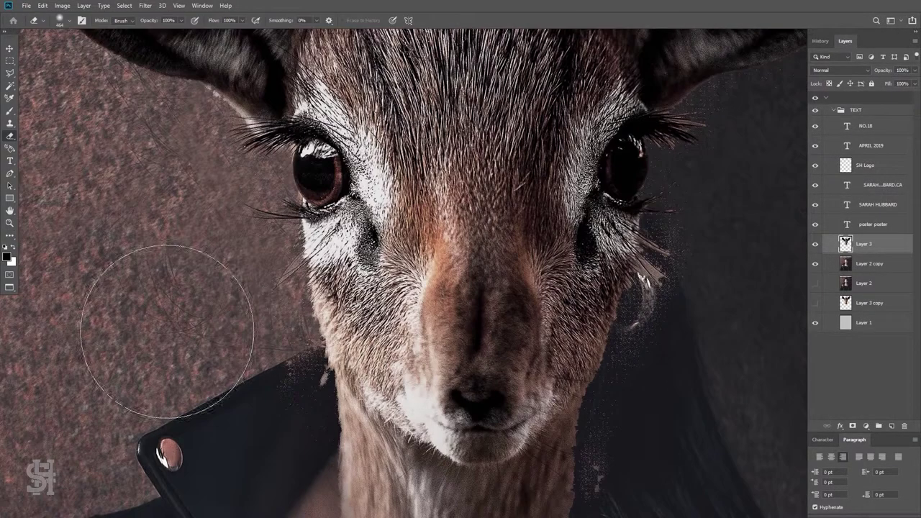
{"action": "right_click", "coordinate": [280, 369]}
{"action": "type", "text": "40"}
{"action": "key", "text": "Return"}
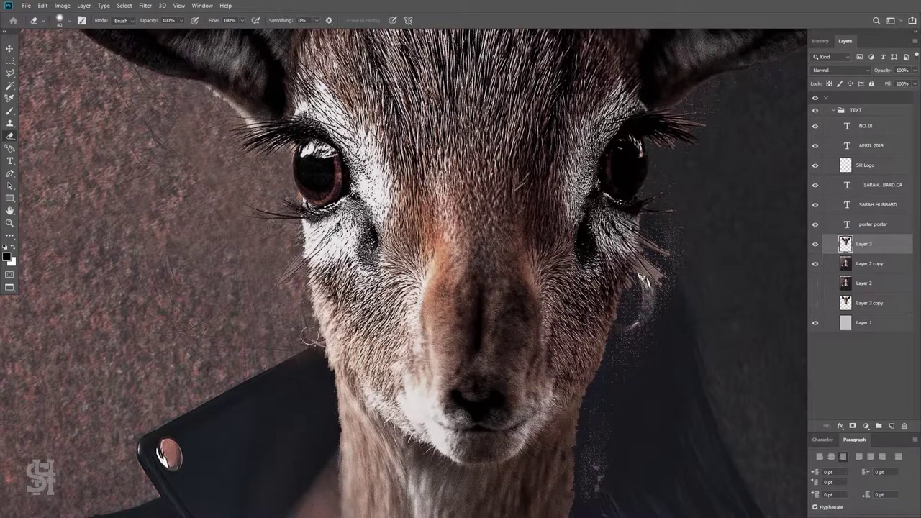
Move the image layers above the text, put the TEXT group on top and hide it.
{"action": "scroll", "coordinate": [649, 456], "scroll_direction": "down", "scroll_amount": 1}
{"action": "scroll", "coordinate": [594, 376], "scroll_direction": "down", "scroll_amount": 1}
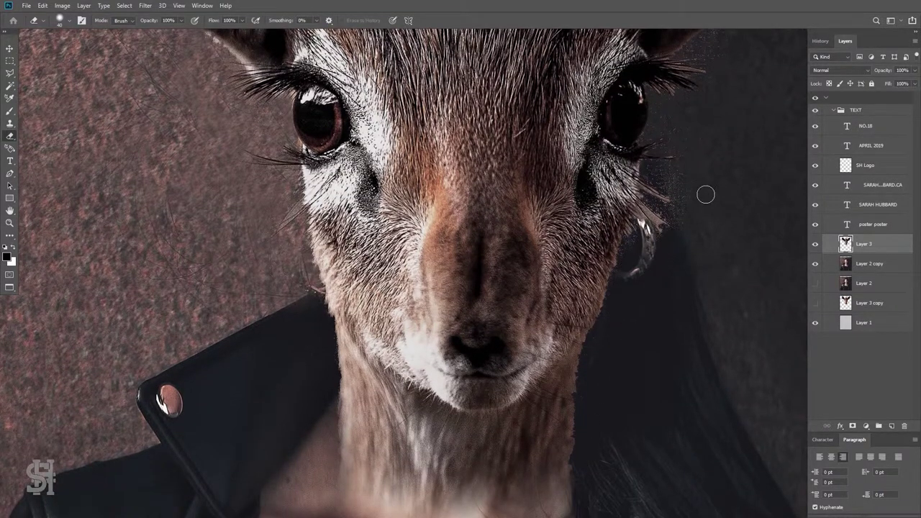
{"action": "scroll", "coordinate": [704, 194], "scroll_direction": "up", "scroll_amount": 2}
{"action": "scroll", "coordinate": [183, 148], "scroll_direction": "up", "scroll_amount": 3}
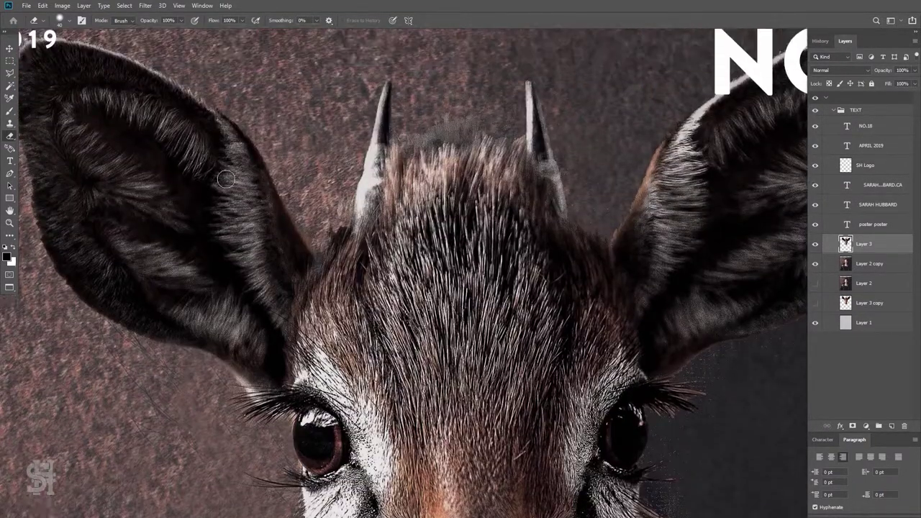
{"action": "scroll", "coordinate": [184, 147], "scroll_direction": "up", "scroll_amount": 2}
{"action": "scroll", "coordinate": [183, 148], "scroll_direction": "left", "scroll_amount": 3}
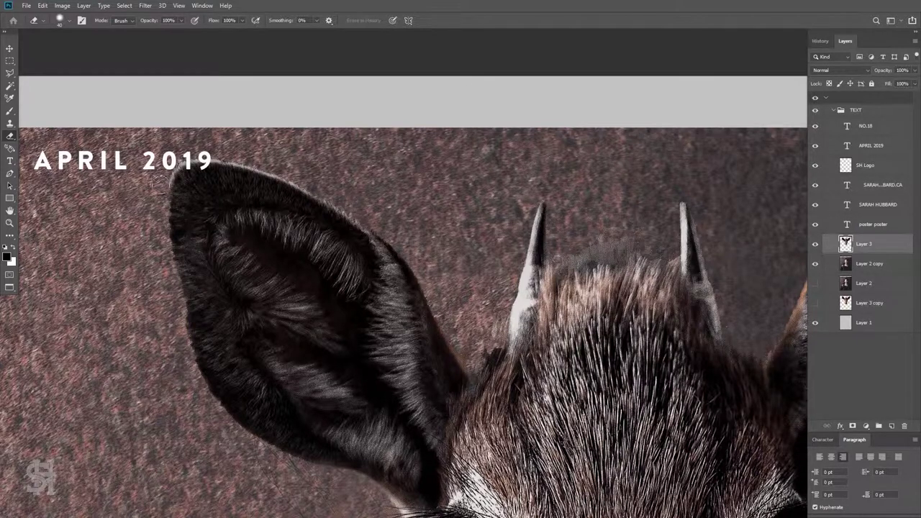
{"action": "scroll", "coordinate": [245, 157], "scroll_direction": "left", "scroll_amount": 3}
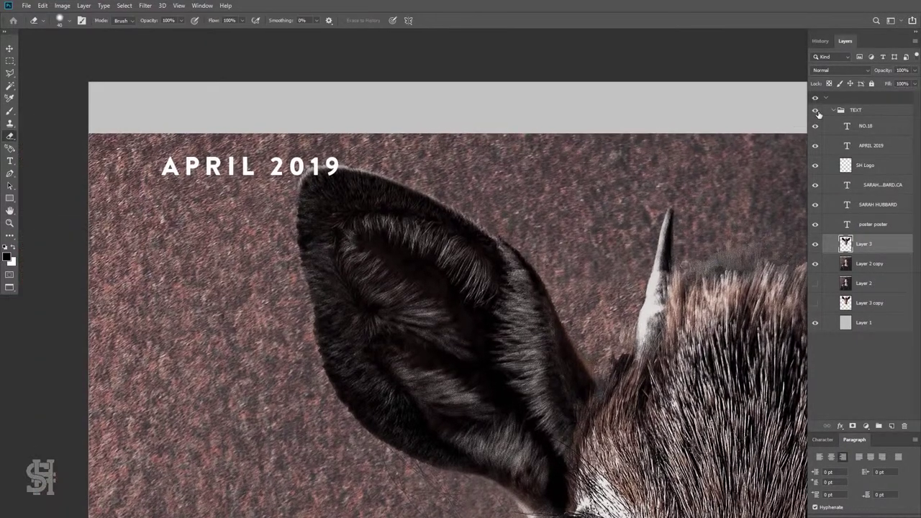
{"action": "left_click", "coordinate": [861, 322], "text": "shift"}
{"action": "key", "text": "ctrl+shift+bracketright"}
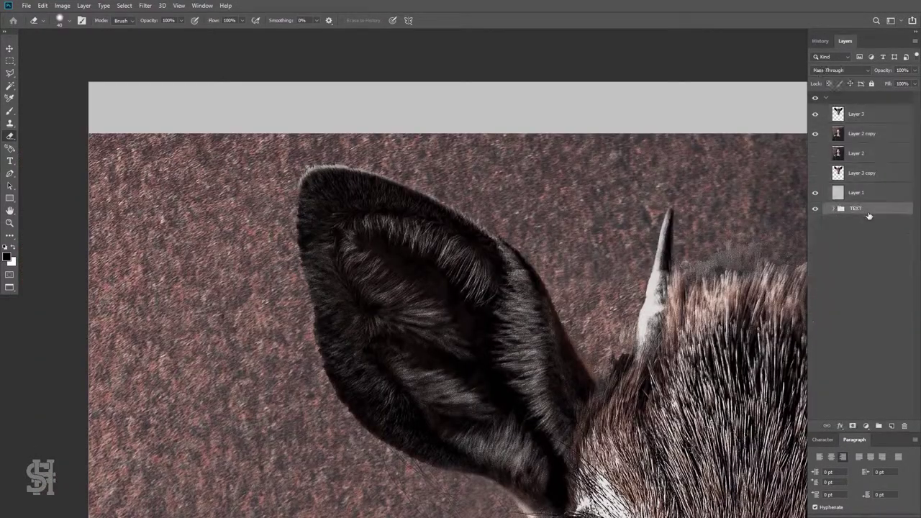
{"action": "left_click", "coordinate": [854, 208]}
{"action": "left_click_drag", "start_coordinate": [854, 207], "coordinate": [856, 101]}
{"action": "left_click", "coordinate": [815, 109]}
{"action": "left_click", "coordinate": [856, 126]}
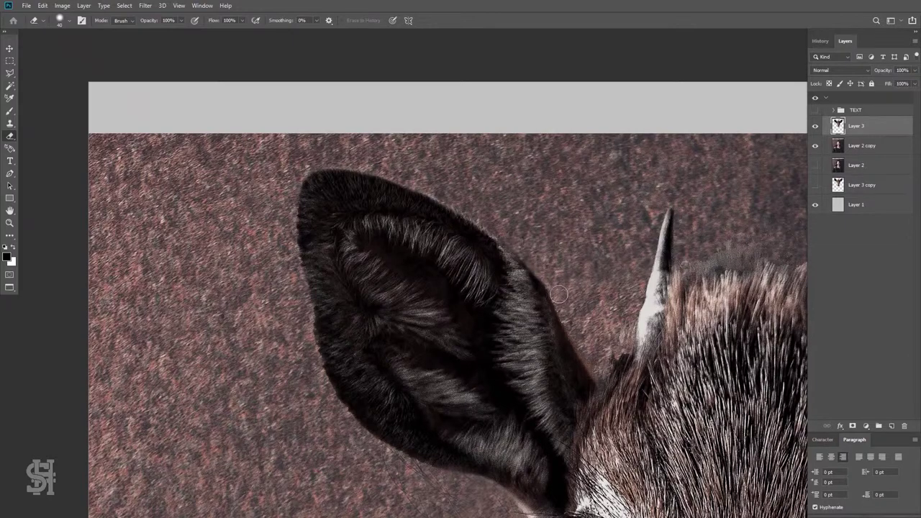
Erase the leftover fringe along the deer's right ear and between the horns.
{"action": "left_click_drag", "start_coordinate": [565, 288], "coordinate": [321, 199]}
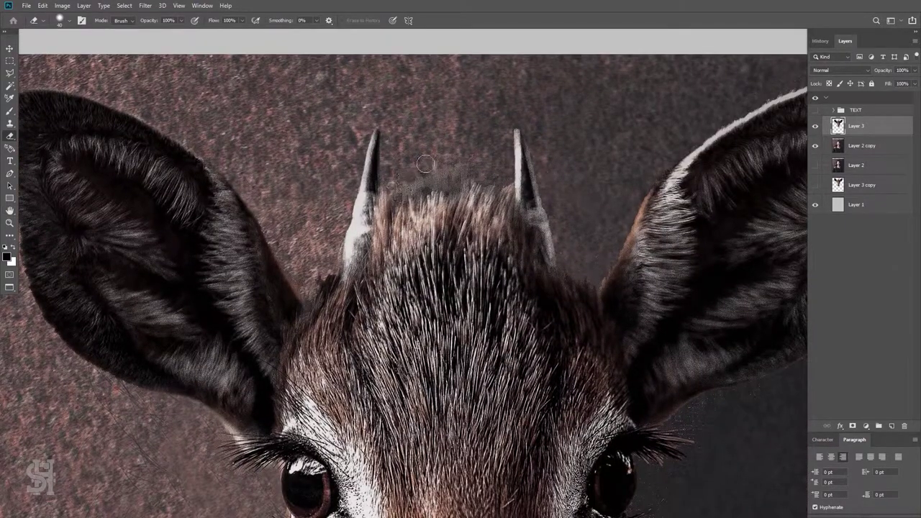
{"action": "left_click_drag", "start_coordinate": [425, 164], "coordinate": [263, 173]}
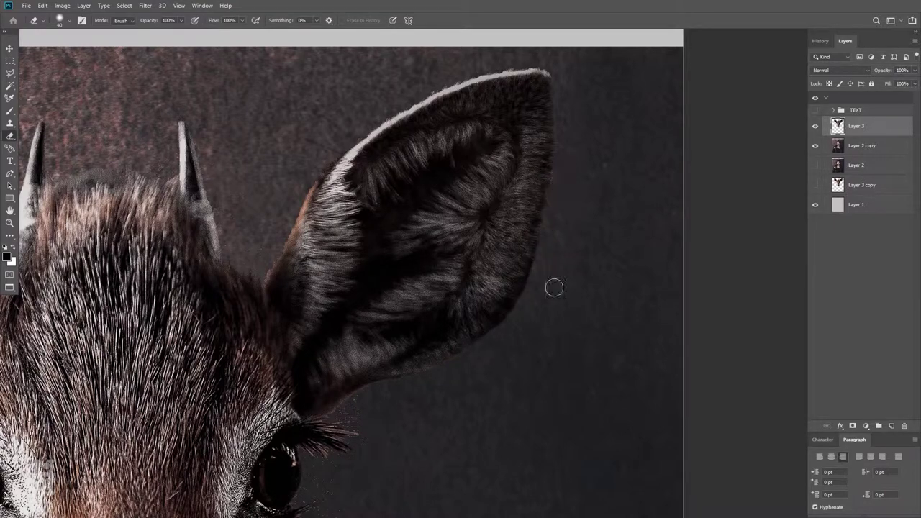
{"action": "left_click_drag", "start_coordinate": [563, 121], "coordinate": [752, 81]}
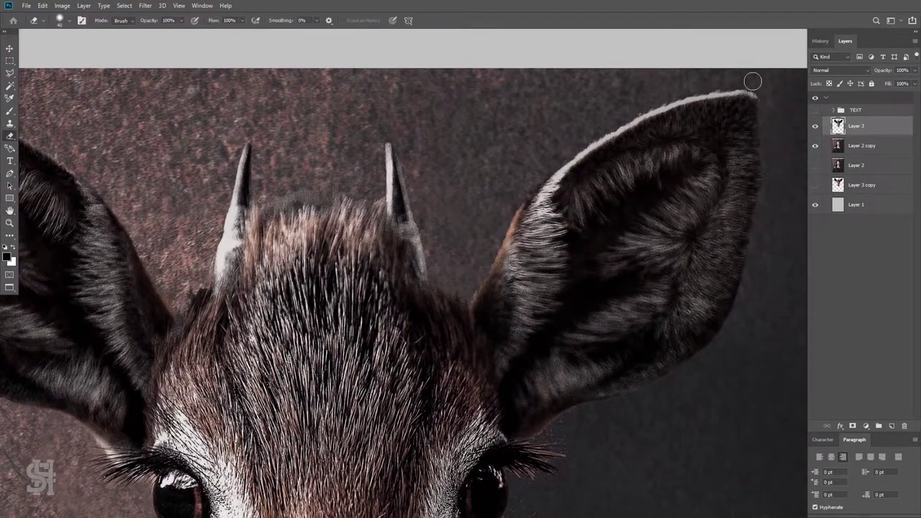
{"action": "left_click_drag", "start_coordinate": [615, 119], "coordinate": [720, 82]}
{"action": "left_click_drag", "start_coordinate": [457, 273], "coordinate": [540, 256]}
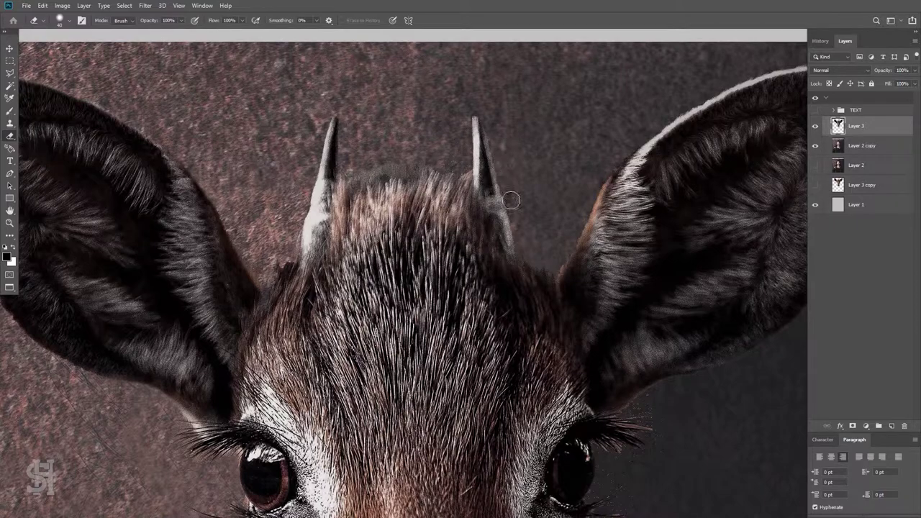
Clone wall texture onto Layer 2 copy beside the deer's left cheek and neck.
{"action": "scroll", "coordinate": [452, 146], "scroll_direction": "down", "scroll_amount": 5}
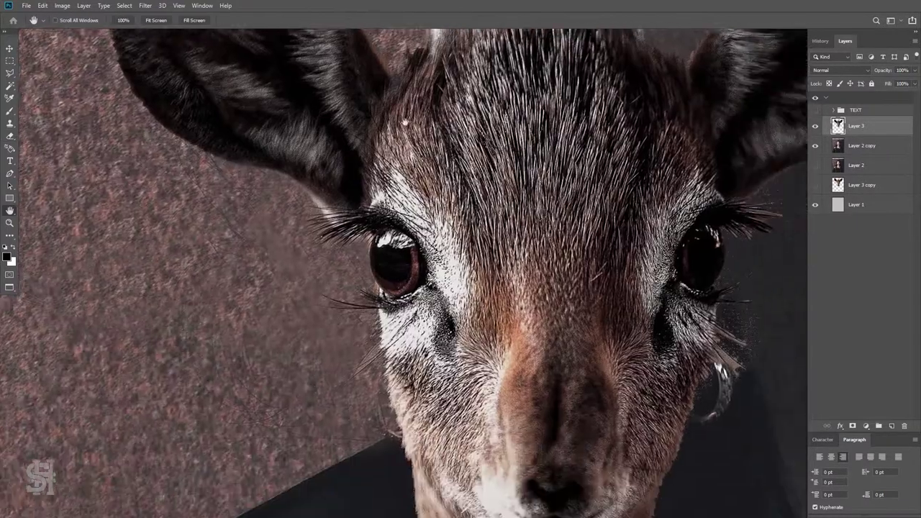
{"action": "left_click", "coordinate": [861, 145]}
{"action": "key", "text": "s"}
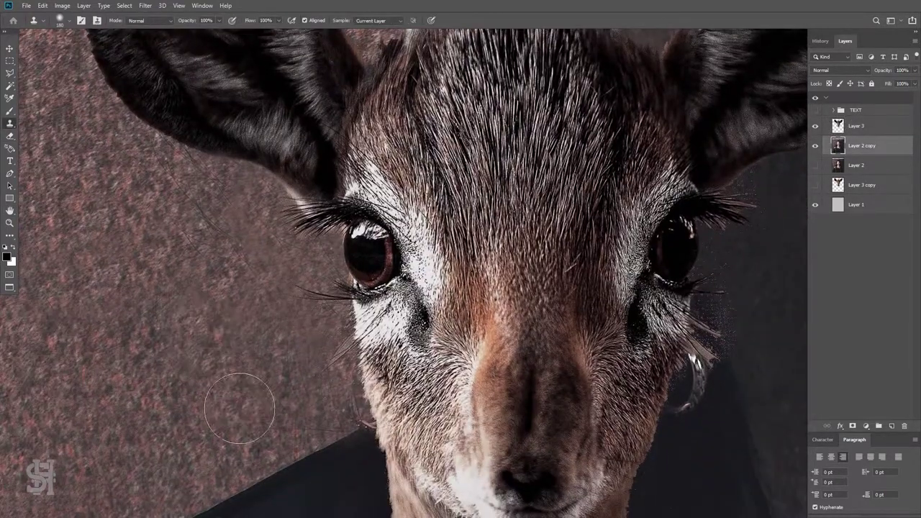
{"action": "key", "text": "h"}
{"action": "left_click_drag", "start_coordinate": [458, 288], "coordinate": [374, 403]}
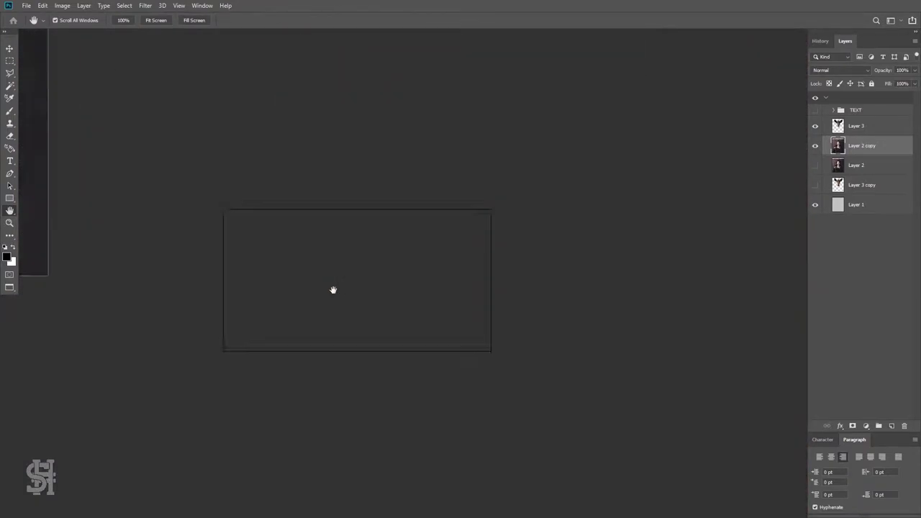
{"action": "key", "text": "s"}
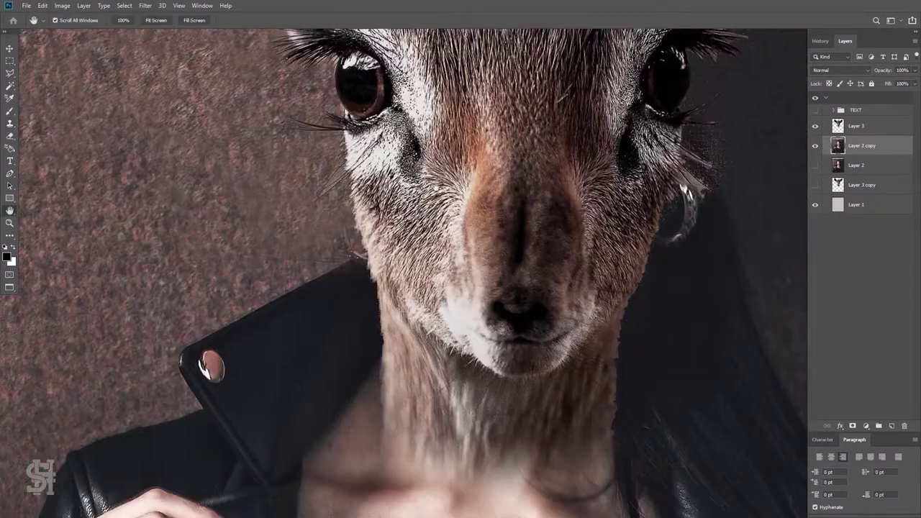
{"action": "left_click_drag", "start_coordinate": [418, 356], "coordinate": [292, 186]}
{"action": "right_click", "coordinate": [139, 166]}
{"action": "key", "text": "Return"}
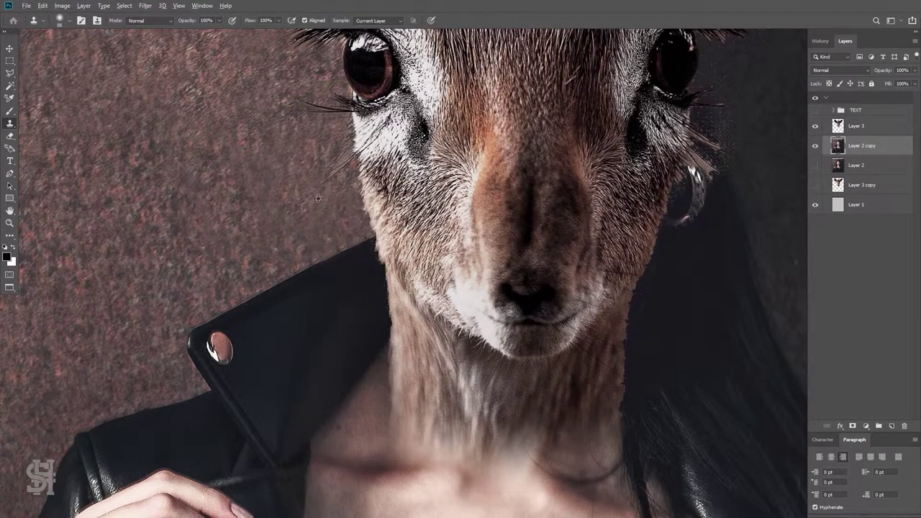
{"action": "mouse_move", "coordinate": [587, 217]}
{"action": "left_mouse_down"}
{"action": "mouse_move", "coordinate": [404, 295]}
{"action": "mouse_move", "coordinate": [387, 335]}
{"action": "left_mouse_up"}
{"action": "key", "text": "e"}
{"action": "key", "text": "alt+bracketright"}
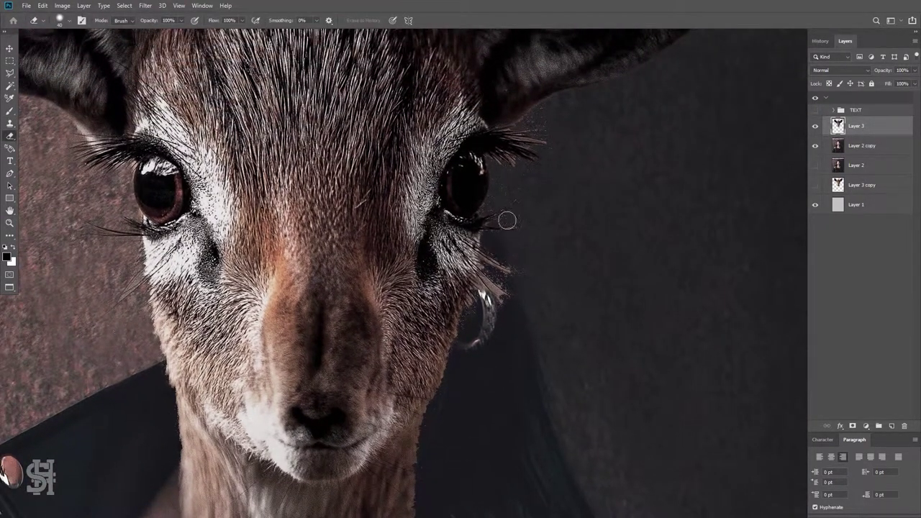
Zoom in on the deer's eye and erase stray lashes with a resized eraser.
{"action": "left_click_drag", "start_coordinate": [640, 77], "coordinate": [561, 175]}
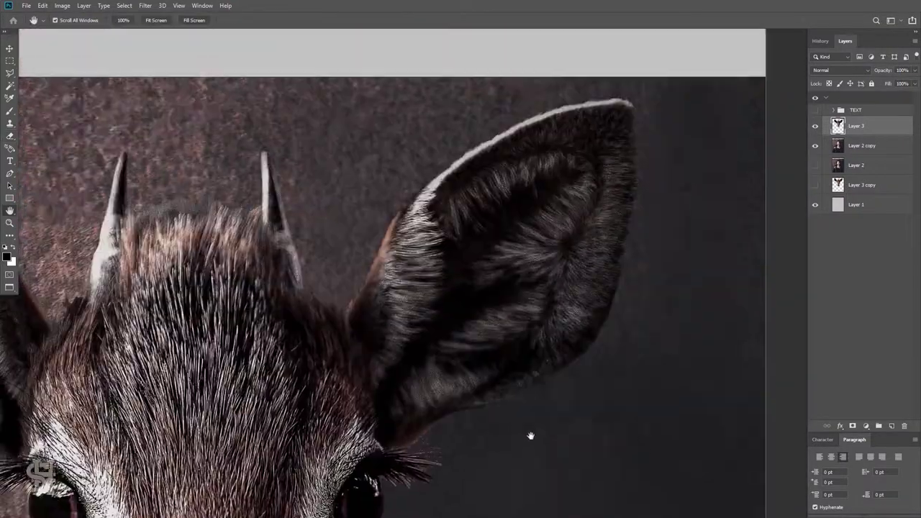
{"action": "scroll", "coordinate": [341, 162], "scroll_direction": "up", "scroll_amount": 3}
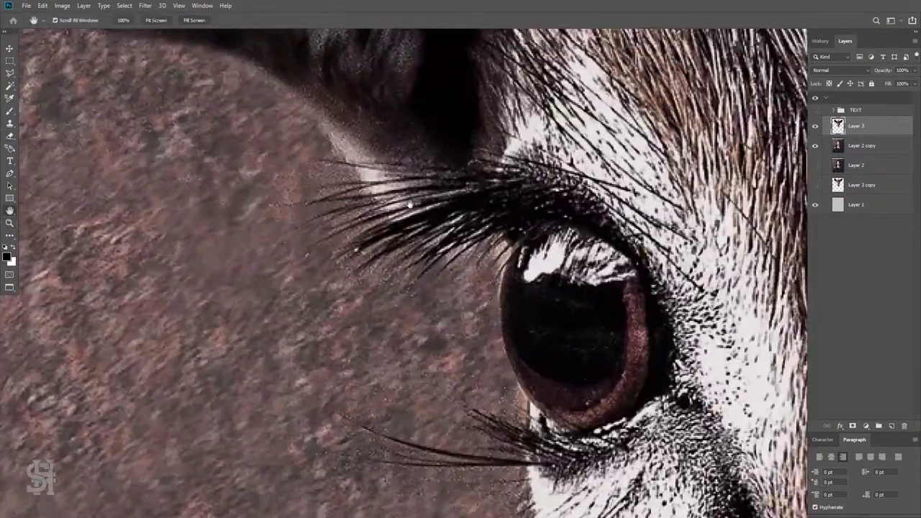
{"action": "key", "text": "e"}
{"action": "left_click", "coordinate": [60, 20]}
{"action": "key", "text": "Return"}
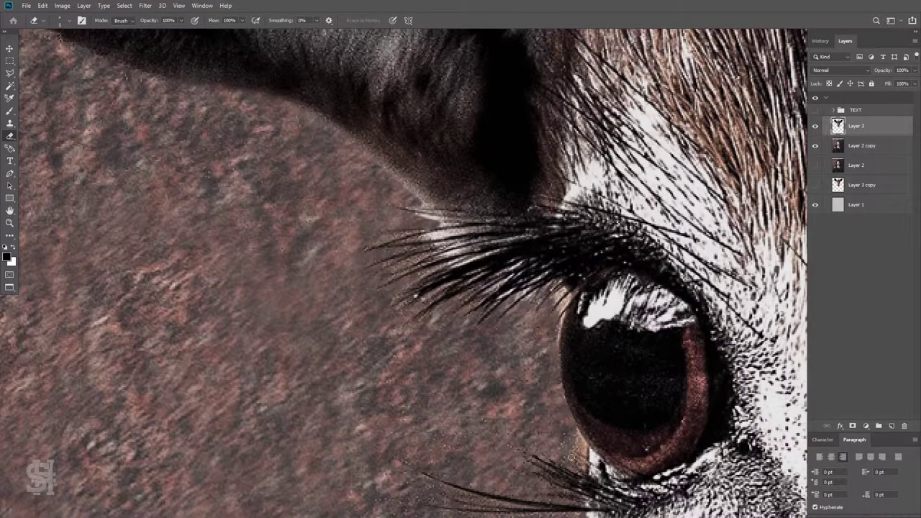
Enlarge the eraser and clean fringe pixels around the deer's cheeks.
{"action": "scroll", "coordinate": [572, 457], "scroll_direction": "down", "scroll_amount": 5}
{"action": "scroll", "coordinate": [525, 324], "scroll_direction": "down", "scroll_amount": 5}
{"action": "scroll", "coordinate": [477, 186], "scroll_direction": "up", "scroll_amount": 2}
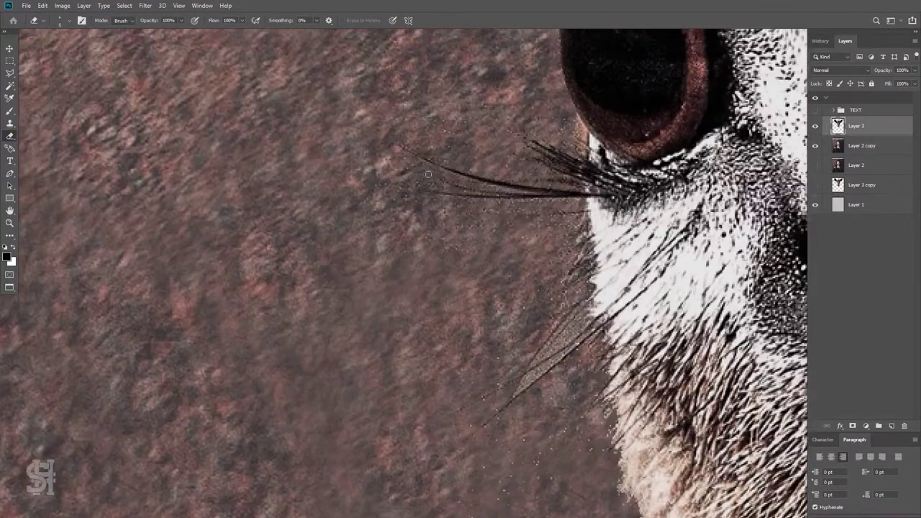
{"action": "left_click", "coordinate": [59, 20]}
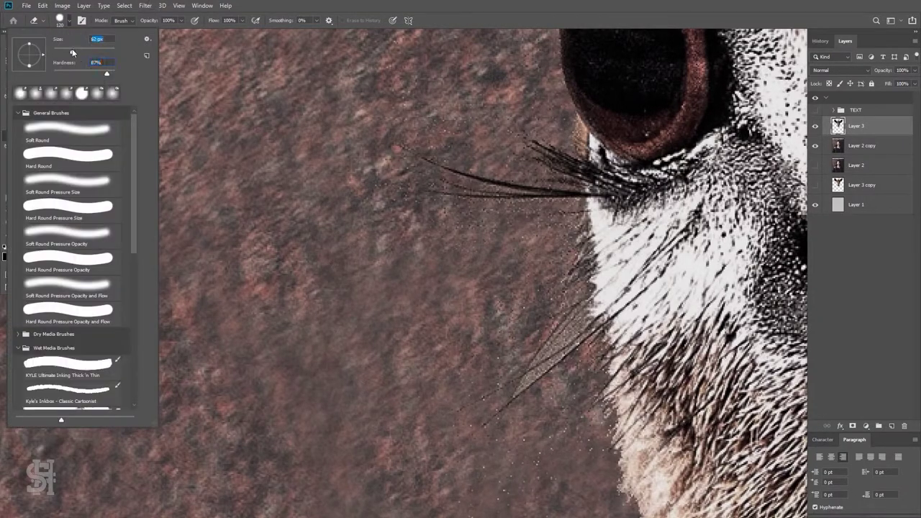
{"action": "key", "text": "Return"}
Erase the remaining fringe along the deer's right neck edge.
{"action": "scroll", "coordinate": [403, 273], "scroll_direction": "down", "scroll_amount": 3}
{"action": "scroll", "coordinate": [428, 292], "scroll_direction": "down", "scroll_amount": 5}
{"action": "scroll", "coordinate": [427, 292], "scroll_direction": "down", "scroll_amount": 3}
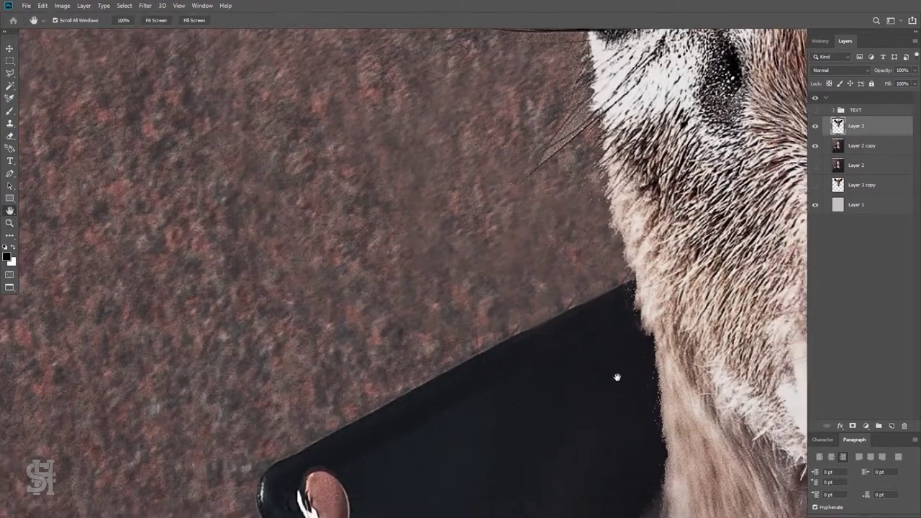
{"action": "scroll", "coordinate": [428, 292], "scroll_direction": "right", "scroll_amount": 3}
{"action": "scroll", "coordinate": [401, 278], "scroll_direction": "down", "scroll_amount": 2}
{"action": "scroll", "coordinate": [401, 277], "scroll_direction": "up", "scroll_amount": 5}
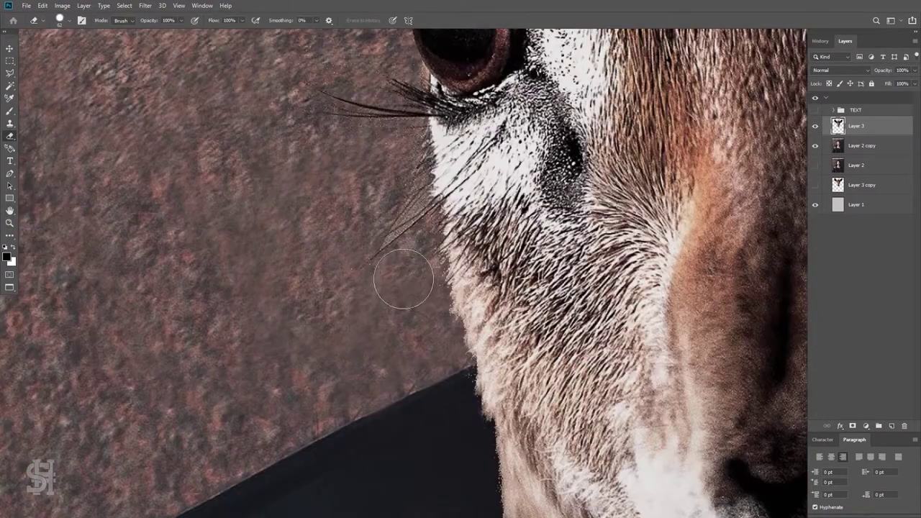
{"action": "scroll", "coordinate": [385, 231], "scroll_direction": "up", "scroll_amount": 2}
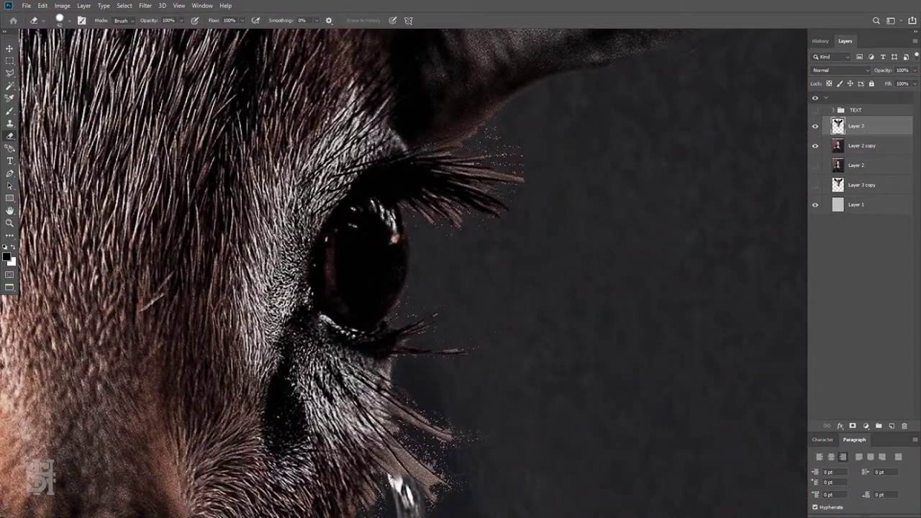
{"action": "scroll", "coordinate": [481, 338], "scroll_direction": "down", "scroll_amount": 5}
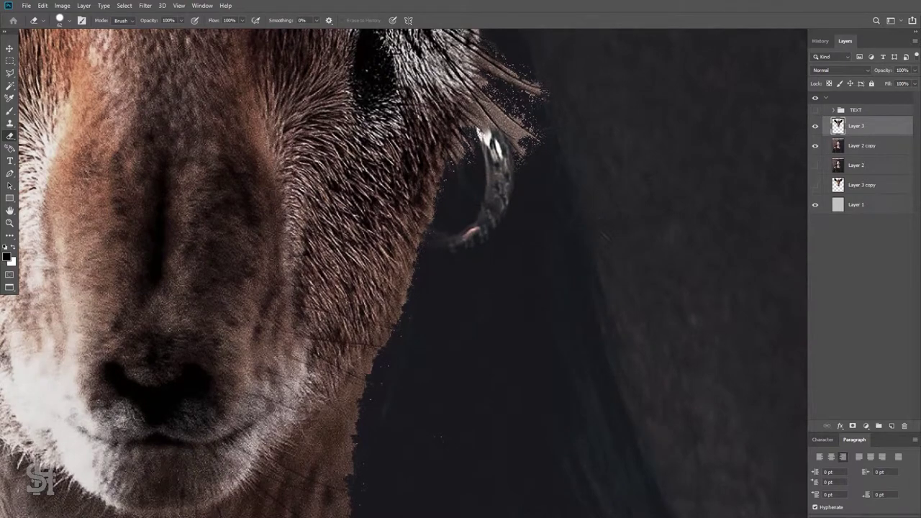
{"action": "scroll", "coordinate": [545, 315], "scroll_direction": "down", "scroll_amount": 3}
{"action": "scroll", "coordinate": [479, 343], "scroll_direction": "down", "scroll_amount": 4}
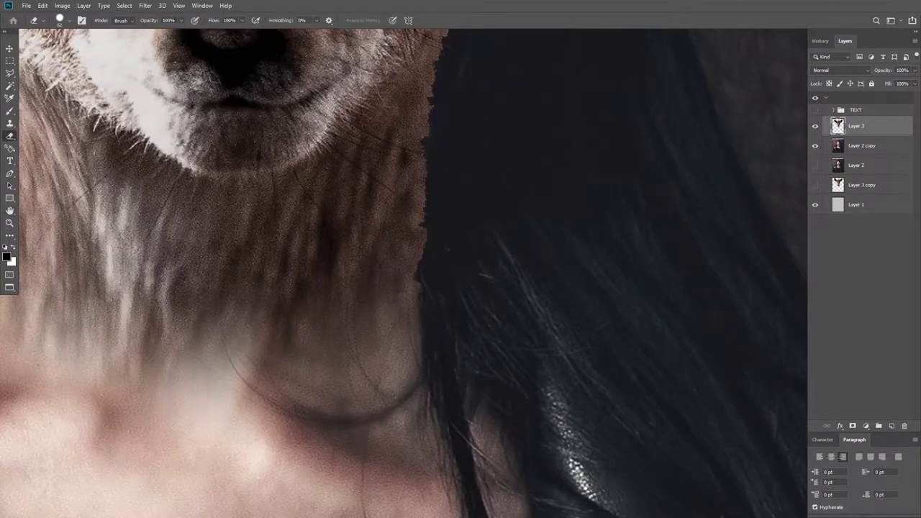
{"action": "left_click", "coordinate": [61, 20]}
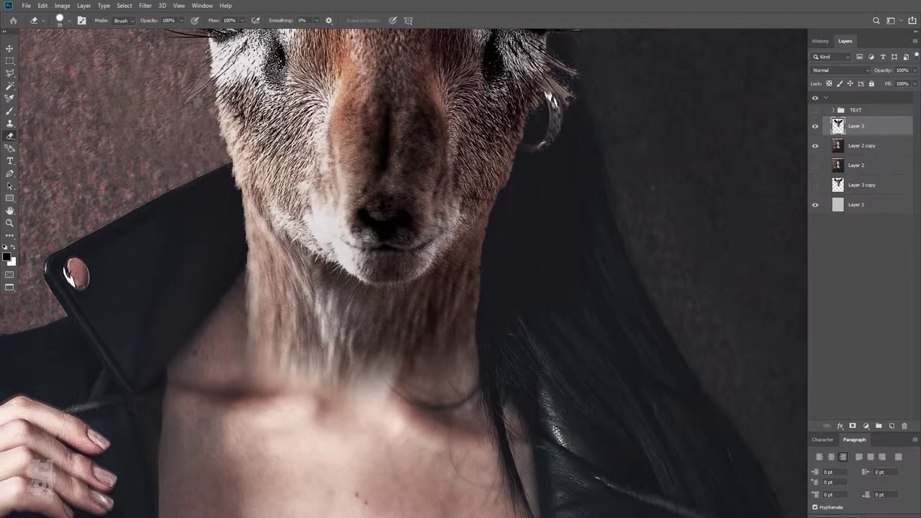
Move the figure and background down slightly within the poster.
{"action": "key", "text": "z"}
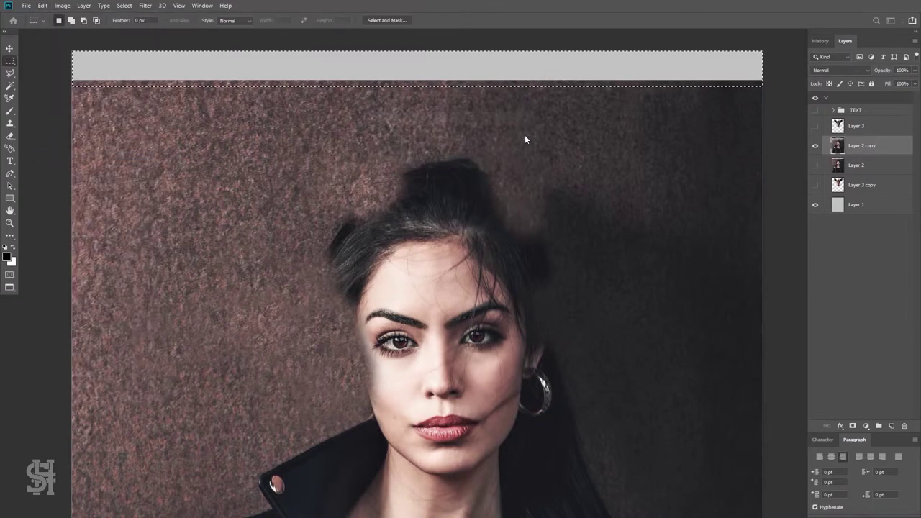
{"action": "key", "text": "s"}
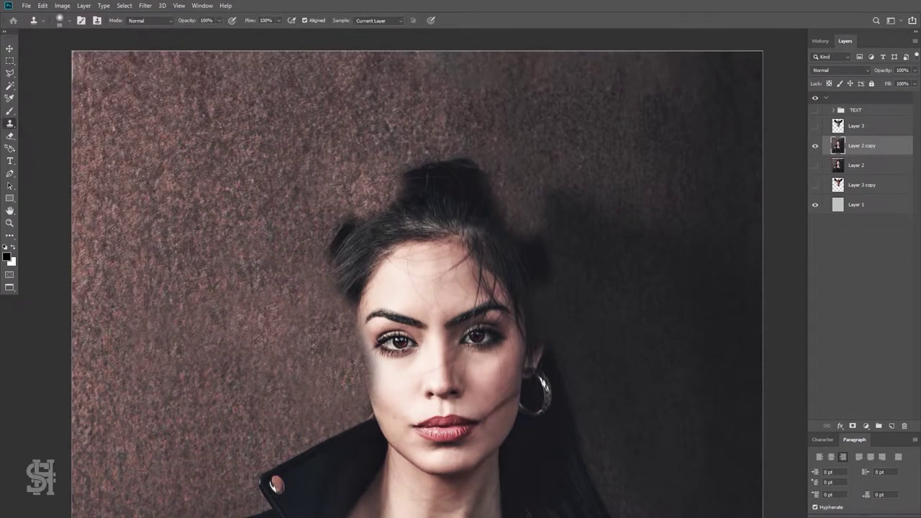
{"action": "key", "text": "ctrl+0"}
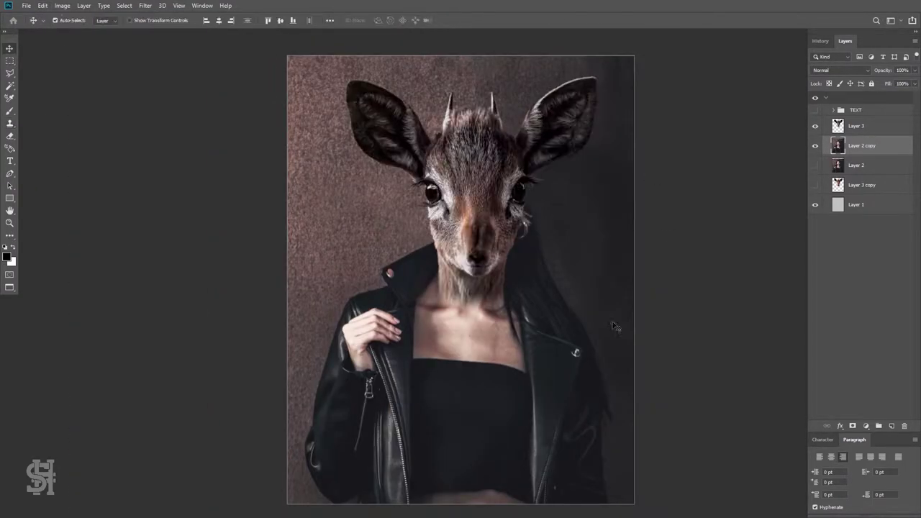
{"action": "key", "text": "z"}
{"action": "left_click", "coordinate": [502, 284]}
{"action": "key", "text": "ctrl+minus"}
{"action": "scroll", "coordinate": [502, 284], "scroll_direction": "down", "scroll_amount": 2}
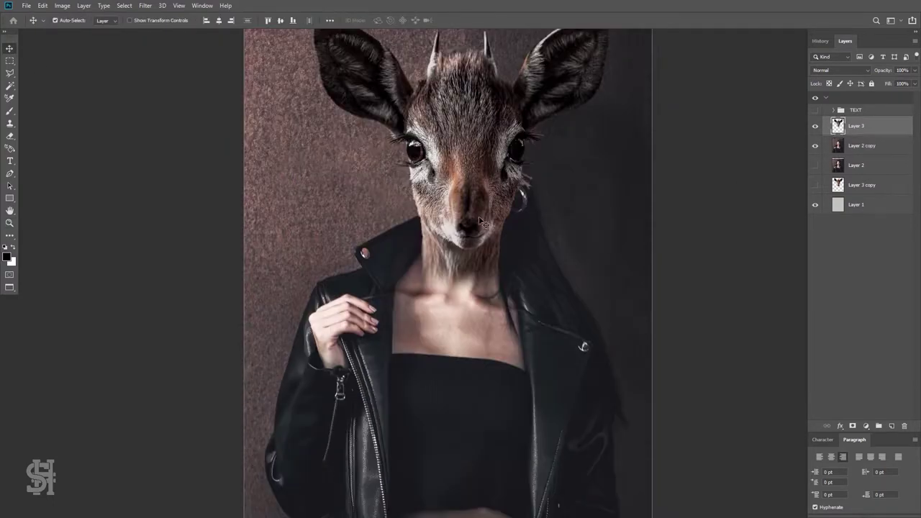
{"action": "key", "text": "v"}
{"action": "key", "text": "ctrl+minus"}
{"action": "left_click_drag", "start_coordinate": [515, 173], "coordinate": [515, 182]}
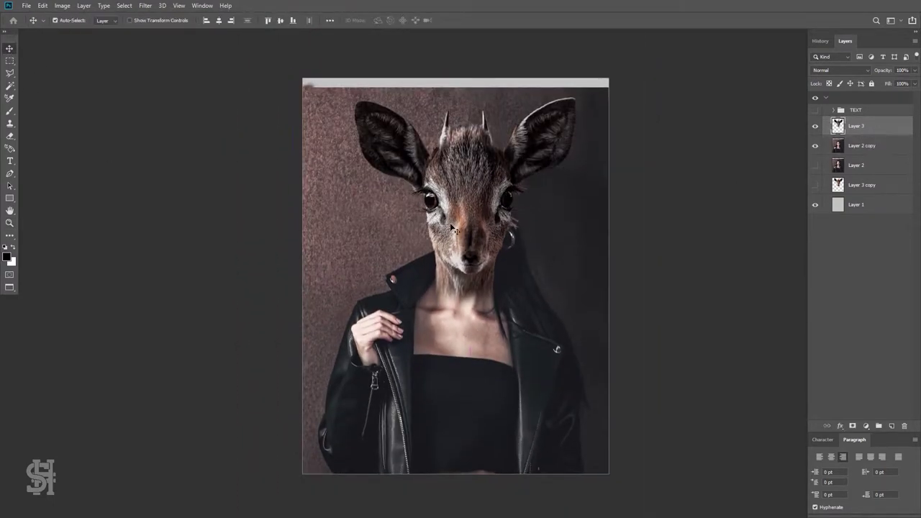
Marquee the empty grey strip along the top and fill it with cloned wall texture.
{"action": "key", "text": "m"}
{"action": "mouse_move", "coordinate": [302, 77]}
{"action": "left_mouse_down"}
{"action": "mouse_move", "coordinate": [644, 99]}
{"action": "mouse_move", "coordinate": [608, 92]}
{"action": "left_mouse_up"}
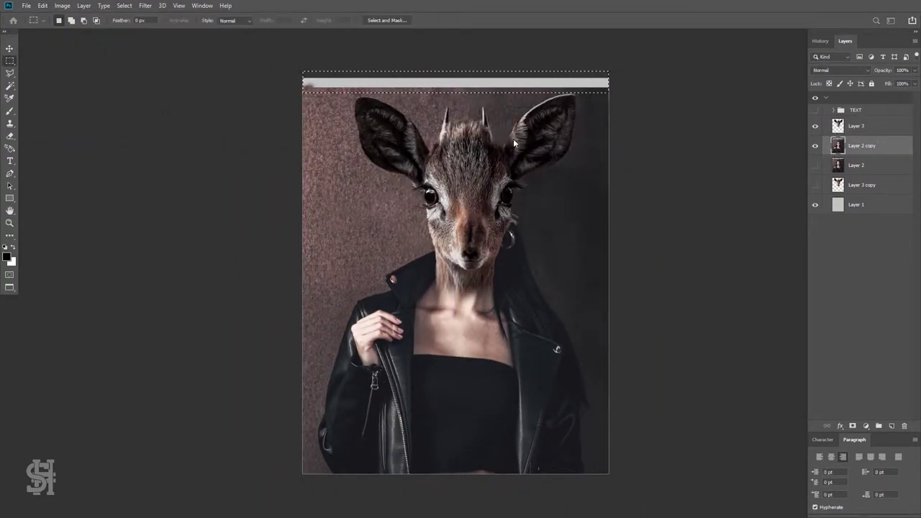
{"action": "left_click", "coordinate": [10, 123]}
{"action": "left_click", "coordinate": [59, 20]}
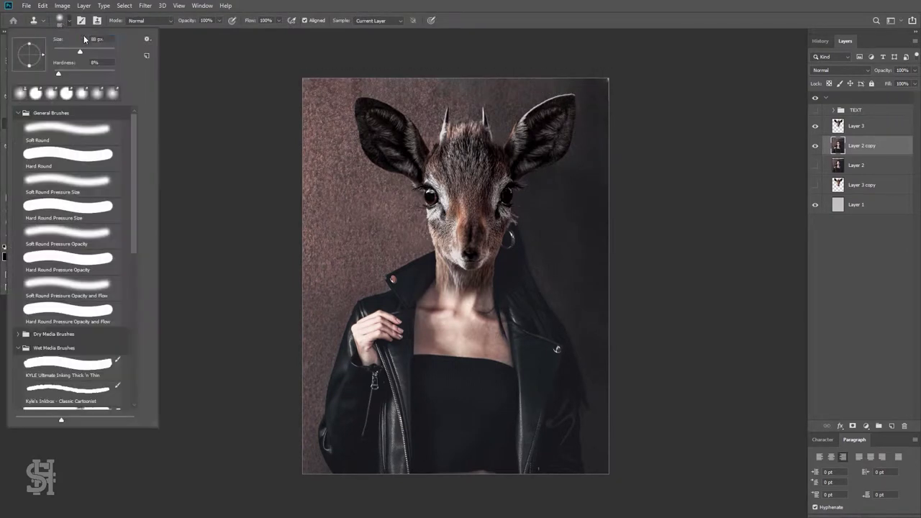
{"action": "key", "text": "Return"}
{"action": "scroll", "coordinate": [349, 93], "scroll_direction": "up", "scroll_amount": 2}
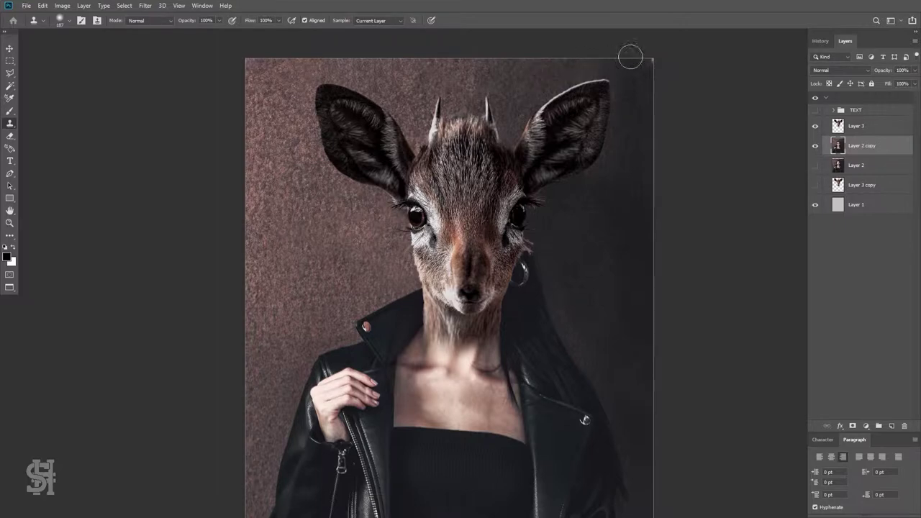
{"action": "scroll", "coordinate": [445, 118], "scroll_direction": "down", "scroll_amount": 1}
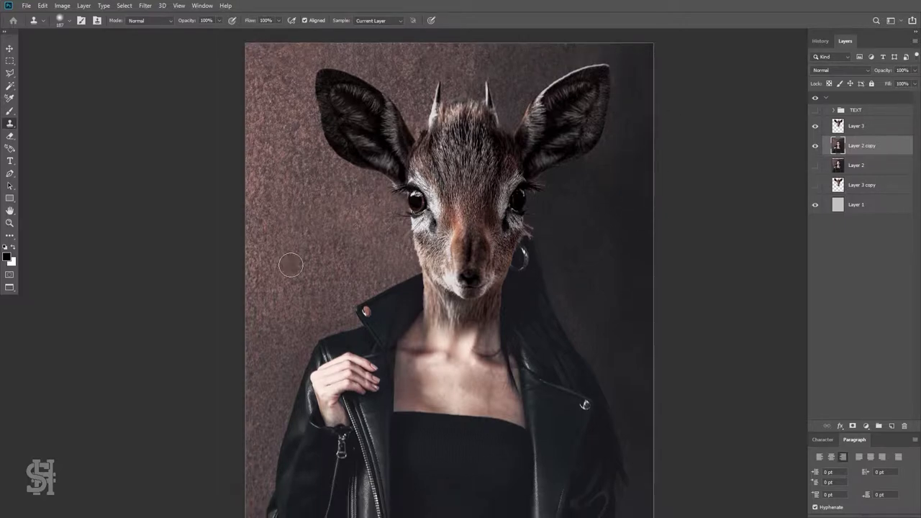
{"action": "key", "text": "z"}
{"action": "left_click", "coordinate": [288, 263], "text": "alt"}
{"action": "left_click", "coordinate": [860, 135]}
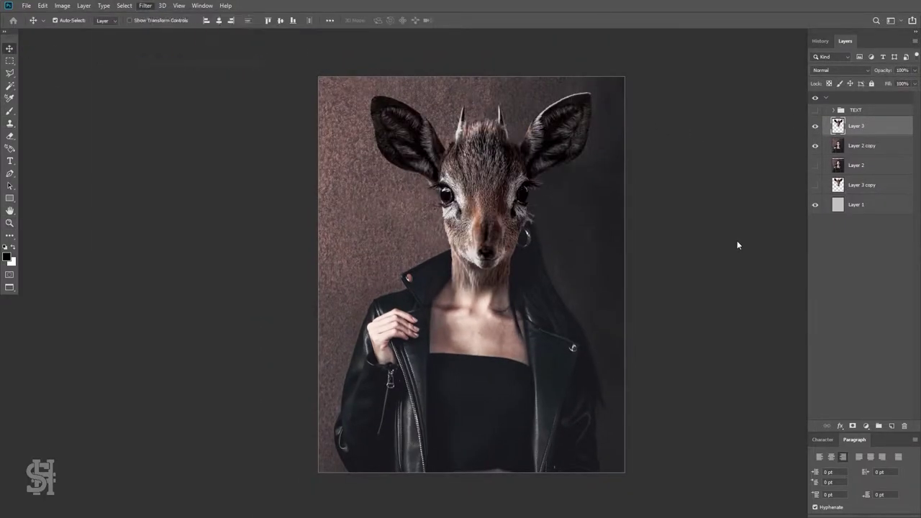
{"action": "key", "text": "ctrl+shift+a"}
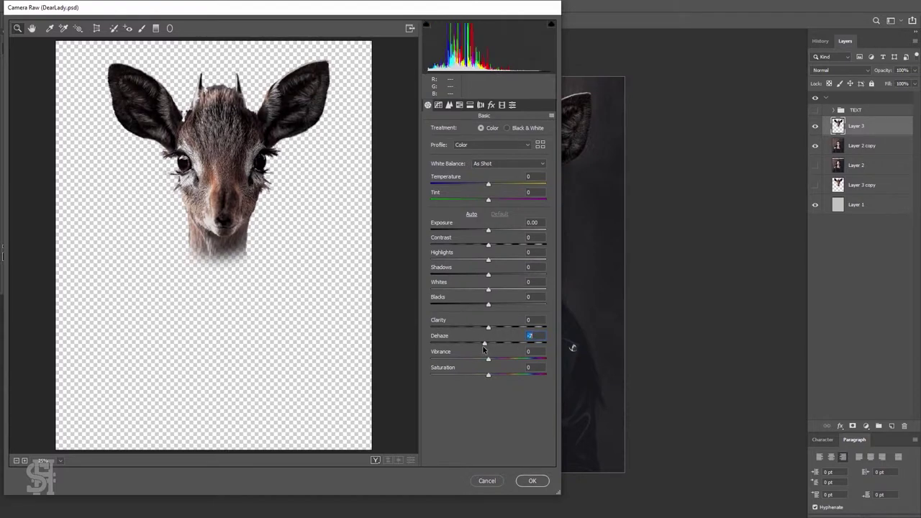
Apply the deer head's Camera Raw edit and duplicate it as Layer 3 copy 2.
{"action": "key", "text": "Return"}
{"action": "scroll", "coordinate": [508, 272], "scroll_direction": "up", "scroll_amount": 1}
{"action": "right_click", "coordinate": [881, 127]}
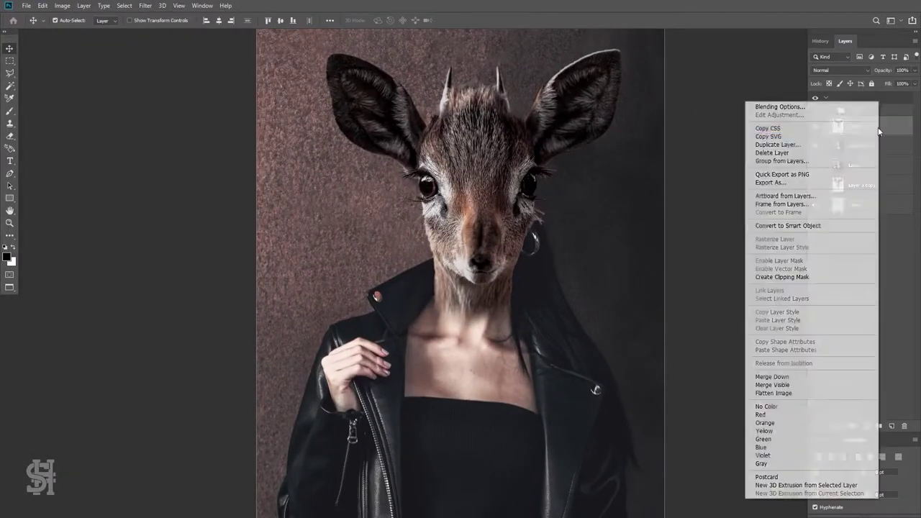
{"action": "left_click", "coordinate": [848, 138]}
Give the deer head a 0.5 px Gaussian Blur and raise the woman's photo Contrast to 46.
{"action": "left_click", "coordinate": [849, 129]}
{"action": "left_click", "coordinate": [145, 6]}
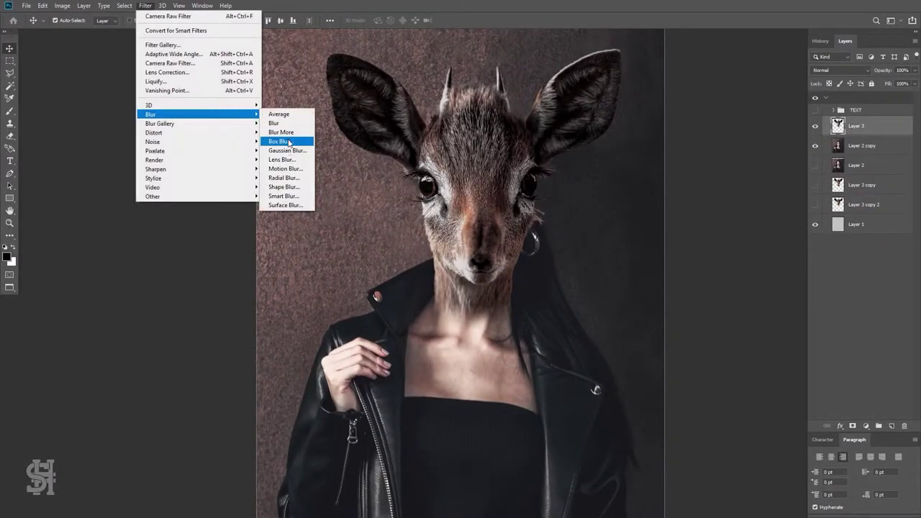
{"action": "left_click", "coordinate": [281, 254]}
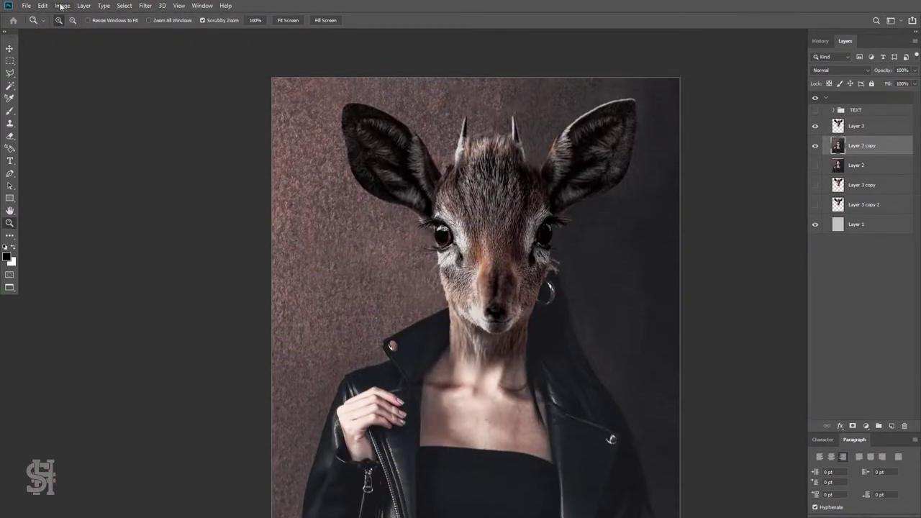
{"action": "left_click", "coordinate": [61, 6]}
{"action": "left_click", "coordinate": [205, 30]}
{"action": "left_click_drag", "start_coordinate": [714, 238], "coordinate": [735, 241]}
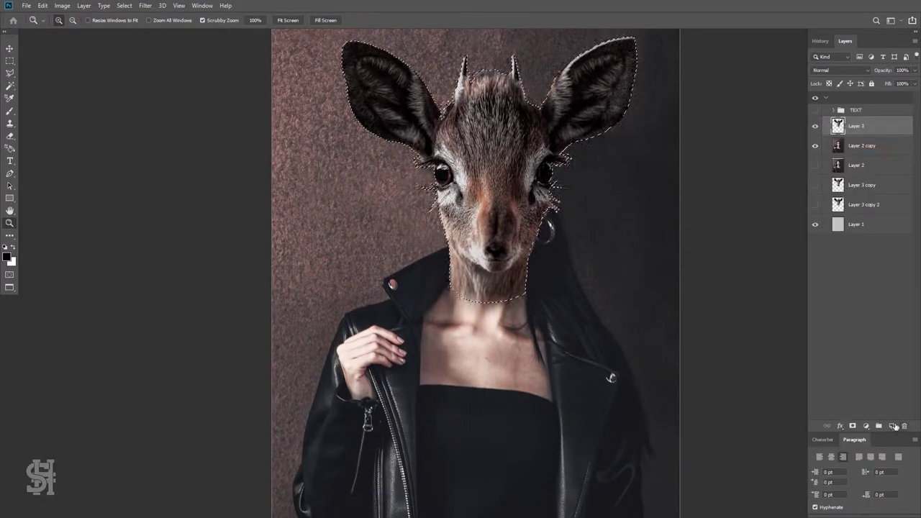
Add Layer 4 and paint a dark gradient over the deer head's right side, then deselect.
{"action": "left_click", "coordinate": [52, 457]}
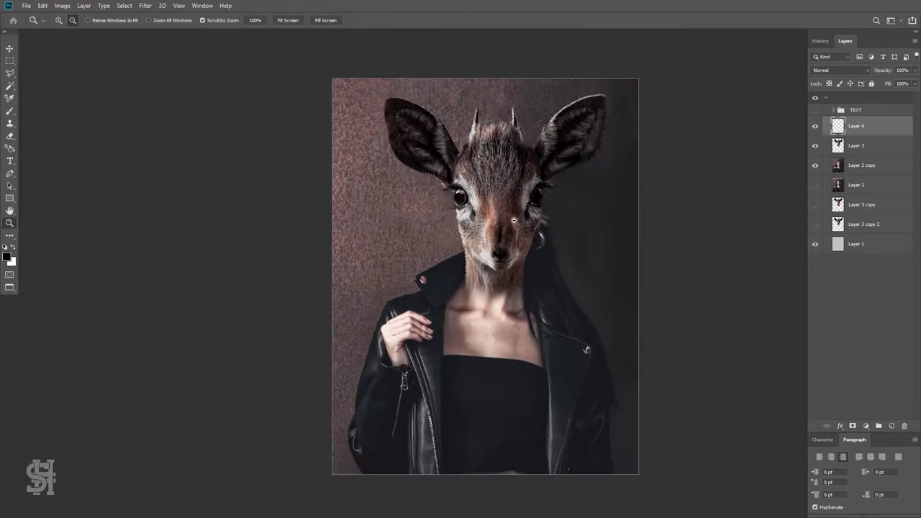
{"action": "left_click_drag", "start_coordinate": [545, 200], "coordinate": [635, 208]}
{"action": "left_click_drag", "start_coordinate": [635, 248], "coordinate": [635, 248]}
{"action": "key", "text": "ctrl+d"}
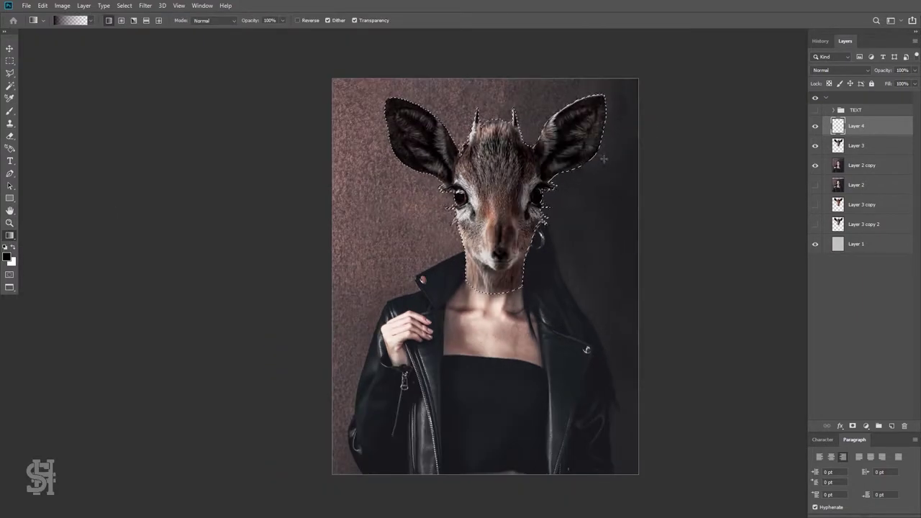
{"action": "key", "text": "z"}
{"action": "key", "text": "ctrl+plus"}
Blend Layer 4 as Soft Light with Fill lowered to 40%.
{"action": "left_click", "coordinate": [823, 72]}
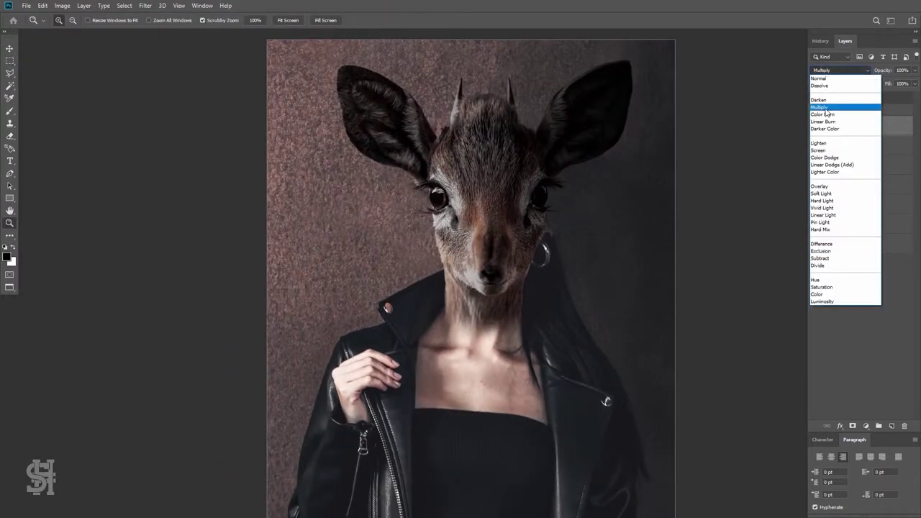
{"action": "left_click", "coordinate": [834, 202]}
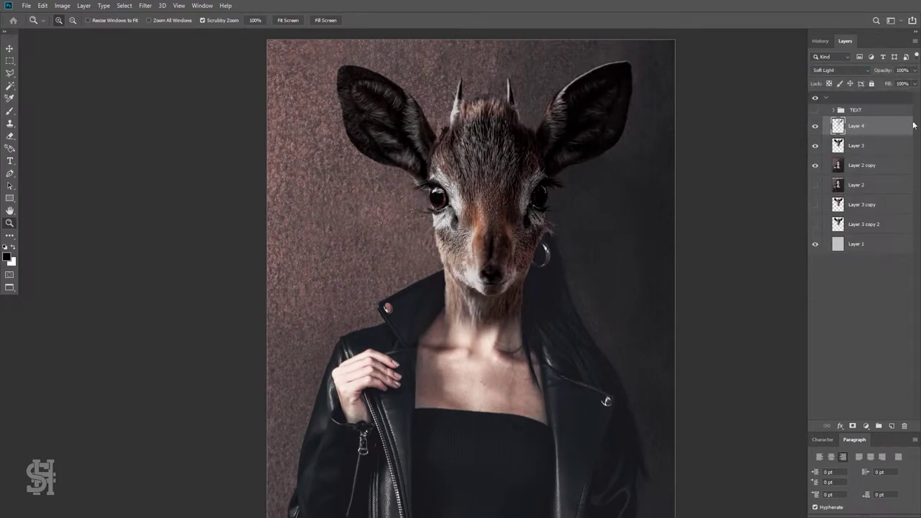
{"action": "key", "text": "v"}
{"action": "left_click", "coordinate": [854, 126]}
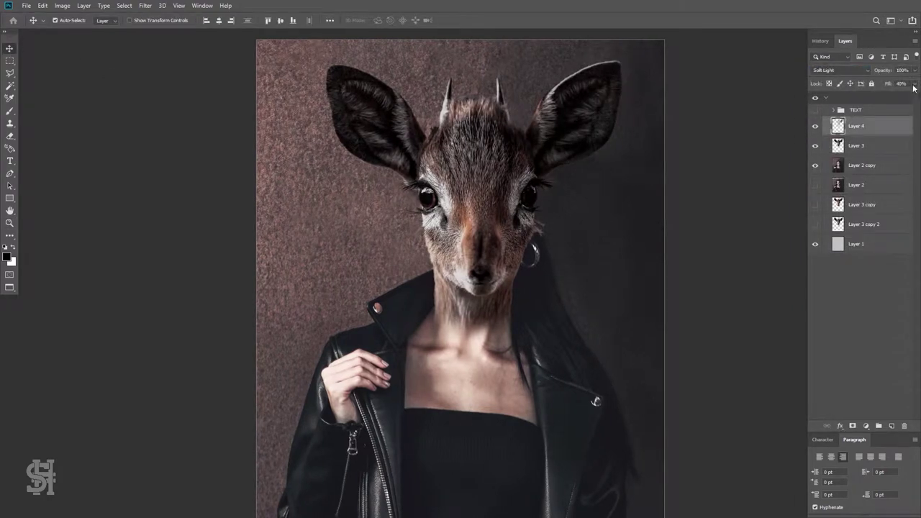
{"action": "left_click_drag", "start_coordinate": [914, 83], "coordinate": [876, 99]}
Target the deer head Layer 3, pick the Sharpen tool, and zoom out to the whole poster.
{"action": "left_click", "coordinate": [858, 148]}
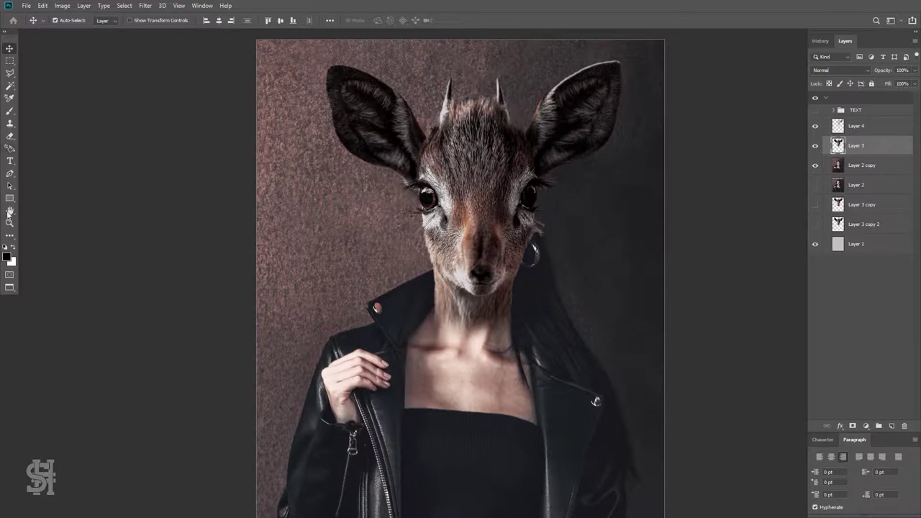
{"action": "left_click", "coordinate": [10, 235]}
{"action": "left_click", "coordinate": [51, 396]}
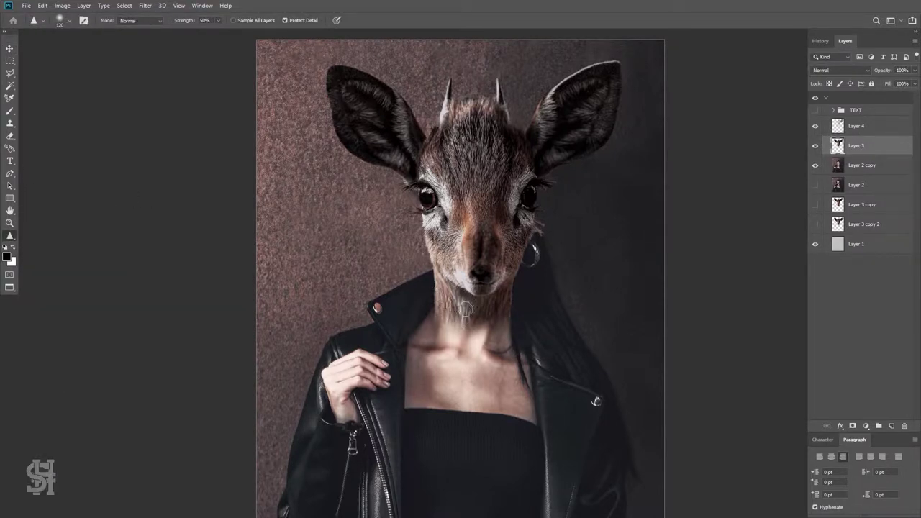
{"action": "key", "text": "ctrl+minus"}
Copy the woman's left half to a new layer, flip it horizontally, move it right, and rotate about 5°.
{"action": "key", "text": "alt+bracketleft"}
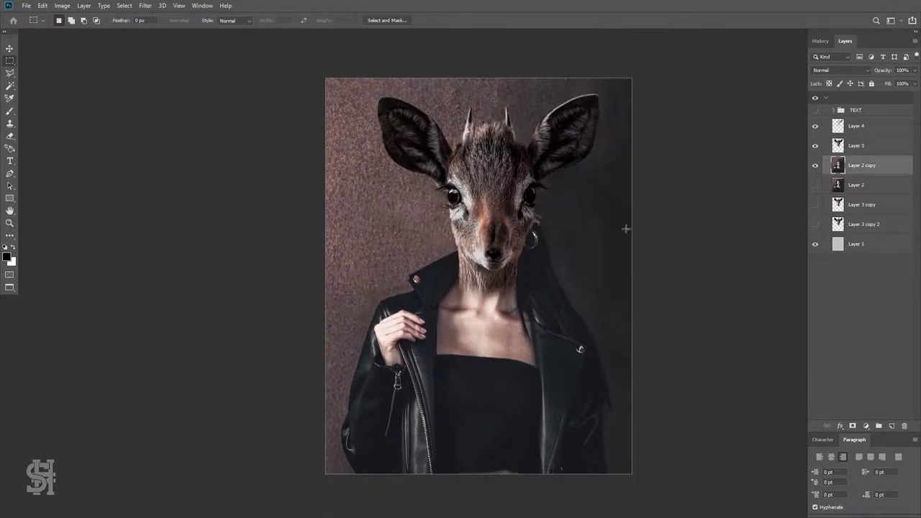
{"action": "left_click", "coordinate": [10, 49]}
{"action": "key", "text": "ctrl+j"}
{"action": "left_click", "coordinate": [43, 5]}
{"action": "left_click", "coordinate": [188, 332]}
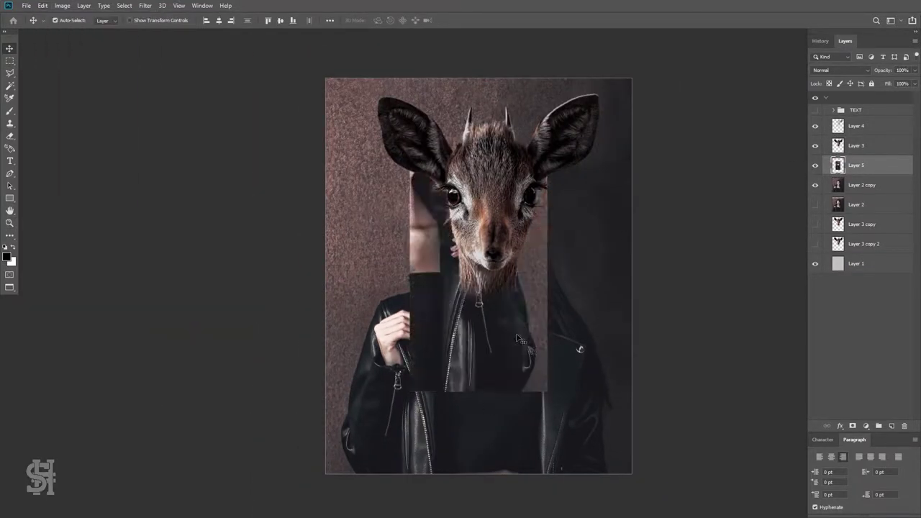
{"action": "left_click_drag", "start_coordinate": [504, 402], "coordinate": [567, 451]}
{"action": "key", "text": "ctrl+t"}
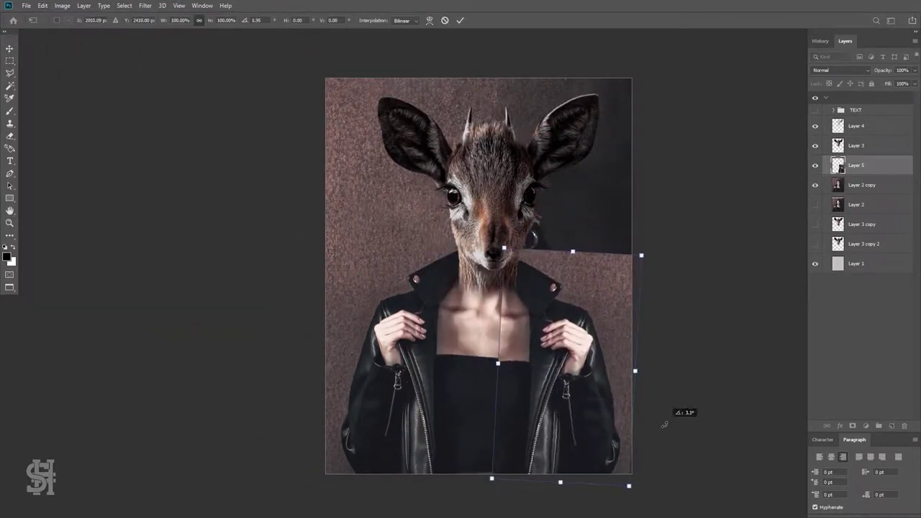
{"action": "mouse_move", "coordinate": [647, 439]}
{"action": "left_mouse_down"}
{"action": "mouse_move", "coordinate": [618, 385]}
{"action": "mouse_move", "coordinate": [585, 417]}
{"action": "mouse_move", "coordinate": [581, 452]}
{"action": "left_mouse_up"}
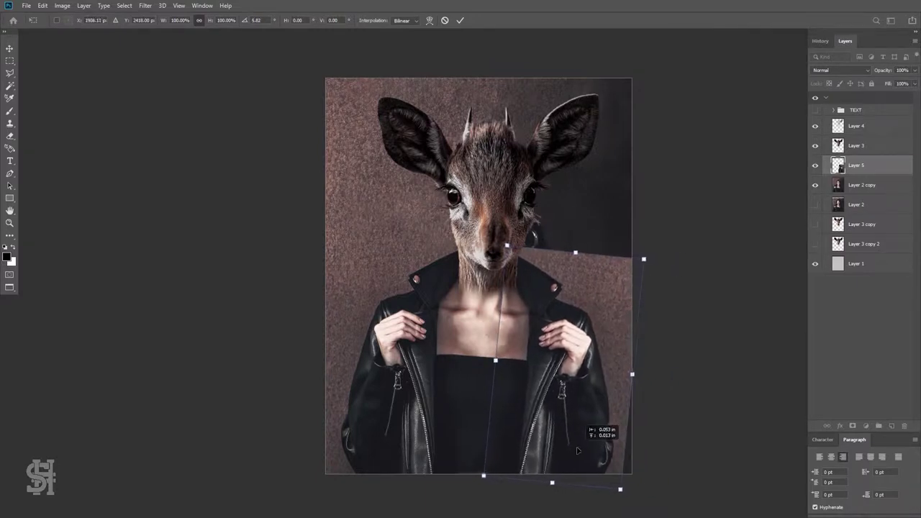
{"action": "key", "text": "Return"}
Erase the hard seam down the neck with a softer eraser brush.
{"action": "key", "text": "ctrl+plus"}
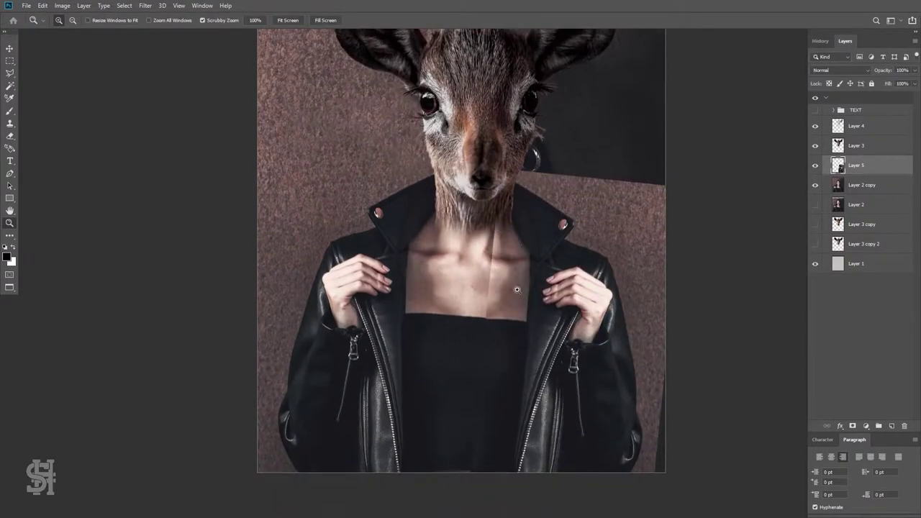
{"action": "key", "text": "e"}
{"action": "left_click", "coordinate": [64, 20]}
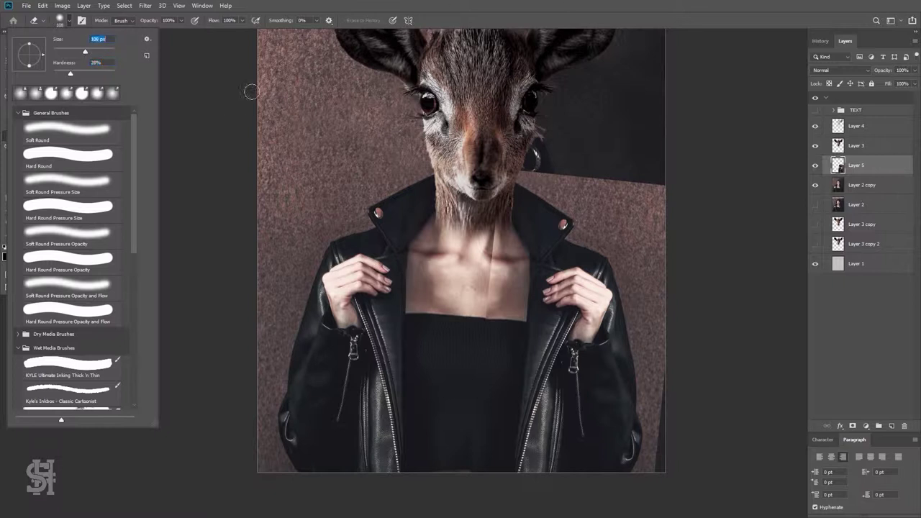
{"action": "key", "text": "Return"}
{"action": "left_click", "coordinate": [64, 20]}
{"action": "type", "text": "150"}
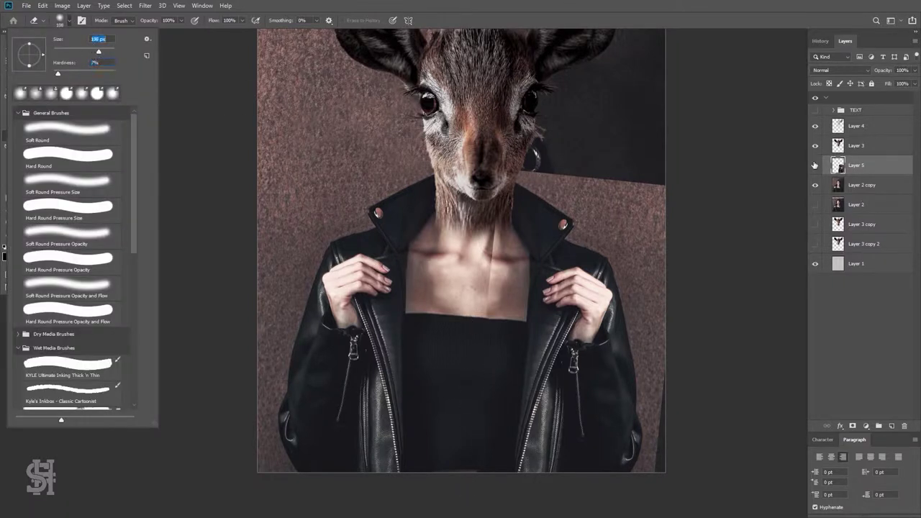
{"action": "key", "text": "Return"}
{"action": "scroll", "coordinate": [480, 305], "scroll_direction": "up", "scroll_amount": 1}
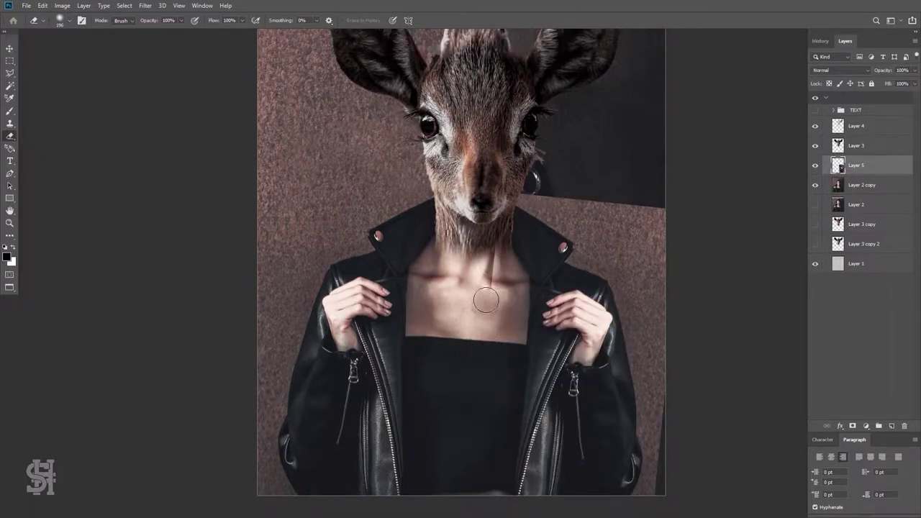
{"action": "left_click_drag", "start_coordinate": [516, 281], "coordinate": [523, 330]}
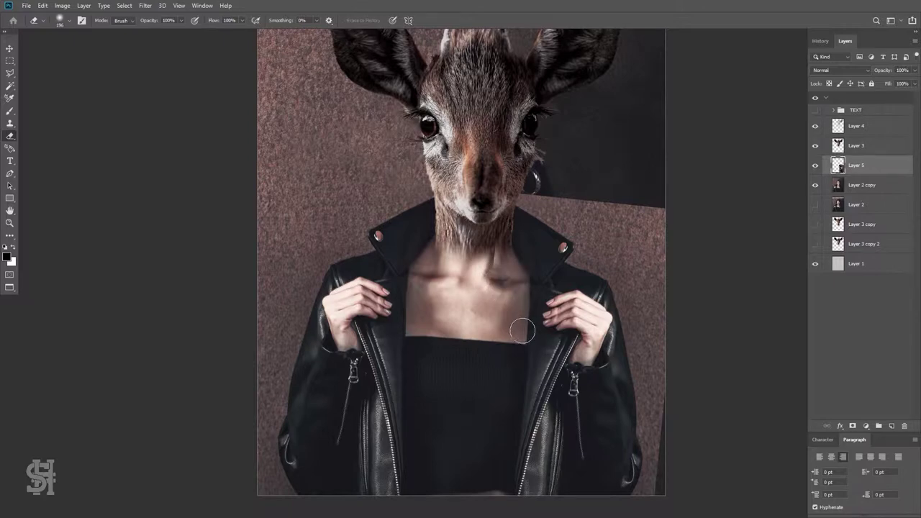
{"action": "left_click", "coordinate": [815, 145]}
{"action": "left_click", "coordinate": [815, 145]}
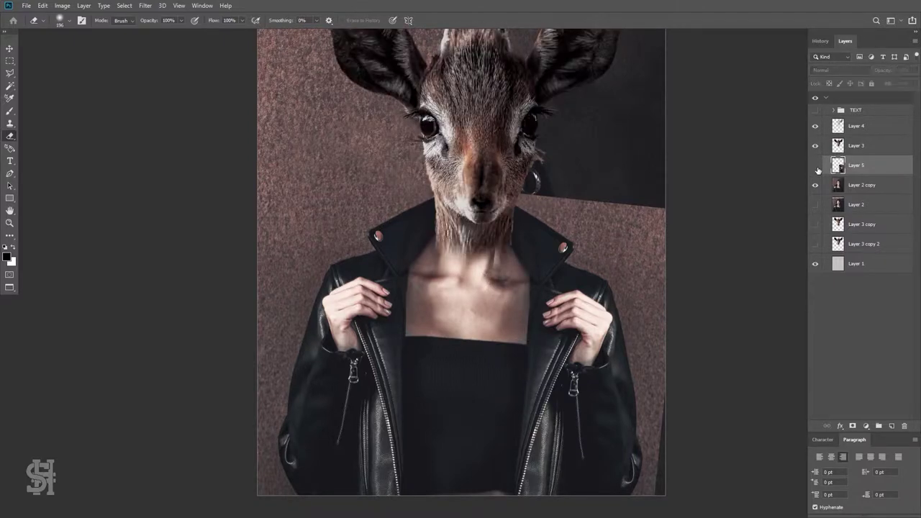
{"action": "left_click", "coordinate": [815, 165]}
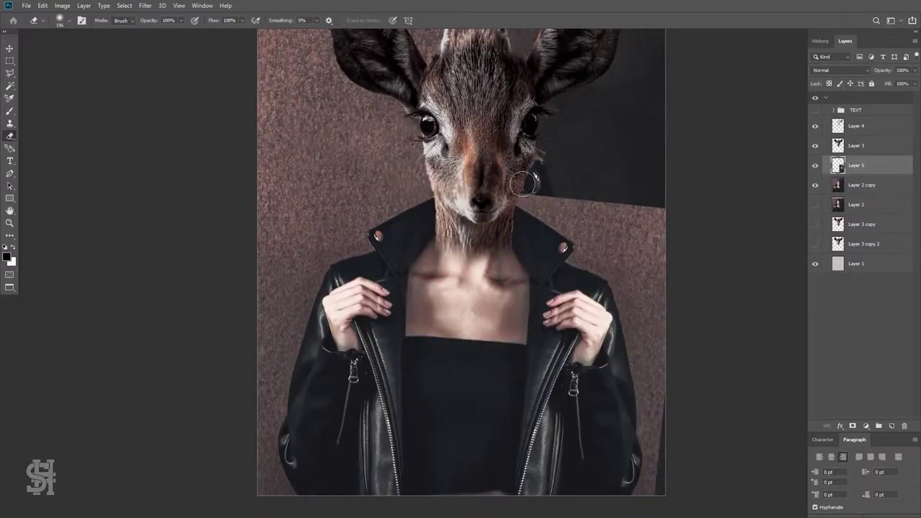
Magic Wand the right-side background at tolerance 35 and erase it from the mirrored half.
{"action": "left_click", "coordinate": [9, 86]}
{"action": "left_click", "coordinate": [646, 237]}
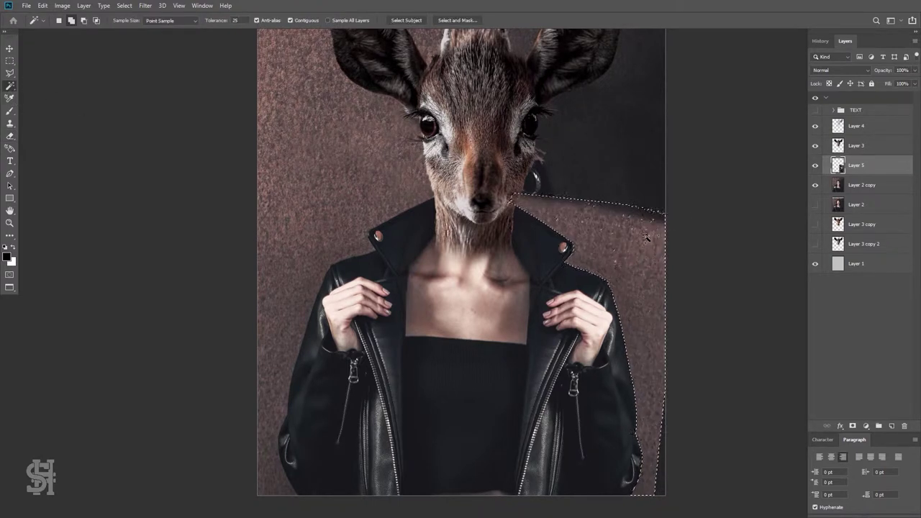
{"action": "left_click", "coordinate": [235, 20]}
{"action": "type", "text": "35"}
{"action": "key", "text": "Return"}
{"action": "left_click", "coordinate": [646, 238]}
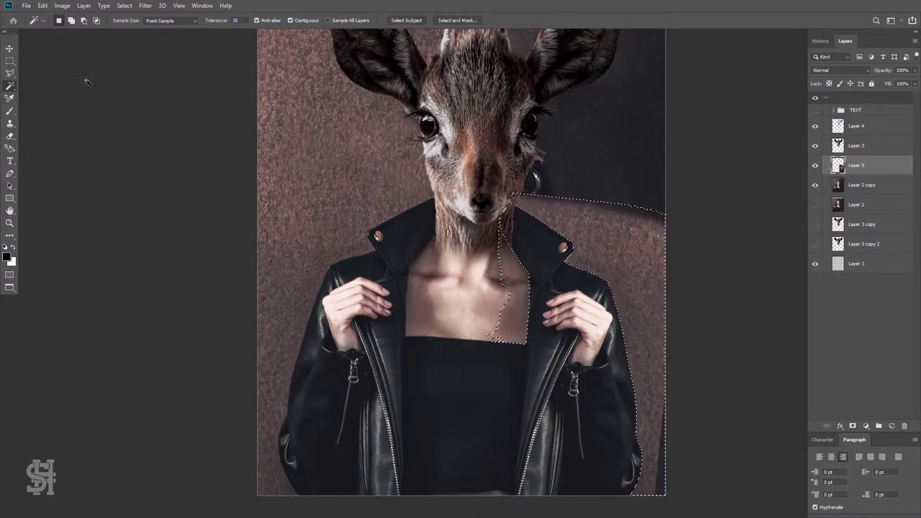
{"action": "key", "text": "e"}
{"action": "left_click_drag", "start_coordinate": [546, 208], "coordinate": [653, 199]}
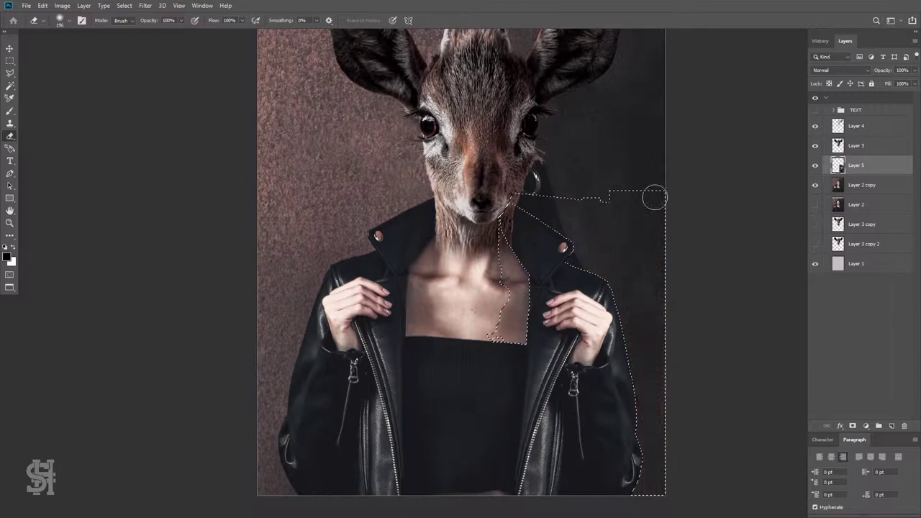
Drop the selection and return to the Eraser.
{"action": "left_click", "coordinate": [9, 60]}
{"action": "key", "text": "ctrl+d"}
{"action": "key", "text": "e"}
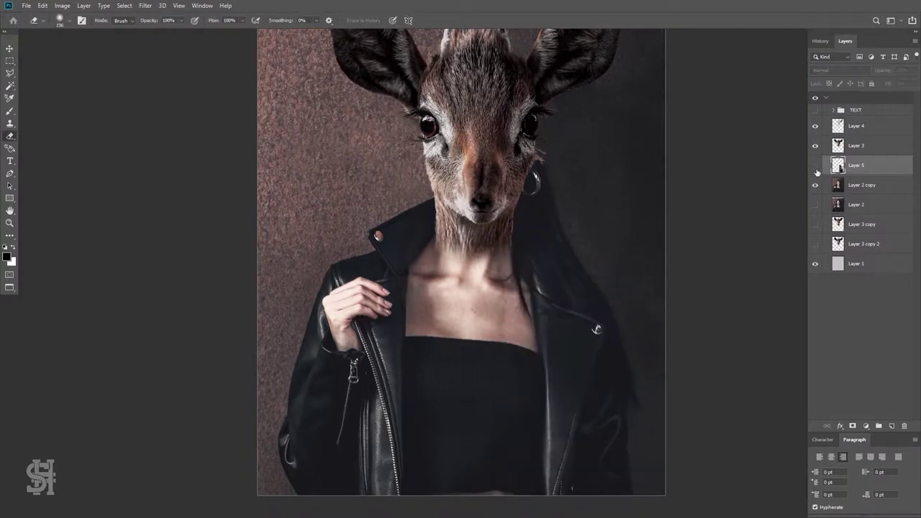
{"action": "scroll", "coordinate": [564, 277], "scroll_direction": "up", "scroll_amount": 3}
Ready the Clone Stamp on Layer 2 copy and show Layer 5 with the second hand gripping the lapel.
{"action": "left_click", "coordinate": [815, 166]}
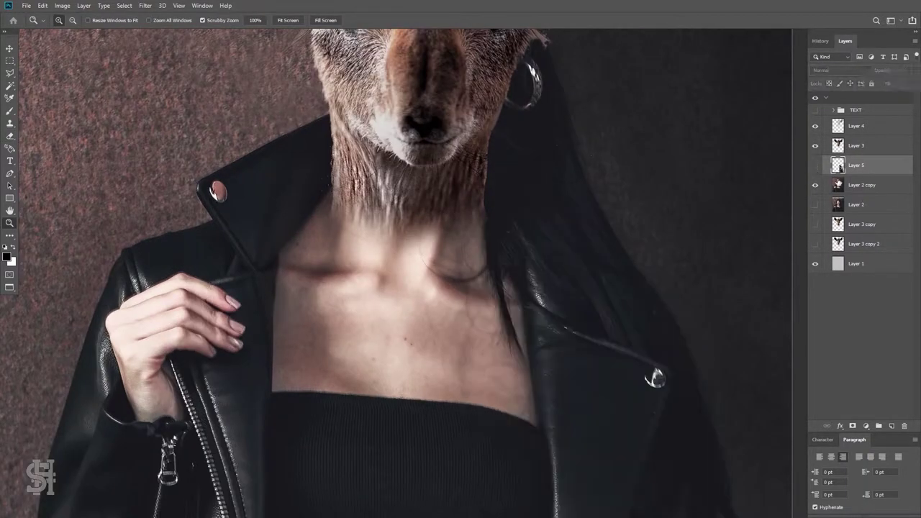
{"action": "left_click", "coordinate": [861, 184]}
{"action": "left_click", "coordinate": [10, 123]}
{"action": "left_click", "coordinate": [69, 20]}
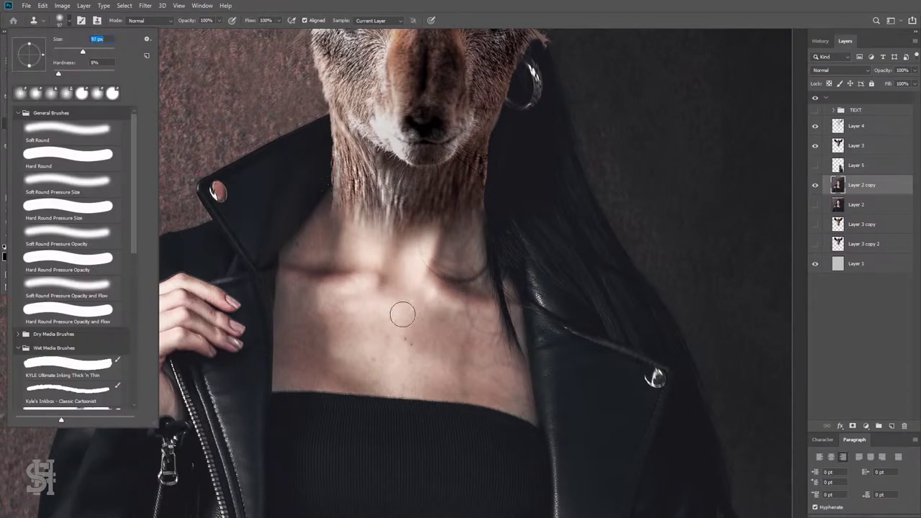
{"action": "left_click", "coordinate": [462, 290], "text": "alt"}
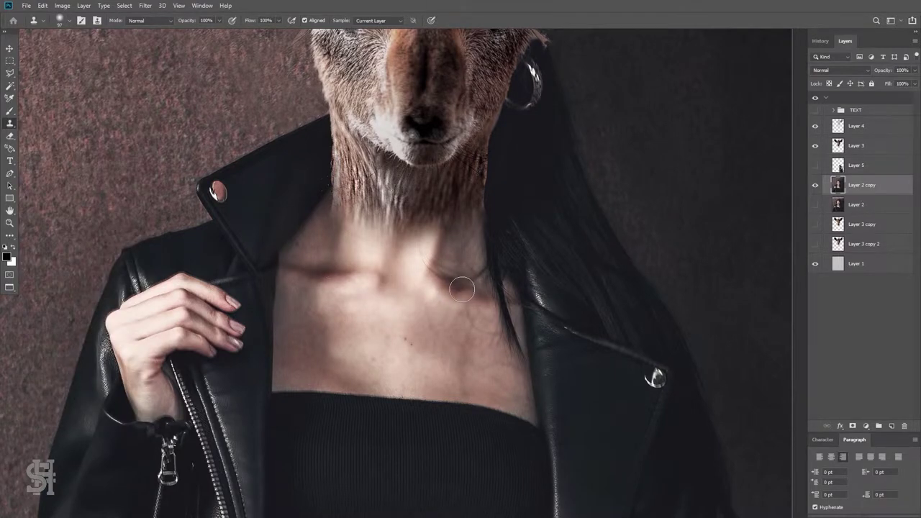
{"action": "left_click", "coordinate": [815, 185]}
{"action": "left_click", "coordinate": [815, 185]}
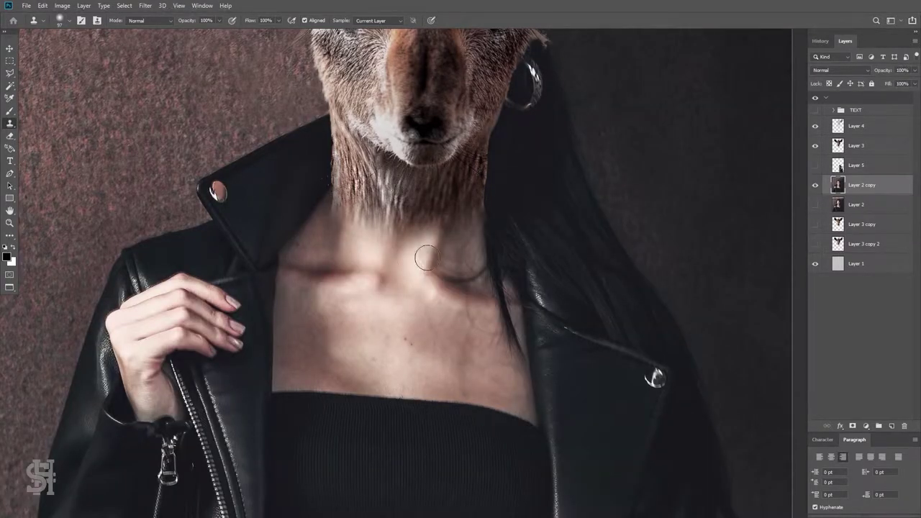
{"action": "scroll", "coordinate": [422, 242], "scroll_direction": "left", "scroll_amount": 3}
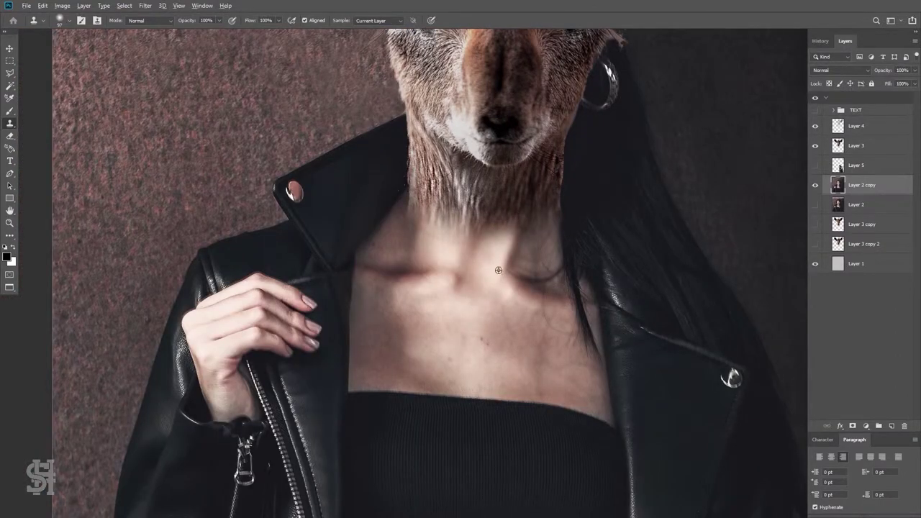
{"action": "left_click", "coordinate": [815, 165]}
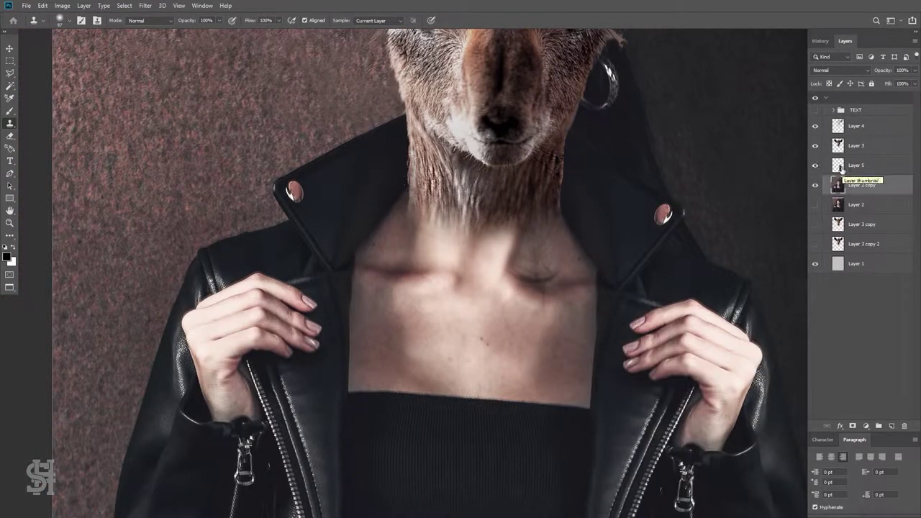
Sample clean chest skin and clone it over the right collarbone to darken its shadow.
{"action": "left_click", "coordinate": [503, 280], "text": "alt"}
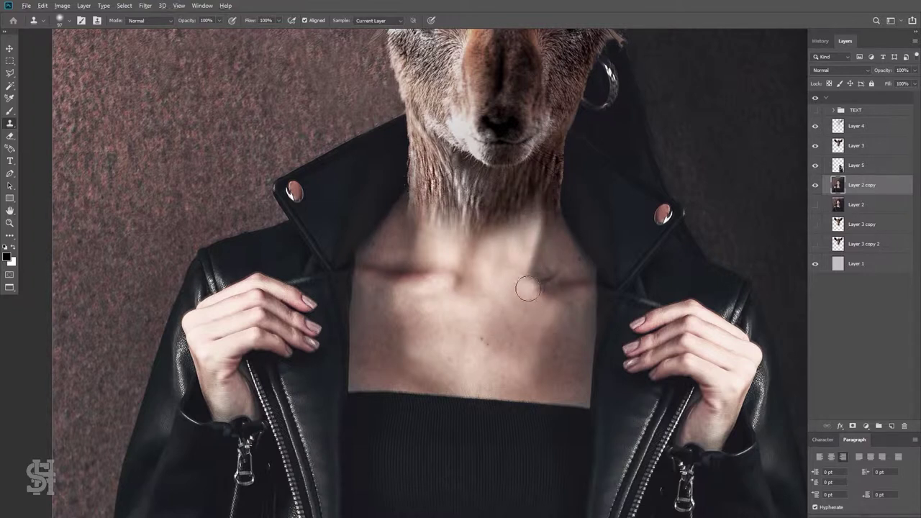
{"action": "mouse_move", "coordinate": [546, 273]}
{"action": "left_mouse_down"}
{"action": "mouse_move", "coordinate": [559, 268]}
{"action": "mouse_move", "coordinate": [544, 263]}
{"action": "left_mouse_up"}
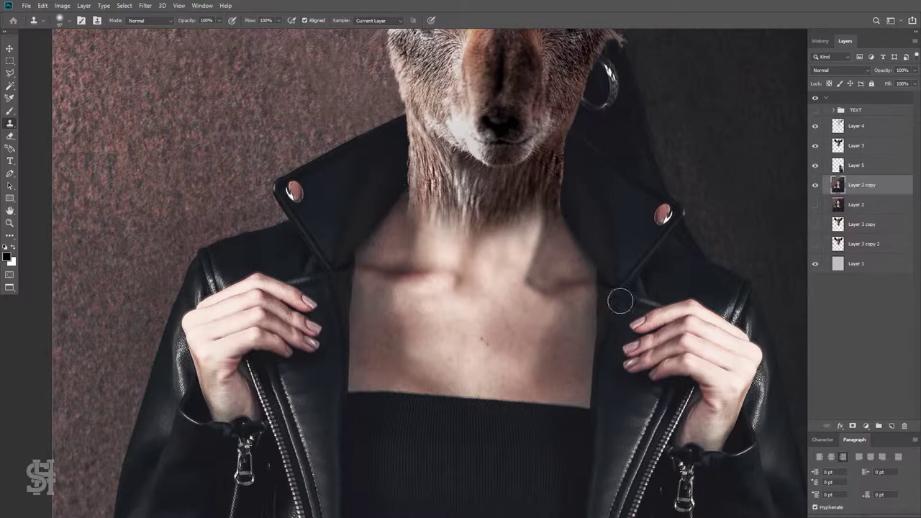
{"action": "left_click", "coordinate": [815, 165]}
{"action": "left_click", "coordinate": [815, 165]}
{"action": "left_click", "coordinate": [856, 165]}
{"action": "key", "text": "e"}
{"action": "left_click", "coordinate": [65, 20]}
{"action": "key", "text": "Escape"}
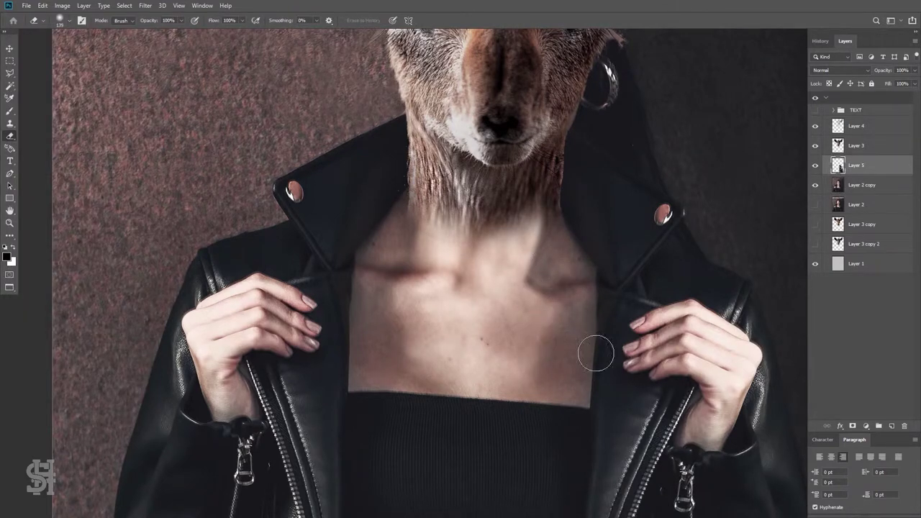
Bring the head, collar and chest into view, then zoom into the neck on Layer 5.
{"action": "left_click_drag", "start_coordinate": [592, 349], "coordinate": [541, 427]}
{"action": "left_click", "coordinate": [849, 189]}
{"action": "left_click_drag", "start_coordinate": [693, 191], "coordinate": [628, 235]}
{"action": "key", "text": "s"}
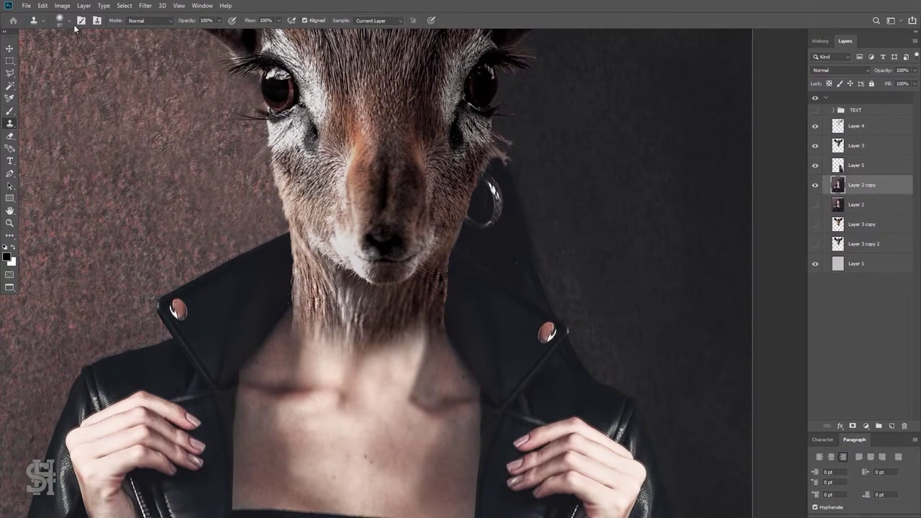
{"action": "left_click", "coordinate": [65, 21]}
{"action": "key", "text": "Escape"}
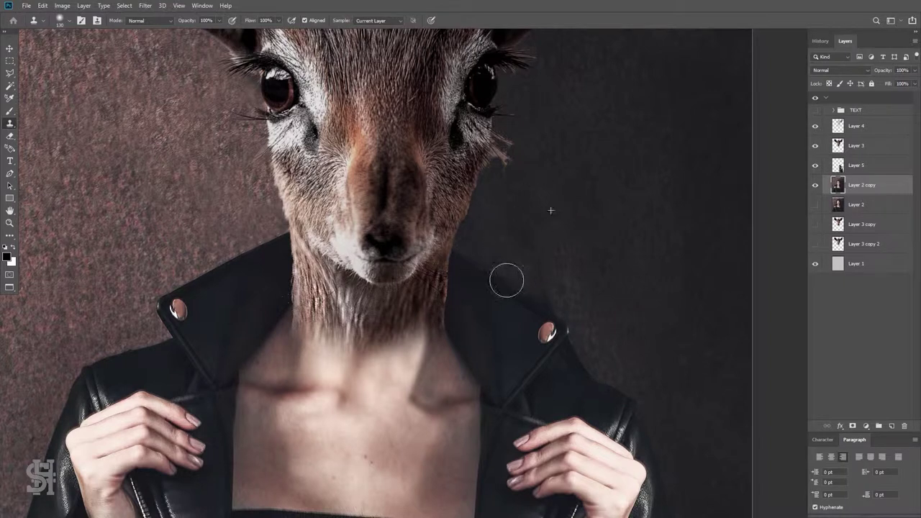
{"action": "left_click_drag", "start_coordinate": [576, 278], "coordinate": [546, 239]}
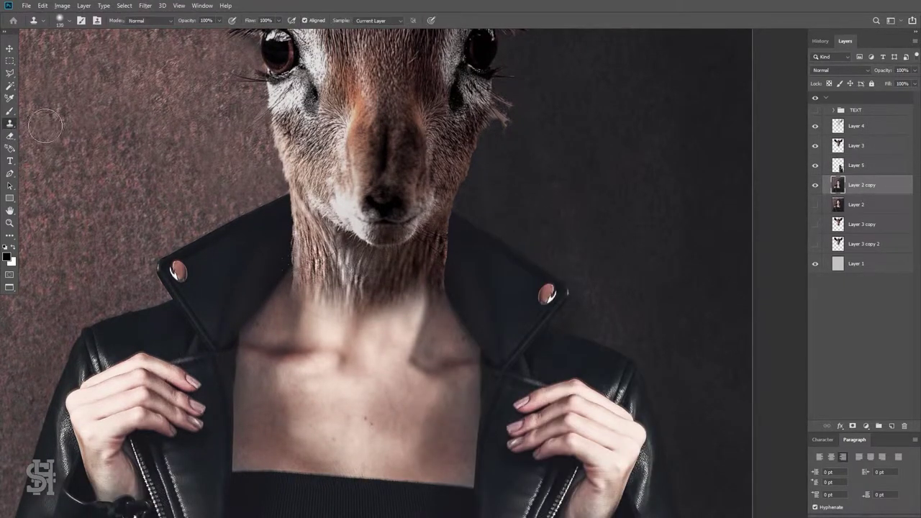
{"action": "key", "text": "z"}
{"action": "scroll", "coordinate": [626, 299], "scroll_direction": "down", "scroll_amount": 3}
{"action": "scroll", "coordinate": [431, 298], "scroll_direction": "up", "scroll_amount": 3}
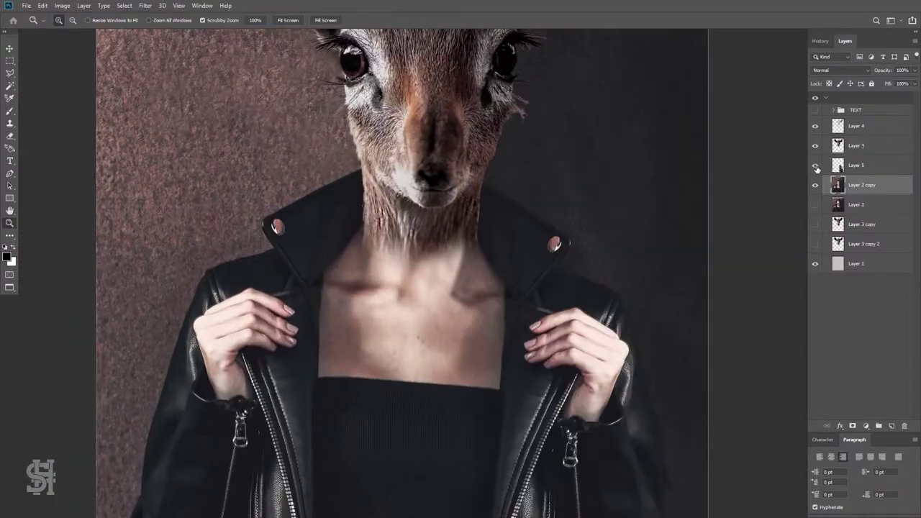
{"action": "left_click", "coordinate": [855, 166]}
{"action": "left_click", "coordinate": [444, 244]}
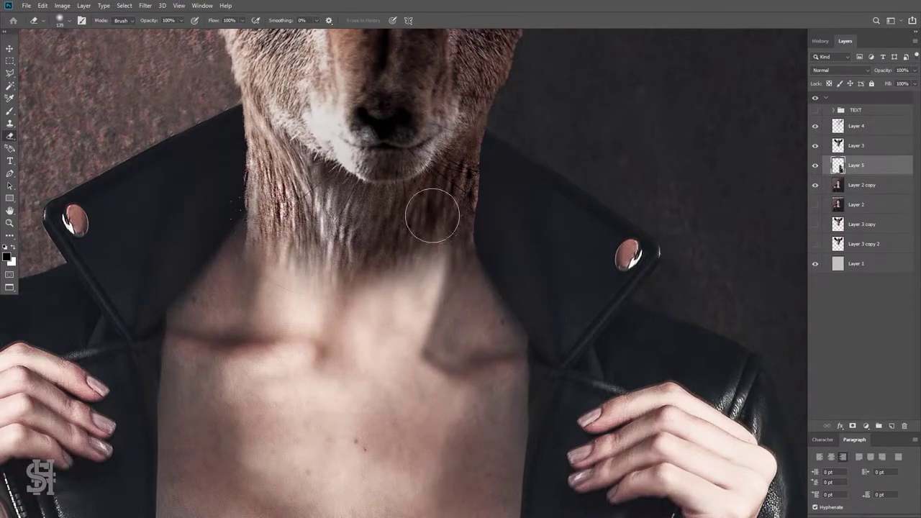
Choose the Burn Tool, set Range to Shadows at 10% exposure, and enlarge the soft brush to about 105 px.
{"action": "left_click", "coordinate": [11, 236]}
{"action": "left_click", "coordinate": [47, 421]}
{"action": "left_click", "coordinate": [60, 20]}
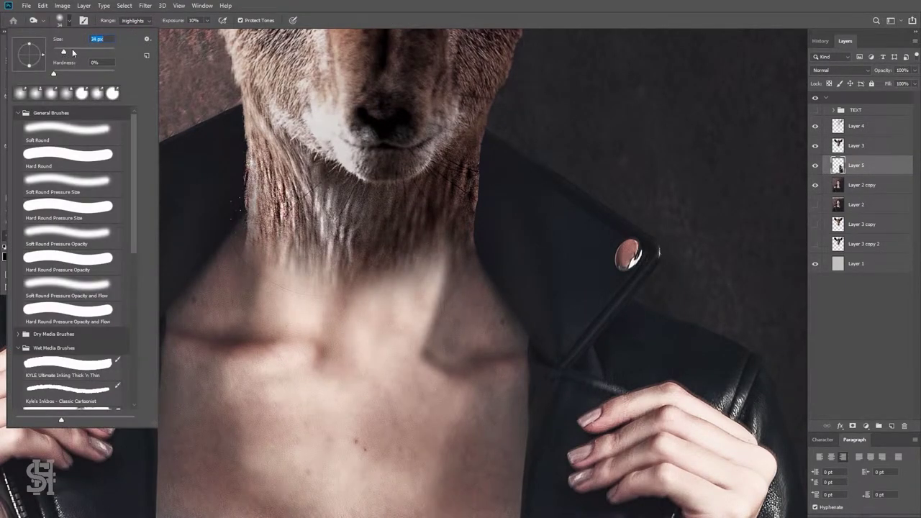
{"action": "left_click", "coordinate": [73, 52]}
{"action": "key", "text": "Return"}
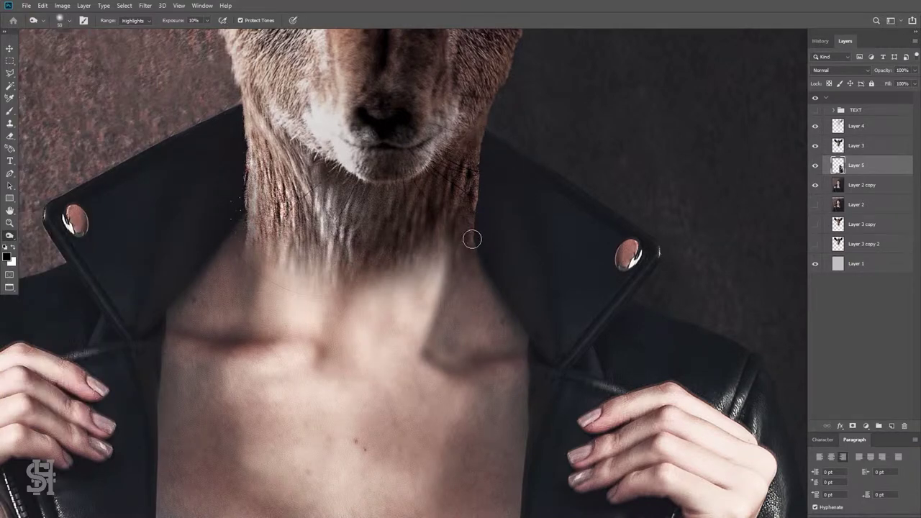
{"action": "left_click", "coordinate": [135, 20]}
{"action": "left_click", "coordinate": [134, 27]}
{"action": "right_click", "coordinate": [129, 67]}
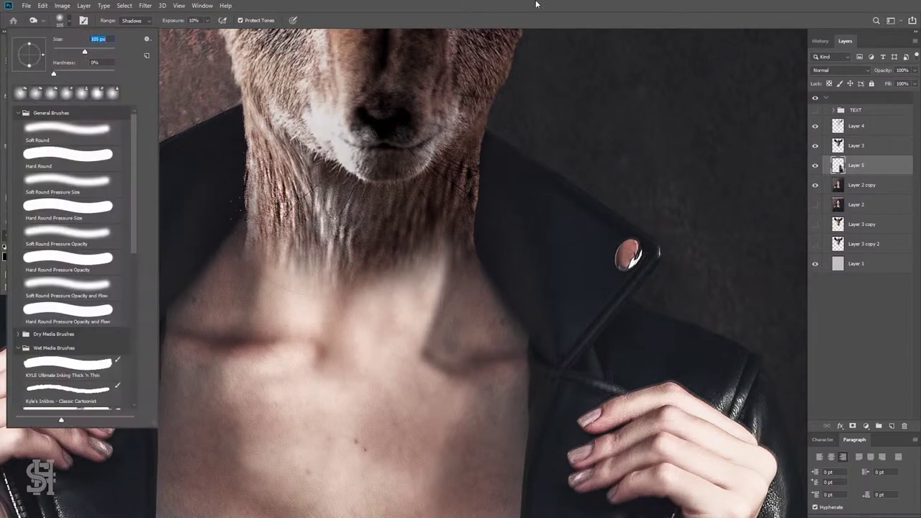
{"action": "left_click_drag", "start_coordinate": [58, 51], "coordinate": [94, 51]}
{"action": "key", "text": "Return"}
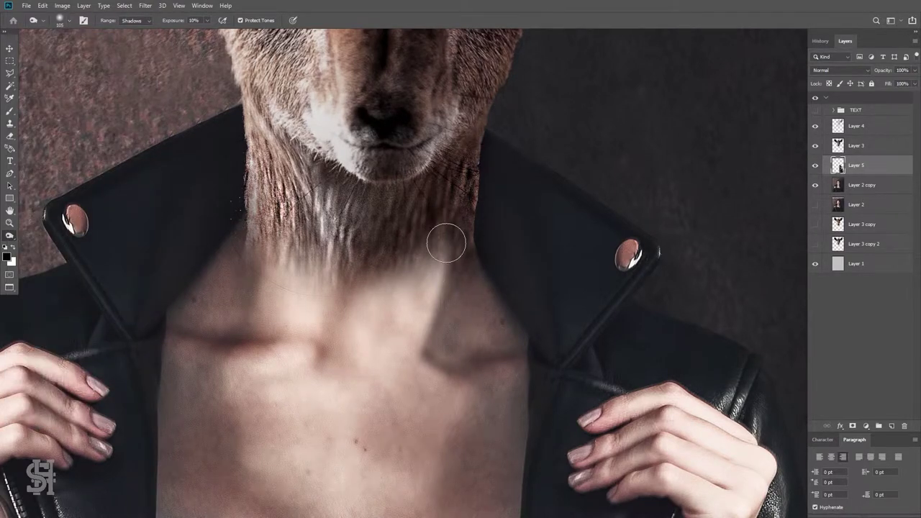
Zoom into the cheek fur and erase the background gaps between stray fur strands.
{"action": "key", "text": "z"}
{"action": "key", "text": "e"}
{"action": "right_click", "coordinate": [70, 53]}
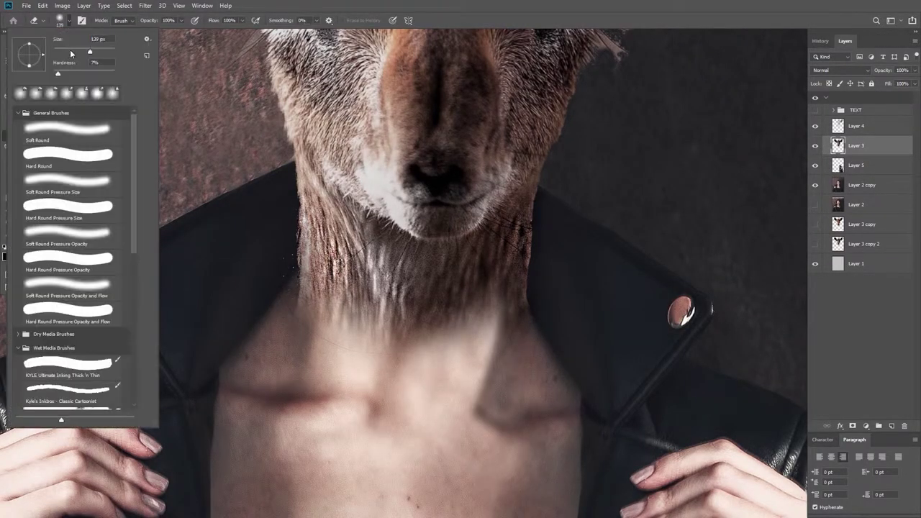
{"action": "key", "text": "Return"}
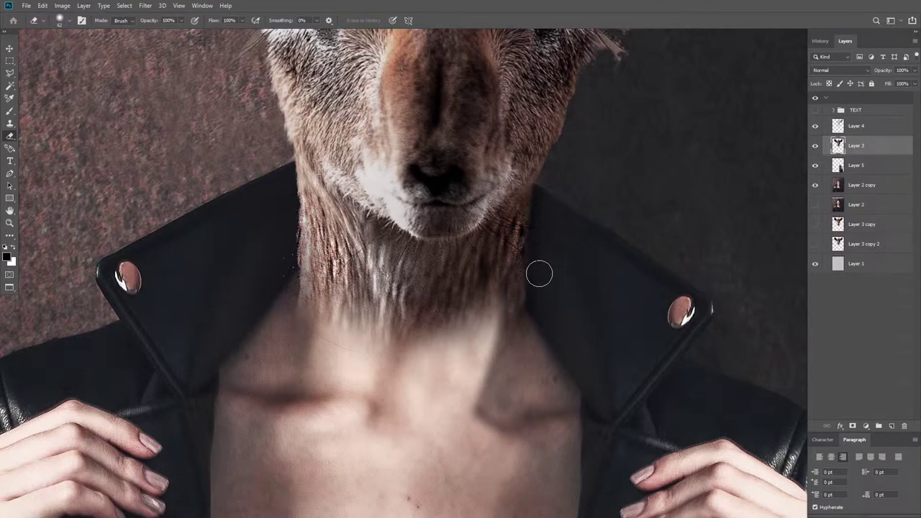
{"action": "scroll", "coordinate": [540, 230], "scroll_direction": "up", "scroll_amount": 3}
{"action": "key", "text": "z"}
{"action": "left_click", "coordinate": [594, 227]}
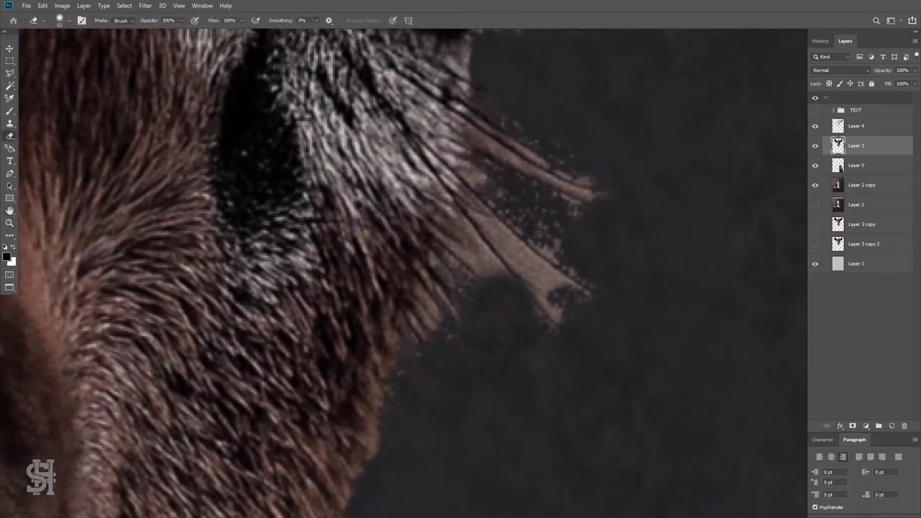
{"action": "key", "text": "e"}
{"action": "right_click", "coordinate": [549, 277]}
{"action": "key", "text": "Return"}
{"action": "left_click_drag", "start_coordinate": [475, 277], "coordinate": [490, 255]}
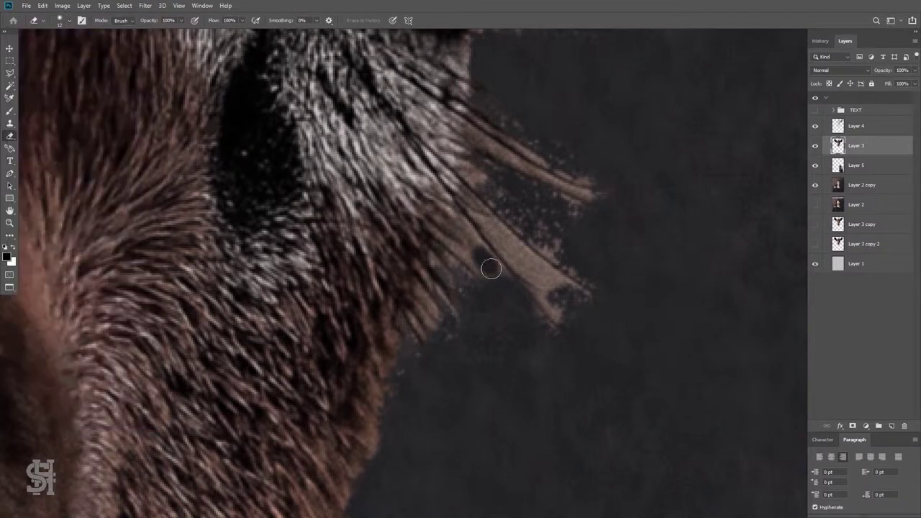
{"action": "mouse_move", "coordinate": [547, 288]}
{"action": "left_mouse_down"}
{"action": "mouse_move", "coordinate": [529, 259]}
{"action": "mouse_move", "coordinate": [575, 292]}
{"action": "mouse_move", "coordinate": [559, 251]}
{"action": "mouse_move", "coordinate": [500, 188]}
{"action": "left_mouse_up"}
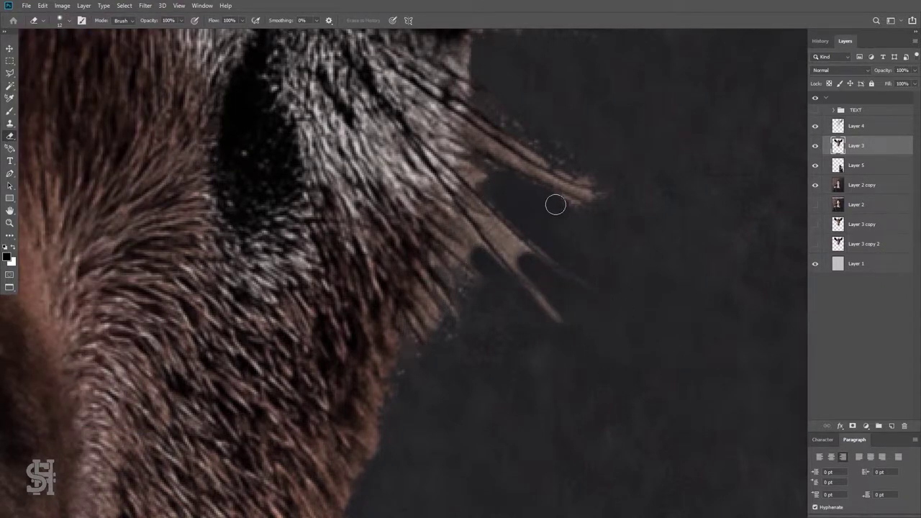
Resize the eraser brush and erase the background around the stray lash strands.
{"action": "scroll", "coordinate": [581, 223], "scroll_direction": "up", "scroll_amount": 3}
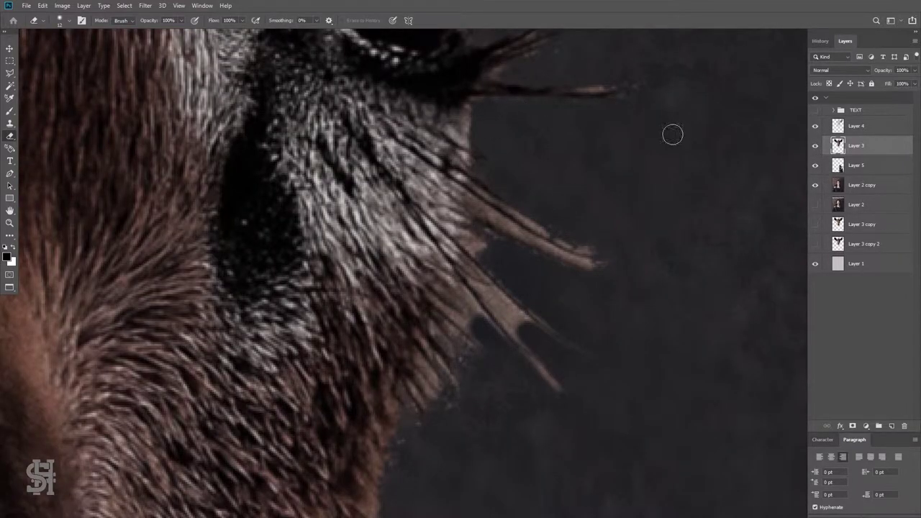
{"action": "scroll", "coordinate": [475, 452], "scroll_direction": "up", "scroll_amount": 5}
{"action": "scroll", "coordinate": [511, 210], "scroll_direction": "up", "scroll_amount": 4}
{"action": "scroll", "coordinate": [518, 177], "scroll_direction": "up", "scroll_amount": 3}
{"action": "scroll", "coordinate": [517, 177], "scroll_direction": "up", "scroll_amount": 1}
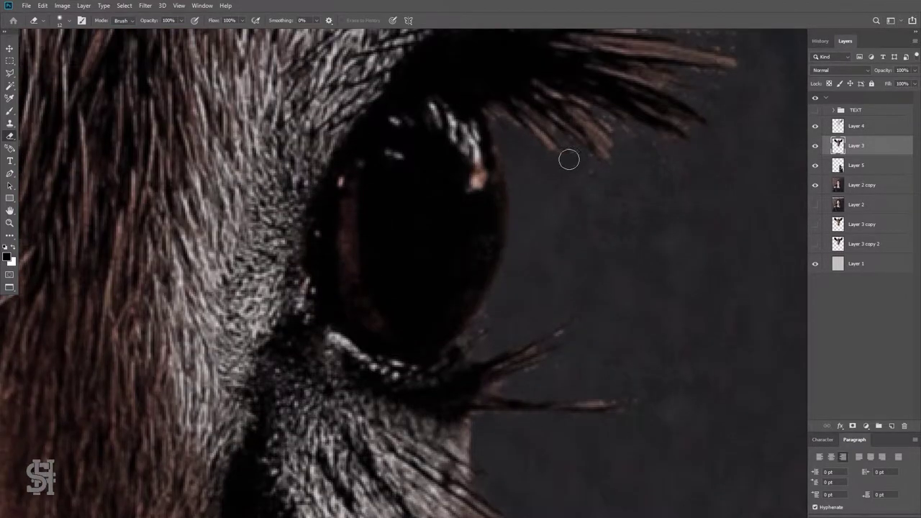
{"action": "scroll", "coordinate": [685, 207], "scroll_direction": "up", "scroll_amount": 4}
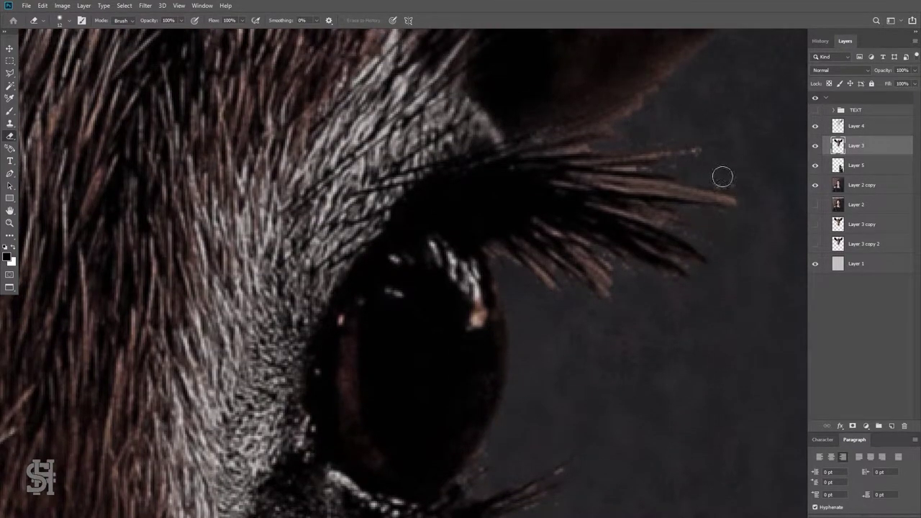
{"action": "scroll", "coordinate": [637, 121], "scroll_direction": "down", "scroll_amount": 7}
{"action": "scroll", "coordinate": [596, 257], "scroll_direction": "down", "scroll_amount": 5}
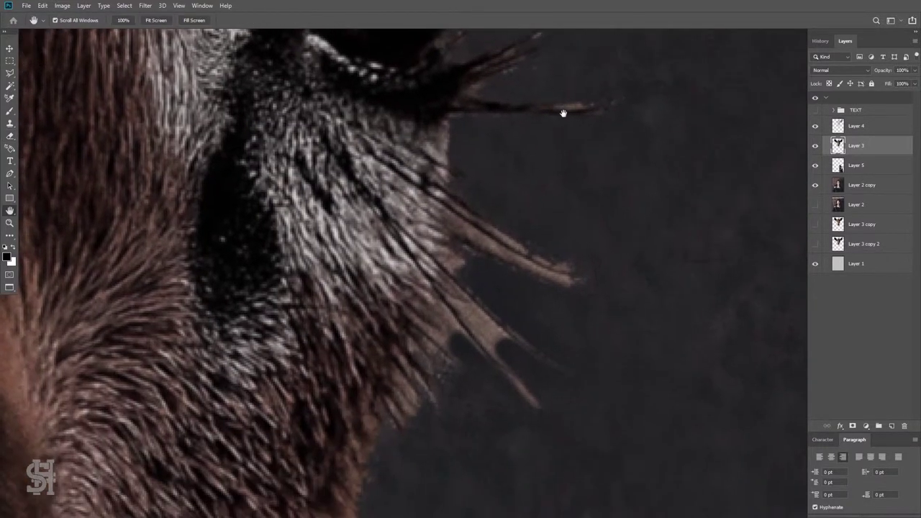
{"action": "left_click", "coordinate": [61, 21]}
{"action": "key", "text": "Return"}
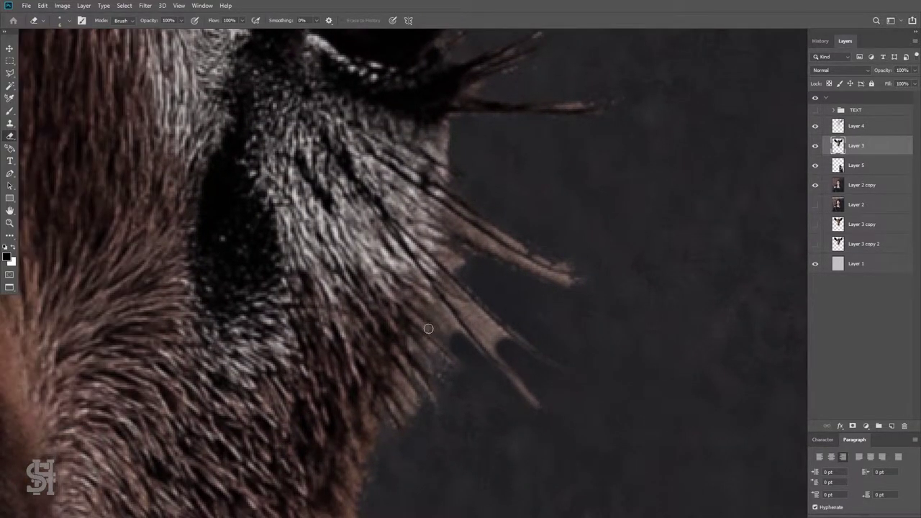
{"action": "left_click_drag", "start_coordinate": [448, 339], "coordinate": [448, 321]}
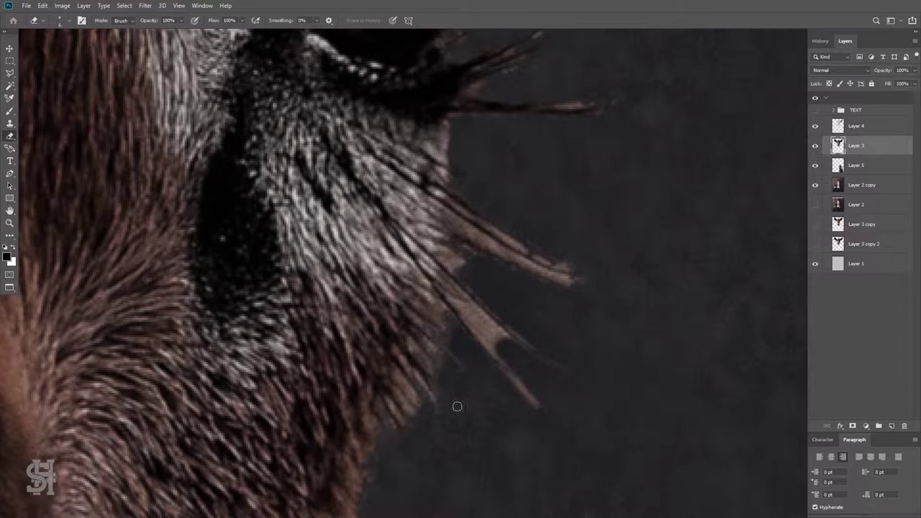
On the deer head layer, erase the light stray strands along the lower lash.
{"action": "scroll", "coordinate": [389, 382], "scroll_direction": "down", "scroll_amount": 3}
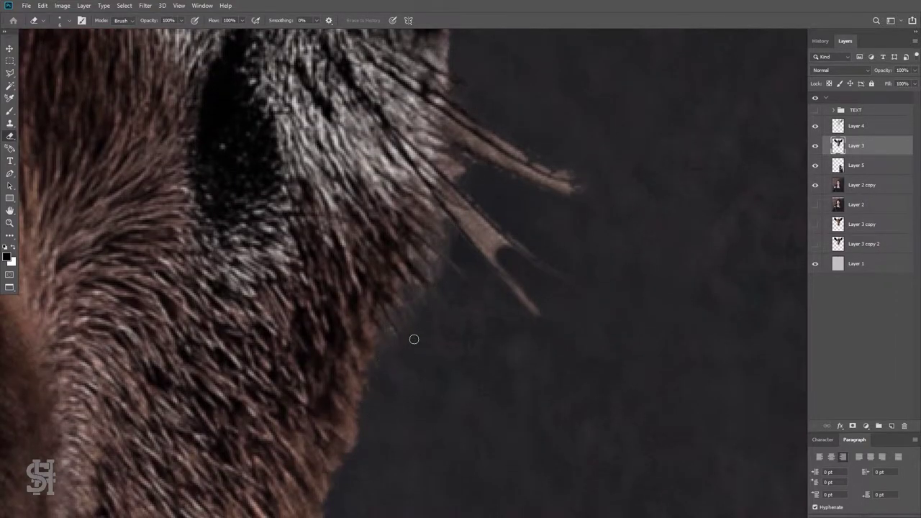
{"action": "scroll", "coordinate": [413, 339], "scroll_direction": "up", "scroll_amount": 1}
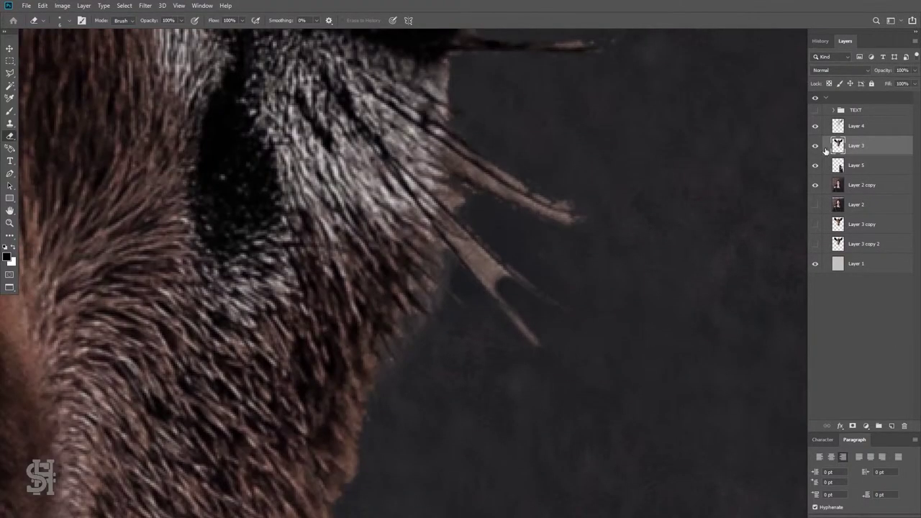
{"action": "key", "text": "alt+bracketleft"}
{"action": "key", "text": "alt+bracketleft"}
{"action": "key", "text": "s"}
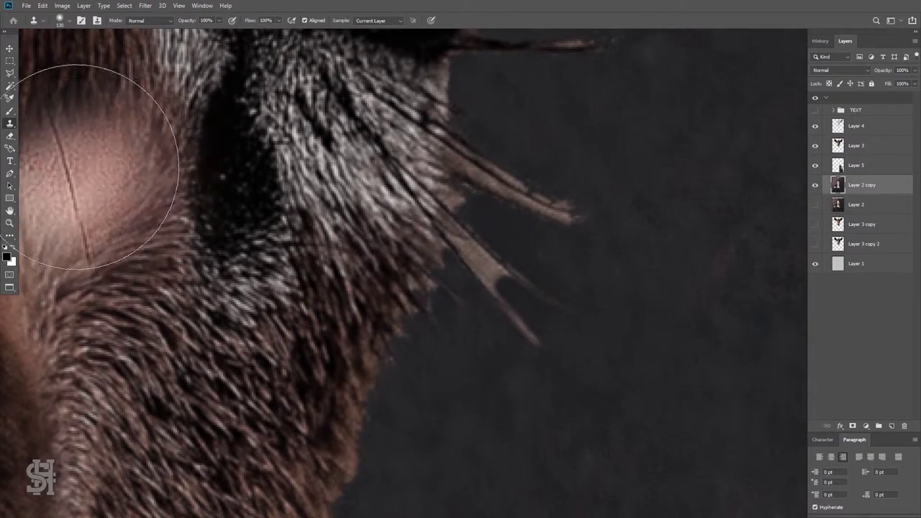
{"action": "key", "text": "e"}
{"action": "key", "text": "alt+bracketright"}
{"action": "key", "text": "alt+bracketright"}
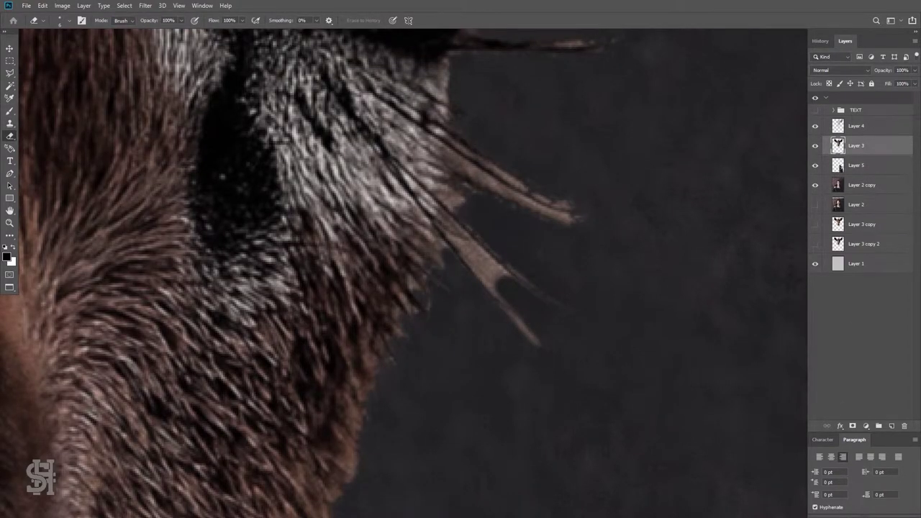
{"action": "left_click_drag", "start_coordinate": [503, 302], "coordinate": [482, 266]}
{"action": "key", "text": "w"}
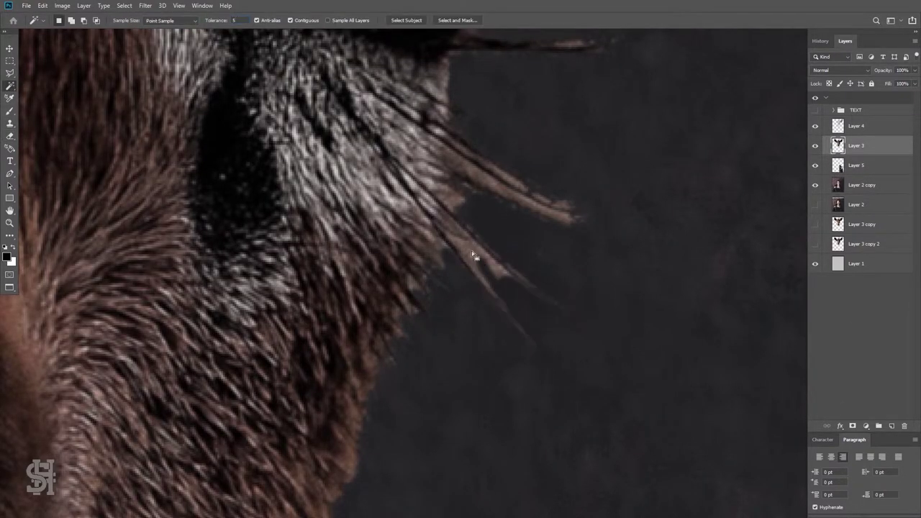
{"action": "type", "text": "15"}
{"action": "key", "text": "e"}
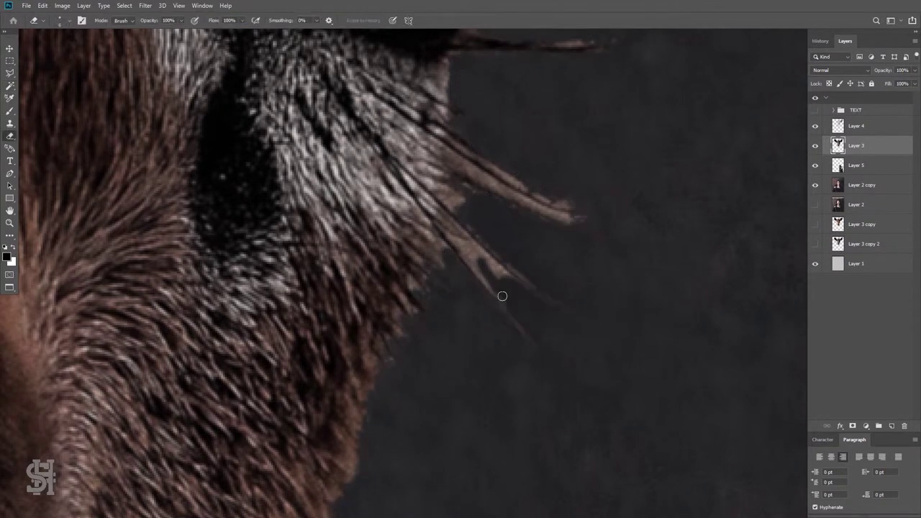
{"action": "left_click_drag", "start_coordinate": [460, 245], "coordinate": [497, 275]}
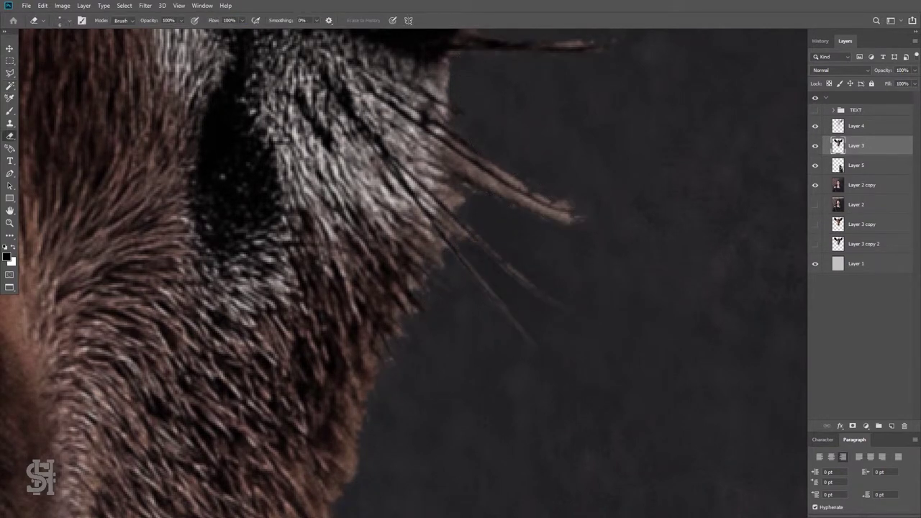
{"action": "scroll", "coordinate": [454, 272], "scroll_direction": "up", "scroll_amount": 3}
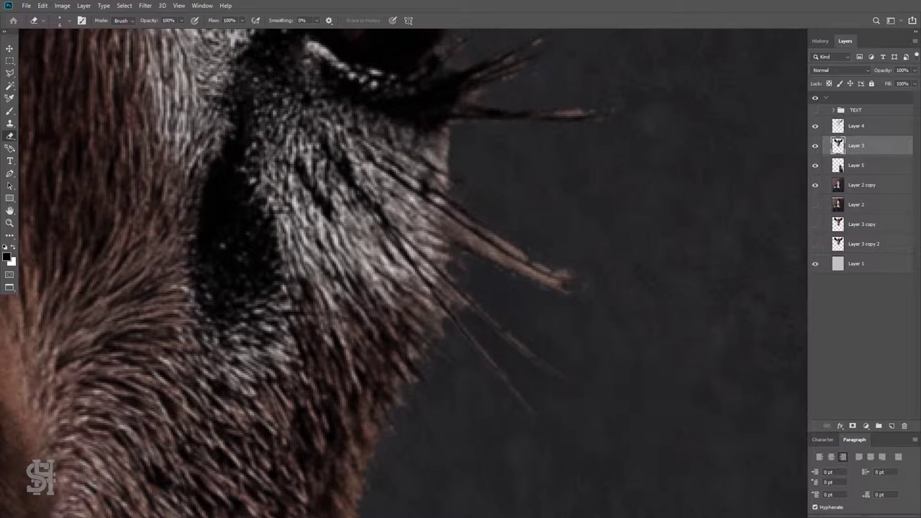
Set the Eraser brush size to about 6 px.
{"action": "left_click", "coordinate": [59, 20]}
{"action": "key", "text": "Escape"}
{"action": "left_click", "coordinate": [59, 20]}
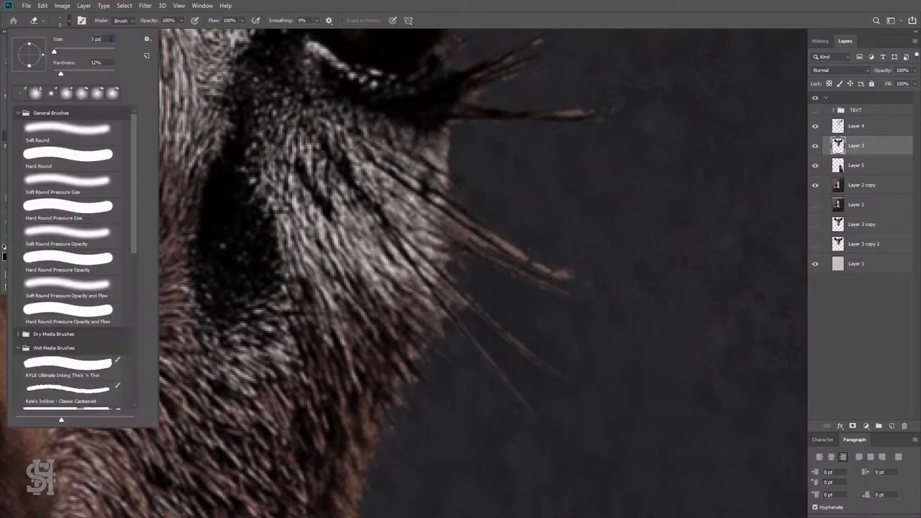
{"action": "key", "text": "Escape"}
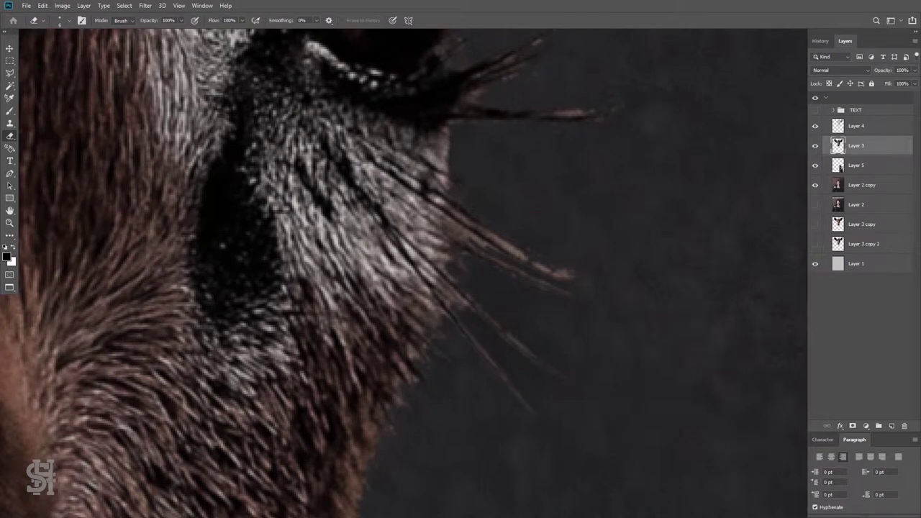
{"action": "left_click", "coordinate": [69, 20]}
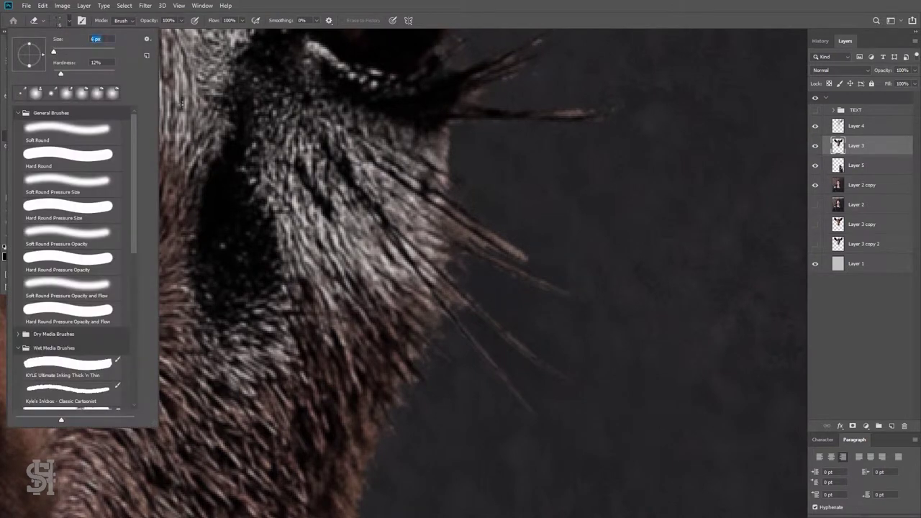
{"action": "key", "text": "Return"}
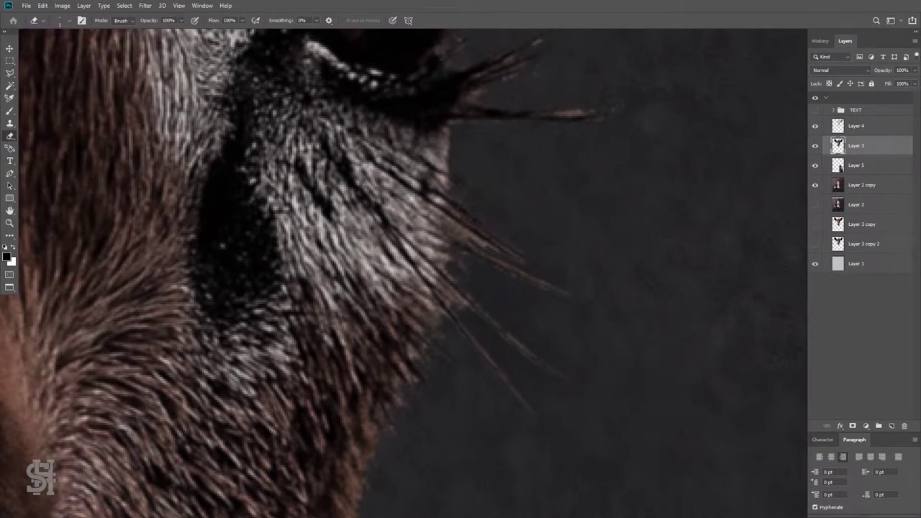
Set the Eraser opacity to about 84% for fading the upper lash tips.
{"action": "scroll", "coordinate": [403, 273], "scroll_direction": "up", "scroll_amount": 4}
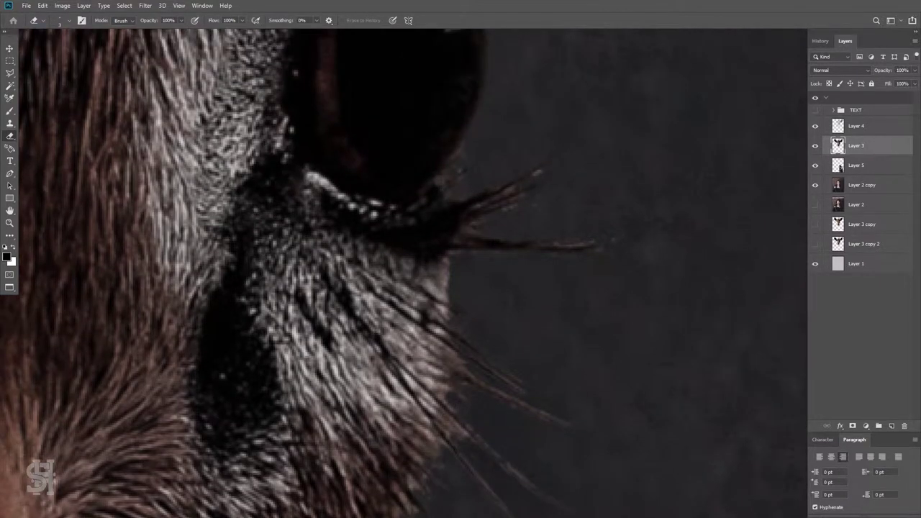
{"action": "scroll", "coordinate": [583, 177], "scroll_direction": "up", "scroll_amount": 3}
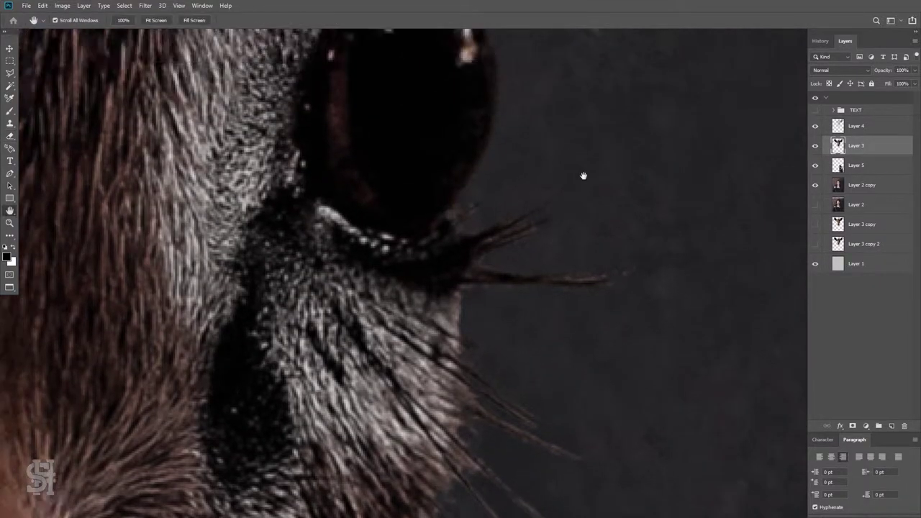
{"action": "scroll", "coordinate": [583, 177], "scroll_direction": "up", "scroll_amount": 3}
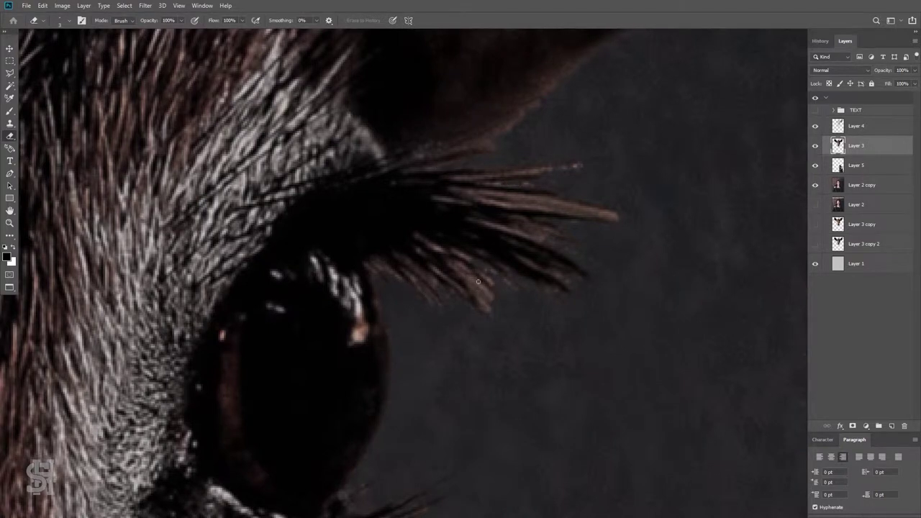
{"action": "left_click", "coordinate": [162, 31]}
{"action": "left_click_drag", "start_coordinate": [180, 20], "coordinate": [189, 34]}
{"action": "left_click_drag", "start_coordinate": [465, 4], "coordinate": [529, 172]}
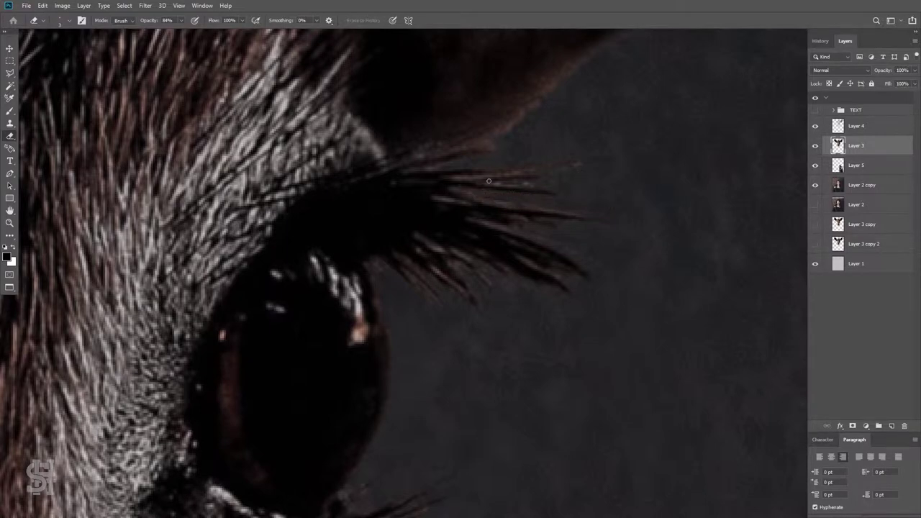
Select the dark patch between the horns with the Magic Wand at tolerance 10, delete it, deselect.
{"action": "key", "text": "h"}
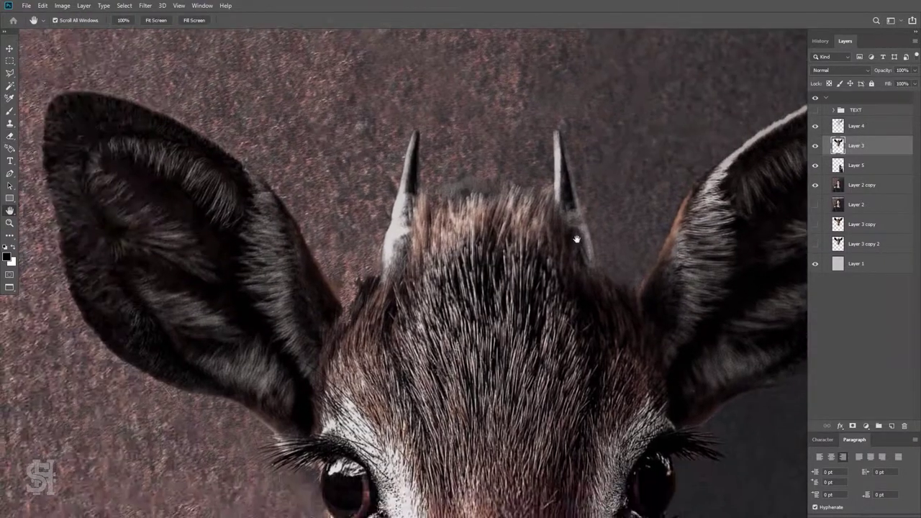
{"action": "left_click_drag", "start_coordinate": [489, 180], "coordinate": [398, 202]}
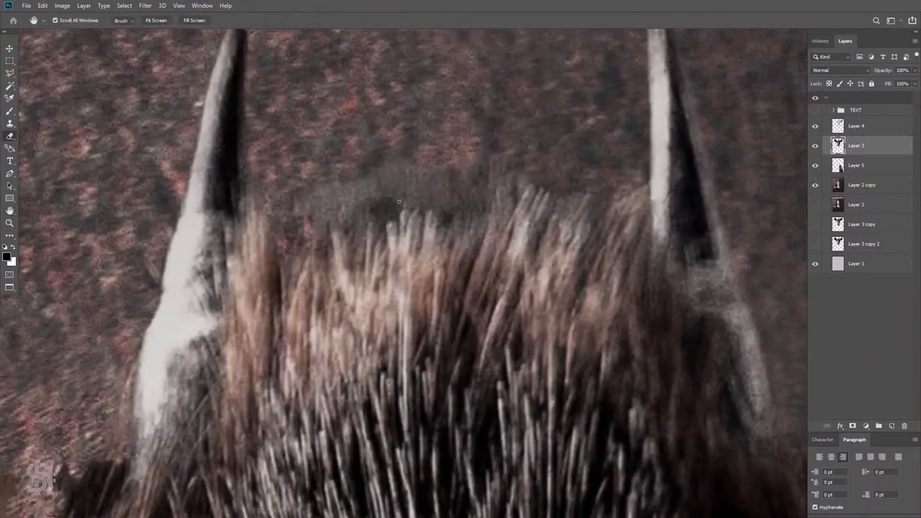
{"action": "key", "text": "w"}
{"action": "left_click", "coordinate": [339, 200]}
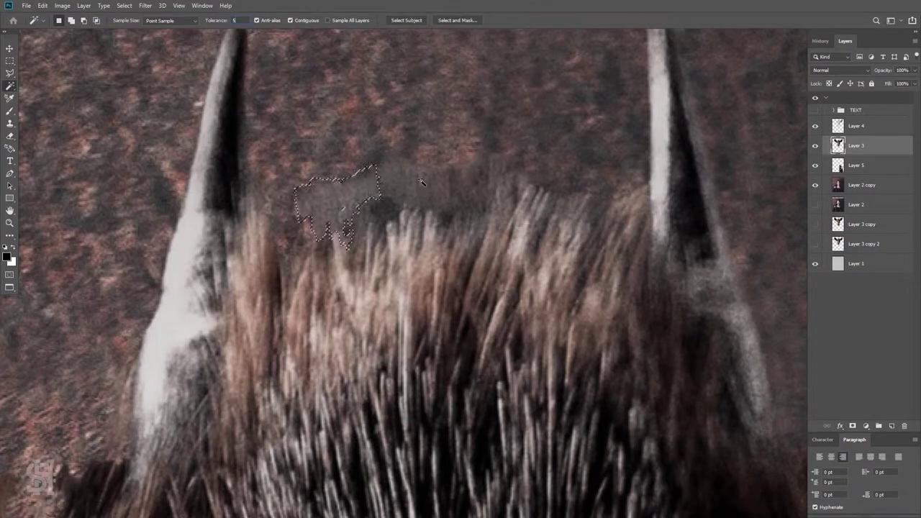
{"action": "left_click", "coordinate": [396, 173]}
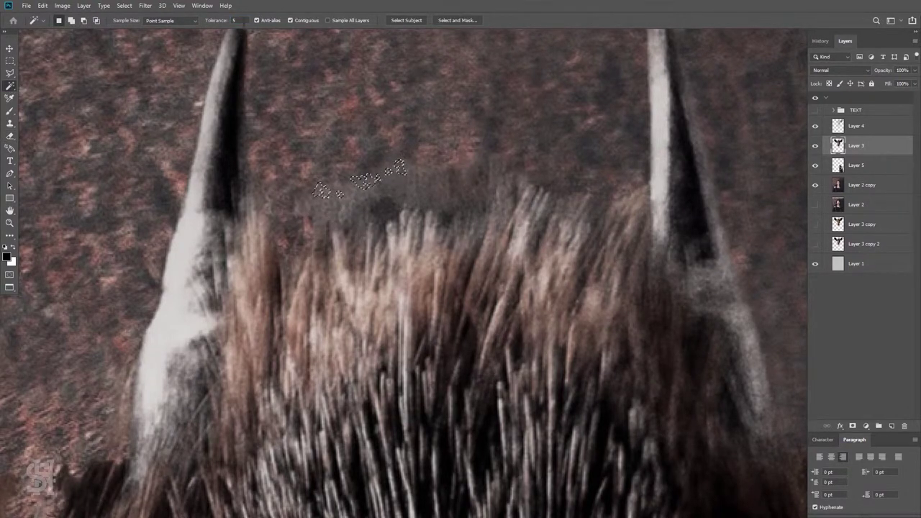
{"action": "type", "text": "10"}
{"action": "left_click", "coordinate": [328, 185]}
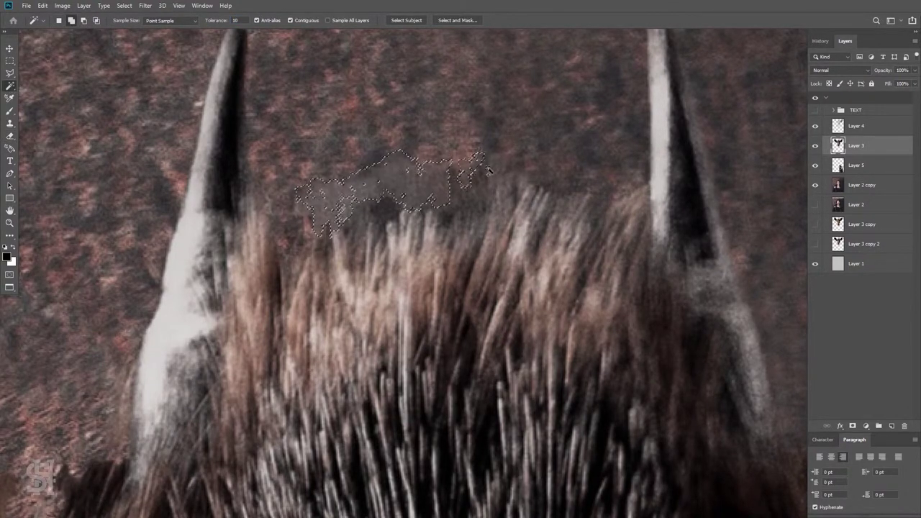
{"action": "key", "text": "Delete"}
{"action": "key", "text": "ctrl+d"}
Return to Layer 3 with the Eraser, zoomed in on the horns.
{"action": "key", "text": "e"}
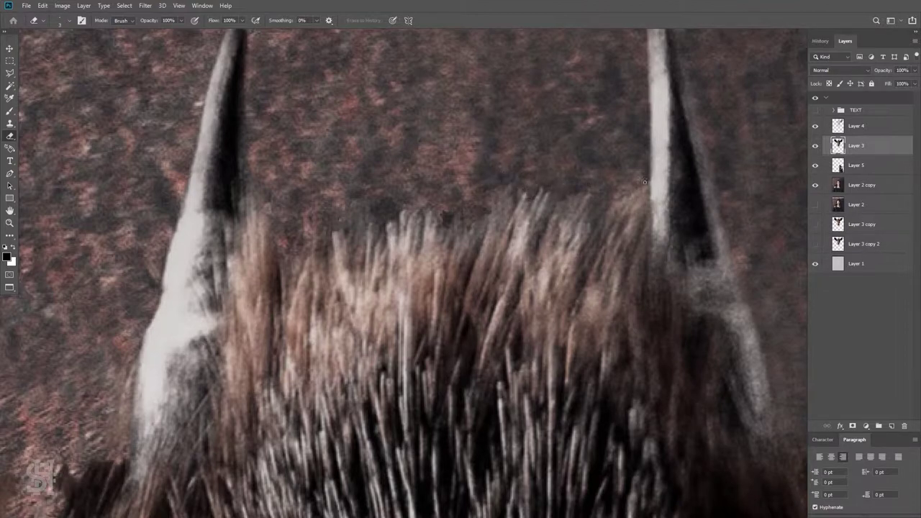
{"action": "key", "text": "alt+bracketleft"}
{"action": "key", "text": "alt+bracketleft"}
{"action": "key", "text": "ctrl+0"}
{"action": "key", "text": "s"}
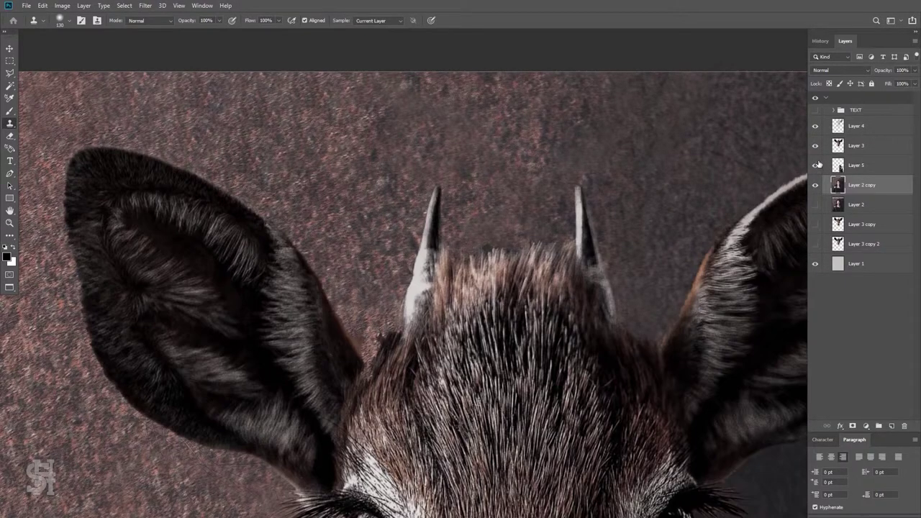
{"action": "left_click", "coordinate": [856, 145]}
{"action": "key", "text": "e"}
{"action": "key", "text": "ctrl+equal"}
{"action": "key", "text": "ctrl+equal"}
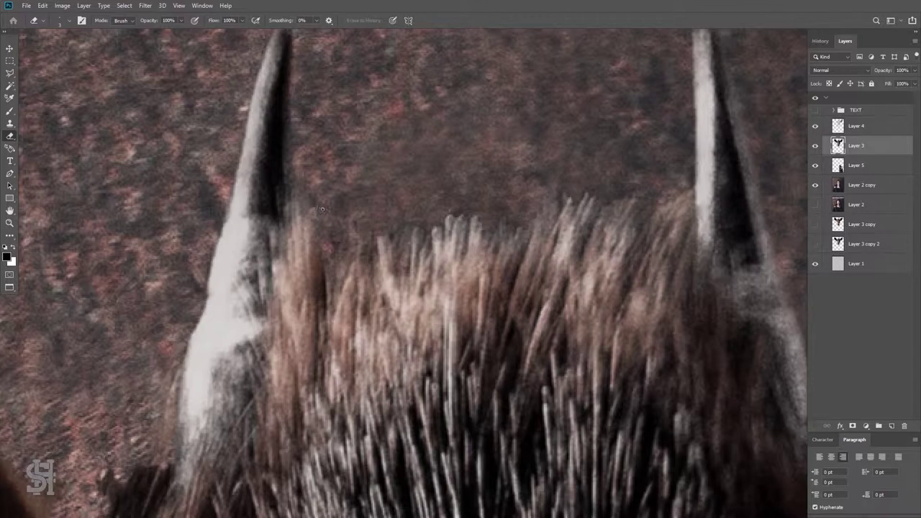
{"action": "scroll", "coordinate": [493, 255], "scroll_direction": "up", "scroll_amount": 3}
Shrink the Eraser brush and erase the dark fringe where the left ear meets the head.
{"action": "left_click_drag", "start_coordinate": [494, 254], "coordinate": [528, 300]}
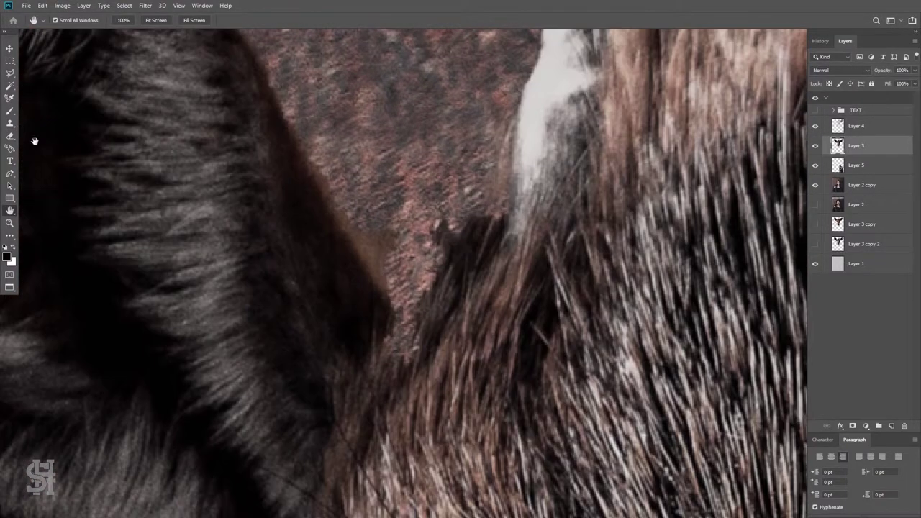
{"action": "right_click", "coordinate": [290, 219]}
{"action": "right_click", "coordinate": [340, 181]}
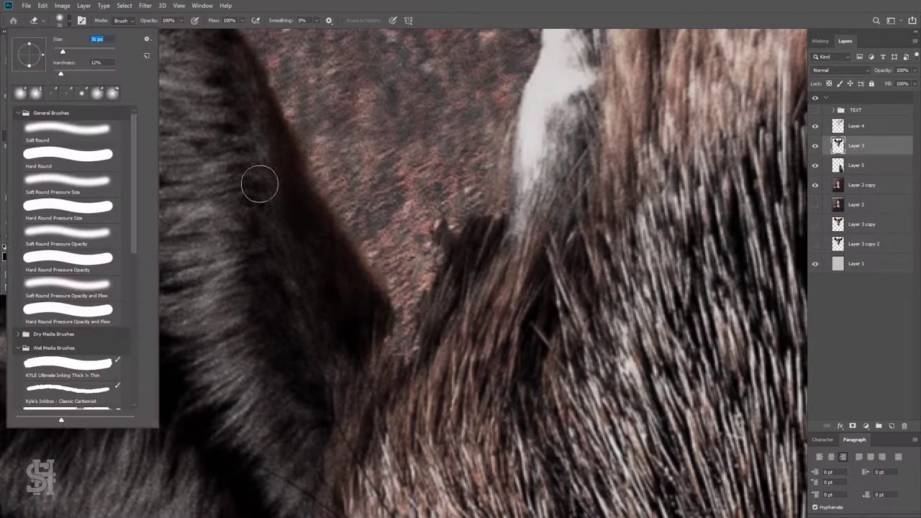
{"action": "key", "text": "Return"}
{"action": "scroll", "coordinate": [319, 158], "scroll_direction": "up", "scroll_amount": 5}
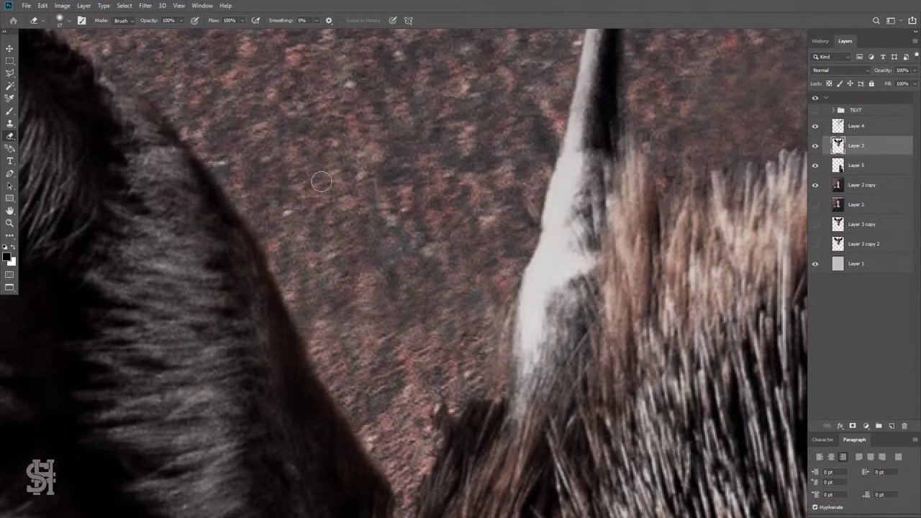
{"action": "scroll", "coordinate": [237, 144], "scroll_direction": "down", "scroll_amount": 2}
{"action": "scroll", "coordinate": [331, 201], "scroll_direction": "down", "scroll_amount": 2}
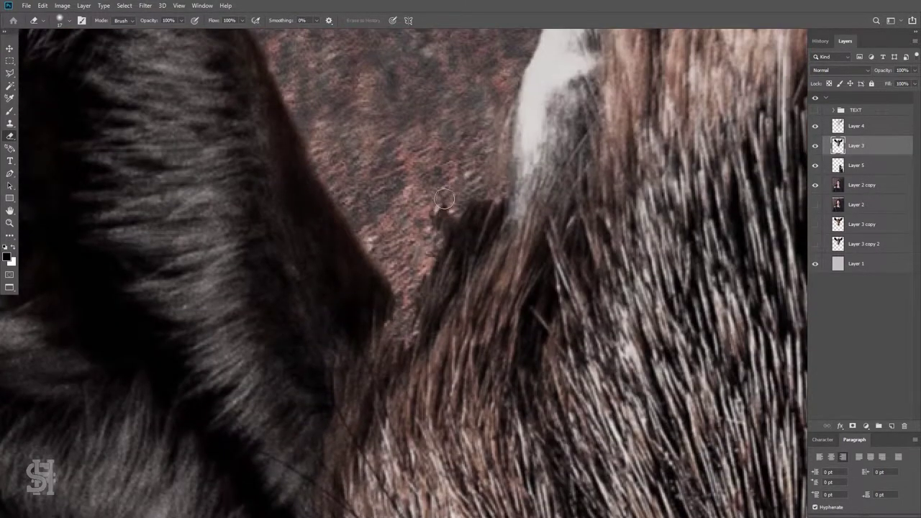
{"action": "scroll", "coordinate": [432, 257], "scroll_direction": "down", "scroll_amount": 2}
Switch to the Clone Stamp and set its brush size.
{"action": "left_click", "coordinate": [10, 123]}
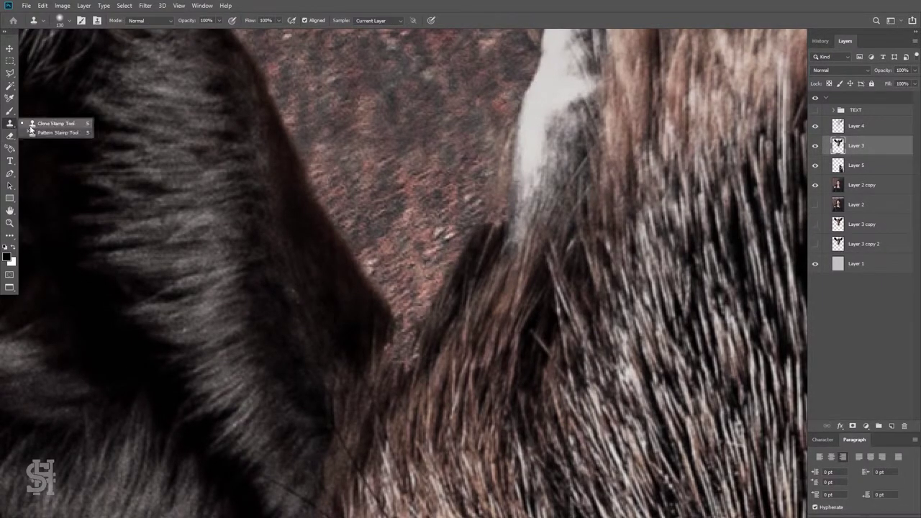
{"action": "left_click", "coordinate": [58, 120]}
{"action": "right_click", "coordinate": [439, 362]}
{"action": "key", "text": "Escape"}
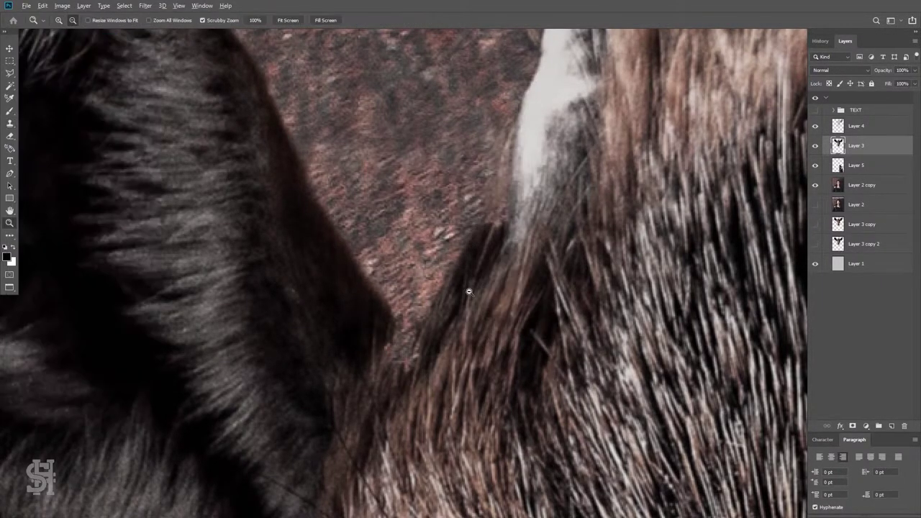
{"action": "scroll", "coordinate": [467, 288], "scroll_direction": "down", "scroll_amount": 2}
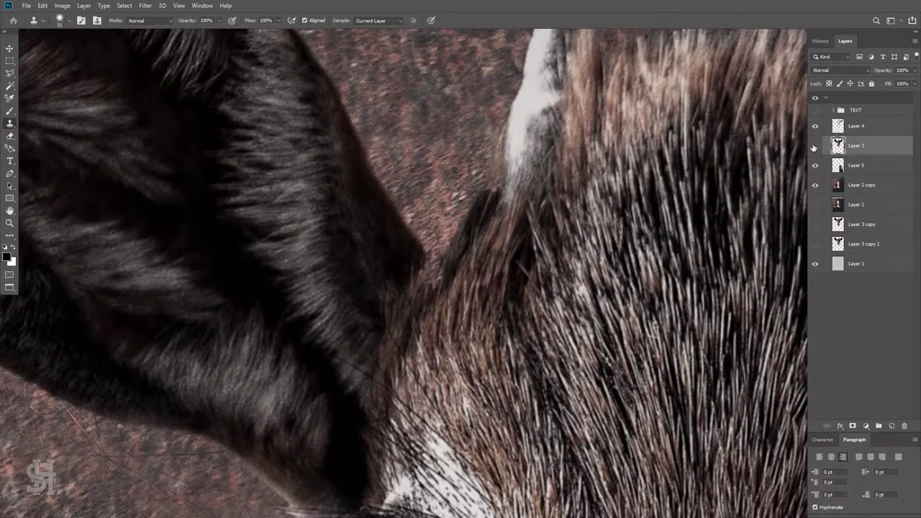
{"action": "left_click", "coordinate": [63, 20]}
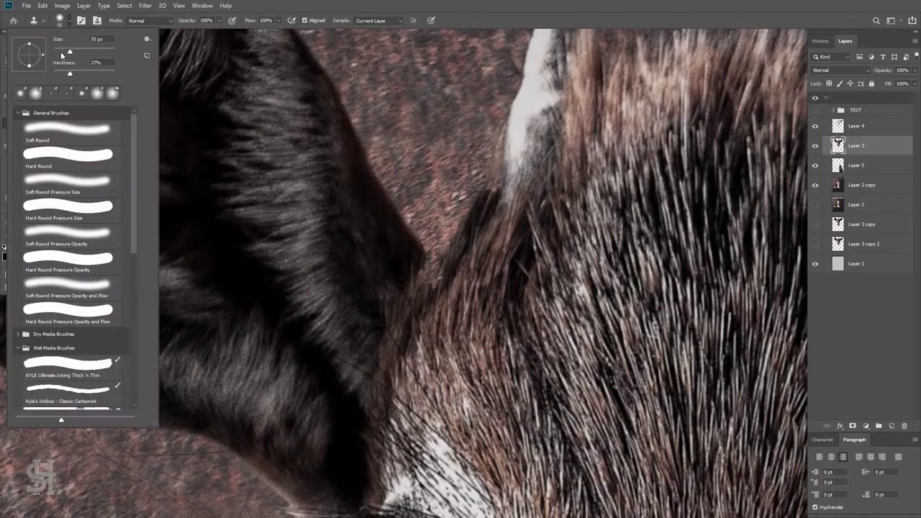
{"action": "key", "text": "Return"}
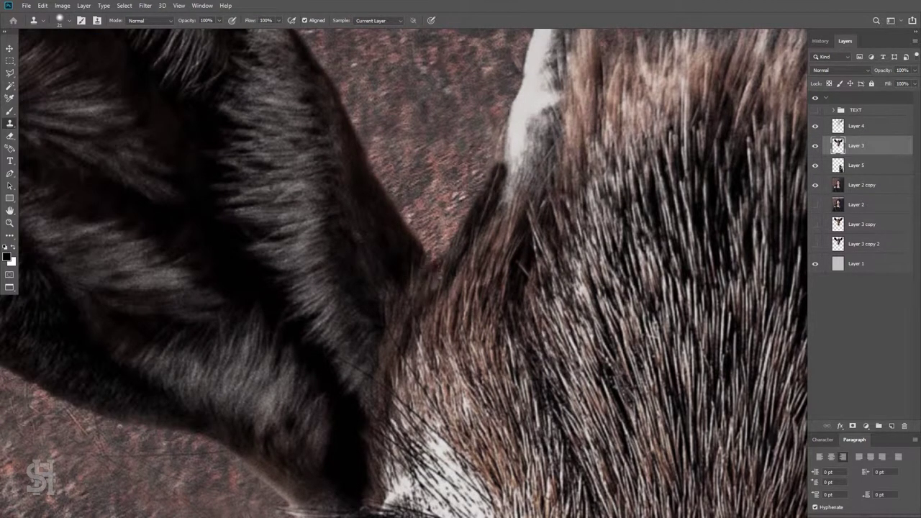
{"action": "scroll", "coordinate": [348, 159], "scroll_direction": "down", "scroll_amount": 3}
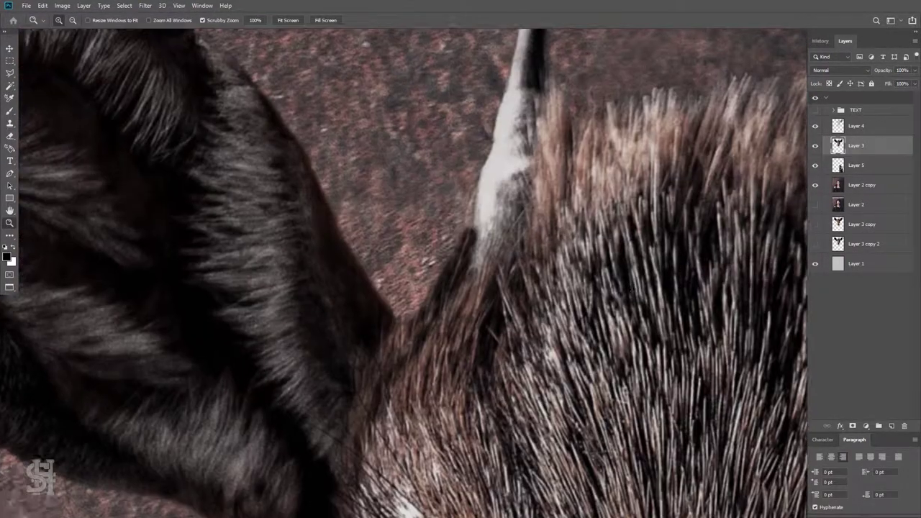
Touch up the edge by the left horn and pan to show both ears and eyes.
{"action": "key", "text": "e"}
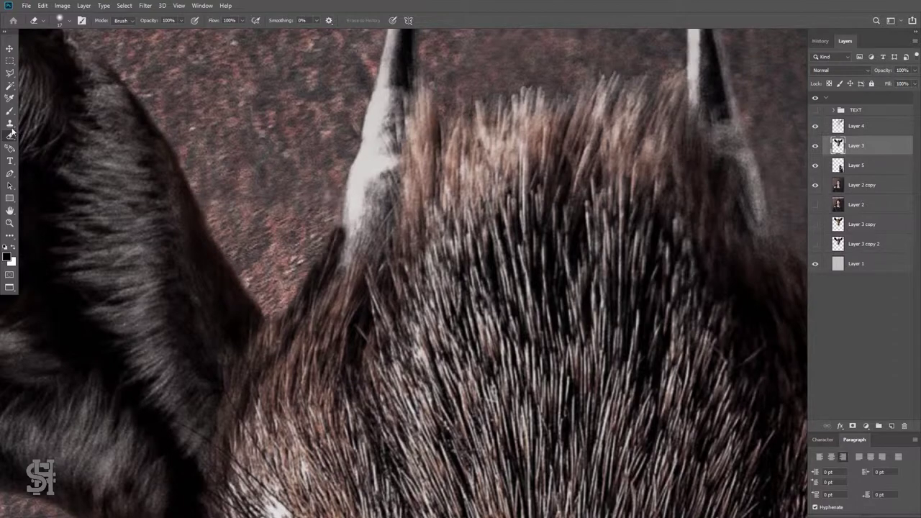
{"action": "left_click", "coordinate": [10, 124]}
{"action": "key", "text": "h"}
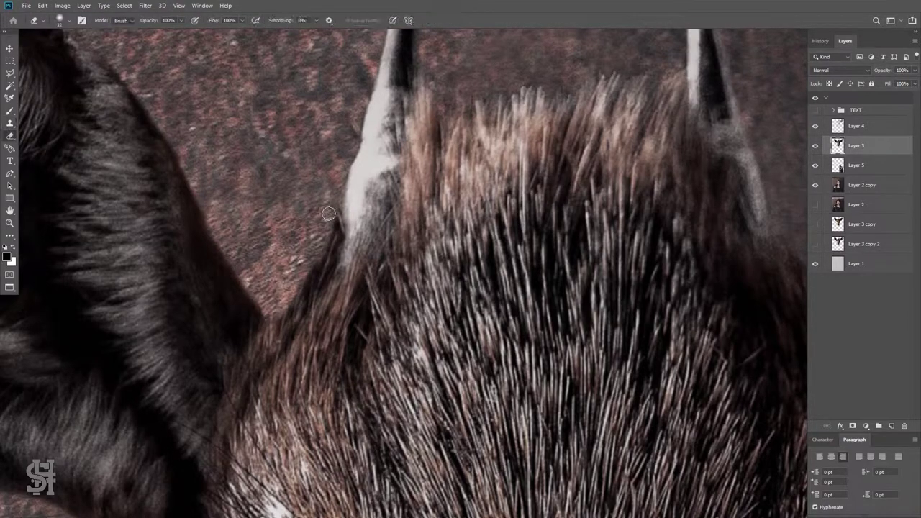
{"action": "scroll", "coordinate": [335, 216], "scroll_direction": "down", "scroll_amount": 3}
{"action": "left_click_drag", "start_coordinate": [341, 241], "coordinate": [369, 229]}
Clone Stamp Layer 2 copy's background below the left ear, beside the eye, and left of the cheek.
{"action": "scroll", "coordinate": [368, 230], "scroll_direction": "down", "scroll_amount": 2}
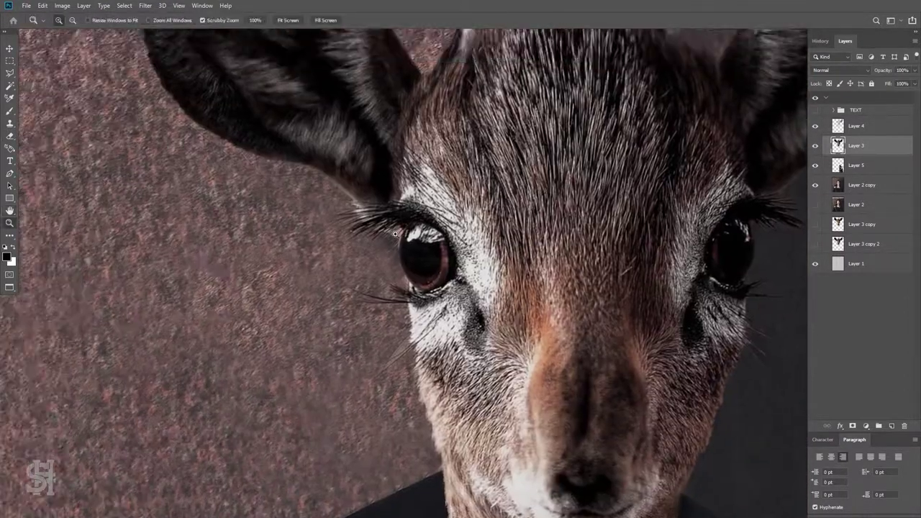
{"action": "scroll", "coordinate": [633, 346], "scroll_direction": "up", "scroll_amount": 4}
{"action": "scroll", "coordinate": [431, 287], "scroll_direction": "down", "scroll_amount": 3}
{"action": "key", "text": "alt+bracketleft"}
{"action": "key", "text": "alt+bracketleft"}
{"action": "right_click", "coordinate": [164, 171]}
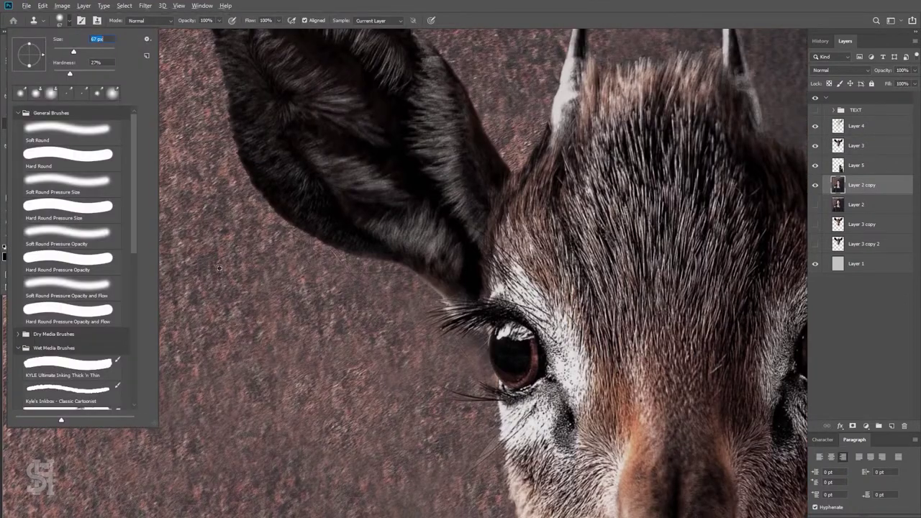
{"action": "key", "text": "Return"}
{"action": "left_click_drag", "start_coordinate": [334, 269], "coordinate": [414, 308]}
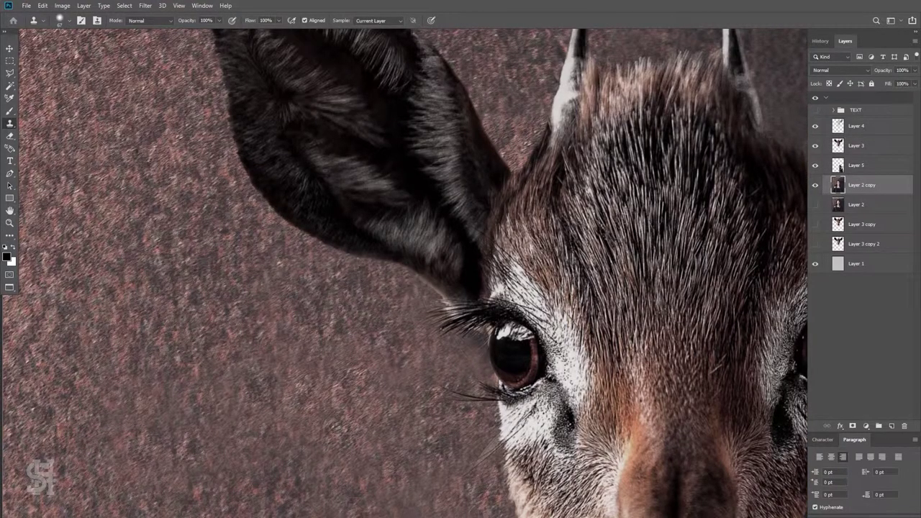
{"action": "scroll", "coordinate": [387, 288], "scroll_direction": "down", "scroll_amount": 3}
{"action": "left_click_drag", "start_coordinate": [367, 384], "coordinate": [231, 338]}
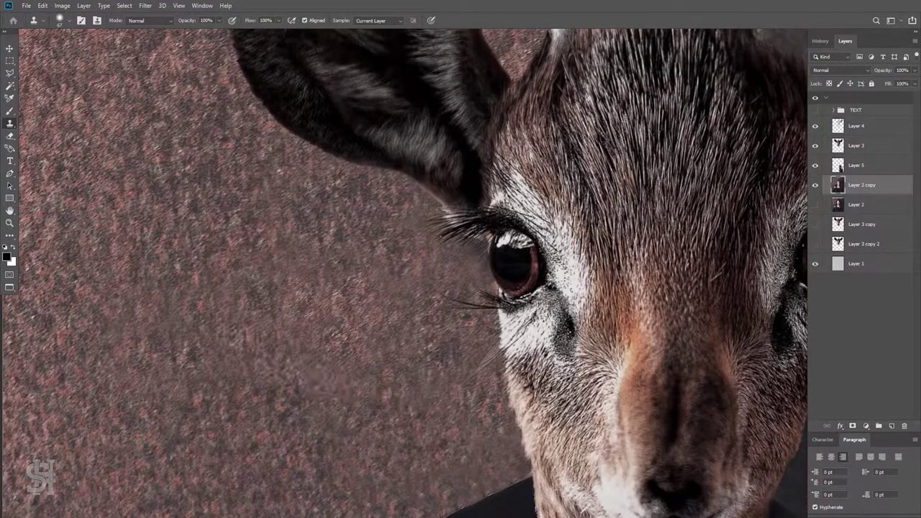
{"action": "left_click_drag", "start_coordinate": [405, 229], "coordinate": [480, 291]}
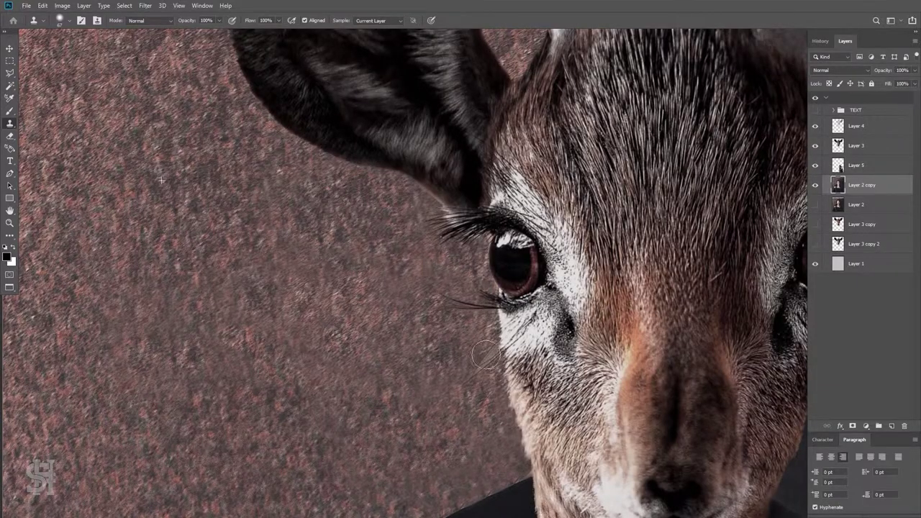
{"action": "left_click_drag", "start_coordinate": [485, 355], "coordinate": [389, 402]}
{"action": "scroll", "coordinate": [501, 256], "scroll_direction": "up", "scroll_amount": 2}
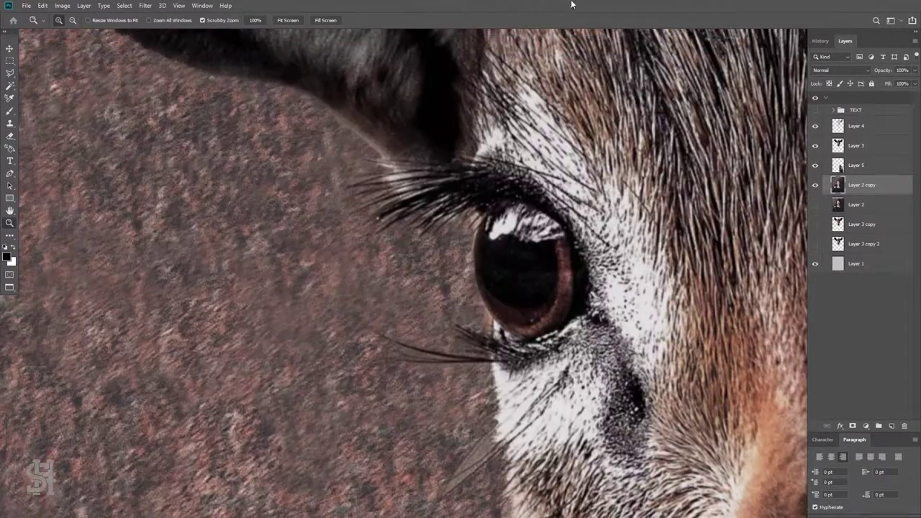
Set Layer 3's Eraser to 4 px size, 9% hardness and 53% opacity.
{"action": "left_click", "coordinate": [856, 145]}
{"action": "key", "text": "e"}
{"action": "scroll", "coordinate": [381, 173], "scroll_direction": "up", "scroll_amount": 2}
{"action": "left_click", "coordinate": [61, 20]}
{"action": "key", "text": "Return"}
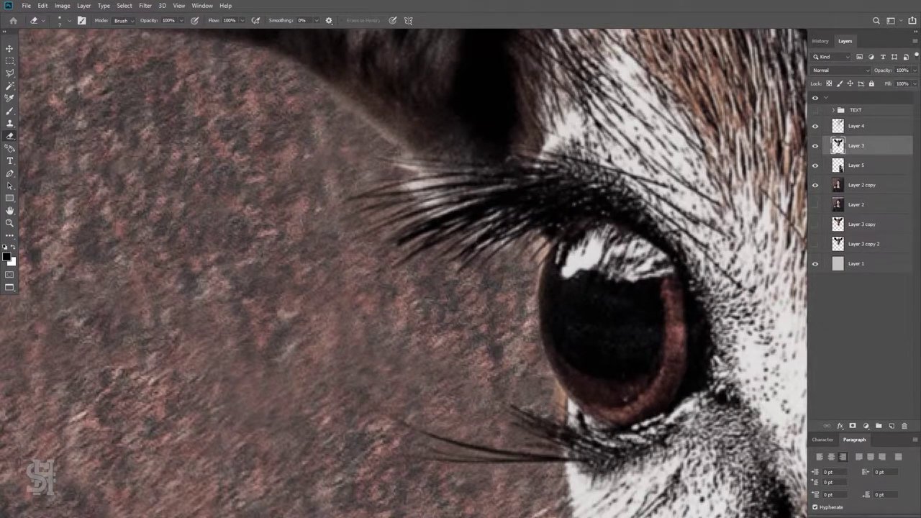
{"action": "left_click_drag", "start_coordinate": [360, 287], "coordinate": [288, 261]}
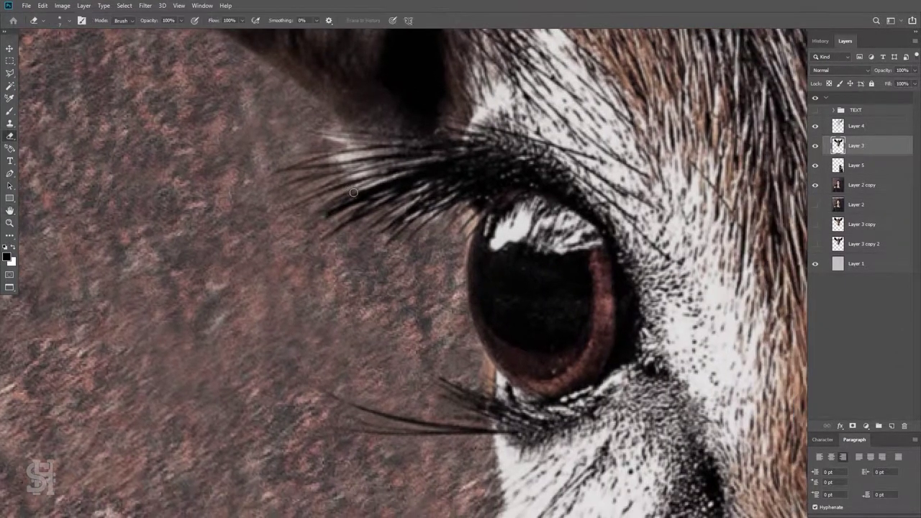
{"action": "left_click", "coordinate": [61, 20]}
{"action": "key", "text": "Return"}
{"action": "left_click", "coordinate": [61, 20]}
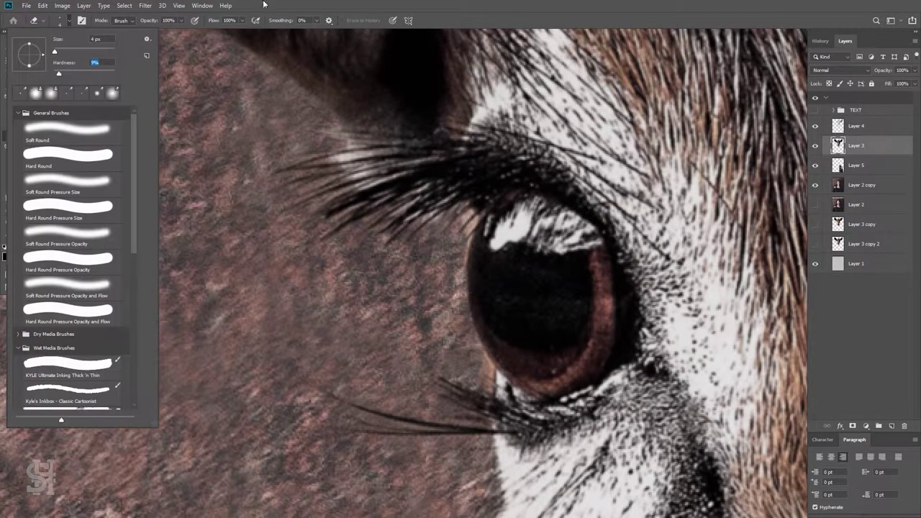
{"action": "left_click_drag", "start_coordinate": [178, 21], "coordinate": [160, 32]}
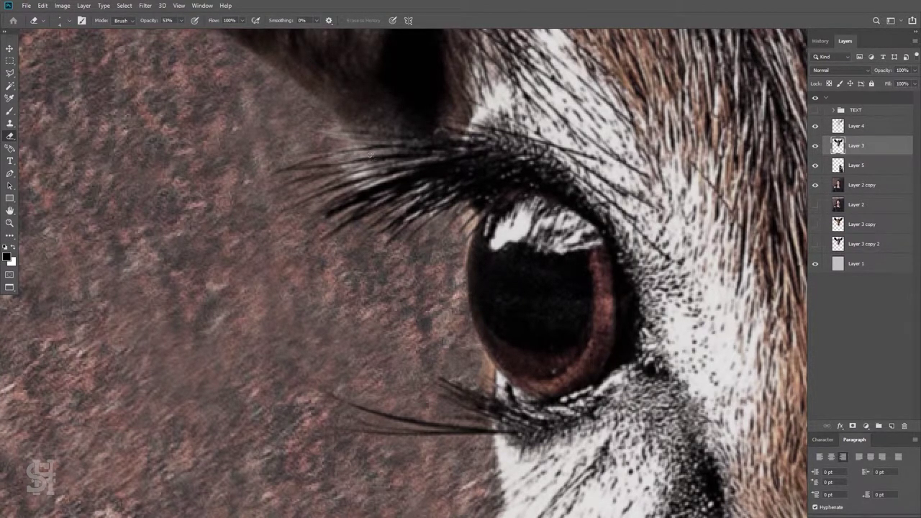
Move the view onto the lower eyelashes below the left eye.
{"action": "left_click_drag", "start_coordinate": [462, 229], "coordinate": [365, 151]}
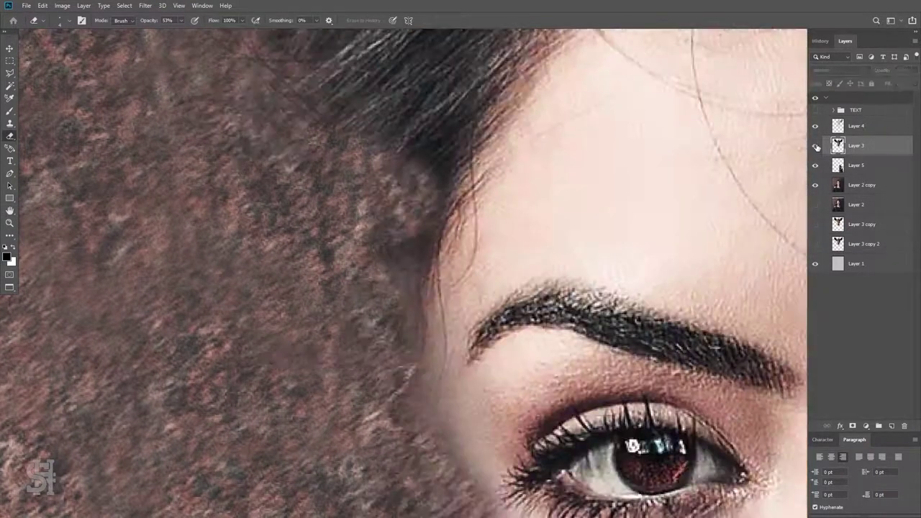
{"action": "left_click_drag", "start_coordinate": [415, 235], "coordinate": [416, 235]}
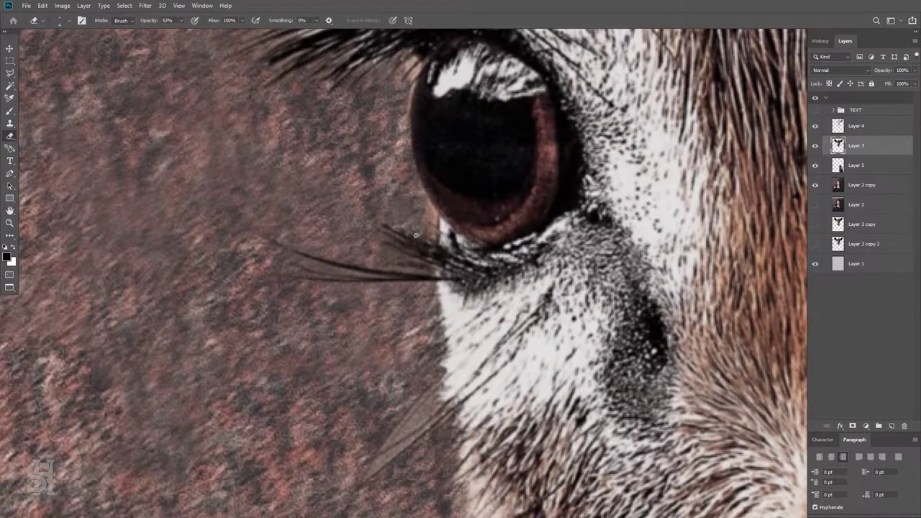
{"action": "scroll", "coordinate": [403, 273], "scroll_direction": "down", "scroll_amount": 5}
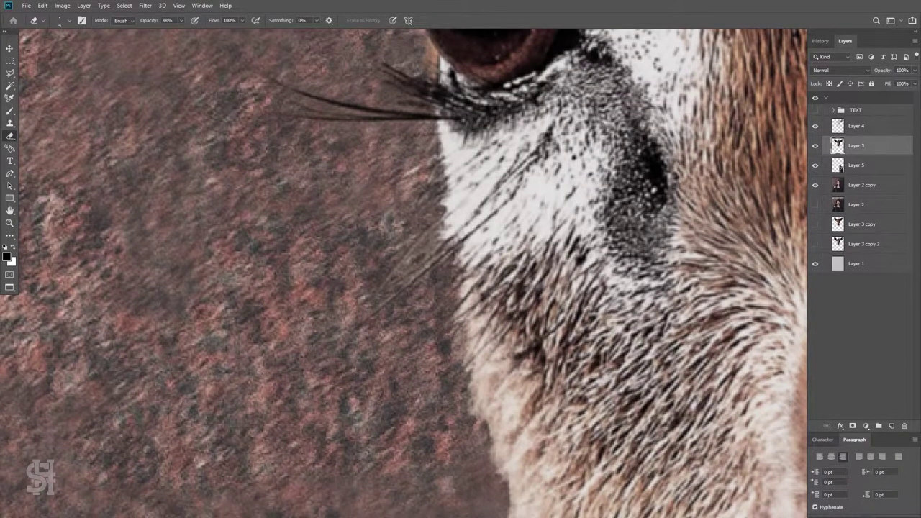
{"action": "scroll", "coordinate": [403, 273], "scroll_direction": "down", "scroll_amount": 2}
{"action": "scroll", "coordinate": [403, 273], "scroll_direction": "down", "scroll_amount": 1}
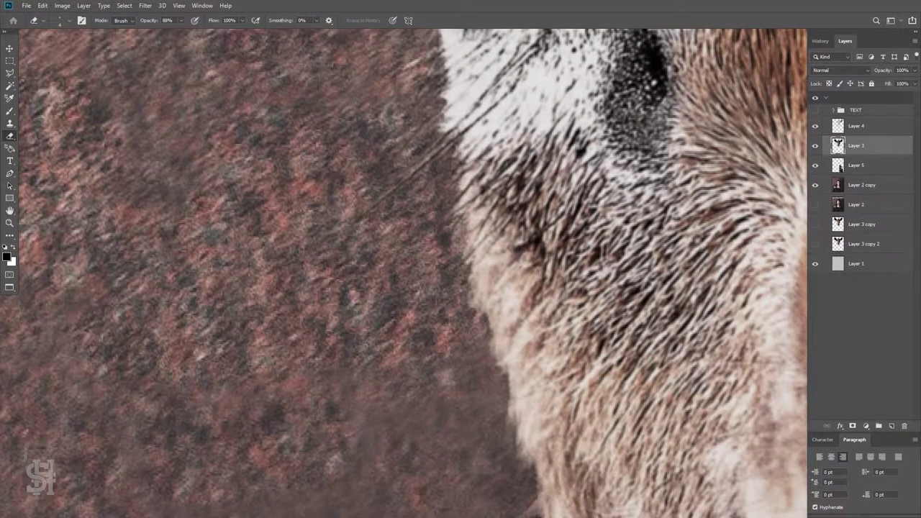
{"action": "scroll", "coordinate": [403, 274], "scroll_direction": "down", "scroll_amount": 5}
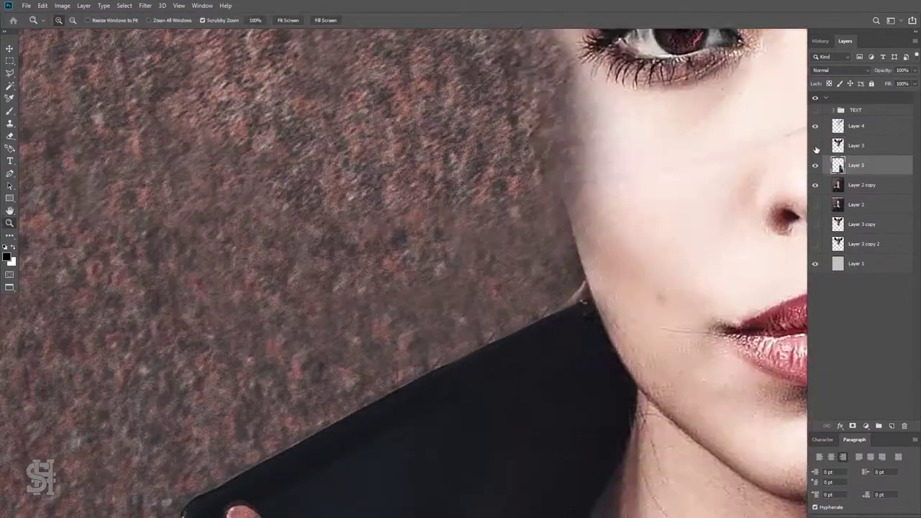
On Layer 2 copy, Magic Wand the background around the collar and clone-stamp it clean.
{"action": "left_click", "coordinate": [861, 185]}
{"action": "key", "text": "s"}
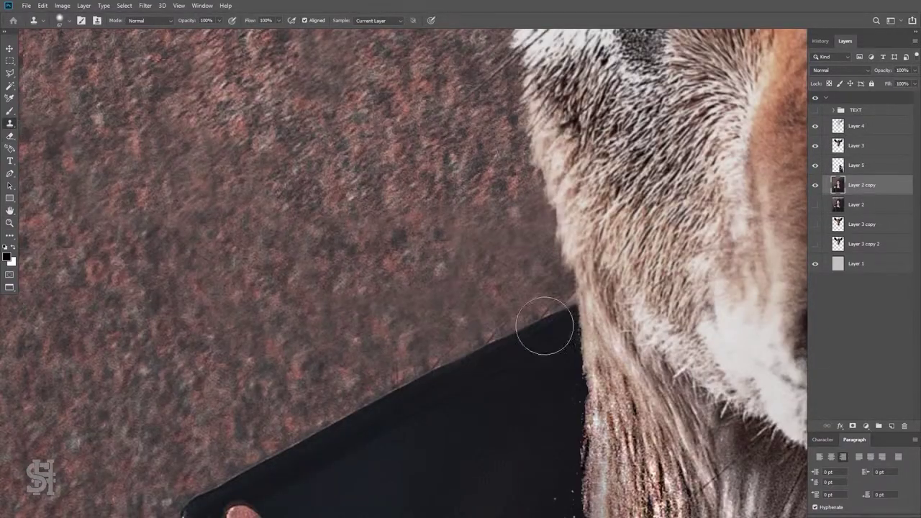
{"action": "key", "text": "w"}
{"action": "left_click", "coordinate": [379, 307]}
{"action": "scroll", "coordinate": [379, 308], "scroll_direction": "down", "scroll_amount": 3}
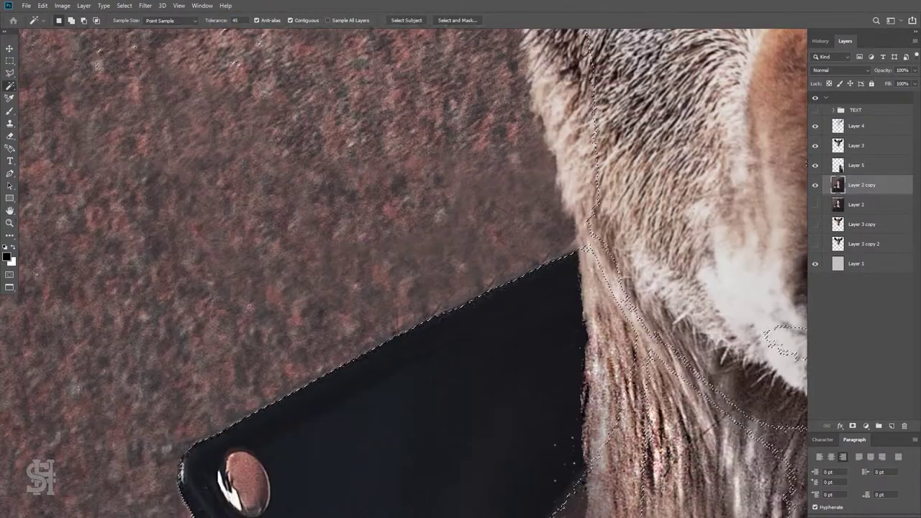
{"action": "left_click", "coordinate": [9, 124]}
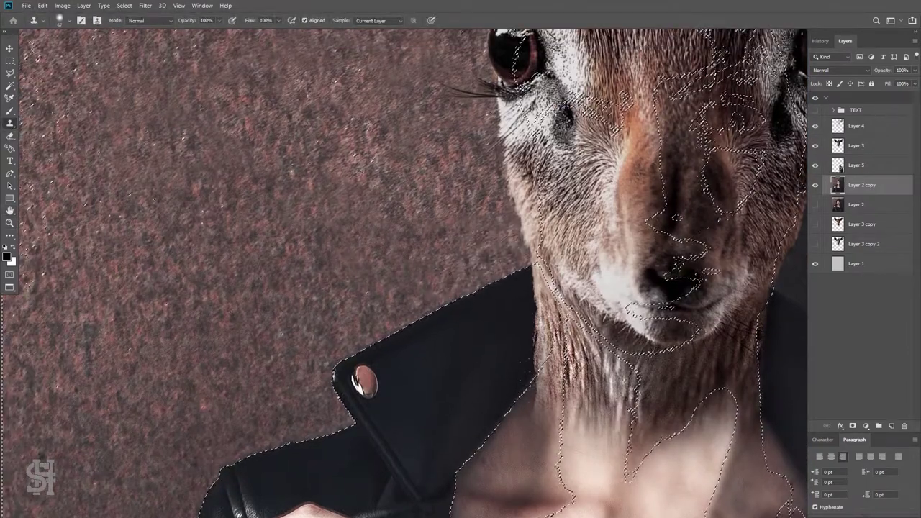
{"action": "scroll", "coordinate": [500, 272], "scroll_direction": "up", "scroll_amount": 2}
{"action": "scroll", "coordinate": [499, 272], "scroll_direction": "up", "scroll_amount": 5}
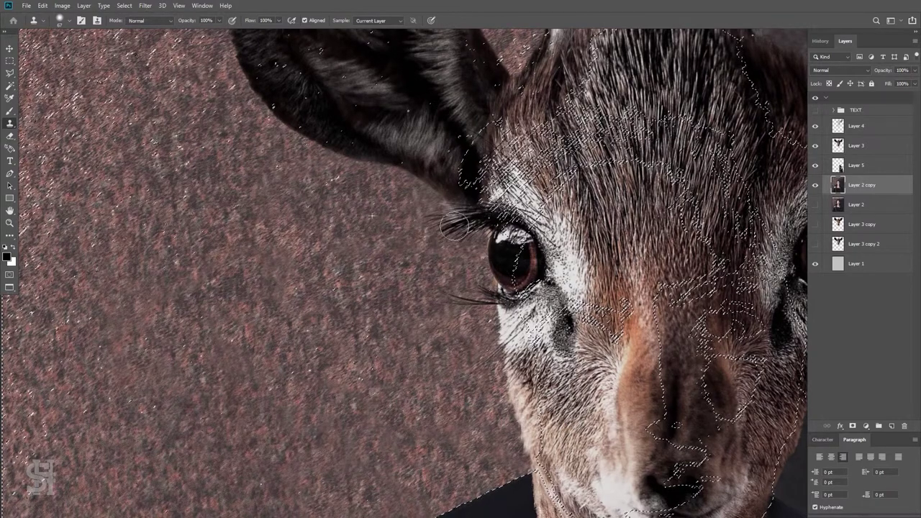
Zoom in on the deer's chin and neck and pick the Eraser on Layer 3.
{"action": "key", "text": "z"}
{"action": "left_click", "coordinate": [606, 407], "text": "alt"}
{"action": "left_click_drag", "start_coordinate": [606, 407], "coordinate": [448, 321]}
{"action": "left_click", "coordinate": [446, 346]}
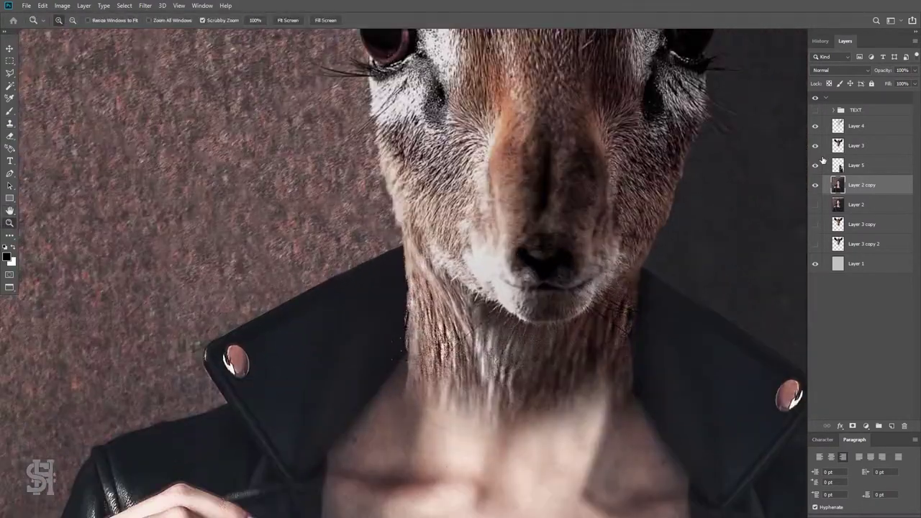
{"action": "left_click", "coordinate": [855, 145]}
{"action": "left_click", "coordinate": [415, 319]}
{"action": "key", "text": "e"}
{"action": "left_click", "coordinate": [60, 20]}
{"action": "key", "text": "Escape"}
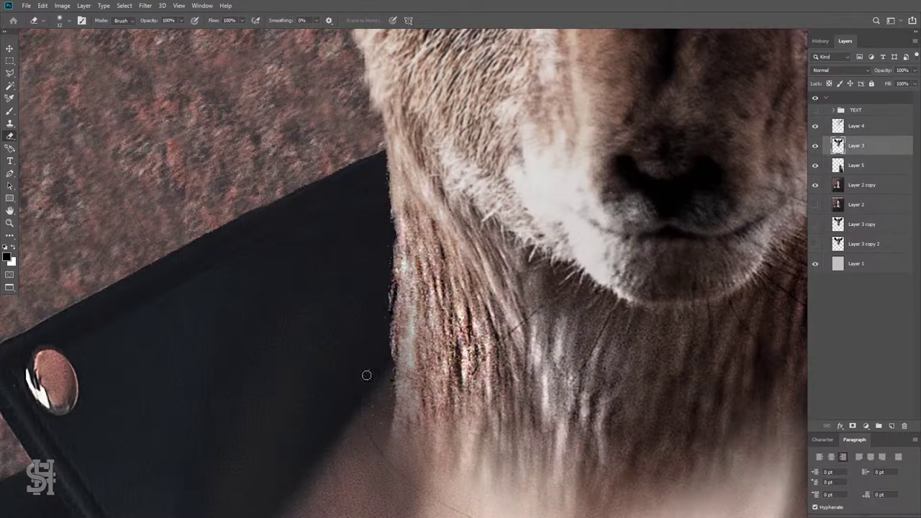
Adjust the Eraser brush settings and clean the neck edge along the jacket collar.
{"action": "scroll", "coordinate": [386, 285], "scroll_direction": "up", "scroll_amount": 3}
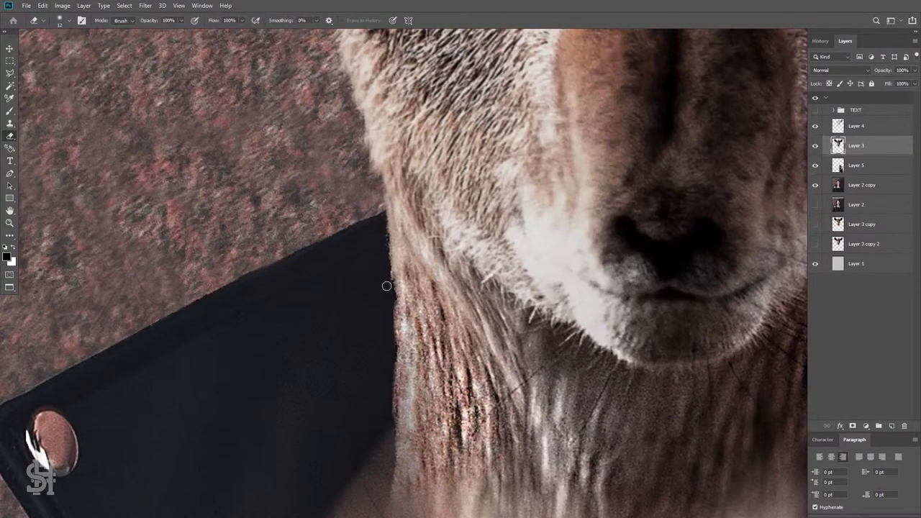
{"action": "scroll", "coordinate": [381, 222], "scroll_direction": "down", "scroll_amount": 3}
{"action": "left_click", "coordinate": [64, 20]}
{"action": "key", "text": "Escape"}
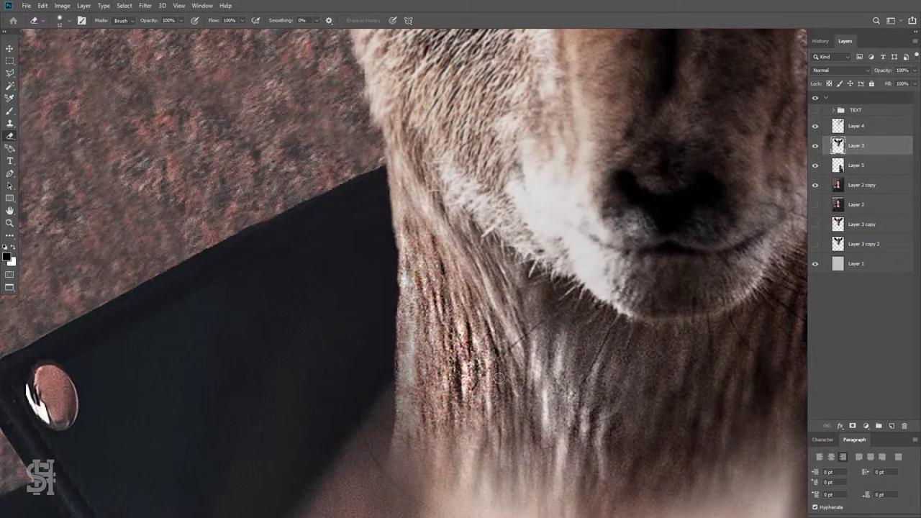
{"action": "scroll", "coordinate": [500, 378], "scroll_direction": "right", "scroll_amount": 10}
{"action": "scroll", "coordinate": [507, 308], "scroll_direction": "up", "scroll_amount": 3}
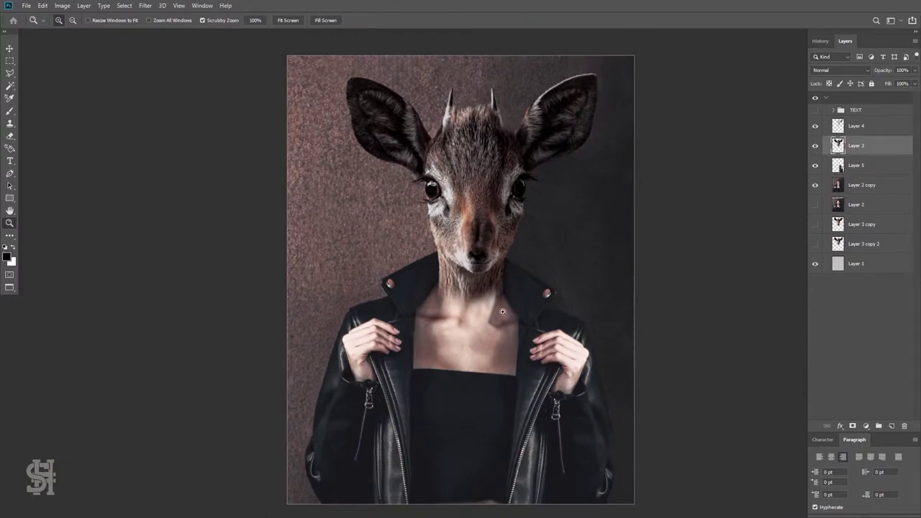
Copy the neck onto Layer 6, stretch it to 181%, and extend it over the chest.
{"action": "key", "text": "ctrl+j"}
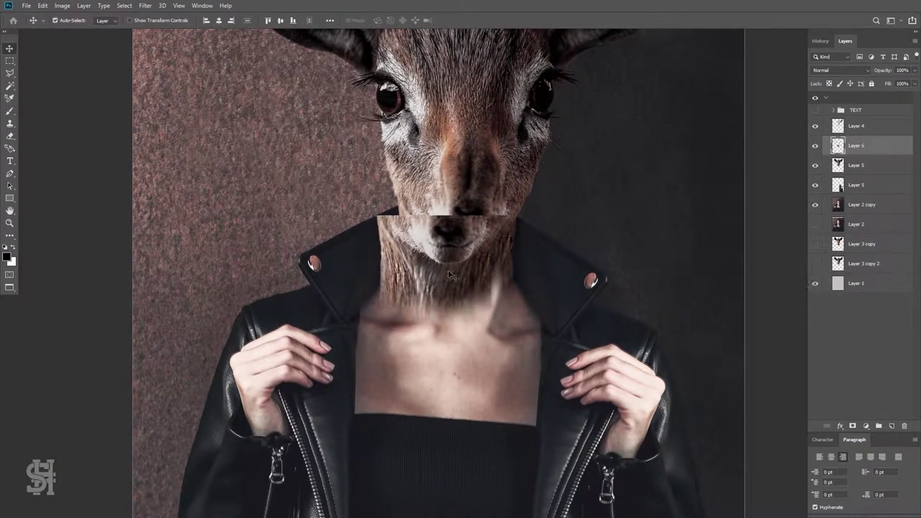
{"action": "key", "text": "ctrl+t"}
{"action": "left_click_drag", "start_coordinate": [453, 216], "coordinate": [459, 180]}
{"action": "left_click_drag", "start_coordinate": [533, 302], "coordinate": [528, 314]}
{"action": "key", "text": "Return"}
{"action": "key", "text": "ctrl+bracketleft"}
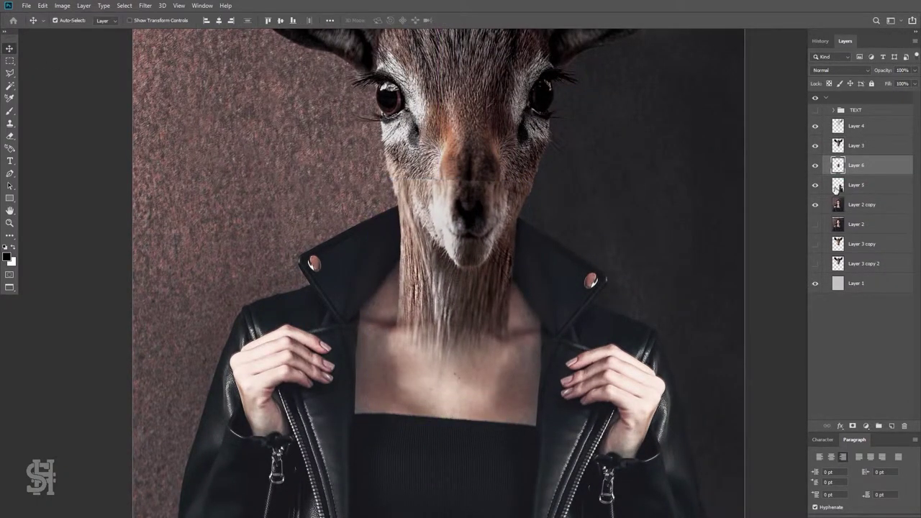
{"action": "key", "text": "ctrl+t"}
{"action": "mouse_move", "coordinate": [471, 320]}
{"action": "left_mouse_down"}
{"action": "mouse_move", "coordinate": [470, 333]}
{"action": "mouse_move", "coordinate": [470, 325]}
{"action": "left_mouse_up"}
{"action": "key", "text": "Return"}
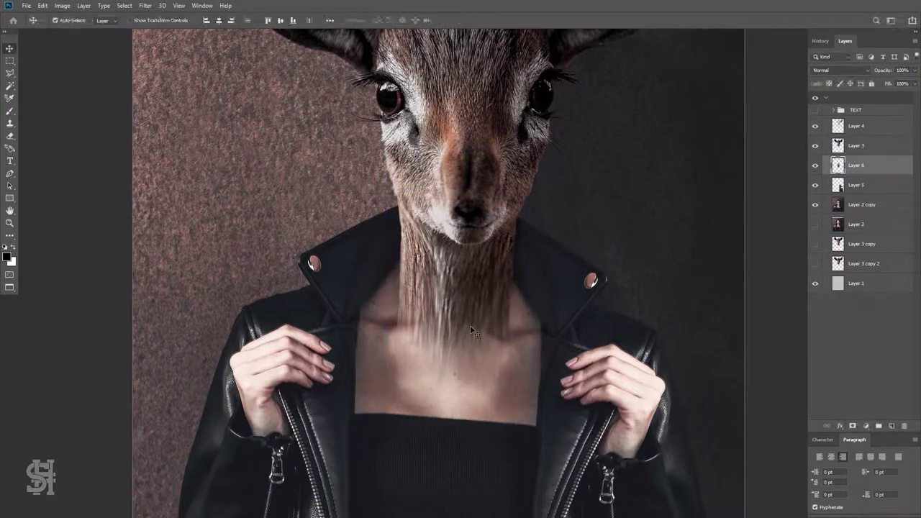
Erase fur from the neck's right side with a 152 px Eraser, then zoom out.
{"action": "key", "text": "e"}
{"action": "left_click", "coordinate": [61, 21]}
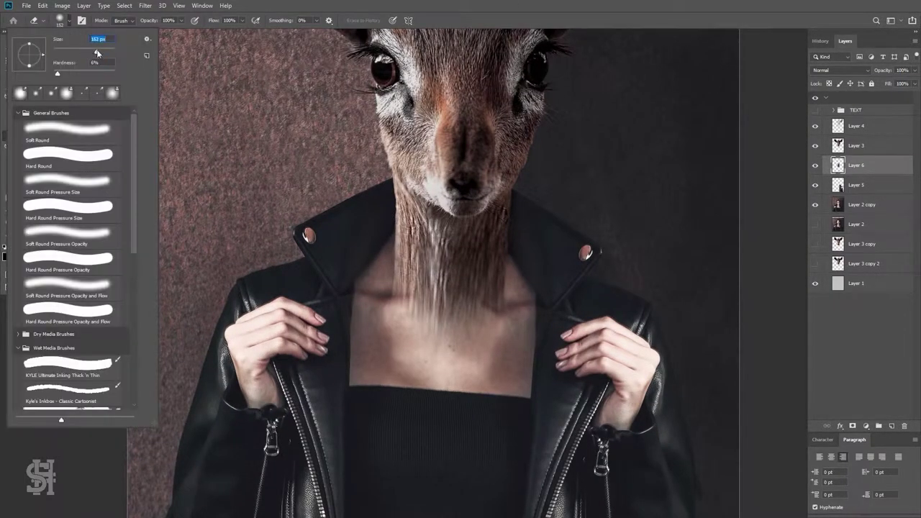
{"action": "key", "text": "Return"}
{"action": "left_click_drag", "start_coordinate": [542, 288], "coordinate": [515, 272]}
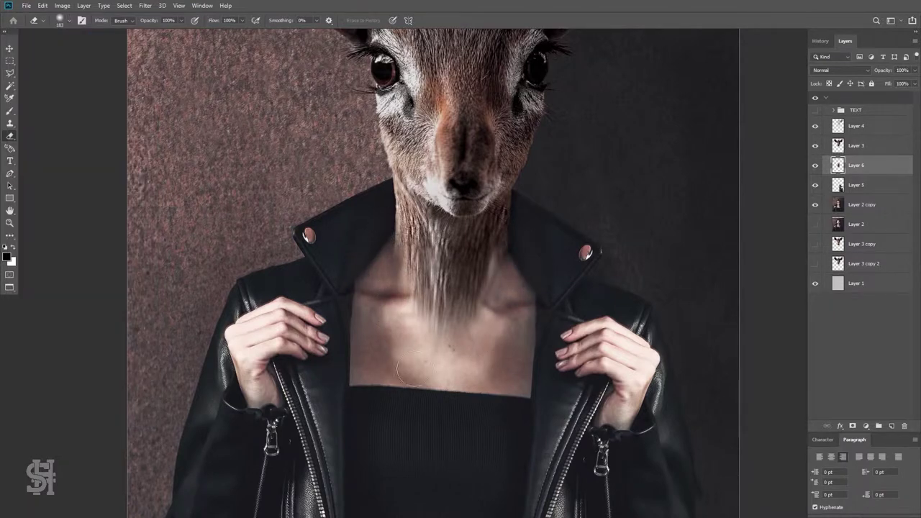
{"action": "key", "text": "z"}
{"action": "left_click", "coordinate": [542, 285], "text": "alt"}
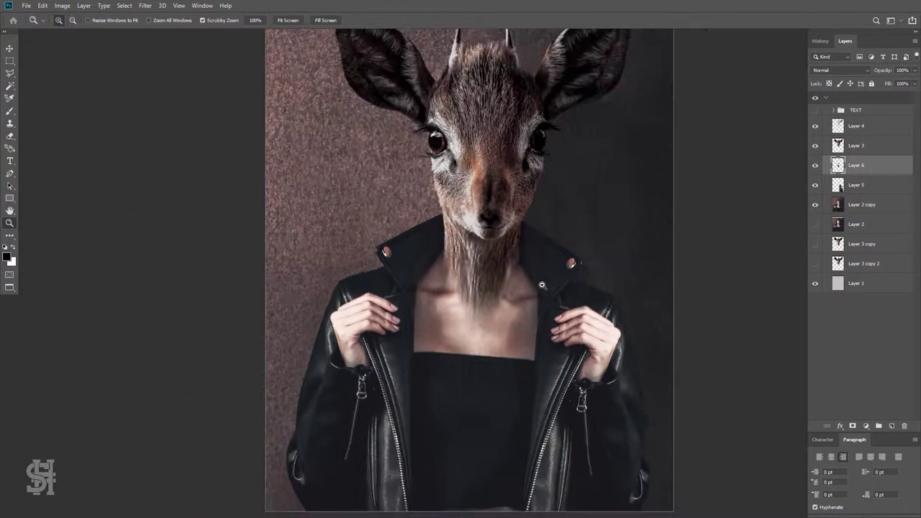
Toggle the deer head and Layer 6 visibility to compare the neck blend.
{"action": "left_click", "coordinate": [817, 165]}
{"action": "left_click", "coordinate": [817, 166]}
{"action": "left_click", "coordinate": [724, 234]}
{"action": "scroll", "coordinate": [724, 234], "scroll_direction": "down", "scroll_amount": 1}
{"action": "left_click", "coordinate": [814, 145]}
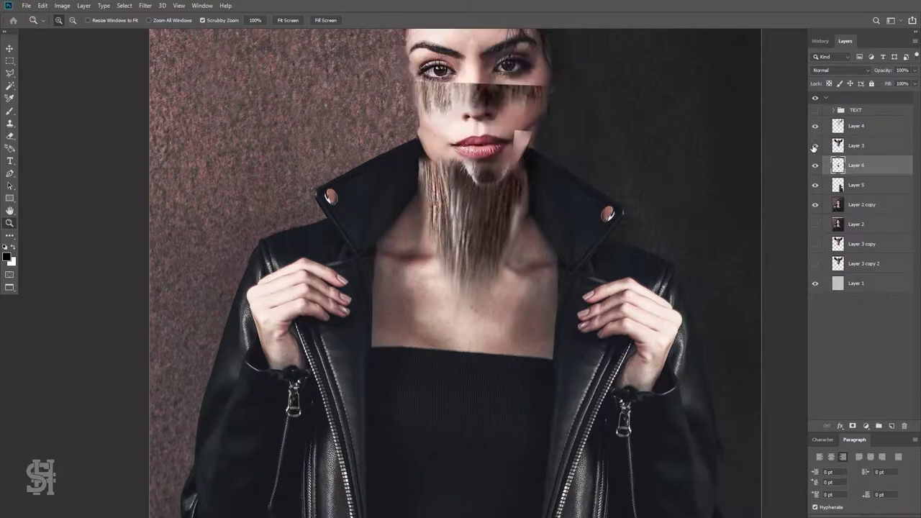
{"action": "left_click", "coordinate": [815, 146]}
{"action": "left_click", "coordinate": [815, 145]}
{"action": "left_click", "coordinate": [815, 145]}
Select Layer 5 and fit the whole poster in view.
{"action": "left_click", "coordinate": [856, 145]}
{"action": "key", "text": "e"}
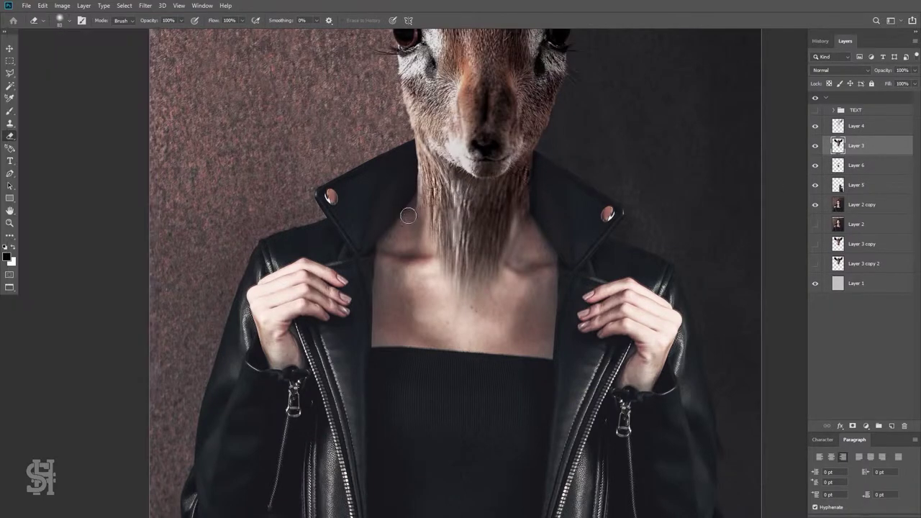
{"action": "key", "text": "z"}
{"action": "left_click", "coordinate": [439, 263], "text": "alt"}
{"action": "key", "text": "alt+bracketleft"}
{"action": "key", "text": "alt+bracketleft"}
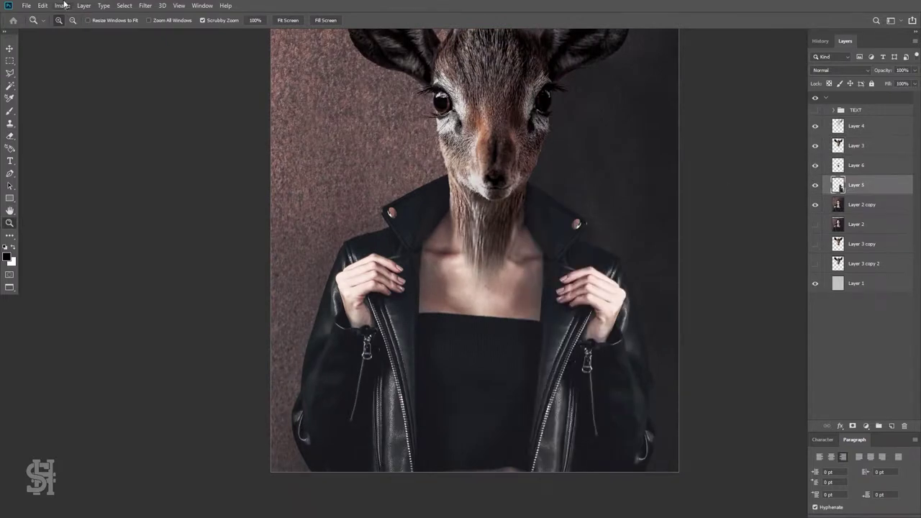
Fill a new layer with a dark gradient inside Layer 5's selection, then deselect.
{"action": "left_click", "coordinate": [824, 215]}
{"action": "key", "text": "g"}
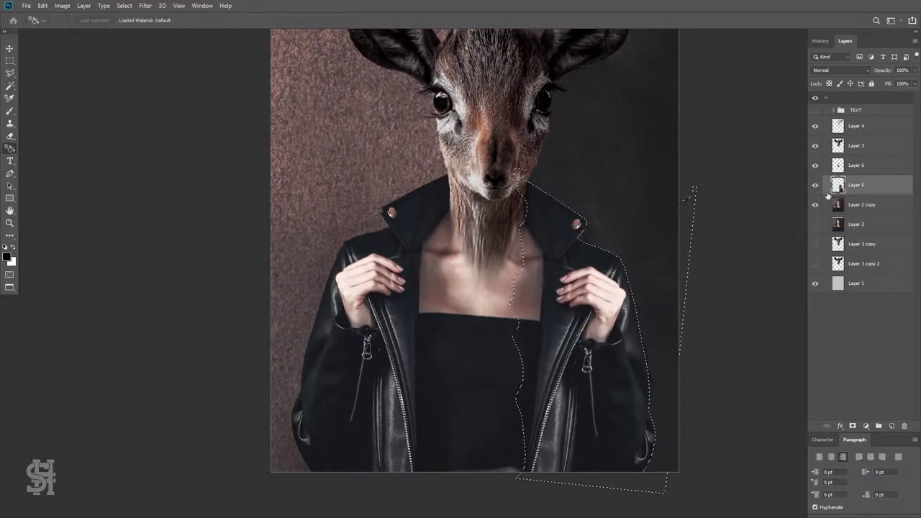
{"action": "left_click", "coordinate": [9, 235]}
{"action": "left_click", "coordinate": [43, 459]}
{"action": "left_click", "coordinate": [891, 425]}
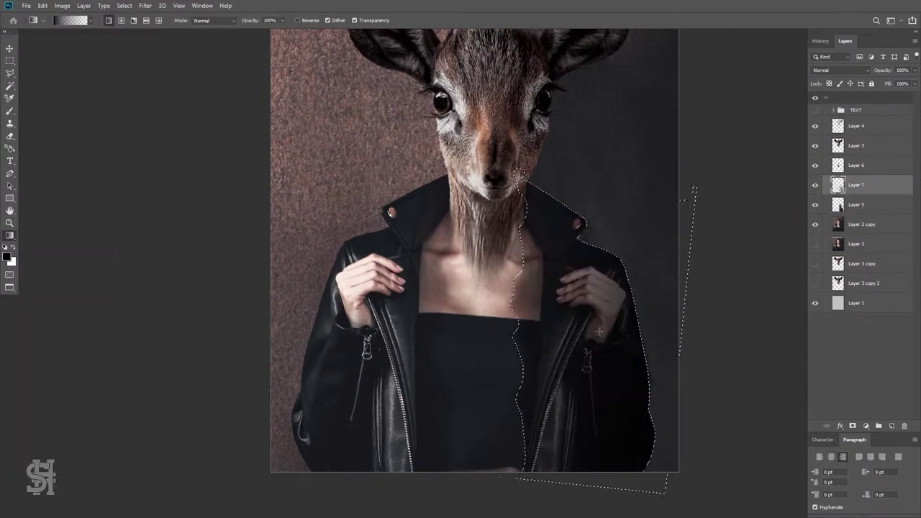
{"action": "key", "text": "m"}
{"action": "key", "text": "ctrl+d"}
Set the gradient layer to Overlay blending with 36% fill.
{"action": "left_click", "coordinate": [835, 70]}
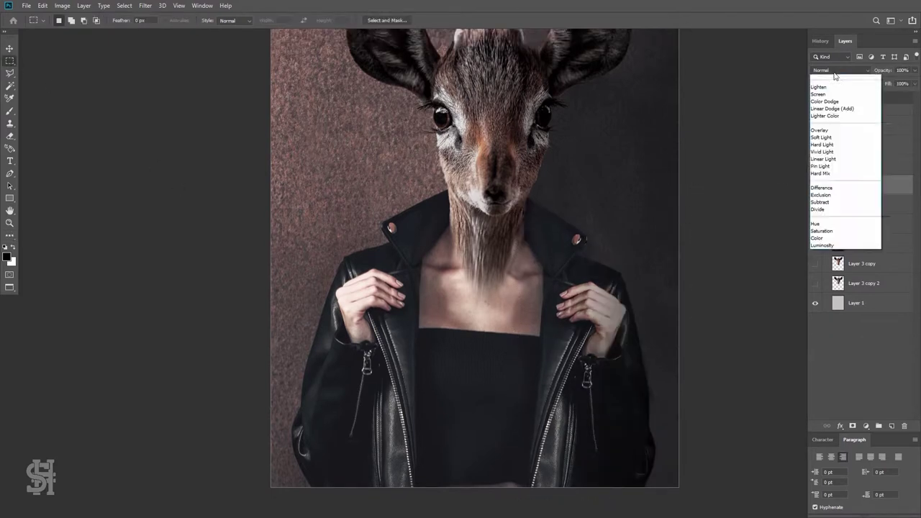
{"action": "left_click", "coordinate": [834, 186]}
{"action": "left_click_drag", "start_coordinate": [914, 83], "coordinate": [885, 97]}
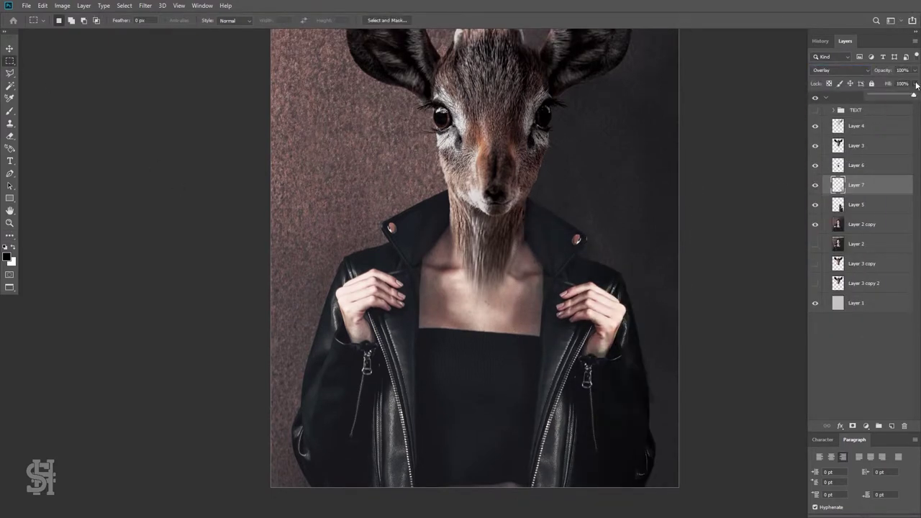
{"action": "scroll", "coordinate": [697, 139], "scroll_direction": "up", "scroll_amount": 2}
Duplicate the deer head layer and turn the copy solid black with Hue/Saturation.
{"action": "right_click", "coordinate": [856, 145]}
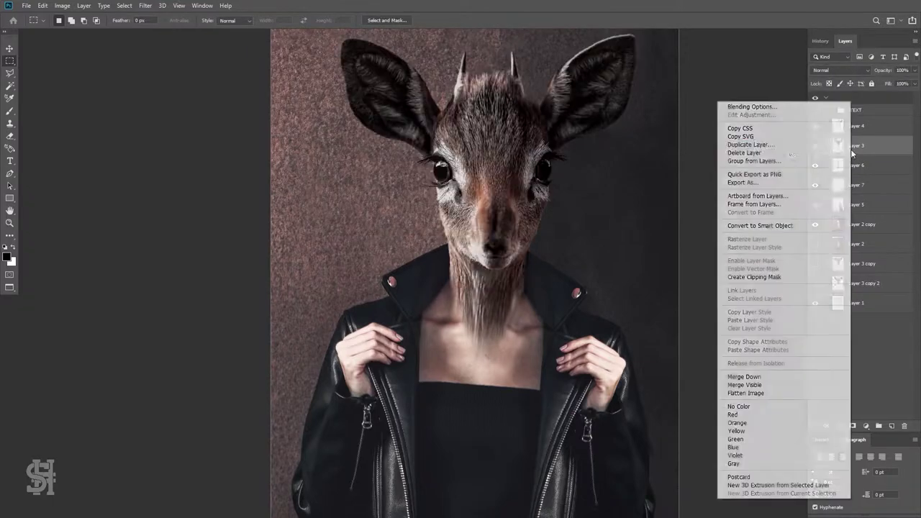
{"action": "left_click", "coordinate": [748, 148]}
{"action": "key", "text": "Return"}
{"action": "left_click", "coordinate": [61, 5]}
{"action": "left_click", "coordinate": [179, 82]}
{"action": "left_click_drag", "start_coordinate": [691, 354], "coordinate": [662, 354]}
{"action": "left_click", "coordinate": [819, 260]}
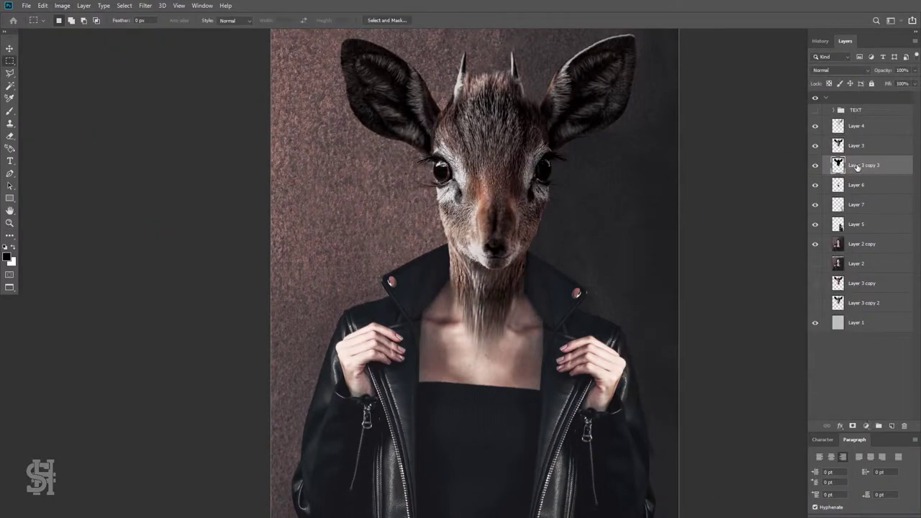
Blur the black copy heavily with Gaussian Blur, then lighten it slightly with Hue/Saturation.
{"action": "left_click", "coordinate": [145, 5]}
{"action": "left_click", "coordinate": [288, 151]}
{"action": "left_click_drag", "start_coordinate": [641, 267], "coordinate": [696, 264]}
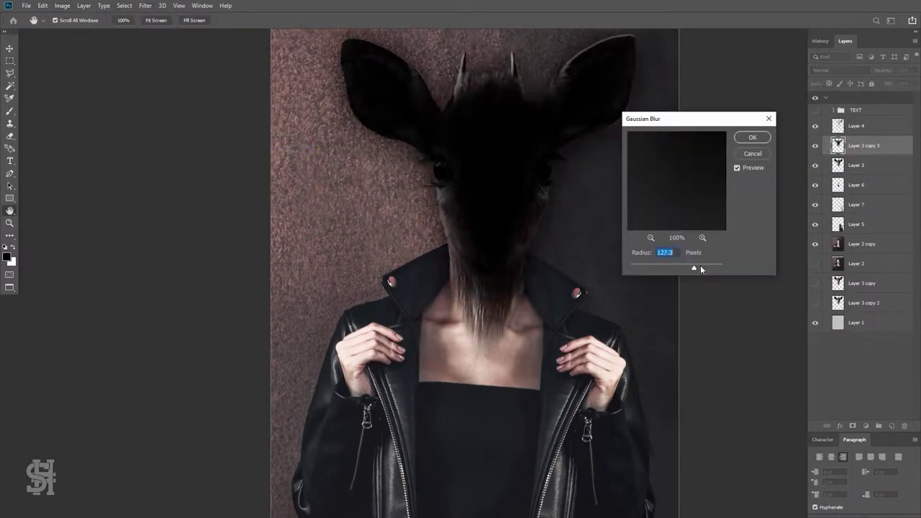
{"action": "left_click", "coordinate": [758, 139]}
{"action": "left_click", "coordinate": [62, 5]}
{"action": "left_click", "coordinate": [180, 81]}
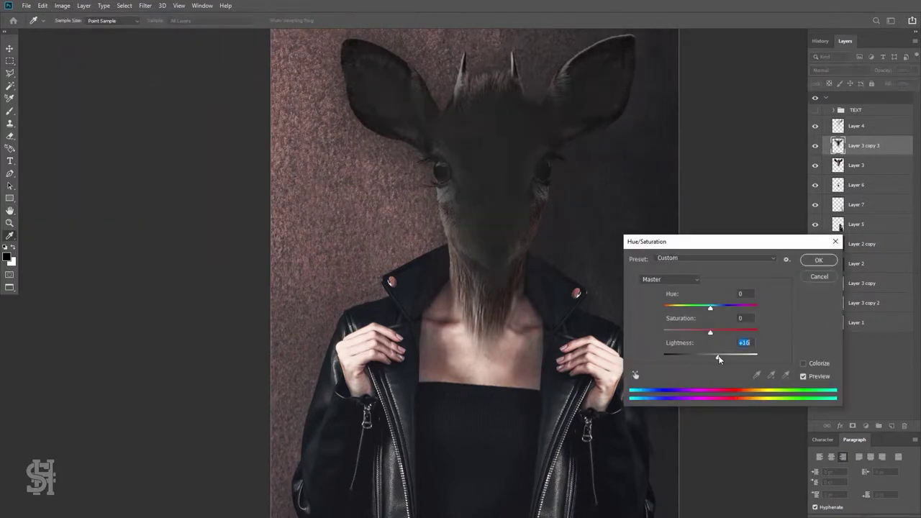
{"action": "left_click_drag", "start_coordinate": [664, 353], "coordinate": [714, 356]}
{"action": "left_click", "coordinate": [818, 260]}
Move the copy below the deer head and lower its fill to 35% as the Shadow layer.
{"action": "left_click_drag", "start_coordinate": [864, 145], "coordinate": [809, 171]}
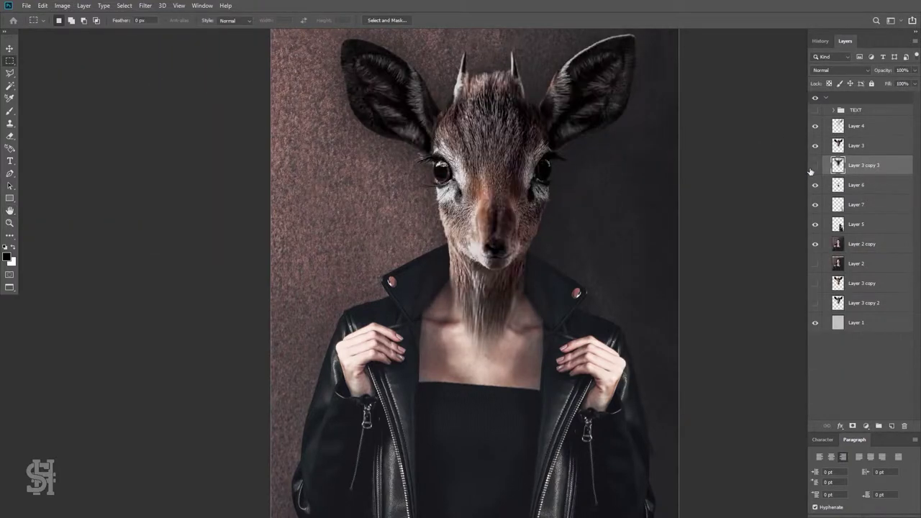
{"action": "left_click_drag", "start_coordinate": [879, 96], "coordinate": [879, 99]}
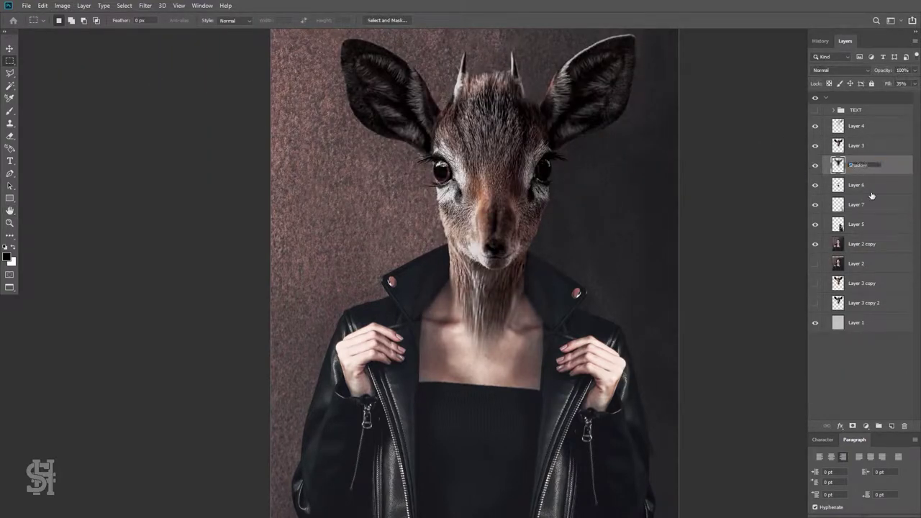
{"action": "left_click", "coordinate": [815, 165]}
{"action": "key", "text": "z"}
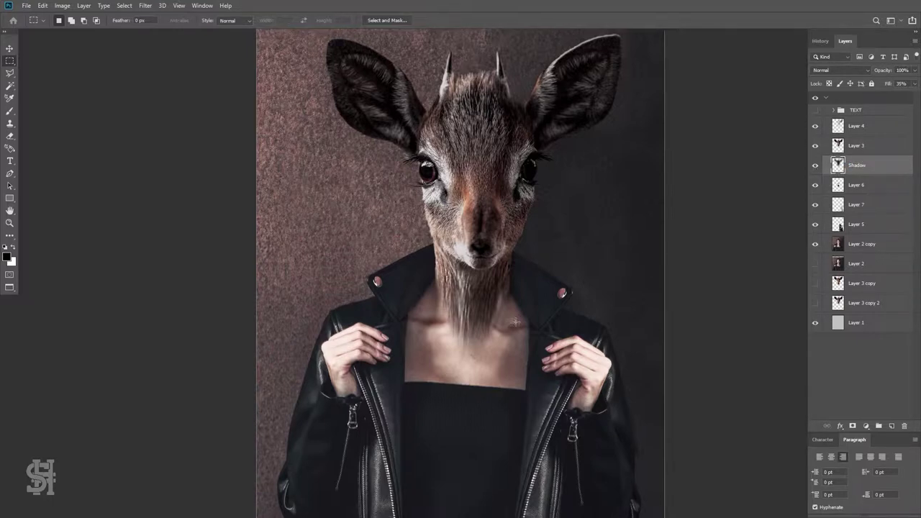
{"action": "key", "text": "v"}
{"action": "left_click", "coordinate": [852, 146]}
Darken the deer head's highlights with a Curves adjustment.
{"action": "left_click", "coordinate": [63, 5]}
{"action": "mouse_move", "coordinate": [77, 31]}
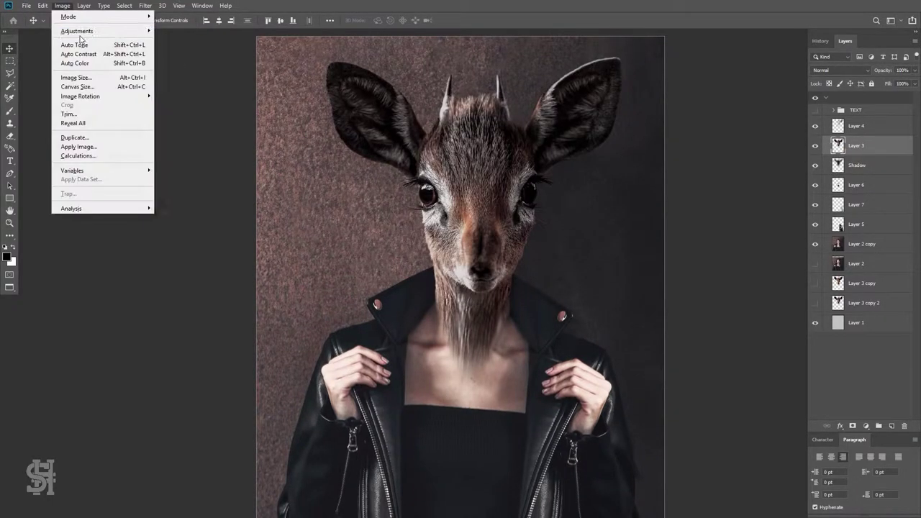
{"action": "left_click", "coordinate": [180, 52]}
{"action": "left_click_drag", "start_coordinate": [708, 265], "coordinate": [709, 273]}
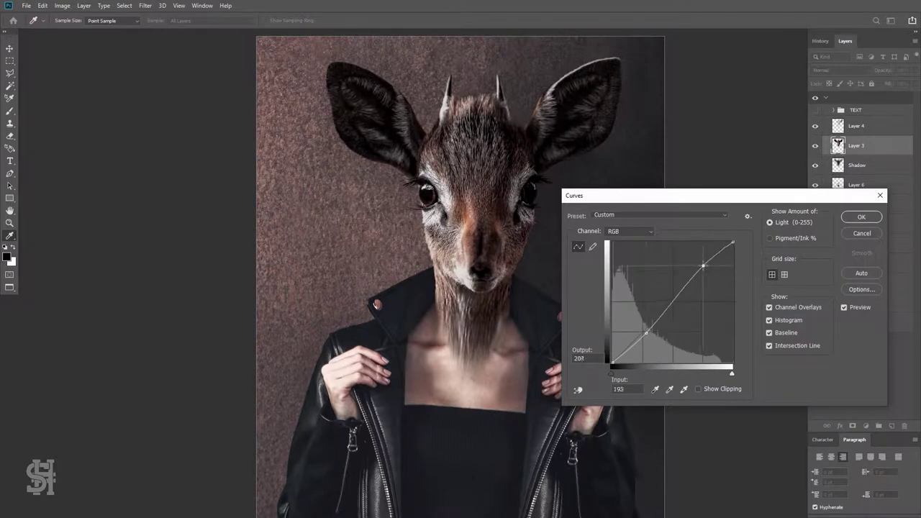
{"action": "left_click", "coordinate": [861, 216]}
Raise Clarity to +36 on Layer 2 copy with the Camera Raw Filter.
{"action": "left_click", "coordinate": [861, 244]}
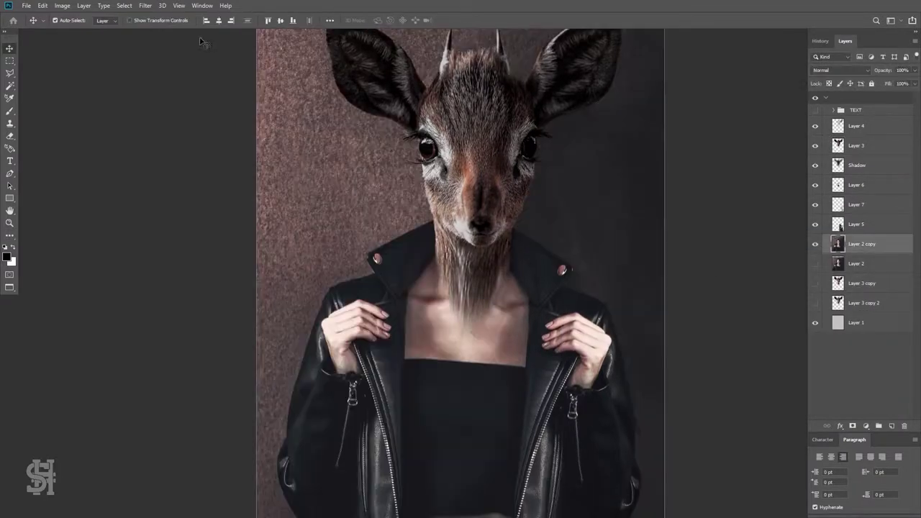
{"action": "left_click", "coordinate": [144, 5]}
{"action": "left_click", "coordinate": [174, 64]}
{"action": "left_click_drag", "start_coordinate": [488, 328], "coordinate": [508, 328]}
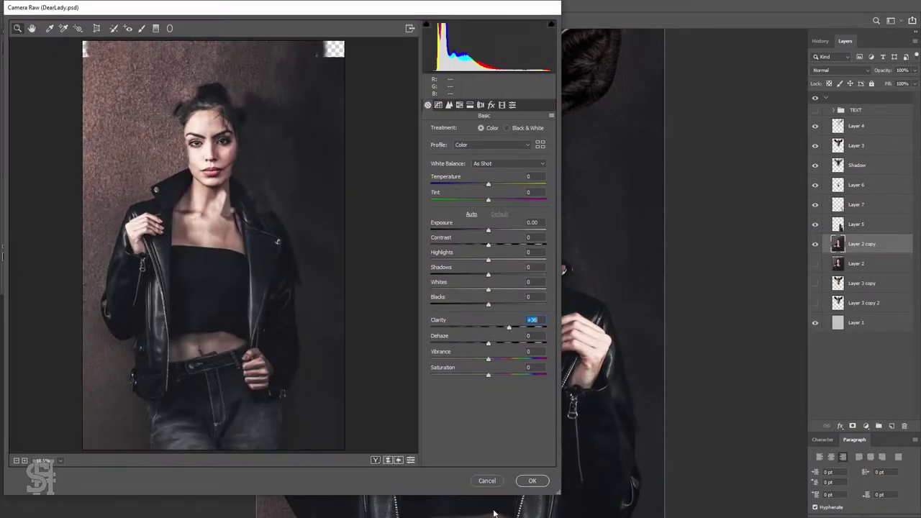
{"action": "left_click", "coordinate": [532, 480]}
Select Layer 5, compare with a layer hidden, and reselect the wall, jacket and head areas.
{"action": "left_click", "coordinate": [857, 223]}
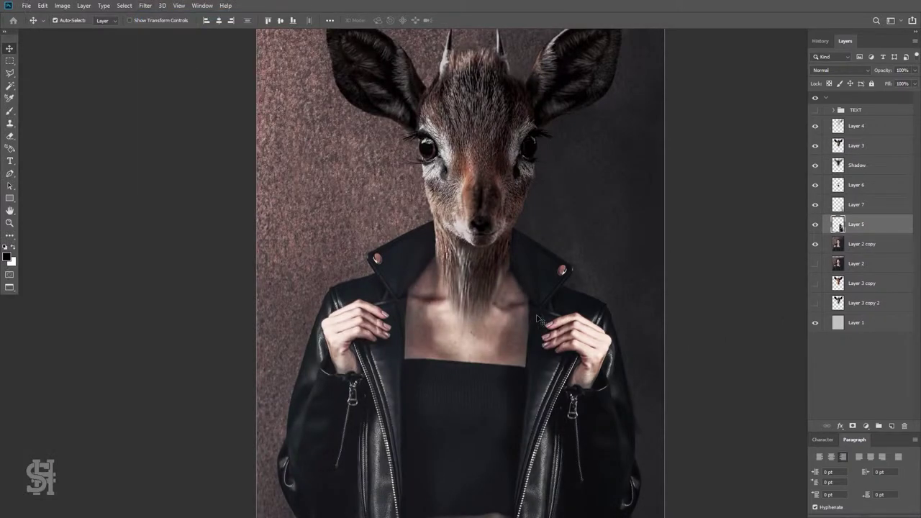
{"action": "left_click", "coordinate": [815, 245]}
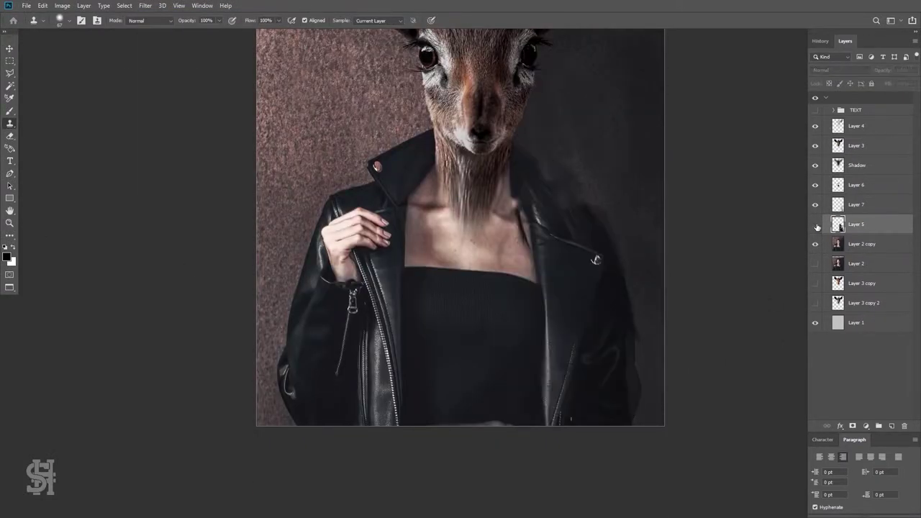
{"action": "key", "text": "e"}
{"action": "key", "text": "alt+bracketleft"}
{"action": "left_click", "coordinate": [9, 123]}
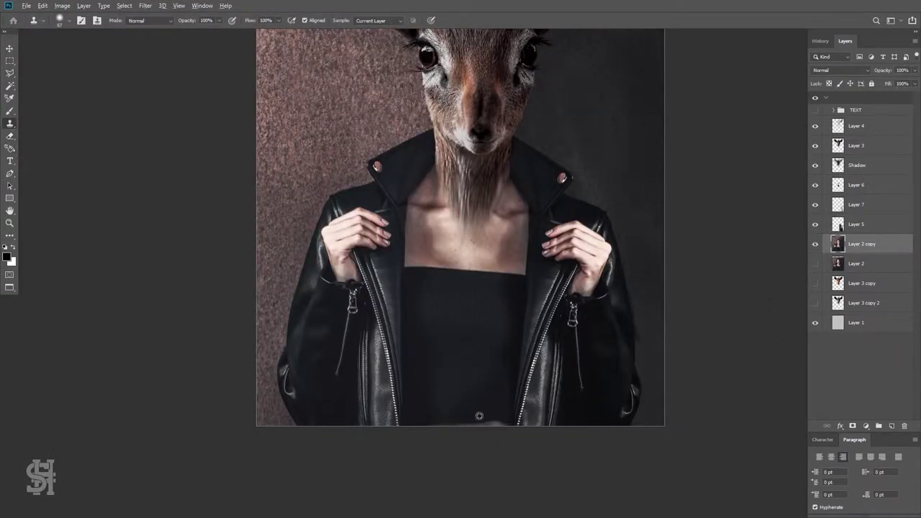
{"action": "scroll", "coordinate": [435, 423], "scroll_direction": "up", "scroll_amount": 3}
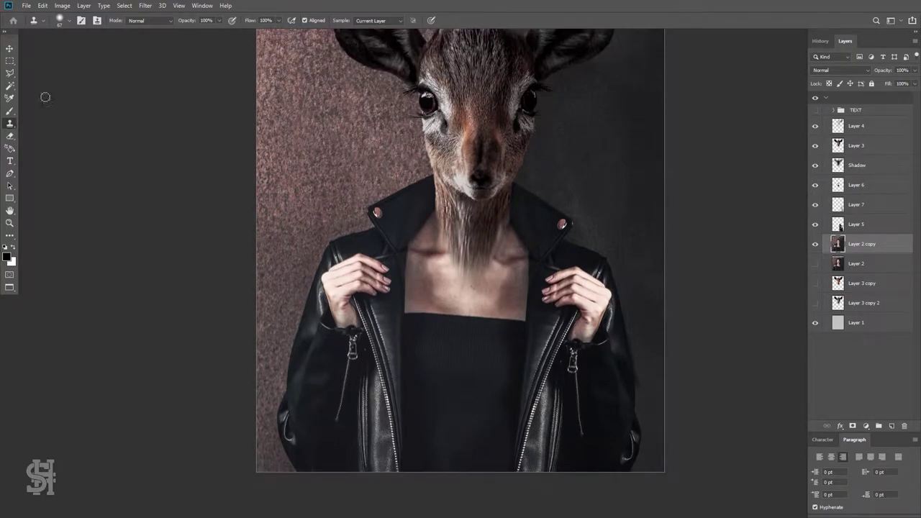
{"action": "key", "text": "w"}
{"action": "key", "text": "ctrl+shift+d"}
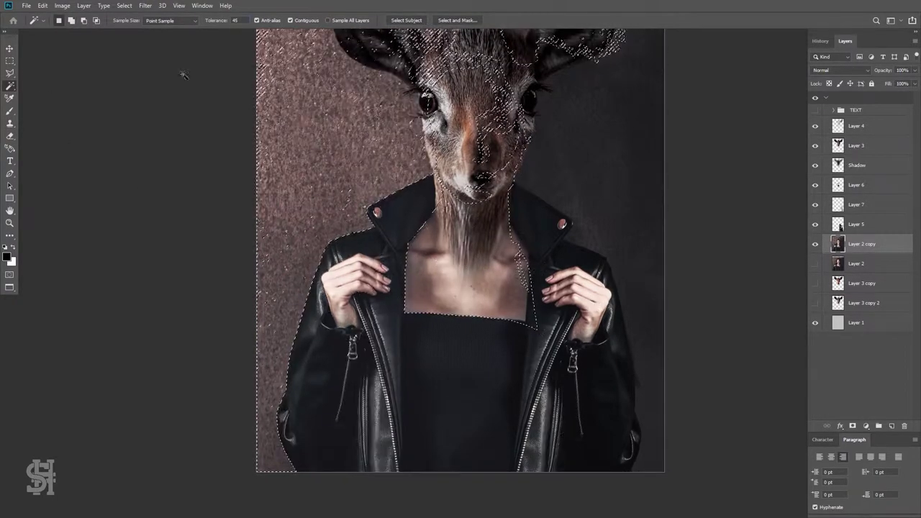
Zoom in on the neck and refine the selection in Quick Mask with Eraser and Brush.
{"action": "key", "text": "z"}
{"action": "left_click", "coordinate": [403, 282]}
{"action": "key", "text": "q"}
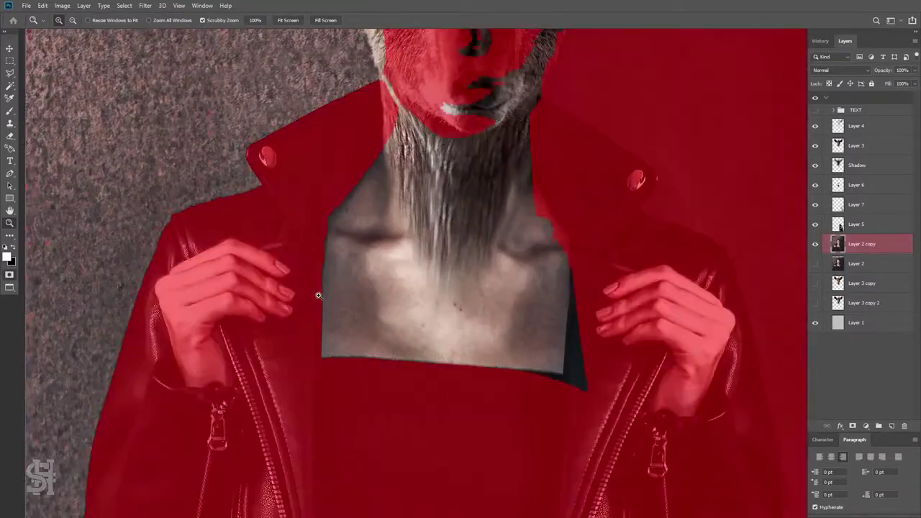
{"action": "key", "text": "e"}
{"action": "left_click_drag", "start_coordinate": [554, 241], "coordinate": [560, 248]}
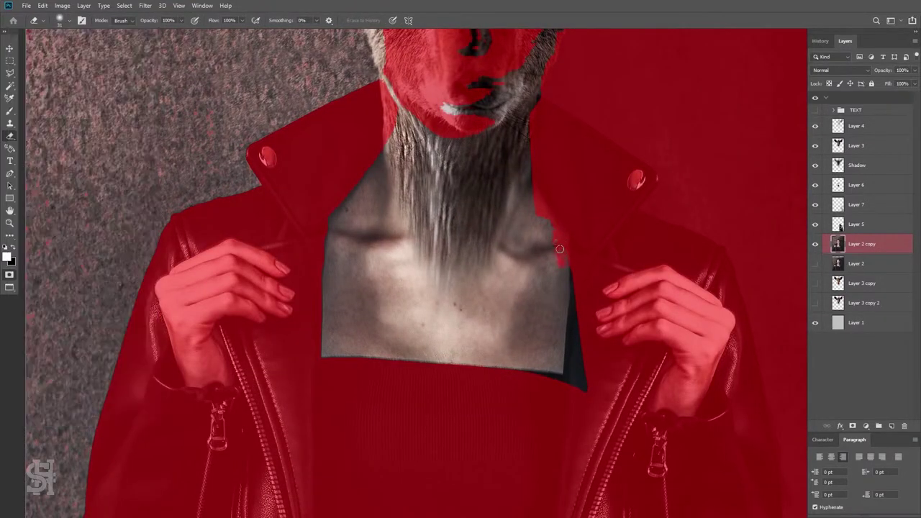
{"action": "key", "text": "b"}
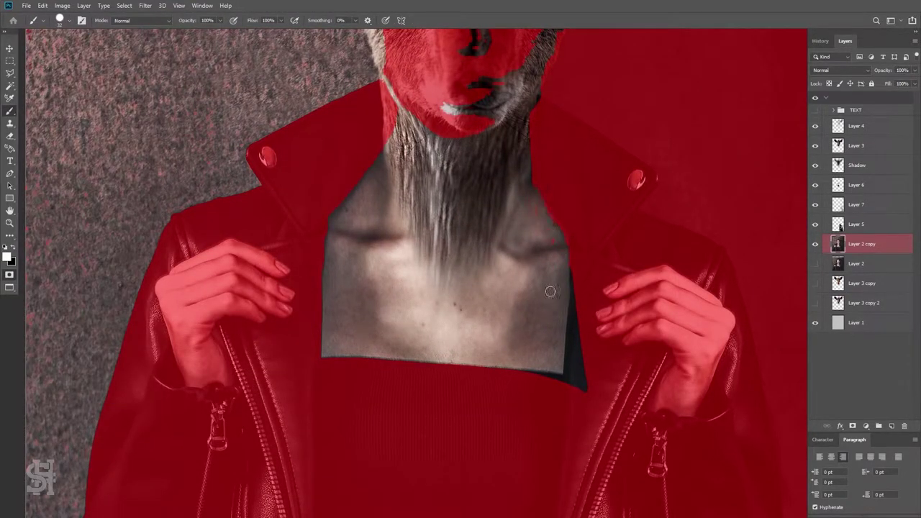
{"action": "left_click", "coordinate": [10, 279]}
{"action": "left_click", "coordinate": [10, 279]}
{"action": "left_click", "coordinate": [10, 279]}
{"action": "left_click", "coordinate": [10, 279]}
{"action": "scroll", "coordinate": [559, 284], "scroll_direction": "down", "scroll_amount": 1}
{"action": "key", "text": "e"}
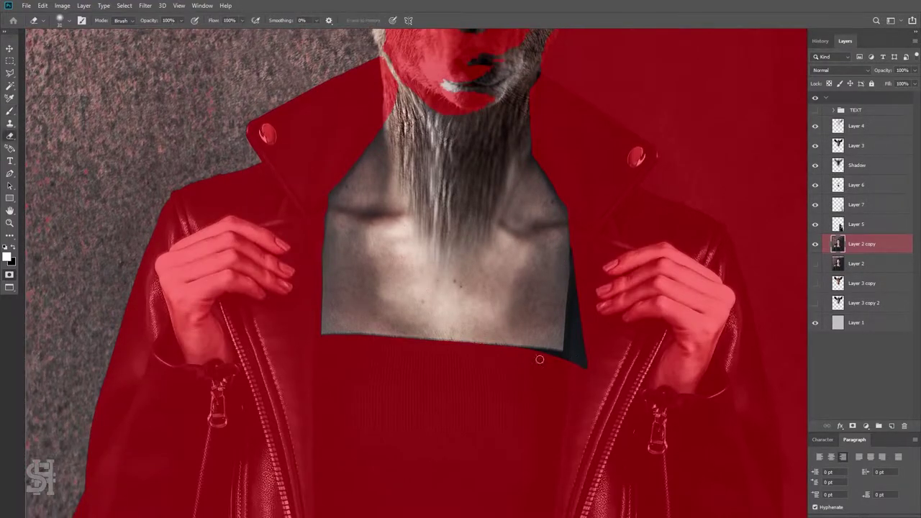
{"action": "key", "text": "bracketright"}
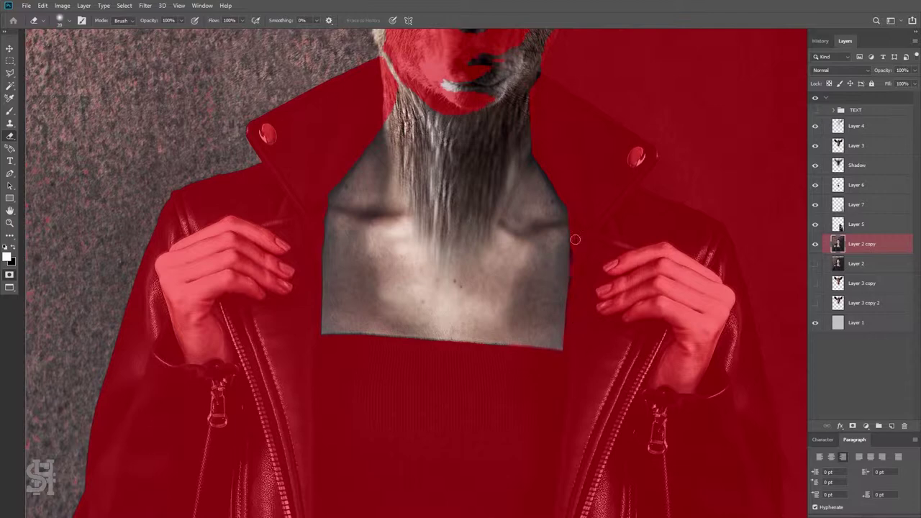
{"action": "left_click", "coordinate": [10, 275]}
Subtract the chin area from the neck selection with a rectangular marquee.
{"action": "key", "text": "ctrl+minus"}
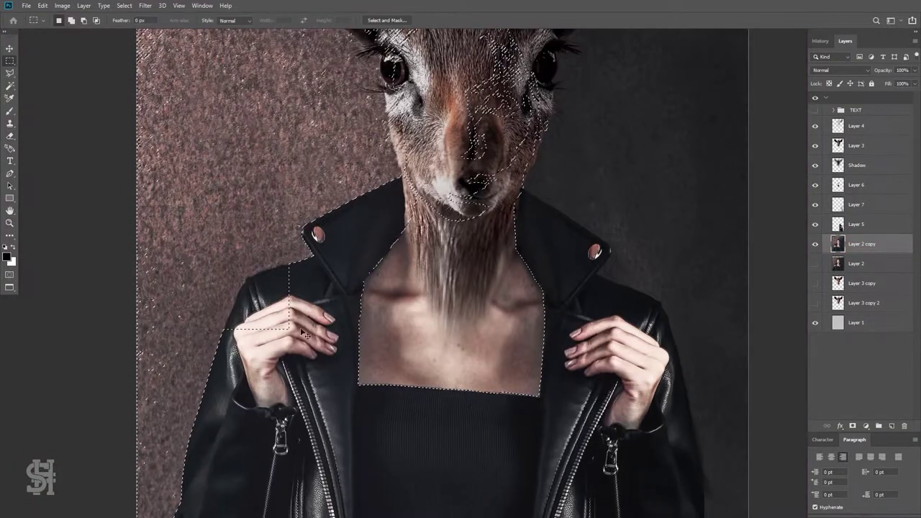
{"action": "key", "text": "m"}
{"action": "left_click", "coordinate": [124, 5]}
{"action": "left_click", "coordinate": [133, 43]}
{"action": "scroll", "coordinate": [442, 274], "scroll_direction": "up", "scroll_amount": 3}
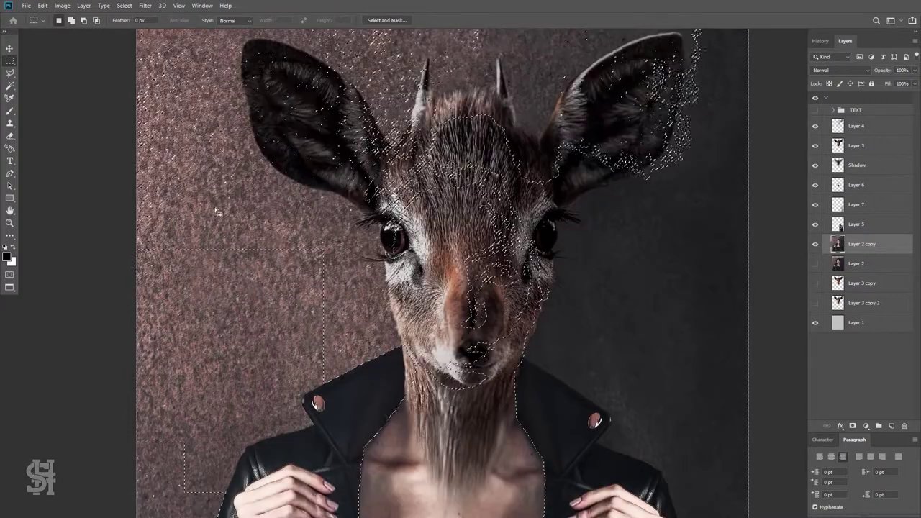
{"action": "key", "text": "ctrl+0"}
{"action": "scroll", "coordinate": [694, 322], "scroll_direction": "down", "scroll_amount": 3}
{"action": "key", "text": "ctrl+plus"}
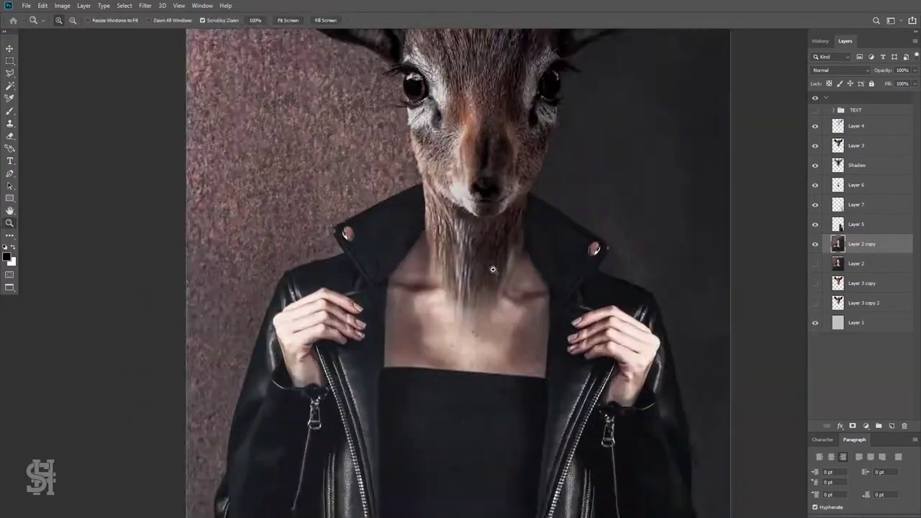
{"action": "key", "text": "ctrl+plus"}
{"action": "left_click_drag", "start_coordinate": [374, 121], "coordinate": [621, 194]}
Touch up the neck selection once more in Quick Mask.
{"action": "key", "text": "q"}
{"action": "key", "text": "e"}
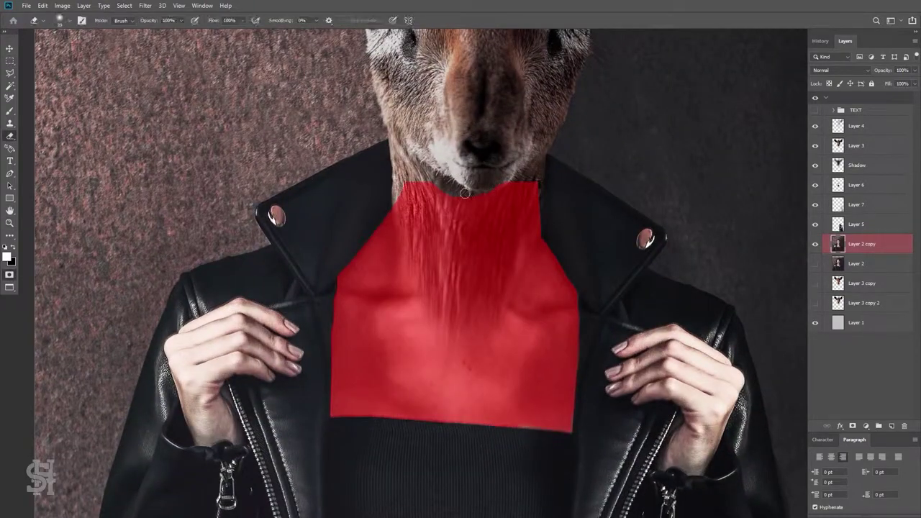
{"action": "key", "text": "b"}
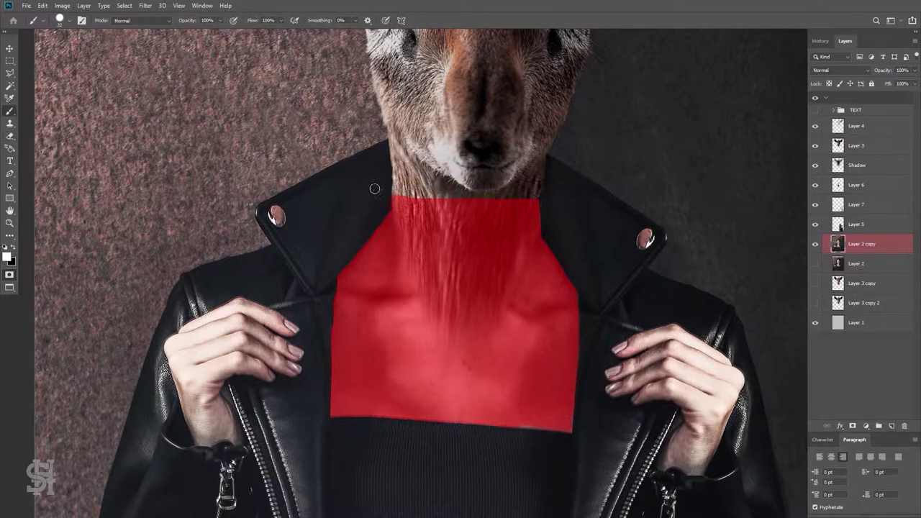
{"action": "key", "text": "q"}
{"action": "scroll", "coordinate": [374, 189], "scroll_direction": "down", "scroll_amount": 2}
Add an empty Layer 8, test a merged neck copy, then revert to the empty layer in History.
{"action": "key", "text": "ctrl+shift+alt+n"}
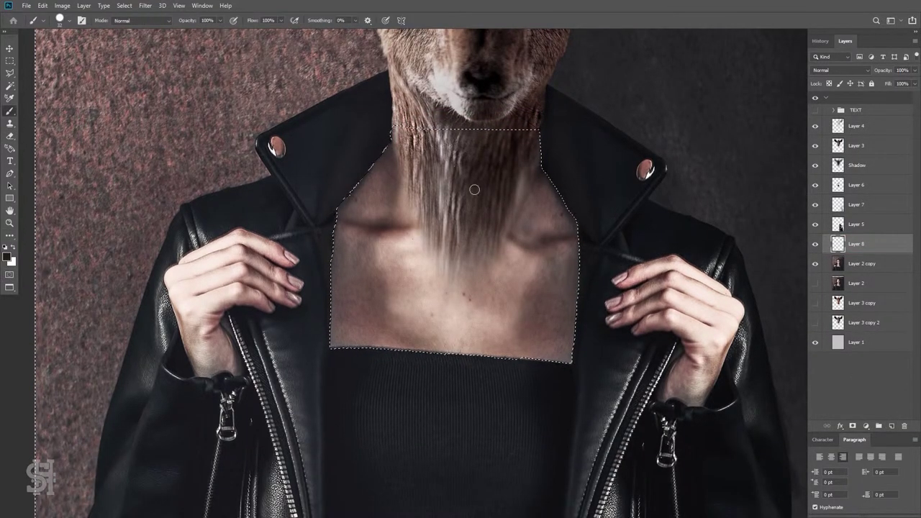
{"action": "key", "text": "ctrl+shift+alt+e"}
{"action": "key", "text": "m"}
{"action": "key", "text": "ctrl+d"}
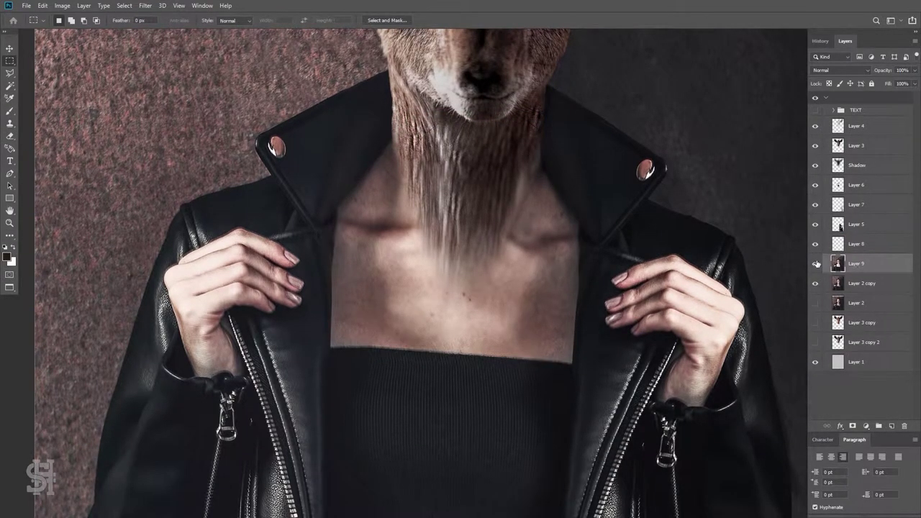
{"action": "key", "text": "v"}
{"action": "left_click_drag", "start_coordinate": [410, 255], "coordinate": [412, 259]}
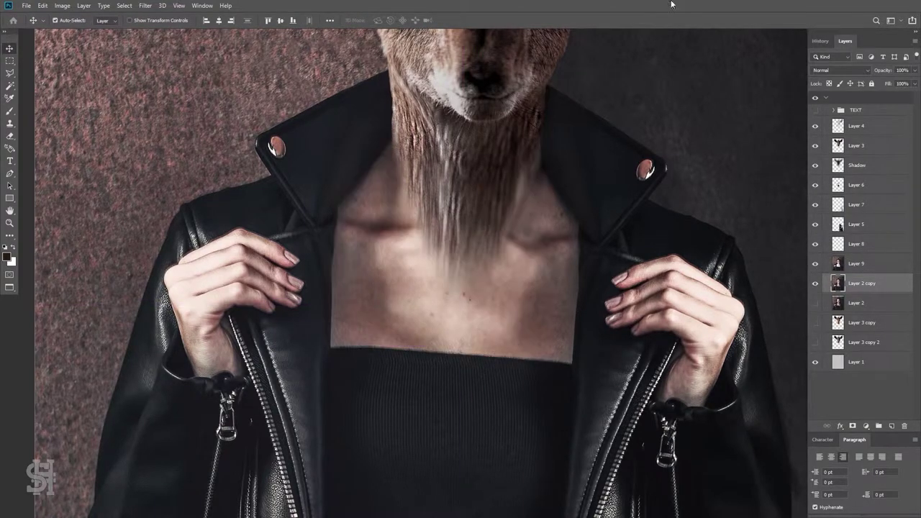
{"action": "key", "text": "ctrl+e"}
{"action": "left_click", "coordinate": [838, 263], "text": "ctrl"}
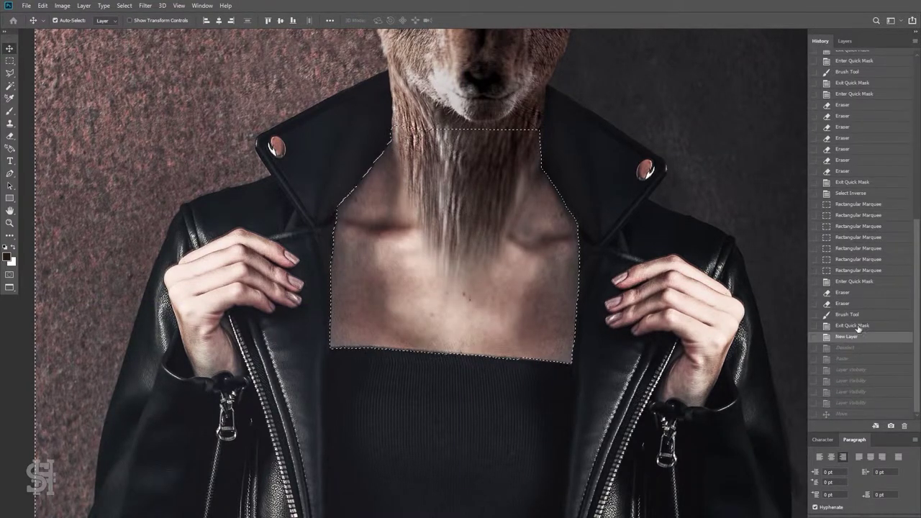
{"action": "key", "text": "ctrl+0"}
Duplicate Layer 5 and place the chest patch on its own layer.
{"action": "key", "text": "m"}
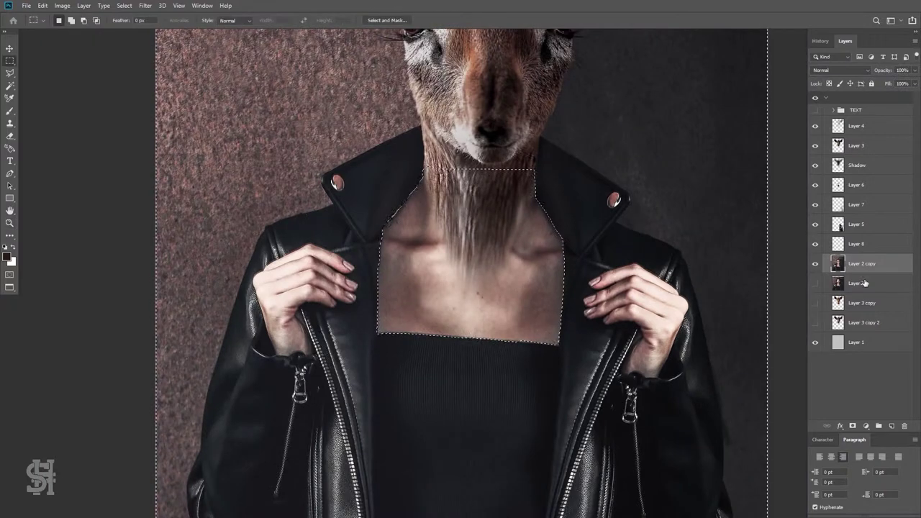
{"action": "right_click", "coordinate": [863, 231]}
{"action": "left_click", "coordinate": [777, 162]}
{"action": "key", "text": "Return"}
{"action": "left_click", "coordinate": [125, 5]}
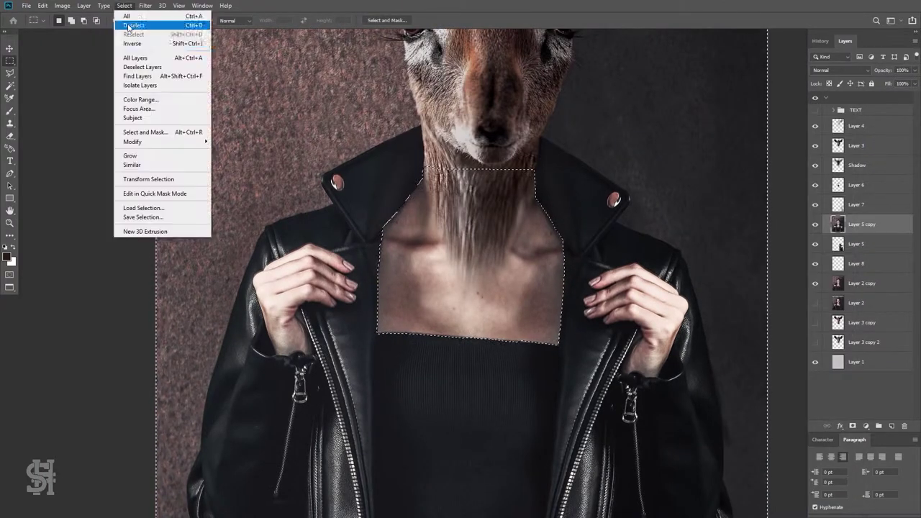
{"action": "left_click", "coordinate": [136, 23]}
{"action": "key", "text": "v"}
{"action": "left_click_drag", "start_coordinate": [502, 330], "coordinate": [519, 318]}
Compare the chest patch on and off, delete the spare Layer 5 copy, and name the patch Chest.
{"action": "left_click", "coordinate": [815, 224]}
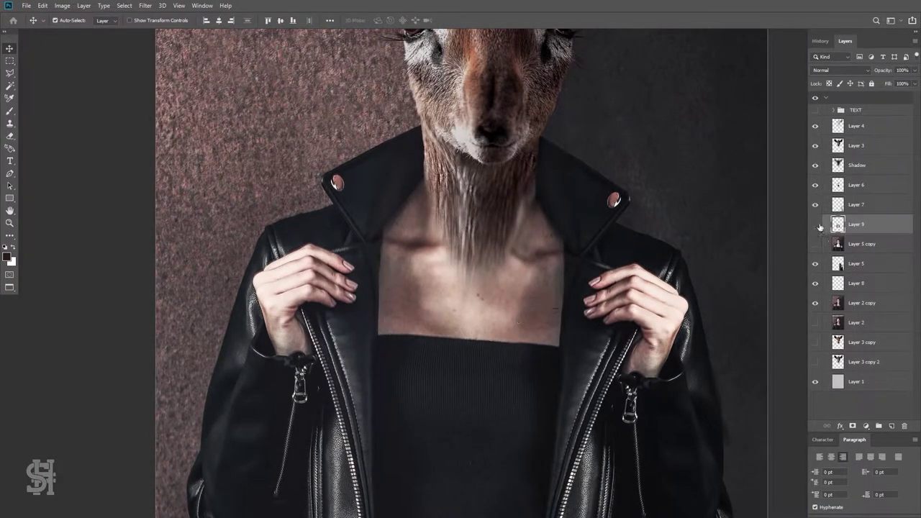
{"action": "left_click", "coordinate": [815, 224]}
{"action": "left_click", "coordinate": [814, 226]}
{"action": "left_click", "coordinate": [814, 225]}
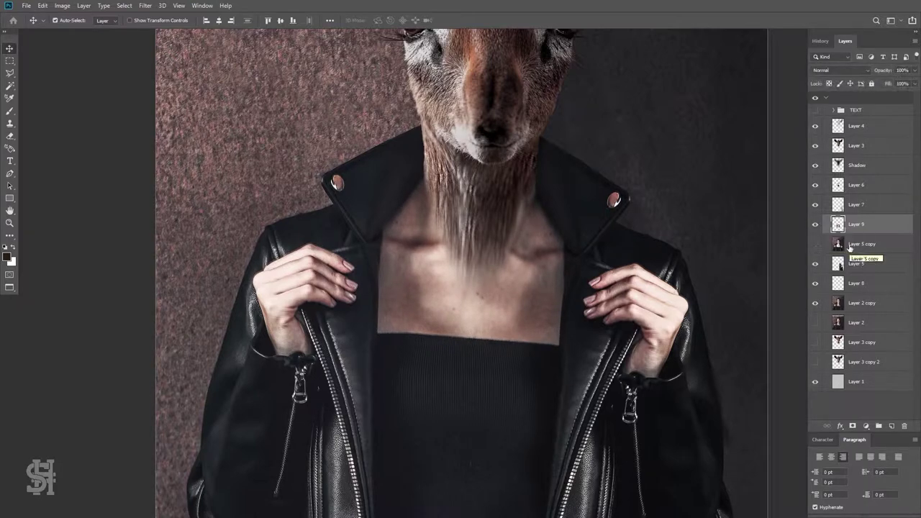
{"action": "left_click", "coordinate": [849, 244]}
{"action": "key", "text": "Delete"}
{"action": "left_click", "coordinate": [815, 225]}
{"action": "left_click", "coordinate": [815, 224]}
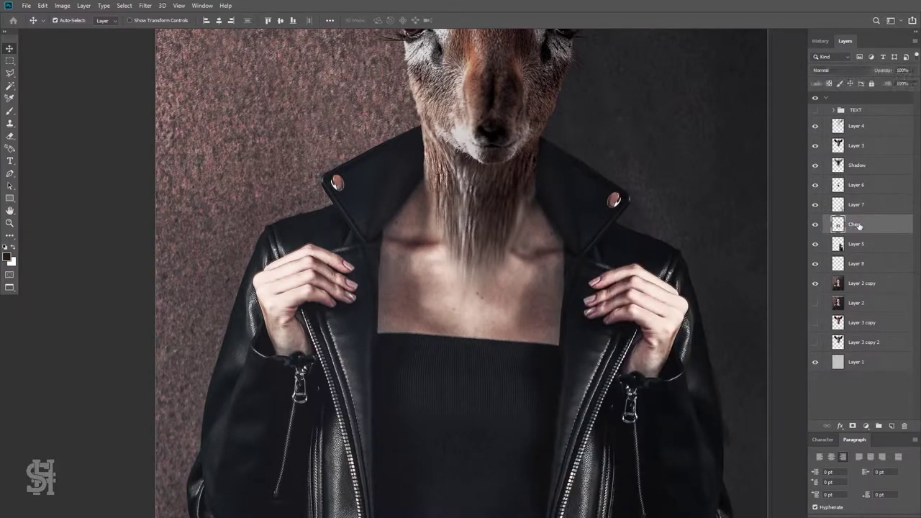
Tint the Chest layer with a reversed Gradient Map, then fade it to about 79%.
{"action": "scroll", "coordinate": [422, 209], "scroll_direction": "up", "scroll_amount": 2}
{"action": "left_click", "coordinate": [62, 5]}
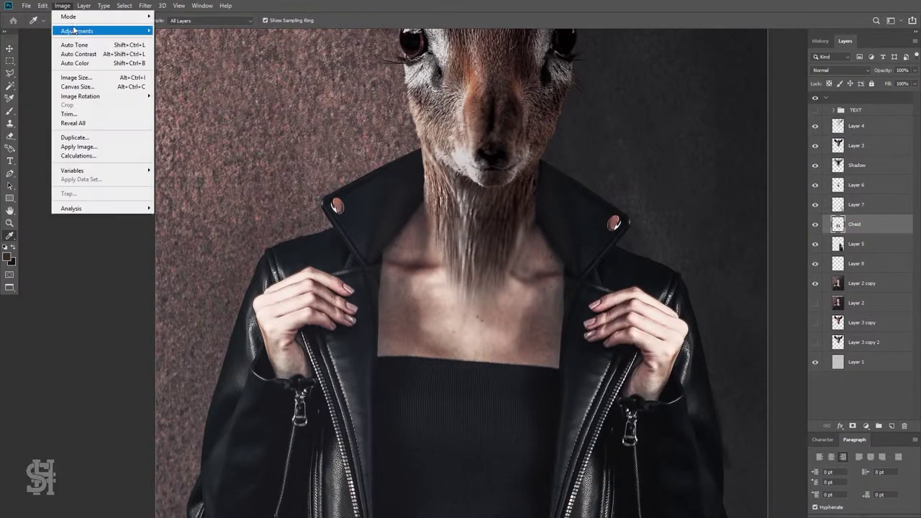
{"action": "left_click", "coordinate": [191, 164]}
{"action": "left_click", "coordinate": [696, 157]}
{"action": "key", "text": "Return"}
{"action": "key", "text": "ctrl+minus"}
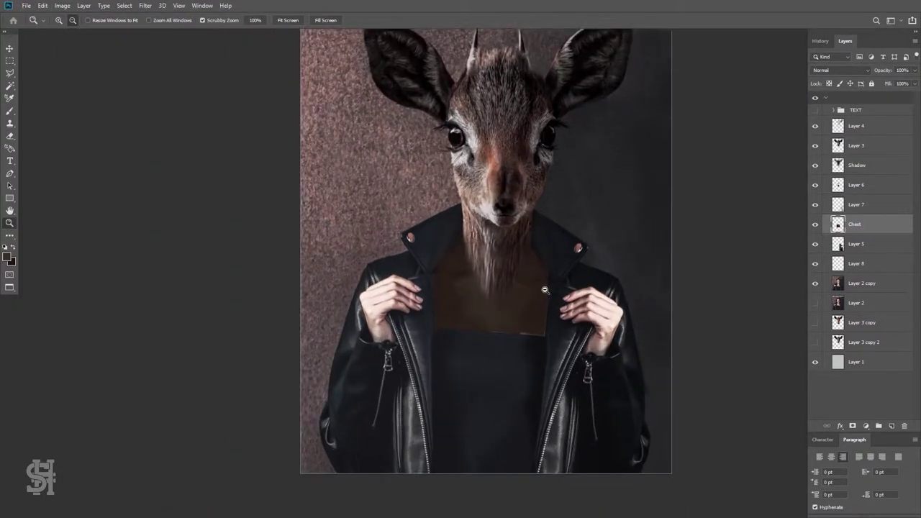
{"action": "key", "text": "ctrl+shift+f"}
{"action": "left_click", "coordinate": [553, 156]}
{"action": "left_click_drag", "start_coordinate": [553, 156], "coordinate": [608, 156]}
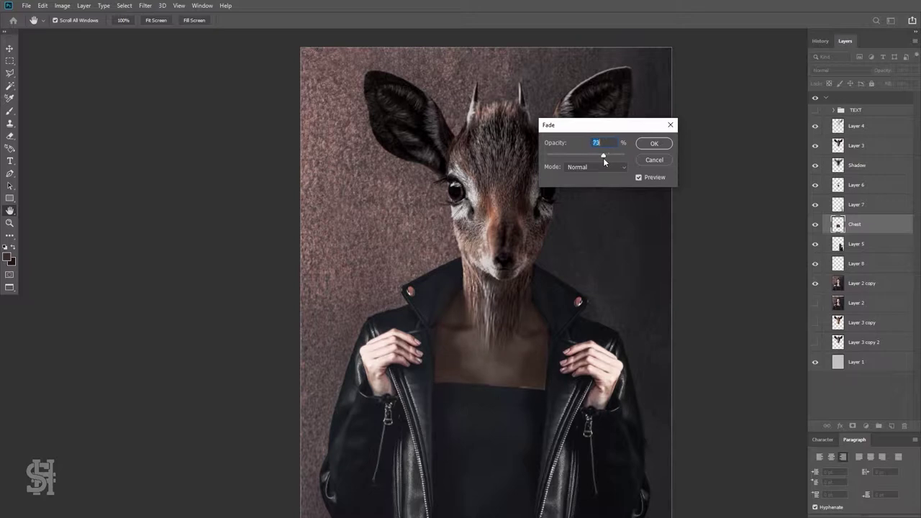
{"action": "key", "text": "Return"}
Set the Eraser to size 480 and 50% opacity for softening the chest edges.
{"action": "key", "text": "z"}
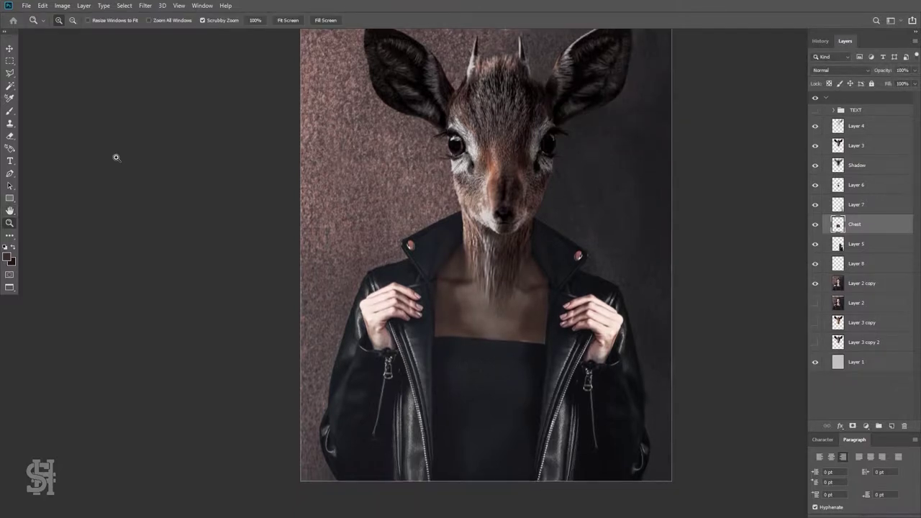
{"action": "key", "text": "e"}
{"action": "right_click", "coordinate": [77, 51]}
{"action": "type", "text": "480"}
{"action": "key", "text": "Return"}
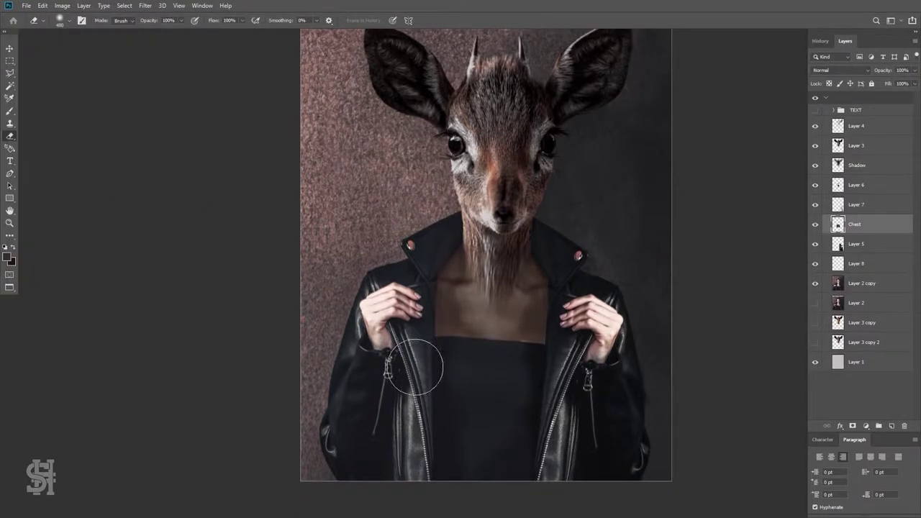
{"action": "left_click", "coordinate": [180, 21]}
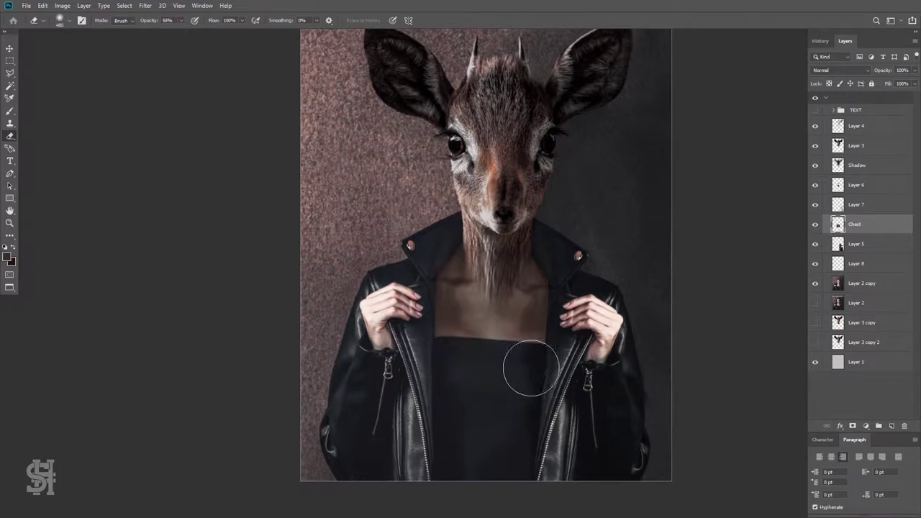
{"action": "scroll", "coordinate": [550, 407], "scroll_direction": "up", "scroll_amount": 2}
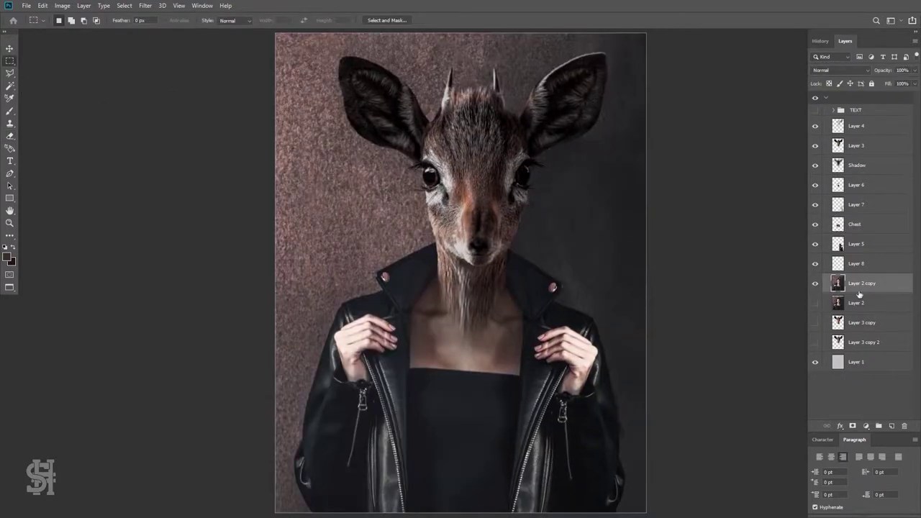
Duplicate Layer 2 copy to the top and clone-stamp wall texture over the woman's eyes and face.
{"action": "left_click", "coordinate": [538, 142]}
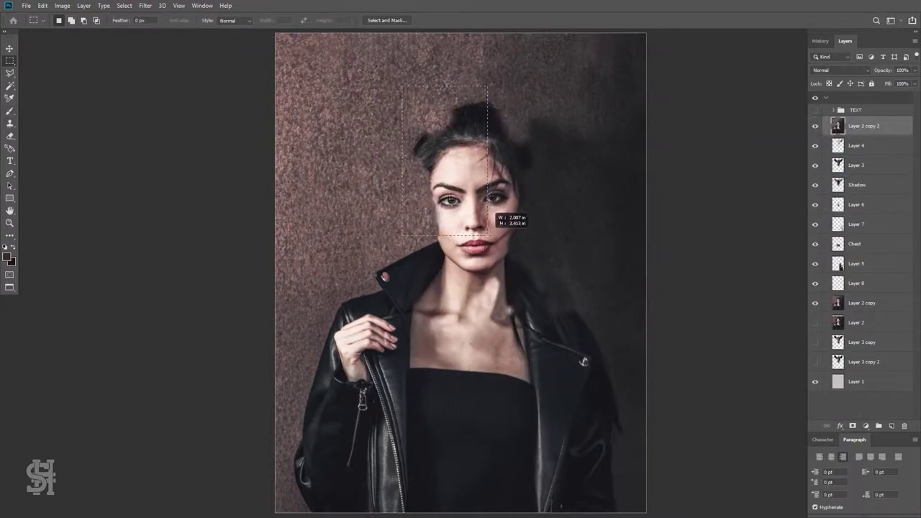
{"action": "left_click", "coordinate": [43, 5]}
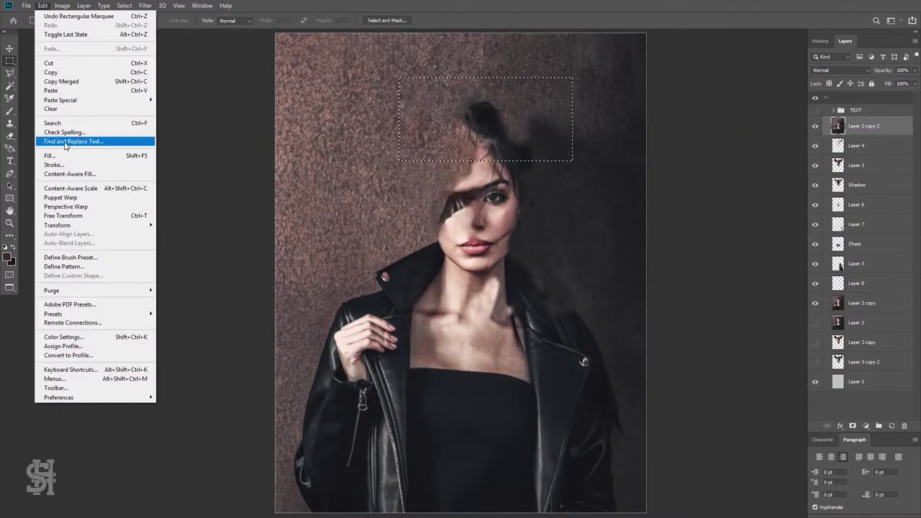
{"action": "key", "text": "ctrl+d"}
{"action": "key", "text": "s"}
{"action": "right_click", "coordinate": [466, 69]}
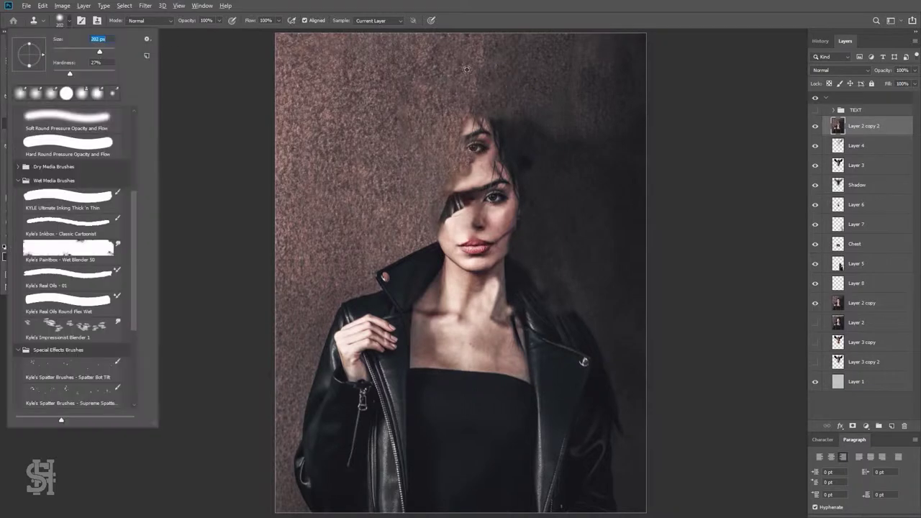
{"action": "mouse_move", "coordinate": [466, 69]}
{"action": "left_mouse_down"}
{"action": "mouse_move", "coordinate": [503, 173]}
{"action": "mouse_move", "coordinate": [460, 237]}
{"action": "left_mouse_up"}
{"action": "left_click_drag", "start_coordinate": [473, 103], "coordinate": [481, 232]}
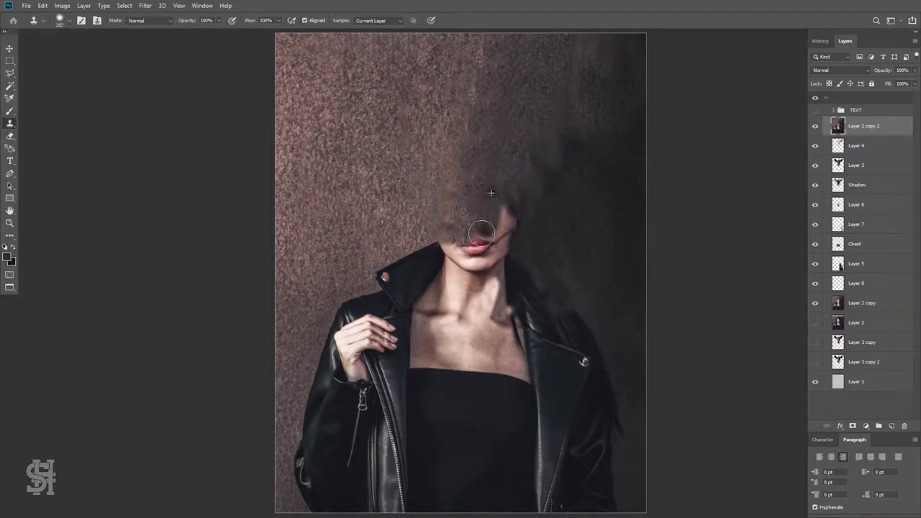
Select the upper part of the face copy with a rectangular marquee and delete it.
{"action": "key", "text": "m"}
{"action": "left_click_drag", "start_coordinate": [274, 32], "coordinate": [661, 206]}
{"action": "key", "text": "Delete"}
{"action": "key", "text": "Delete"}
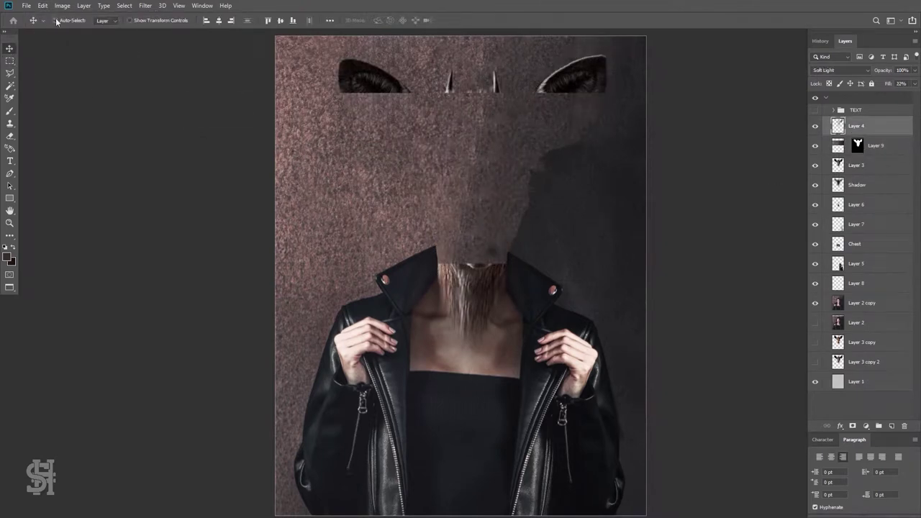
Reposition and enlarge the Layer 9 wall texture across the head and upper poster.
{"action": "left_click", "coordinate": [845, 146]}
{"action": "key", "text": "ctrl+t"}
{"action": "left_click_drag", "start_coordinate": [514, 92], "coordinate": [651, 256]}
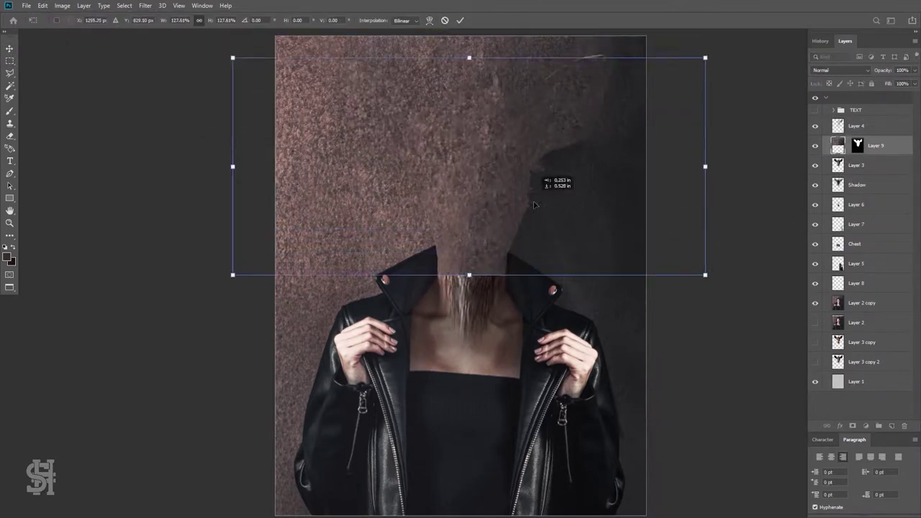
{"action": "left_click_drag", "start_coordinate": [708, 271], "coordinate": [781, 308]}
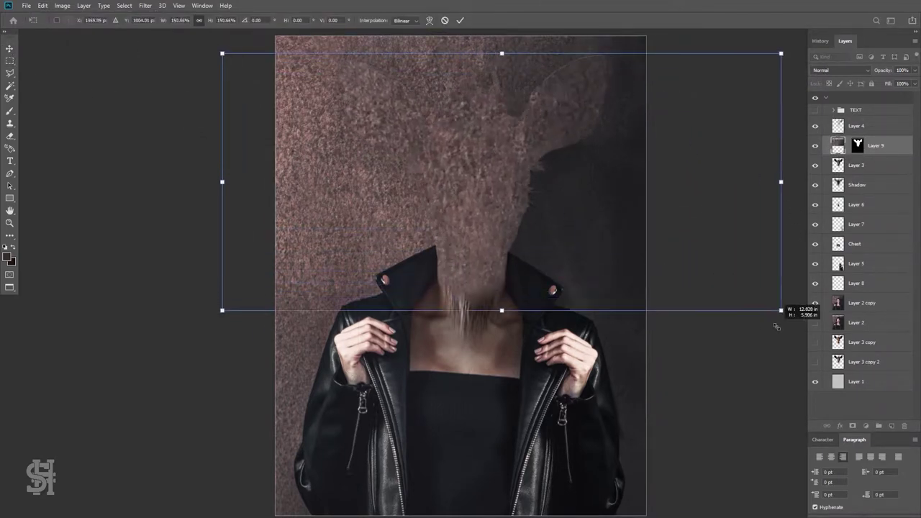
{"action": "key", "text": "Return"}
Try Darker Color at 13% fill, then Overlay with lower fill, on the texture.
{"action": "left_click", "coordinate": [838, 70]}
{"action": "left_click", "coordinate": [833, 132]}
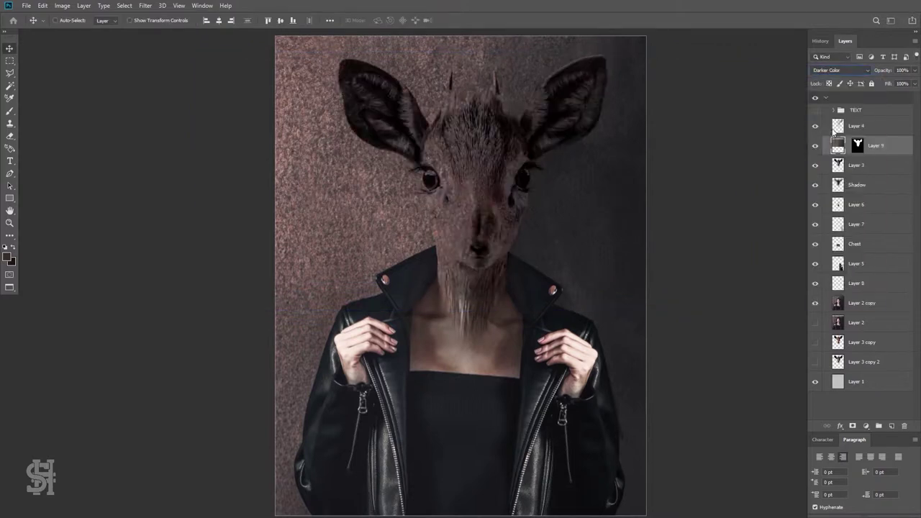
{"action": "mouse_move", "coordinate": [915, 83]}
{"action": "left_mouse_down"}
{"action": "mouse_move", "coordinate": [875, 97]}
{"action": "mouse_move", "coordinate": [919, 97]}
{"action": "left_mouse_up"}
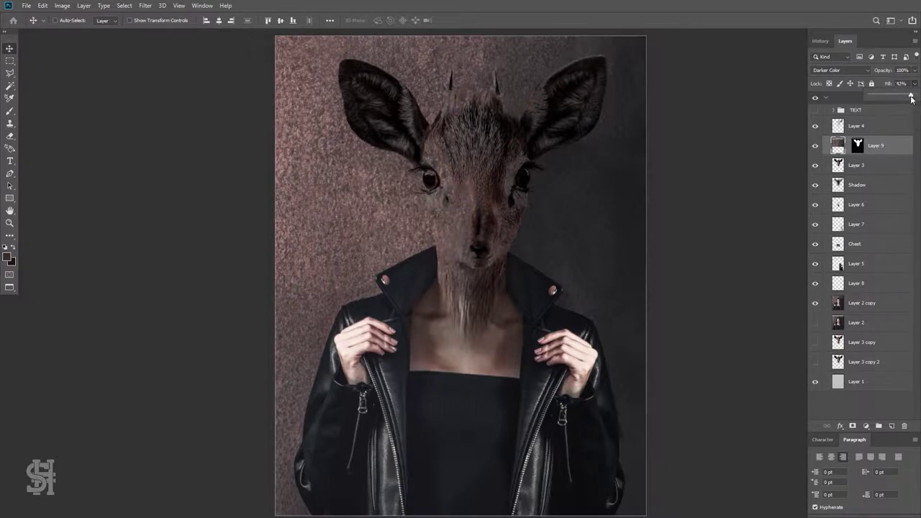
{"action": "left_click", "coordinate": [837, 69]}
{"action": "left_click", "coordinate": [820, 186]}
{"action": "mouse_move", "coordinate": [914, 83]}
{"action": "left_mouse_down"}
{"action": "mouse_move", "coordinate": [869, 94]}
{"action": "mouse_move", "coordinate": [879, 96]}
{"action": "left_mouse_up"}
{"action": "left_click", "coordinate": [827, 136]}
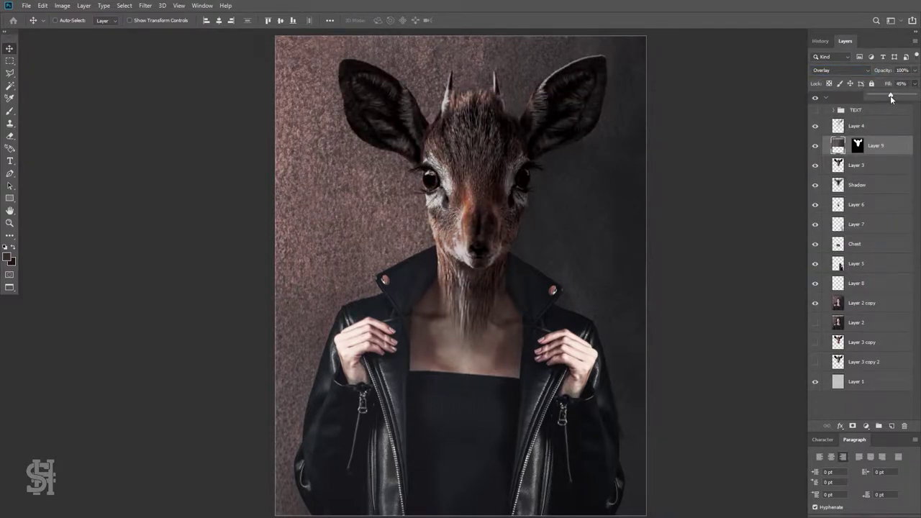
Test Soft Light, then set the head layer's blend mode to Color.
{"action": "left_click", "coordinate": [827, 70]}
{"action": "left_click", "coordinate": [820, 194]}
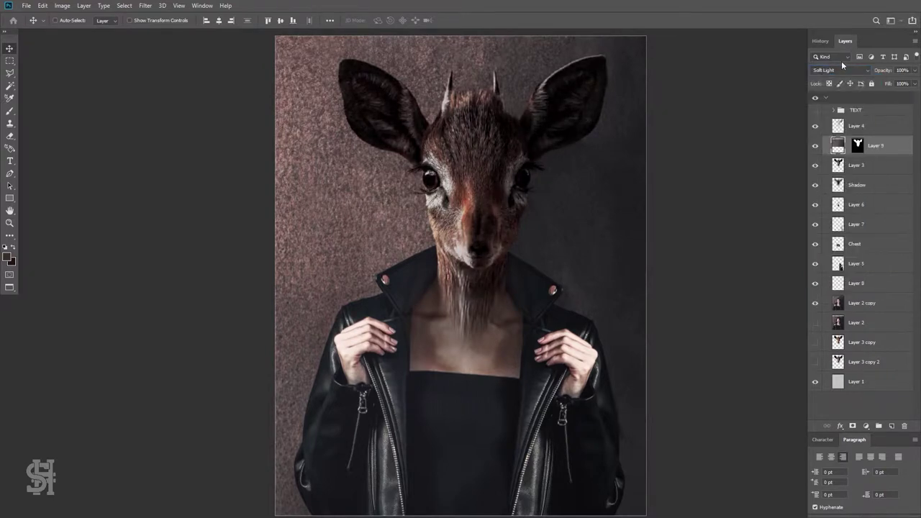
{"action": "left_click", "coordinate": [827, 70]}
{"action": "left_click", "coordinate": [820, 194]}
{"action": "left_click", "coordinate": [827, 70]}
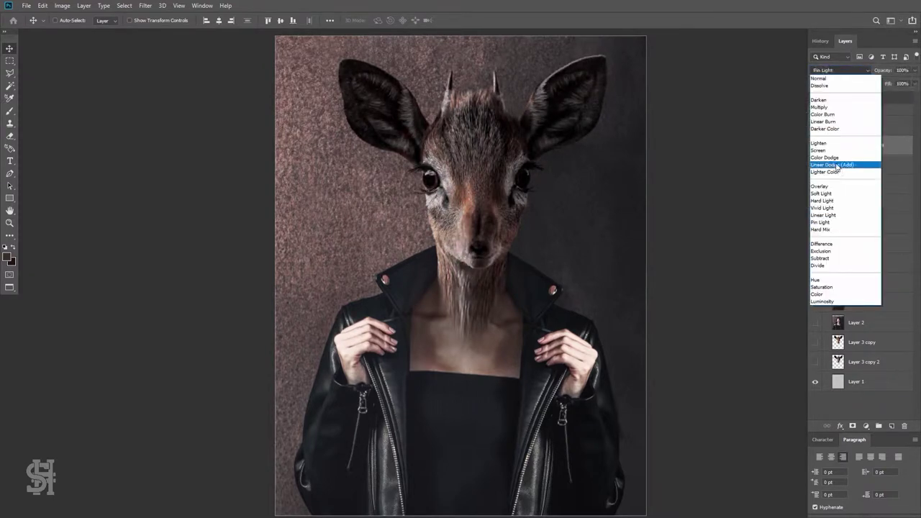
{"action": "left_click", "coordinate": [825, 295]}
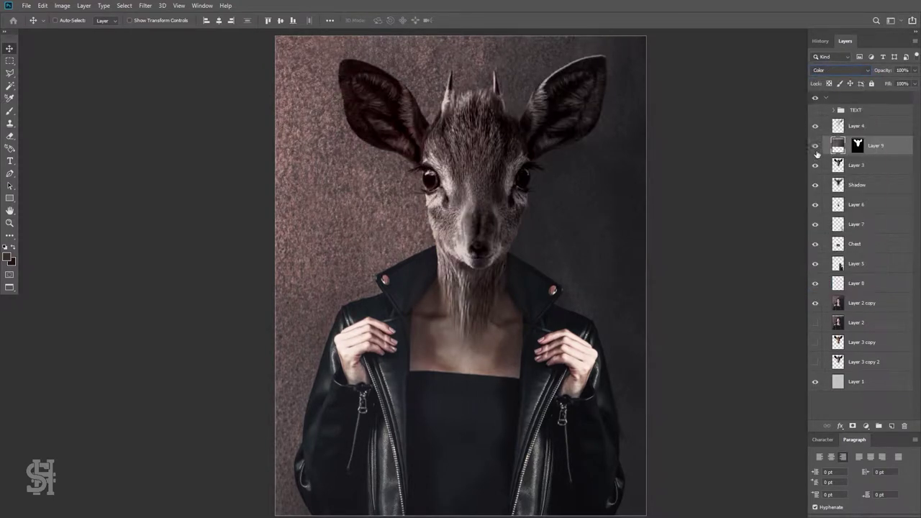
Show Layer 9, switch it from Darken to Normal, and set Fill to about 8%.
{"action": "left_click", "coordinate": [815, 147]}
{"action": "left_click", "coordinate": [827, 70]}
{"action": "left_click", "coordinate": [827, 95]}
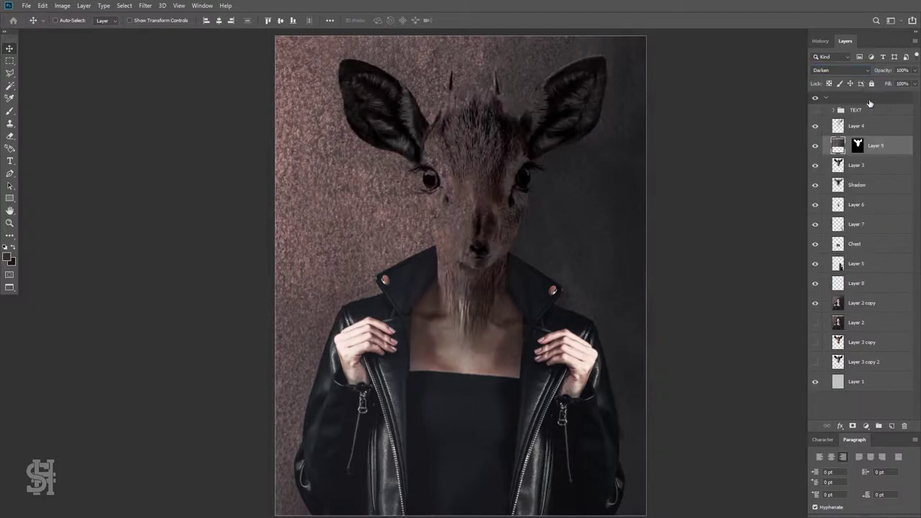
{"action": "left_click_drag", "start_coordinate": [913, 84], "coordinate": [852, 105]}
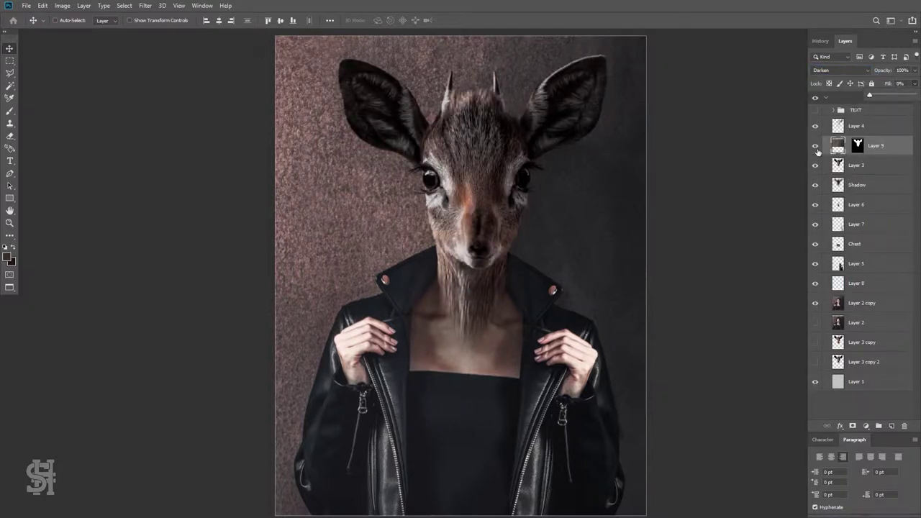
{"action": "left_click", "coordinate": [827, 69]}
{"action": "left_click", "coordinate": [823, 75]}
{"action": "left_click_drag", "start_coordinate": [913, 83], "coordinate": [879, 96]}
{"action": "left_click", "coordinate": [856, 128]}
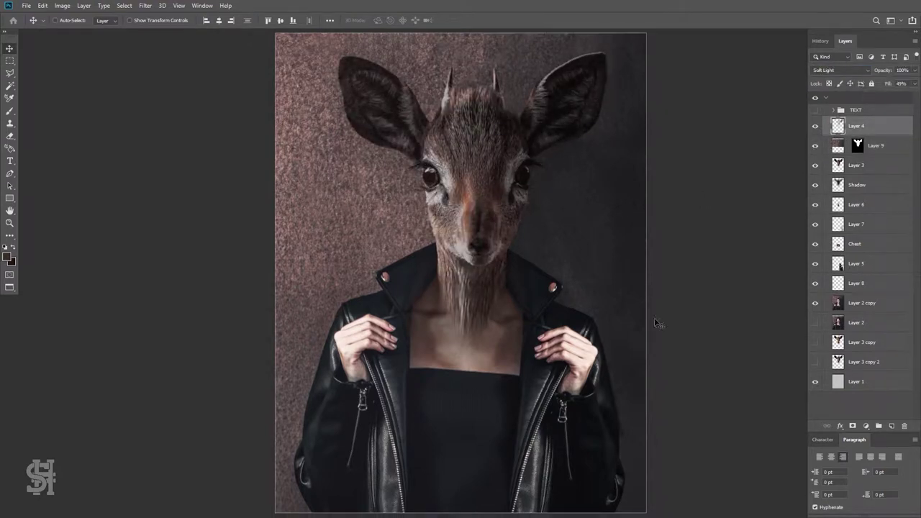
Select the Layer 7 lighting layer and duplicate it as Layer 7 copy.
{"action": "left_click", "coordinate": [856, 303]}
{"action": "left_click", "coordinate": [848, 263]}
{"action": "left_click", "coordinate": [858, 227]}
{"action": "left_click", "coordinate": [913, 83]}
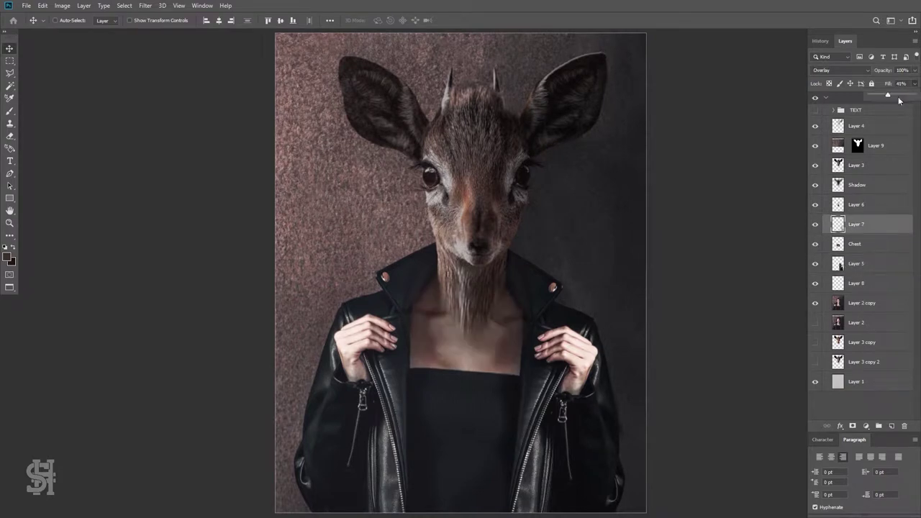
{"action": "right_click", "coordinate": [884, 167]}
{"action": "left_click", "coordinate": [798, 148]}
{"action": "key", "text": "Return"}
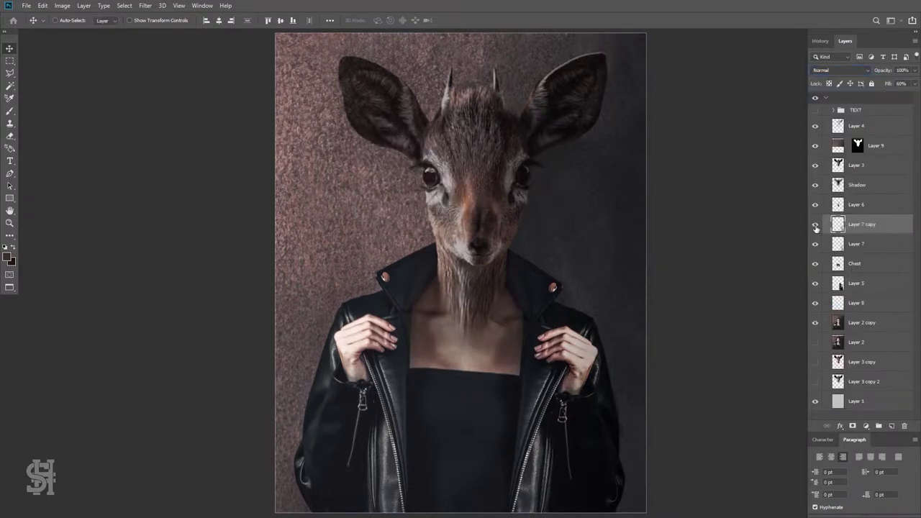
Lower Layer 7 copy's fill to about 18% and hide Layer 7 to compare.
{"action": "left_click", "coordinate": [914, 84]}
{"action": "left_click_drag", "start_coordinate": [886, 96], "coordinate": [880, 97]}
{"action": "left_click", "coordinate": [815, 244]}
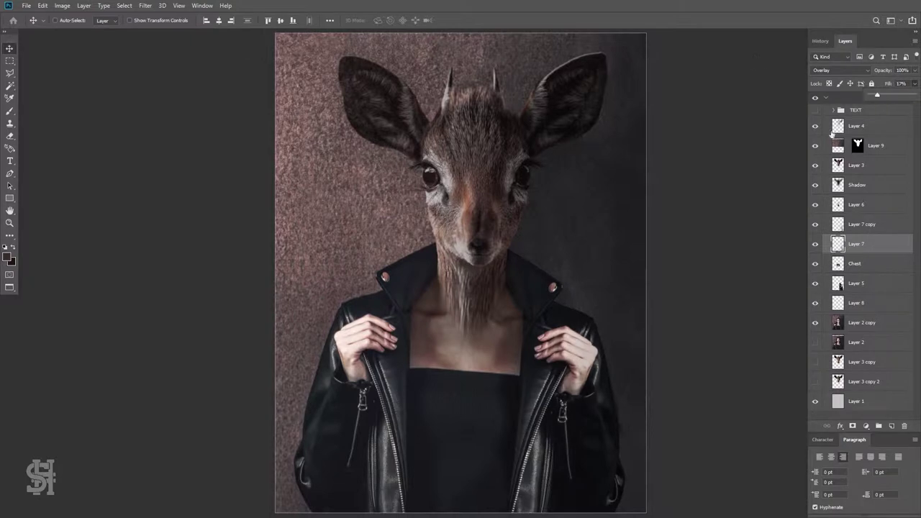
{"action": "key", "text": "e"}
{"action": "left_click", "coordinate": [856, 283]}
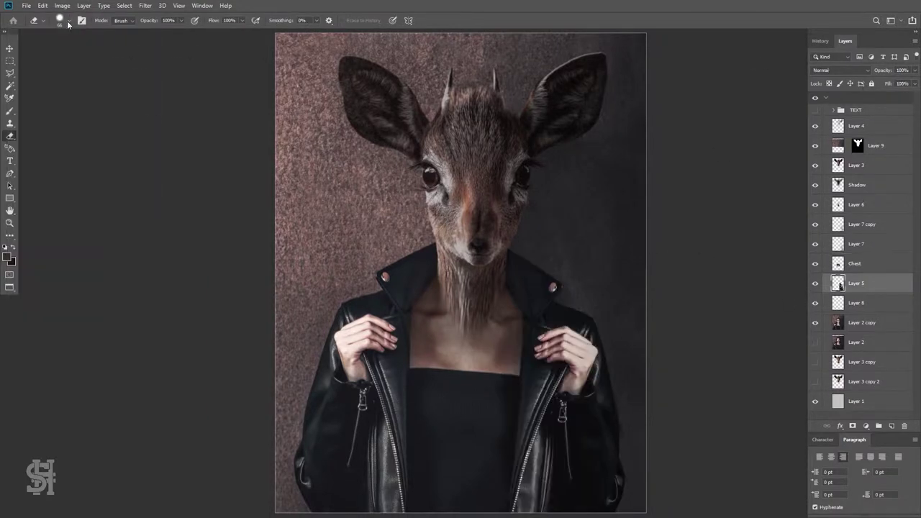
{"action": "left_click", "coordinate": [60, 20]}
{"action": "left_click", "coordinate": [180, 21]}
{"action": "left_click_drag", "start_coordinate": [186, 33], "coordinate": [164, 32]}
{"action": "key", "text": "ctrl+comma"}
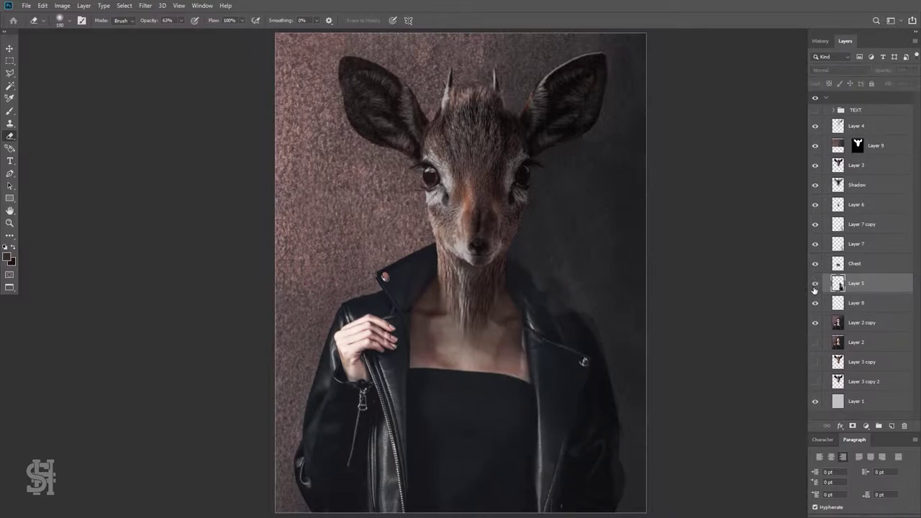
{"action": "key", "text": "ctrl+comma"}
{"action": "scroll", "coordinate": [493, 466], "scroll_direction": "up", "scroll_amount": 3}
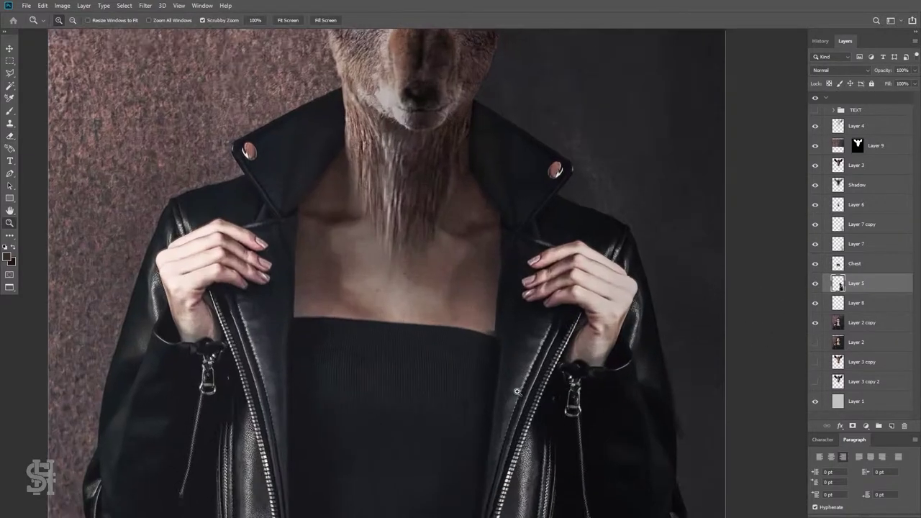
{"action": "scroll", "coordinate": [493, 466], "scroll_direction": "up", "scroll_amount": 2}
{"action": "left_click", "coordinate": [60, 20]}
{"action": "key", "text": "Return"}
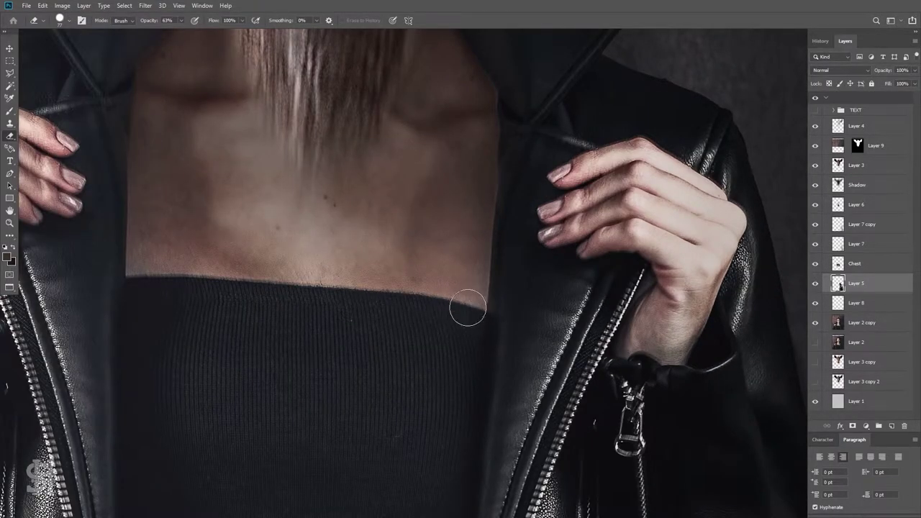
{"action": "scroll", "coordinate": [468, 269], "scroll_direction": "up", "scroll_amount": 3}
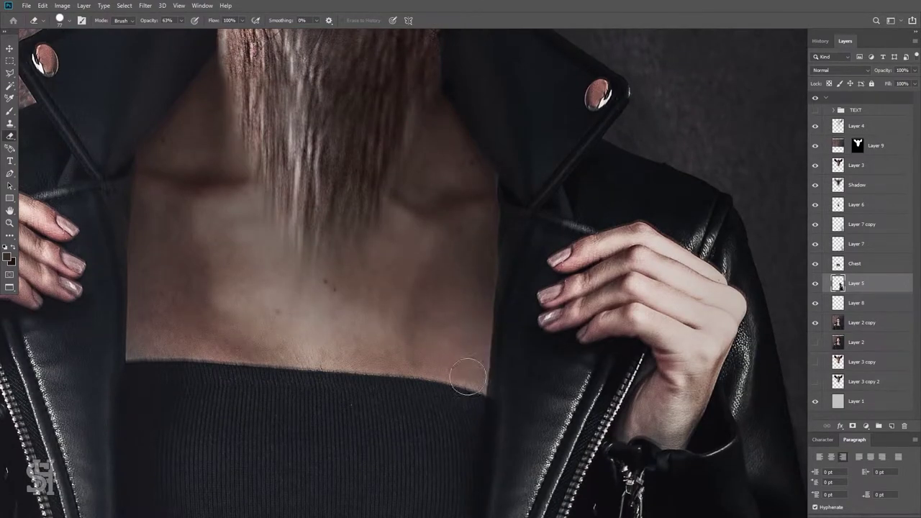
{"action": "scroll", "coordinate": [468, 377], "scroll_direction": "down", "scroll_amount": 3}
{"action": "scroll", "coordinate": [467, 377], "scroll_direction": "down", "scroll_amount": 3}
{"action": "scroll", "coordinate": [468, 376], "scroll_direction": "down", "scroll_amount": 2}
{"action": "key", "text": "v"}
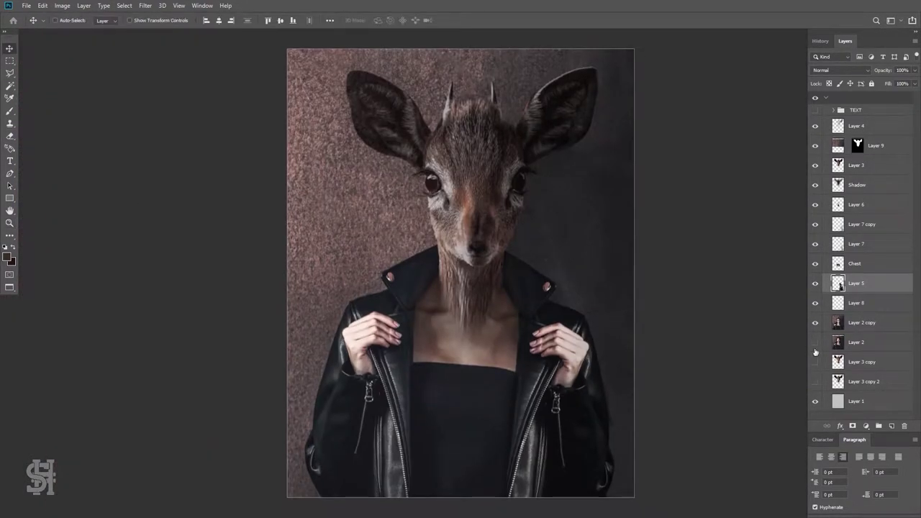
Scale all layers to about 92% and shift the composition slightly.
{"action": "key", "text": "ctrl+alt+a"}
{"action": "key", "text": "ctrl+t"}
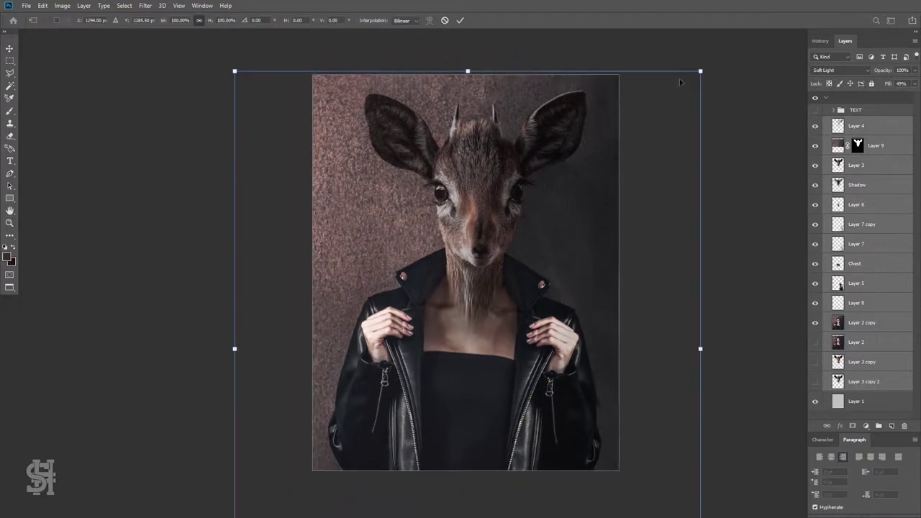
{"action": "mouse_move", "coordinate": [575, 188]}
{"action": "left_mouse_down"}
{"action": "mouse_move", "coordinate": [586, 191]}
{"action": "mouse_move", "coordinate": [567, 173]}
{"action": "mouse_move", "coordinate": [550, 212]}
{"action": "left_mouse_up"}
{"action": "left_click_drag", "start_coordinate": [679, 69], "coordinate": [669, 78]}
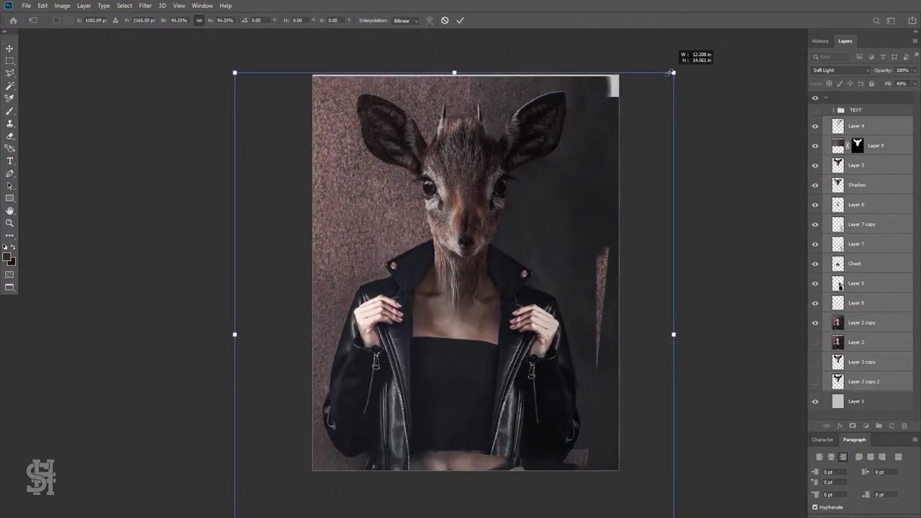
{"action": "key", "text": "Return"}
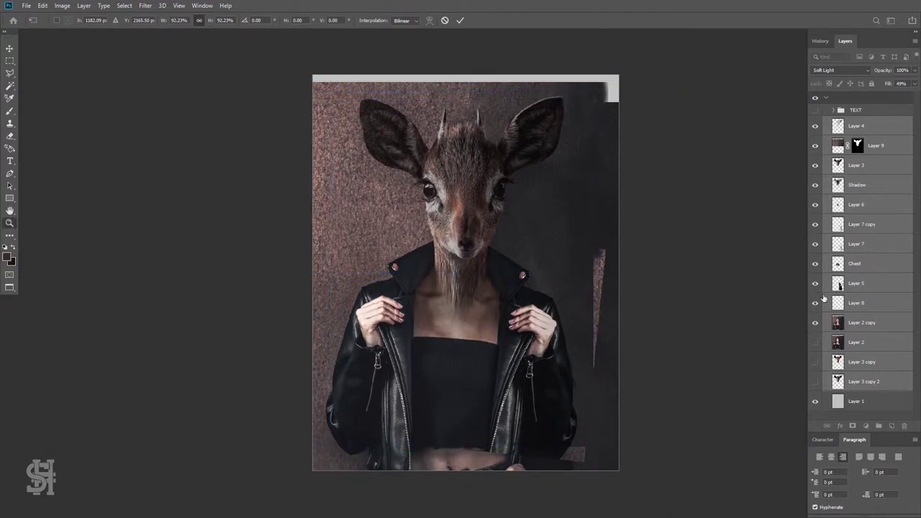
Fill the empty top-right gap on Layer 2 copy using Edit > Fill.
{"action": "left_click", "coordinate": [582, 271], "text": "ctrl"}
{"action": "key", "text": "m"}
{"action": "left_click_drag", "start_coordinate": [620, 114], "coordinate": [585, 48]}
{"action": "left_click", "coordinate": [43, 5]}
{"action": "left_click", "coordinate": [61, 181]}
{"action": "left_click", "coordinate": [520, 137]}
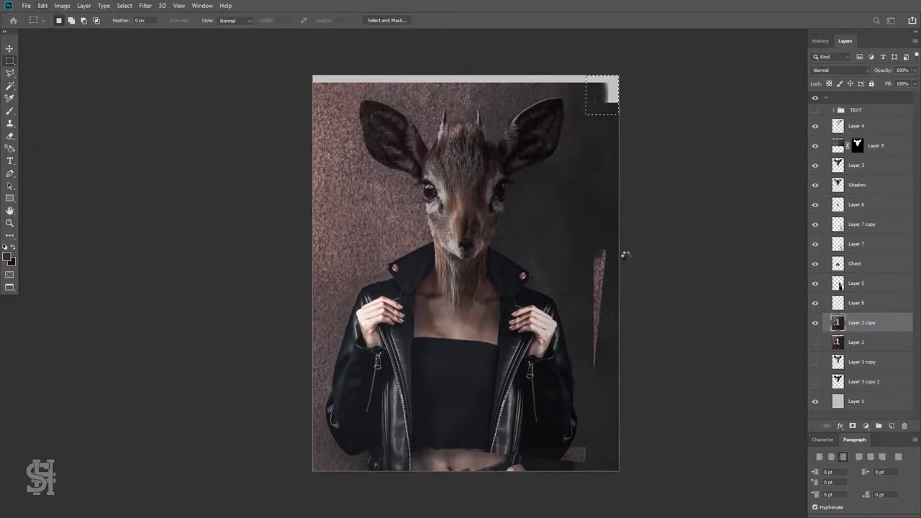
Nudge Layers 4 through Layer 3 copy 2 down and to the right.
{"action": "key", "text": "s"}
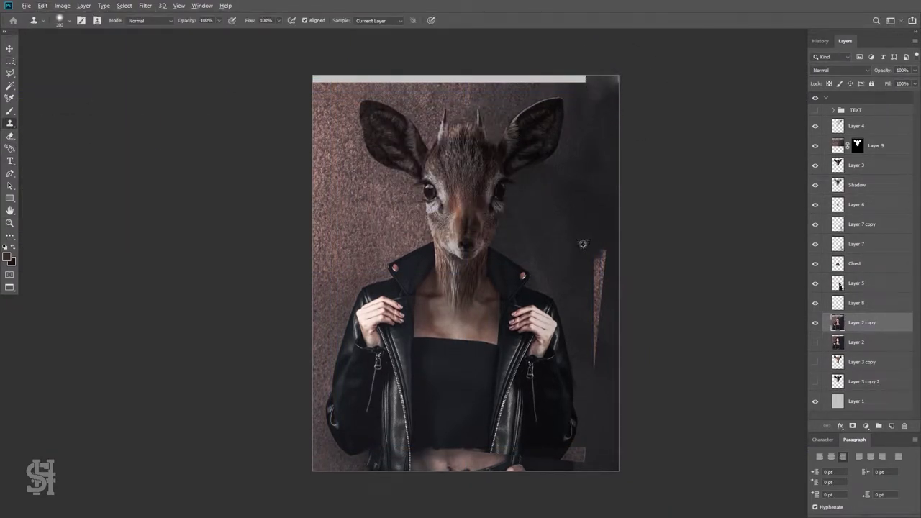
{"action": "left_click", "coordinate": [815, 322]}
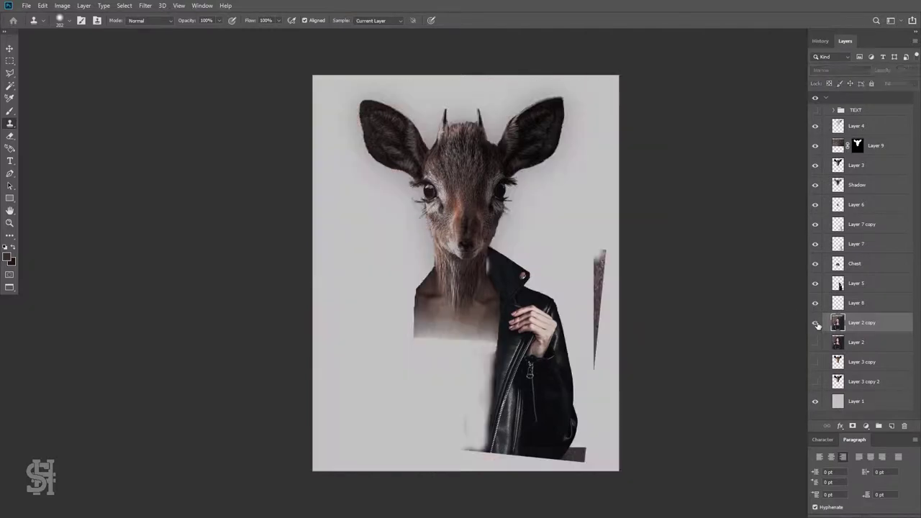
{"action": "left_click", "coordinate": [815, 322]}
{"action": "key", "text": "e"}
{"action": "left_click", "coordinate": [605, 280], "text": "ctrl"}
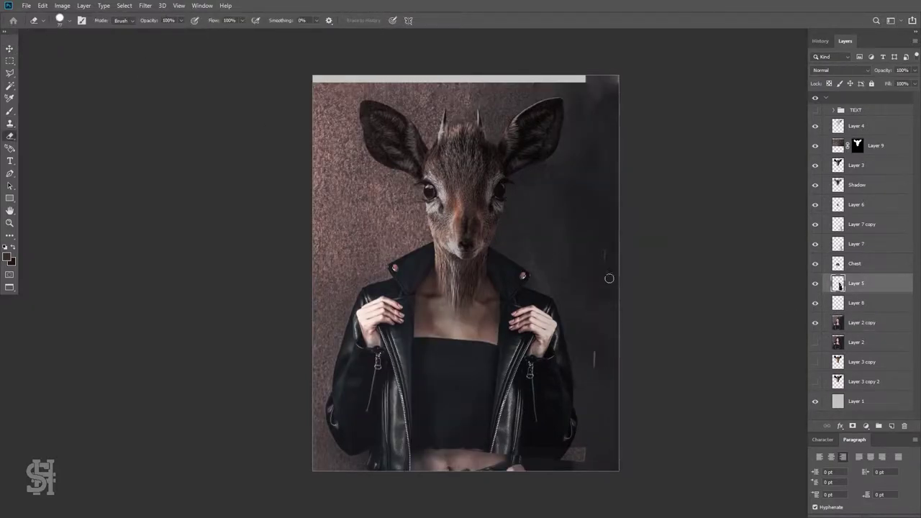
{"action": "key", "text": "v"}
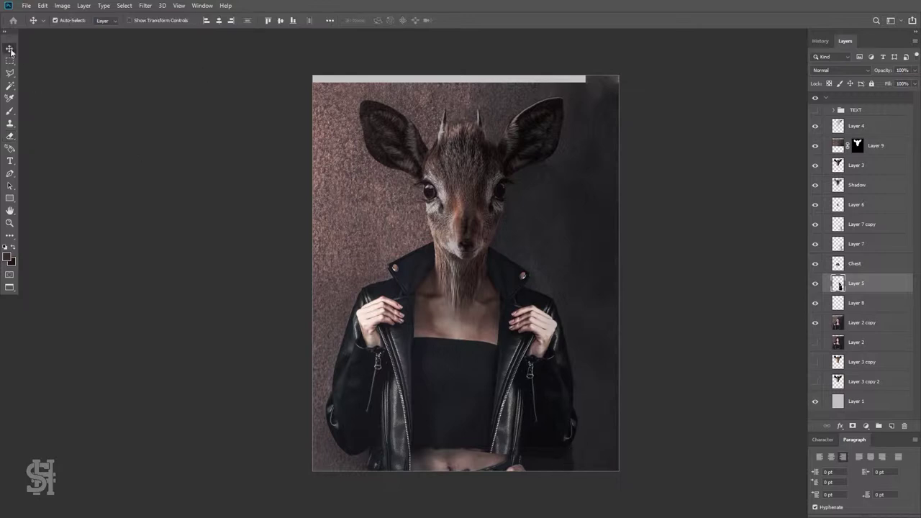
{"action": "left_click", "coordinate": [856, 126]}
{"action": "left_click", "coordinate": [856, 381], "text": "shift"}
{"action": "left_click_drag", "start_coordinate": [517, 236], "coordinate": [558, 248]}
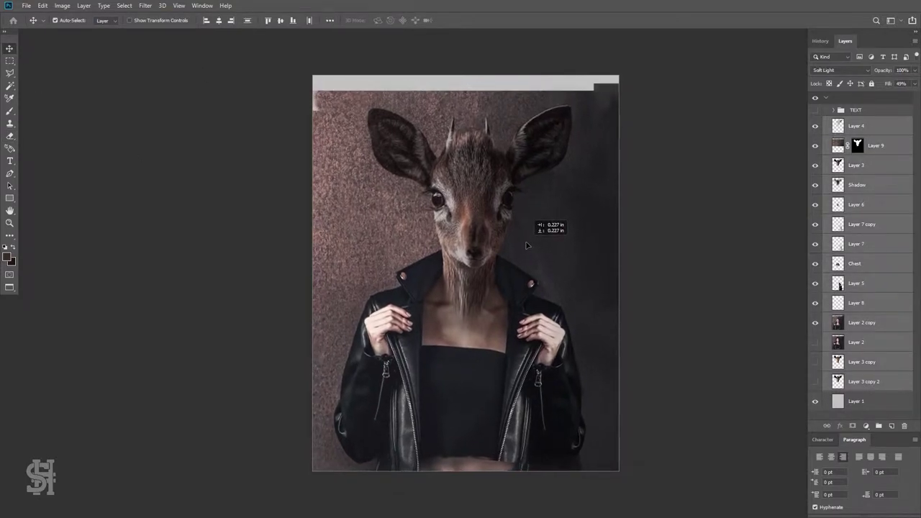
Clone wall texture over the white top strip with a 92 px brush.
{"action": "left_click", "coordinate": [558, 248]}
{"action": "key", "text": "s"}
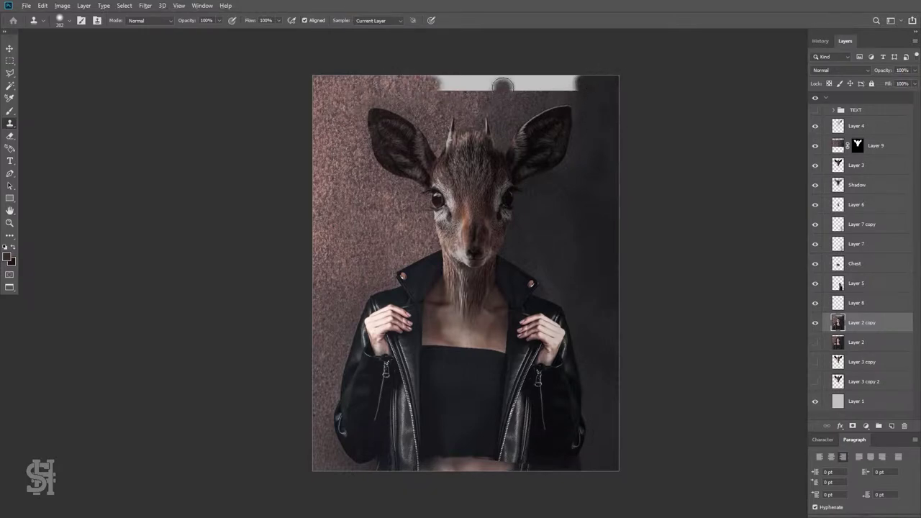
{"action": "scroll", "coordinate": [513, 67], "scroll_direction": "up", "scroll_amount": 2}
{"action": "left_click", "coordinate": [65, 21]}
{"action": "left_click_drag", "start_coordinate": [108, 51], "coordinate": [81, 51]}
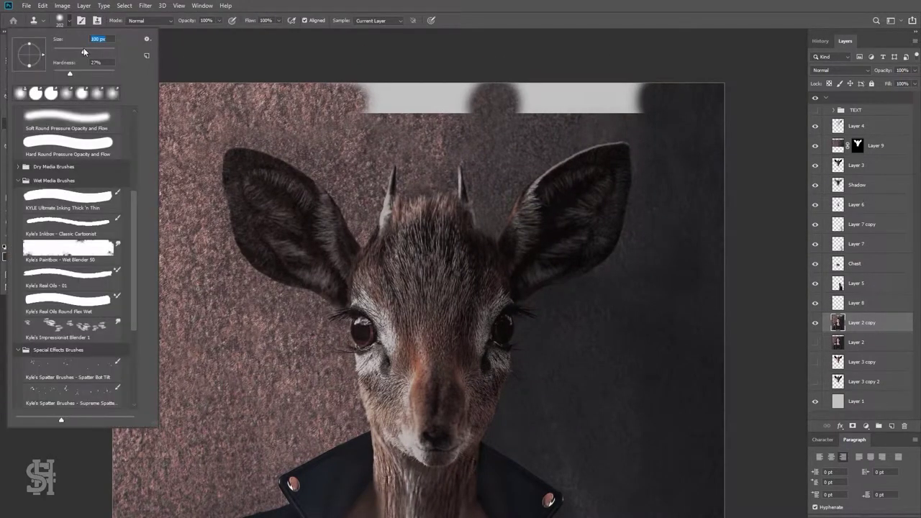
{"action": "left_click", "coordinate": [381, 71]}
{"action": "mouse_move", "coordinate": [435, 101]}
{"action": "left_mouse_down"}
{"action": "mouse_move", "coordinate": [355, 103]}
{"action": "mouse_move", "coordinate": [390, 130]}
{"action": "left_mouse_up"}
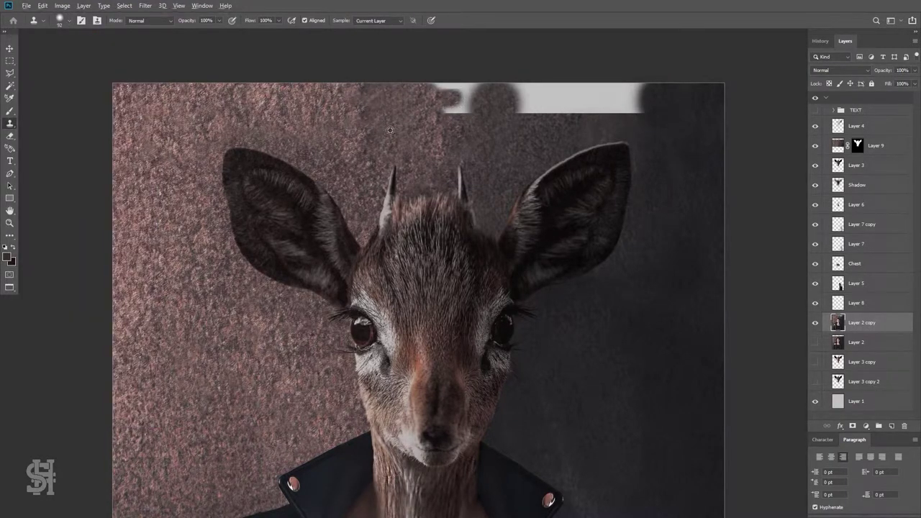
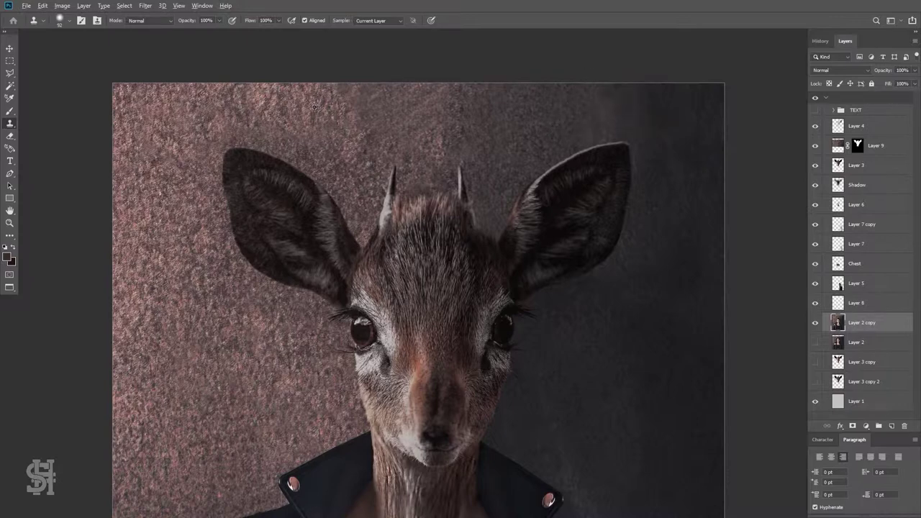
Apply an S-shaped Curves adjustment to Layer 2 copy, deepening shadows and brightening highlights.
{"action": "key", "text": "ctrl+0"}
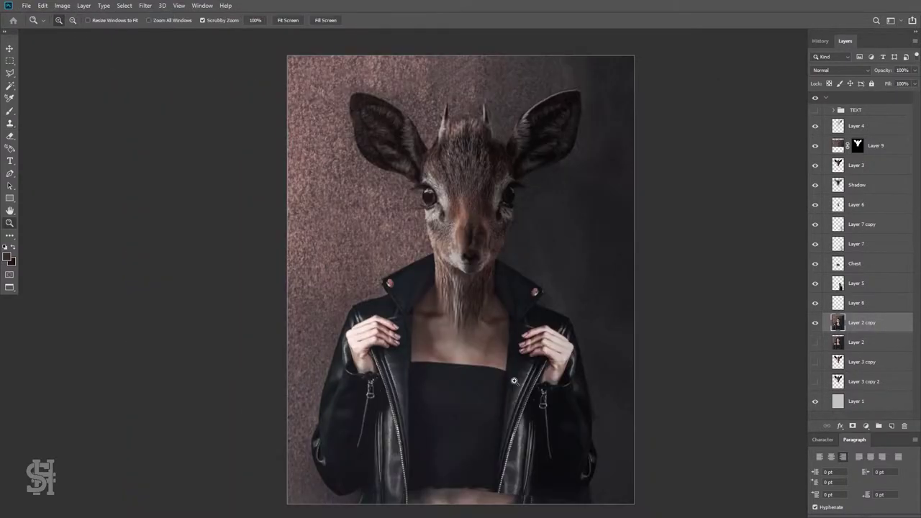
{"action": "left_click", "coordinate": [61, 5]}
{"action": "left_click", "coordinate": [201, 52]}
{"action": "left_click", "coordinate": [641, 337]}
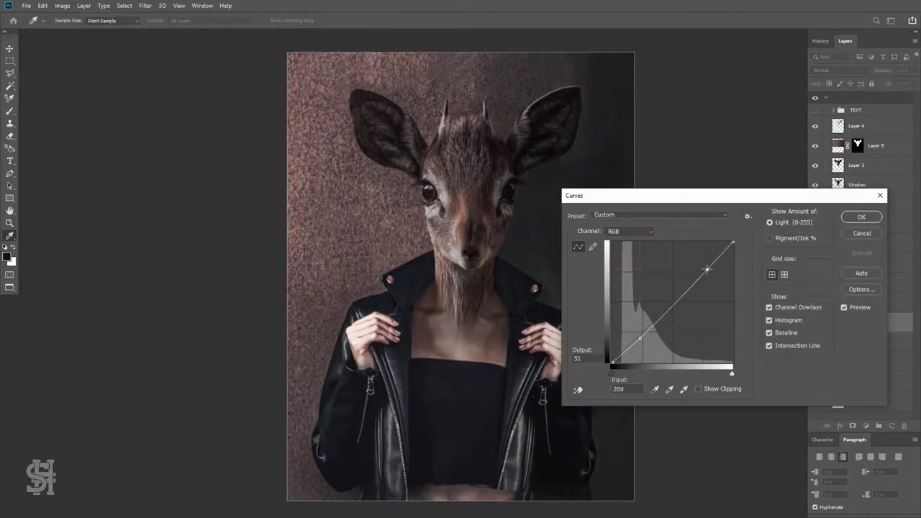
{"action": "left_click_drag", "start_coordinate": [640, 338], "coordinate": [640, 340]}
{"action": "left_click_drag", "start_coordinate": [702, 267], "coordinate": [697, 264]}
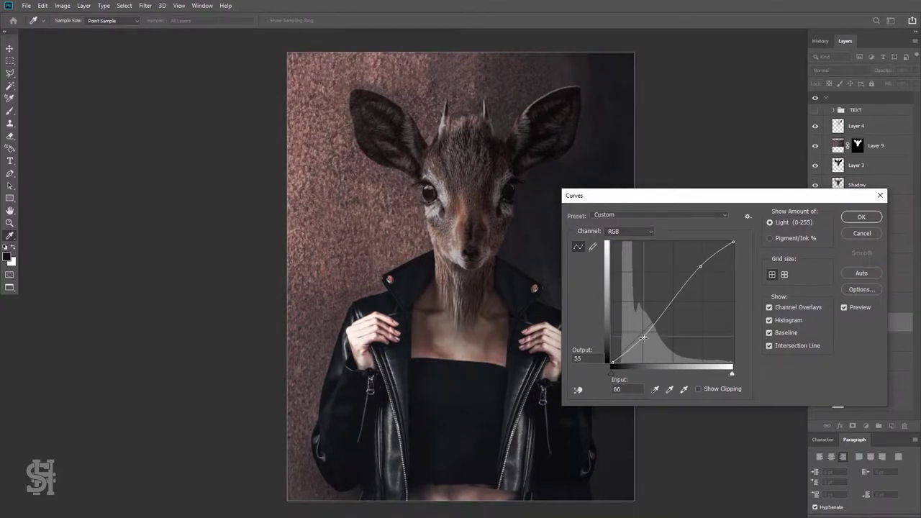
{"action": "left_click", "coordinate": [853, 215]}
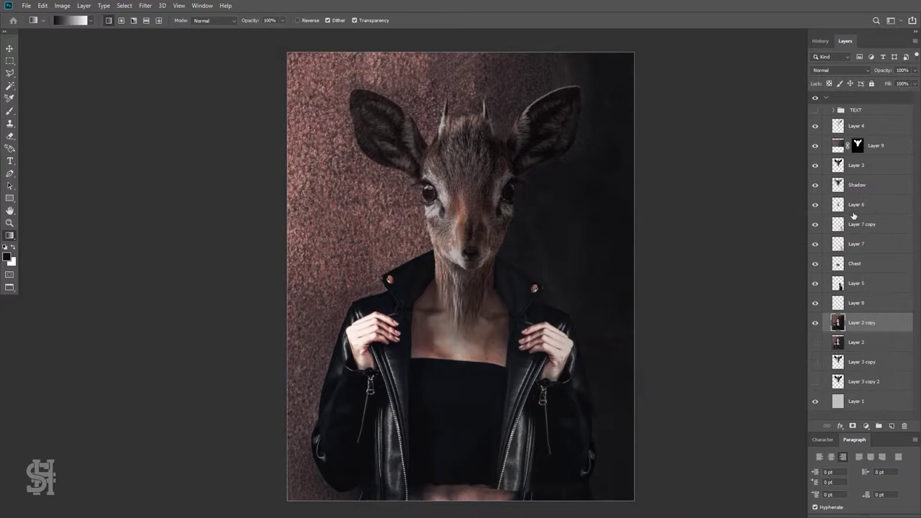
Add contrast-boosting Curves adjustments to Layer 5 and the next layer.
{"action": "left_click", "coordinate": [819, 286]}
{"action": "left_click", "coordinate": [42, 5]}
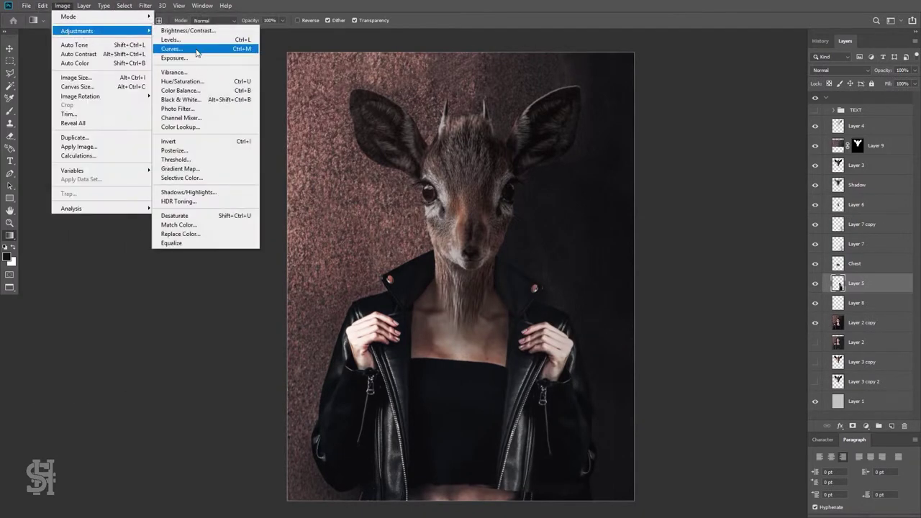
{"action": "left_click", "coordinate": [196, 49]}
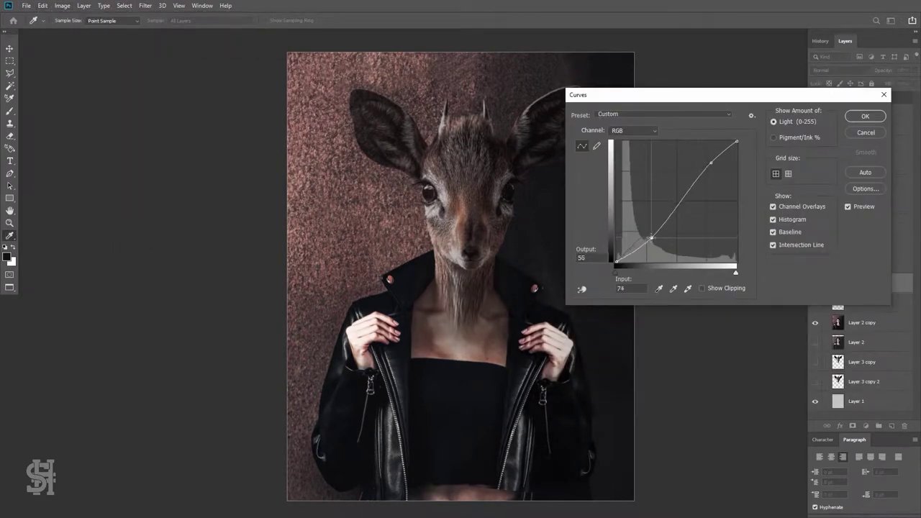
{"action": "left_click_drag", "start_coordinate": [648, 236], "coordinate": [649, 244]}
{"action": "left_click", "coordinate": [865, 116]}
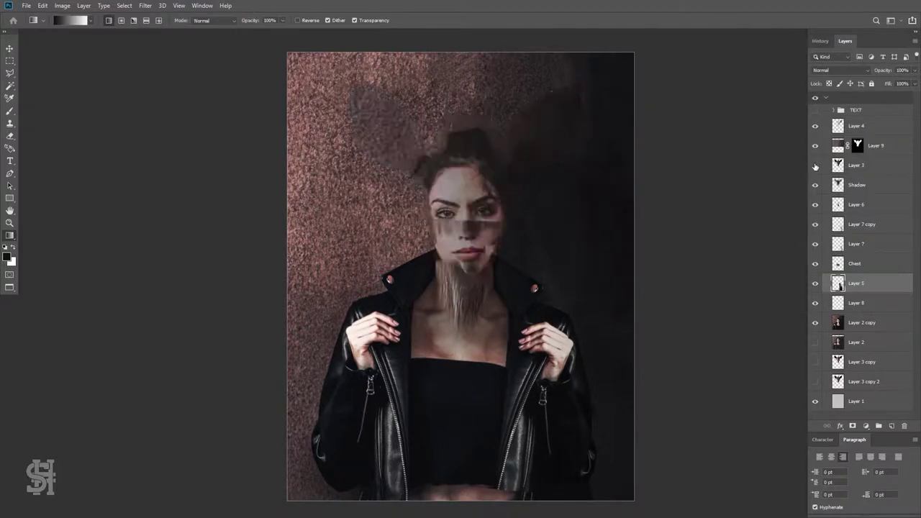
{"action": "left_click", "coordinate": [72, 5]}
{"action": "left_click", "coordinate": [195, 49]}
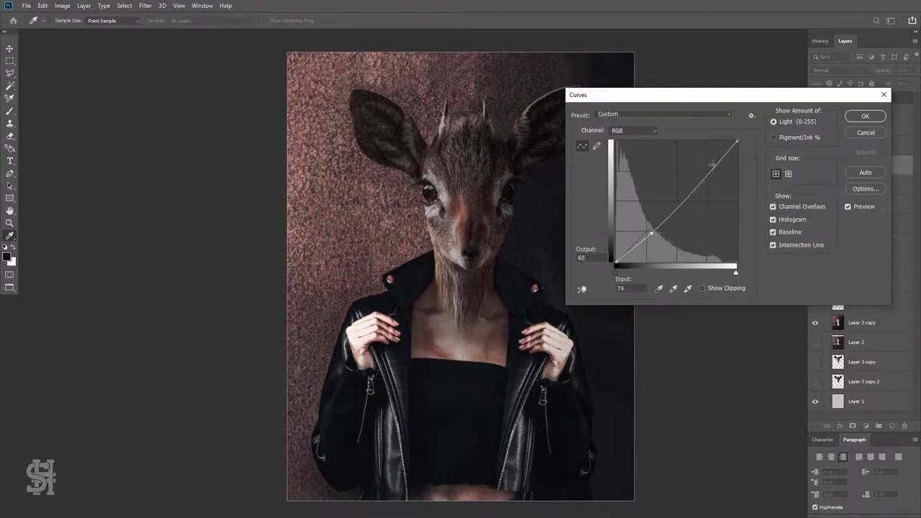
{"action": "left_click_drag", "start_coordinate": [711, 165], "coordinate": [709, 162]}
{"action": "left_click", "coordinate": [865, 116]}
Adjust the Shadow layer's fill and apply Curves to it, then compare Layer 8's visibility.
{"action": "key", "text": "g"}
{"action": "left_click", "coordinate": [863, 185]}
{"action": "left_click", "coordinate": [913, 83]}
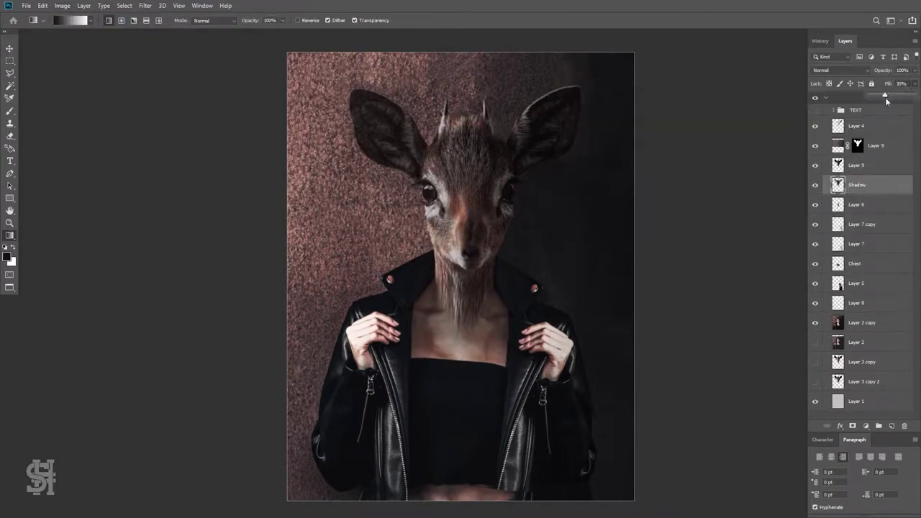
{"action": "left_click", "coordinate": [62, 5]}
{"action": "mouse_move", "coordinate": [87, 49]}
{"action": "left_click", "coordinate": [196, 49]}
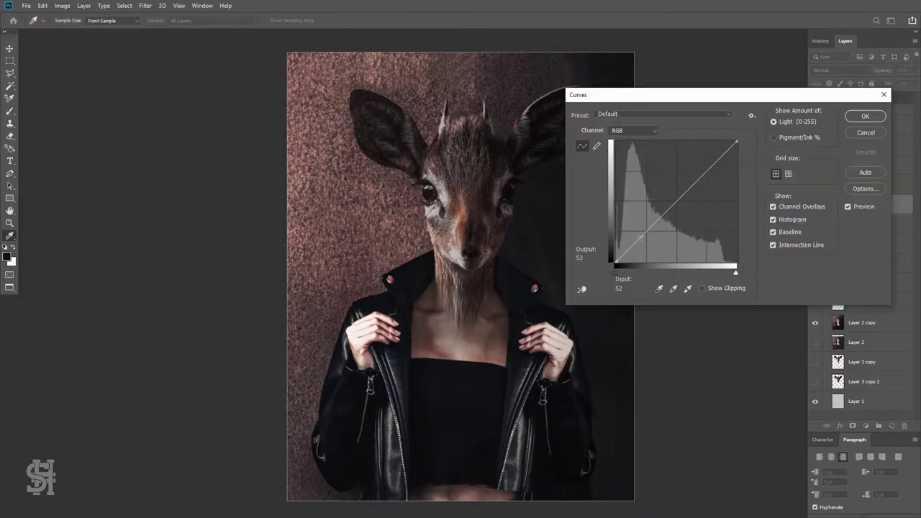
{"action": "left_click", "coordinate": [864, 116]}
{"action": "left_click", "coordinate": [815, 302]}
{"action": "left_click", "coordinate": [815, 302]}
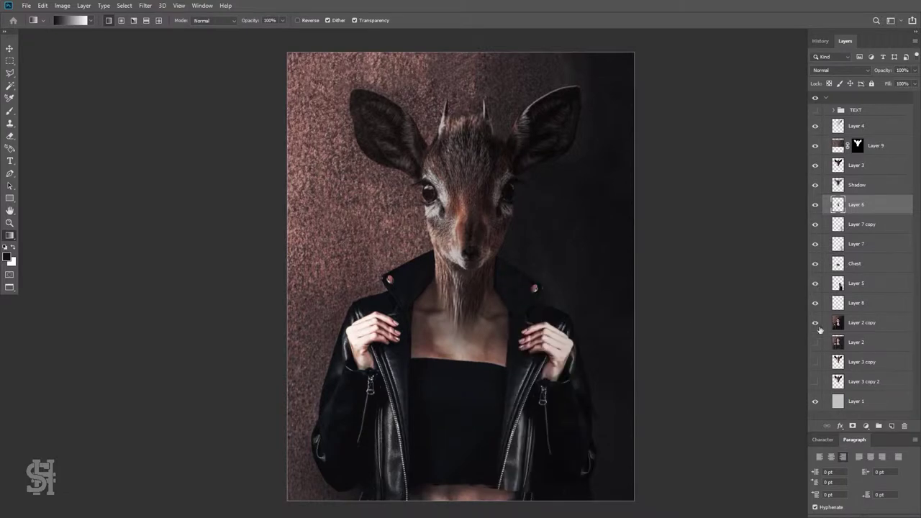
Adjust Layer 7's fill and nudge all layers slightly on the canvas.
{"action": "left_click", "coordinate": [868, 247]}
{"action": "left_click", "coordinate": [914, 83]}
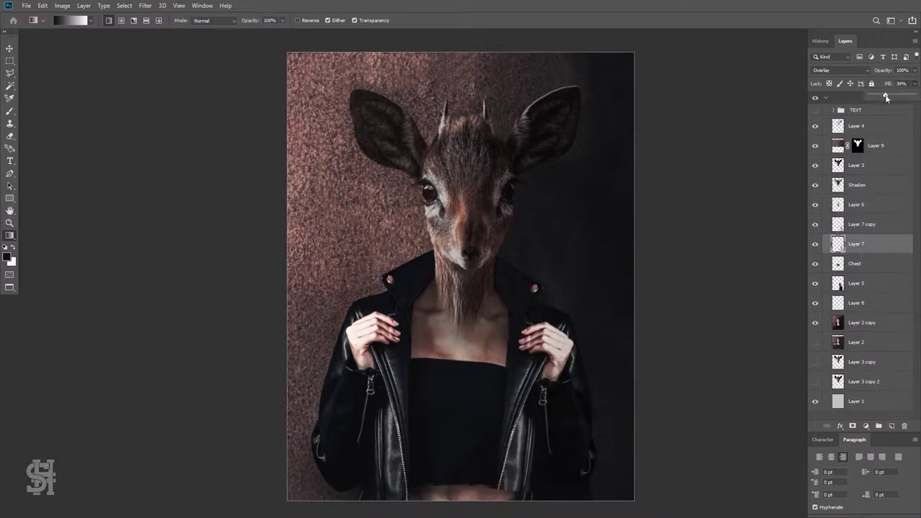
{"action": "key", "text": "alt+bracketright"}
{"action": "key", "text": "ctrl+alt+a"}
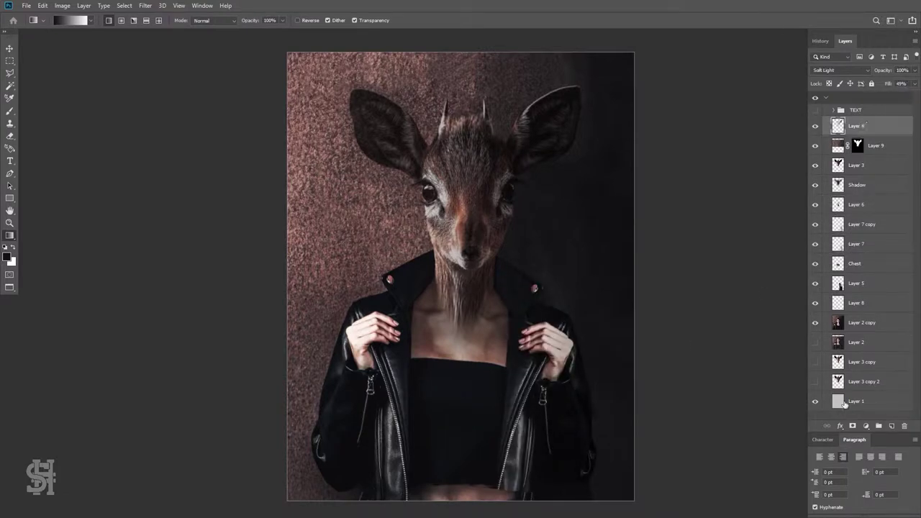
{"action": "key", "text": "v"}
{"action": "mouse_move", "coordinate": [529, 268]}
{"action": "left_mouse_down"}
{"action": "mouse_move", "coordinate": [518, 301]}
{"action": "mouse_move", "coordinate": [517, 274]}
{"action": "left_mouse_up"}
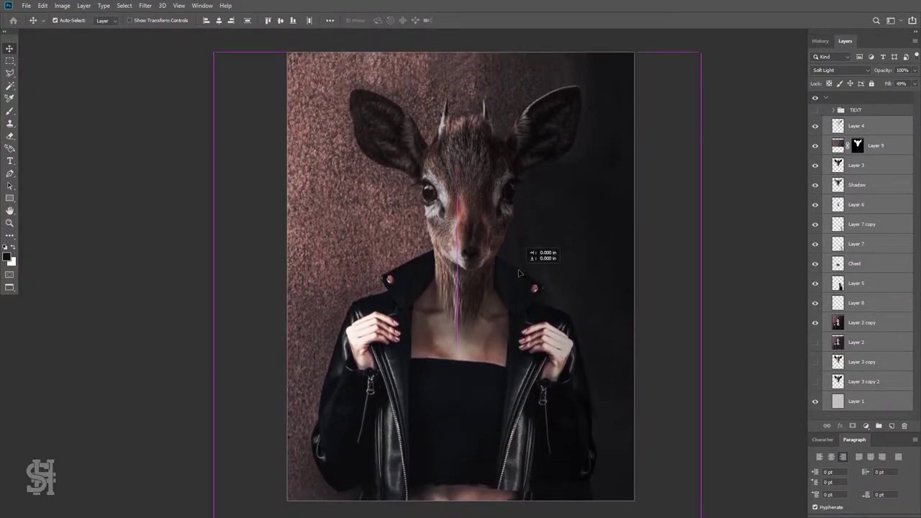
Add Layer 10 above Layer 4 with a black-to-transparent gradient darkening the lower canvas.
{"action": "left_click", "coordinate": [864, 323]}
{"action": "left_click", "coordinate": [863, 127]}
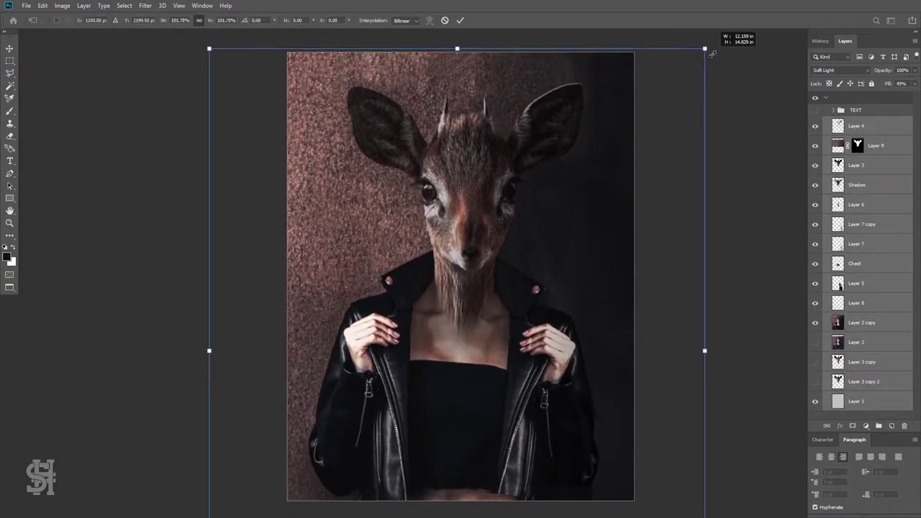
{"action": "left_click", "coordinate": [890, 427]}
{"action": "key", "text": "g"}
{"action": "left_click", "coordinate": [72, 20]}
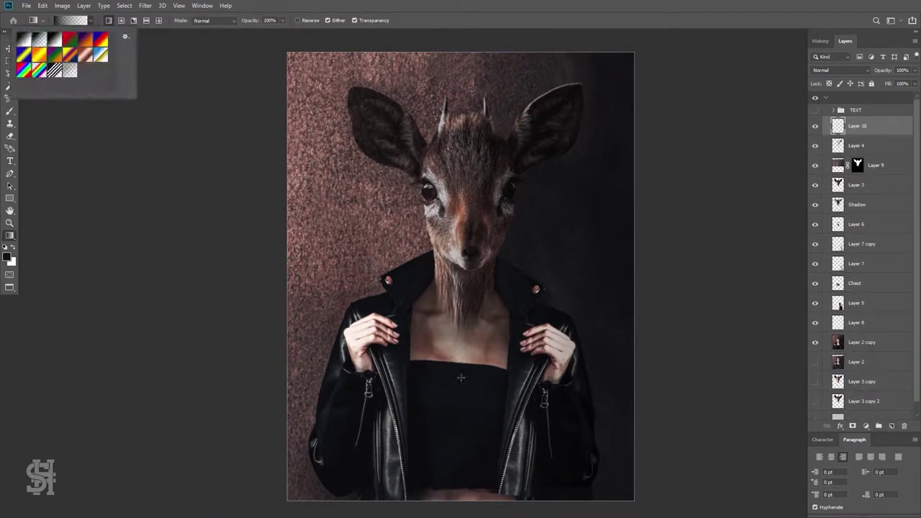
{"action": "left_click_drag", "start_coordinate": [518, 475], "coordinate": [517, 233]}
{"action": "left_click_drag", "start_coordinate": [425, 347], "coordinate": [488, 501]}
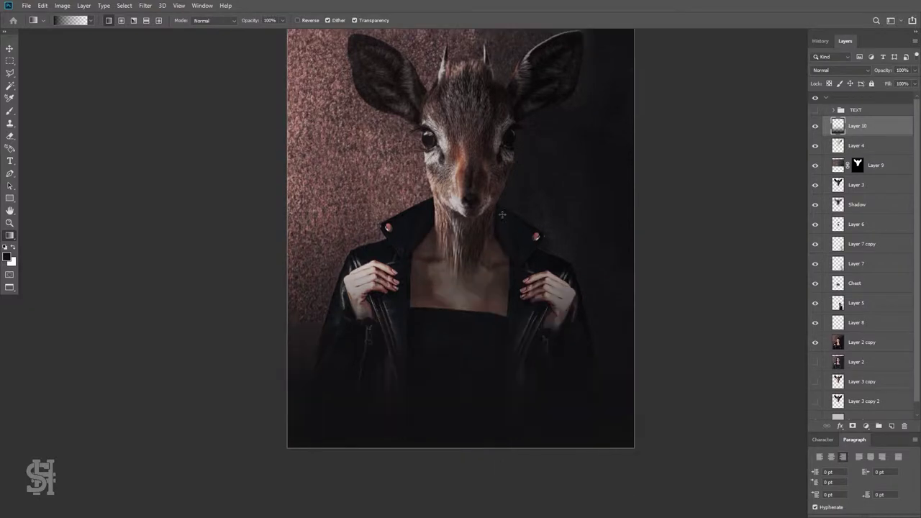
Set Layer 10 to Multiply blend mode with 86% fill.
{"action": "left_click", "coordinate": [840, 70]}
{"action": "left_click", "coordinate": [827, 104]}
{"action": "left_click", "coordinate": [914, 83]}
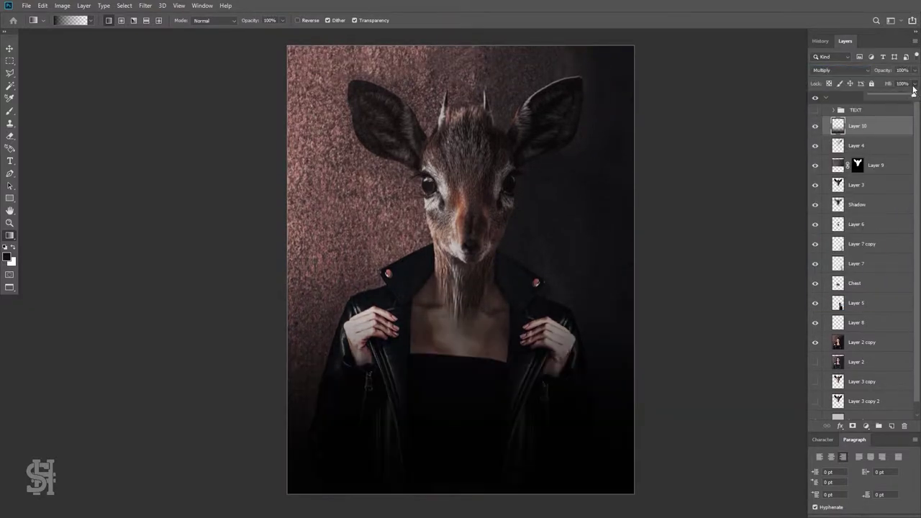
{"action": "mouse_move", "coordinate": [891, 95]}
{"action": "left_mouse_down"}
{"action": "mouse_move", "coordinate": [910, 97]}
{"action": "mouse_move", "coordinate": [894, 106]}
{"action": "left_mouse_up"}
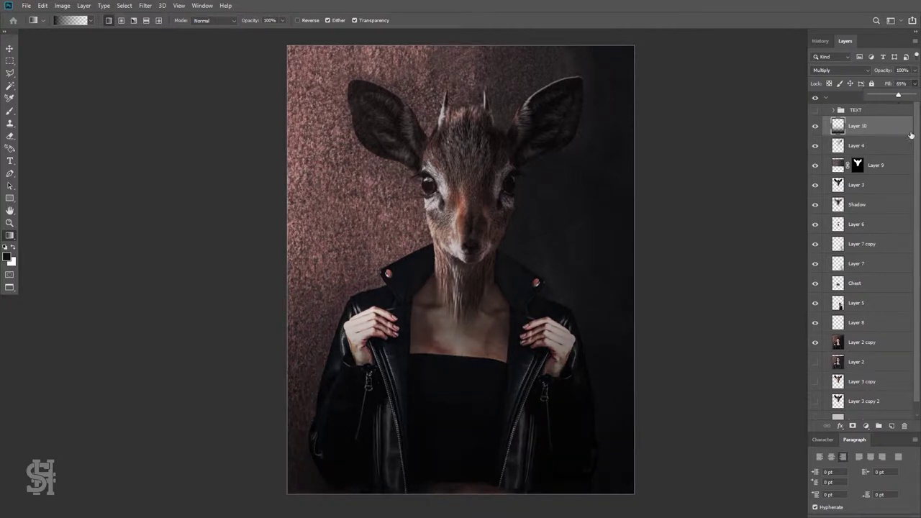
Create a new empty Layer 11 above the gradient layer.
{"action": "key", "text": "ctrl+shift+alt+n"}
{"action": "scroll", "coordinate": [526, 421], "scroll_direction": "down", "scroll_amount": 2}
{"action": "scroll", "coordinate": [526, 421], "scroll_direction": "up", "scroll_amount": 2}
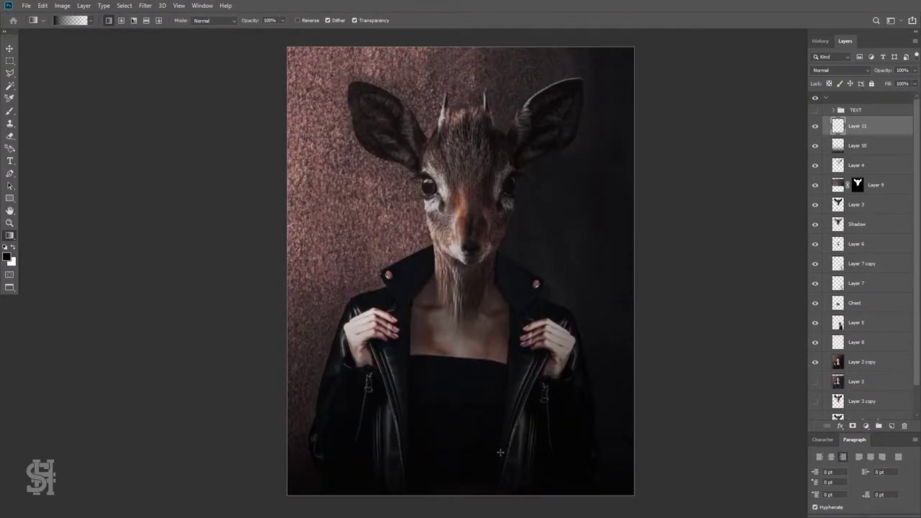
{"action": "scroll", "coordinate": [500, 452], "scroll_direction": "down", "scroll_amount": 2}
{"action": "scroll", "coordinate": [500, 452], "scroll_direction": "up", "scroll_amount": 2}
{"action": "scroll", "coordinate": [686, 163], "scroll_direction": "down", "scroll_amount": 1}
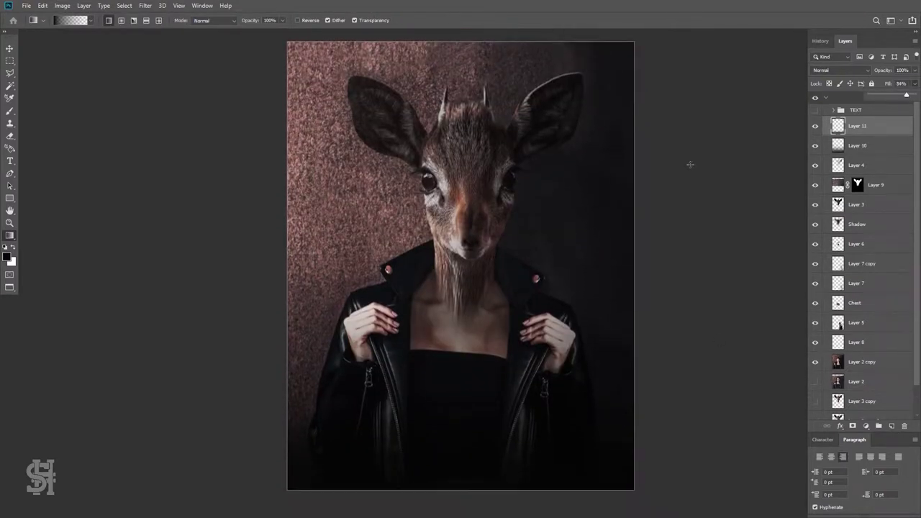
{"action": "left_click", "coordinate": [10, 197]}
Draw a thin white full-width bar and rotate it diagonally across the face.
{"action": "left_click_drag", "start_coordinate": [286, 135], "coordinate": [805, 146]}
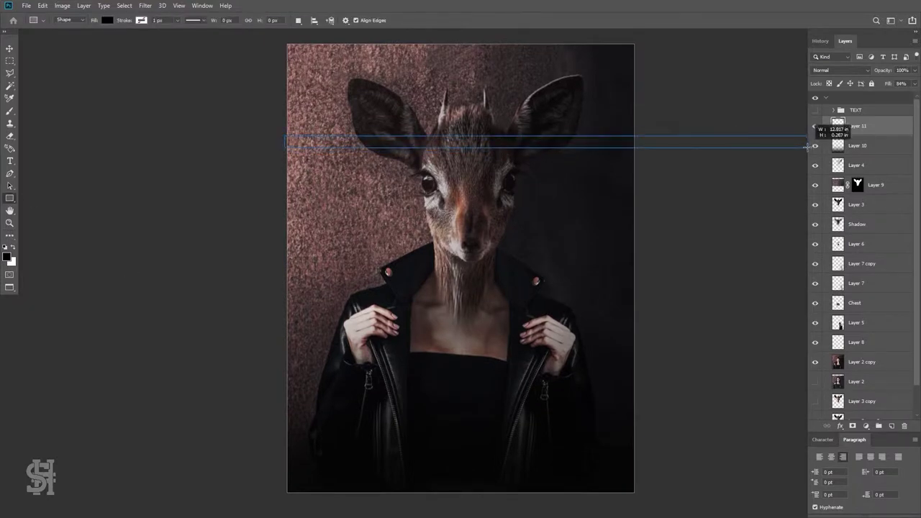
{"action": "left_click", "coordinate": [677, 291]}
{"action": "left_click", "coordinate": [683, 310]}
{"action": "left_click", "coordinate": [677, 342]}
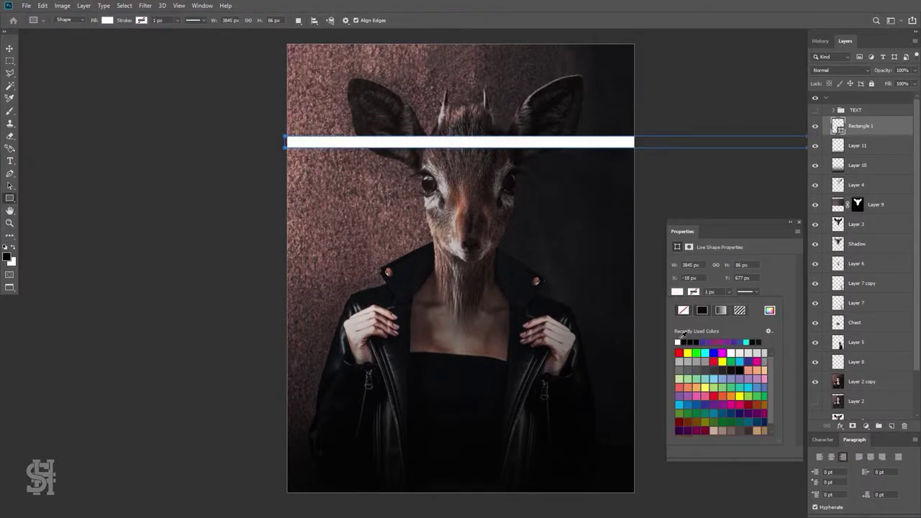
{"action": "key", "text": "ctrl+t"}
{"action": "left_click_drag", "start_coordinate": [468, 144], "coordinate": [467, 203]}
{"action": "mouse_move", "coordinate": [459, 238]}
{"action": "left_mouse_down"}
{"action": "mouse_move", "coordinate": [501, 225]}
{"action": "mouse_move", "coordinate": [481, 244]}
{"action": "left_mouse_up"}
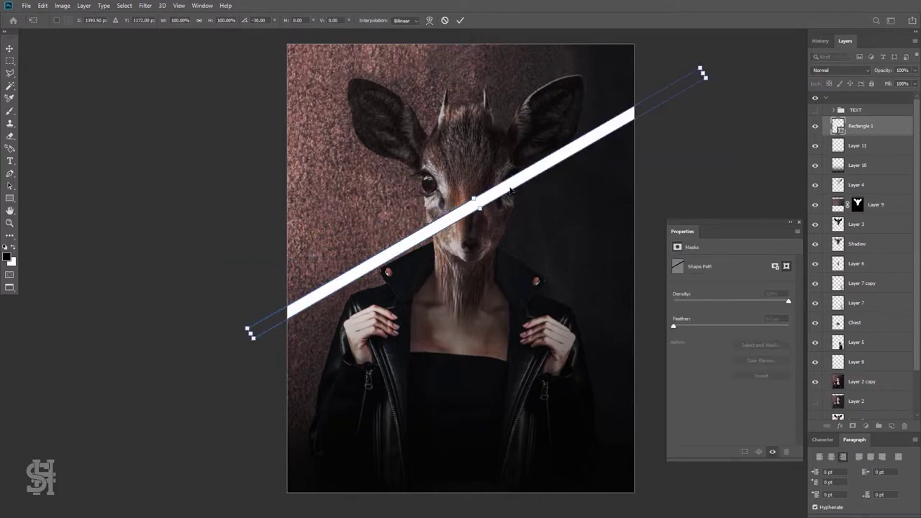
{"action": "key", "text": "Return"}
Duplicate the diagonal bar, offset it parallel below, and move both stripes lower.
{"action": "right_click", "coordinate": [871, 125]}
{"action": "left_click", "coordinate": [791, 154]}
{"action": "key", "text": "Return"}
{"action": "left_click_drag", "start_coordinate": [560, 123], "coordinate": [565, 167]}
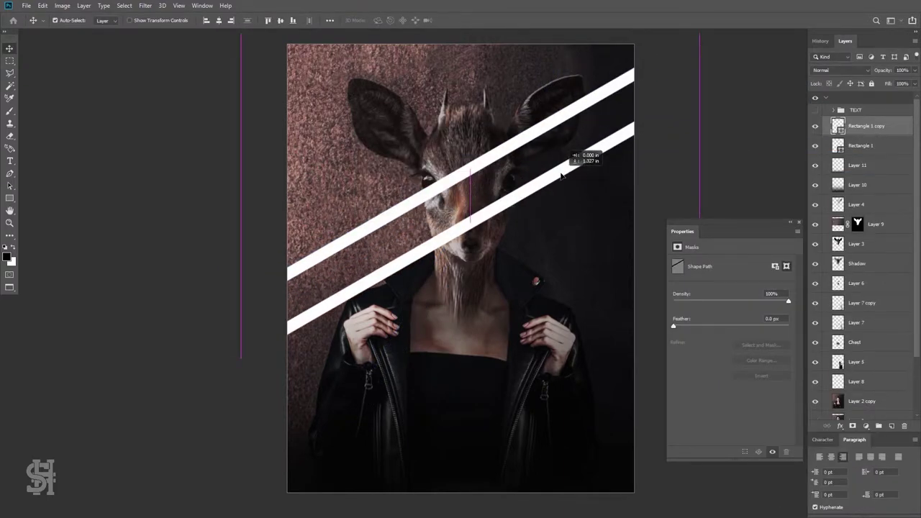
{"action": "mouse_move", "coordinate": [496, 172]}
{"action": "left_mouse_down"}
{"action": "mouse_move", "coordinate": [487, 175]}
{"action": "mouse_move", "coordinate": [508, 201]}
{"action": "mouse_move", "coordinate": [509, 179]}
{"action": "mouse_move", "coordinate": [492, 148]}
{"action": "mouse_move", "coordinate": [507, 177]}
{"action": "mouse_move", "coordinate": [534, 169]}
{"action": "mouse_move", "coordinate": [526, 151]}
{"action": "left_mouse_up"}
{"action": "left_click", "coordinate": [530, 167], "text": "shift"}
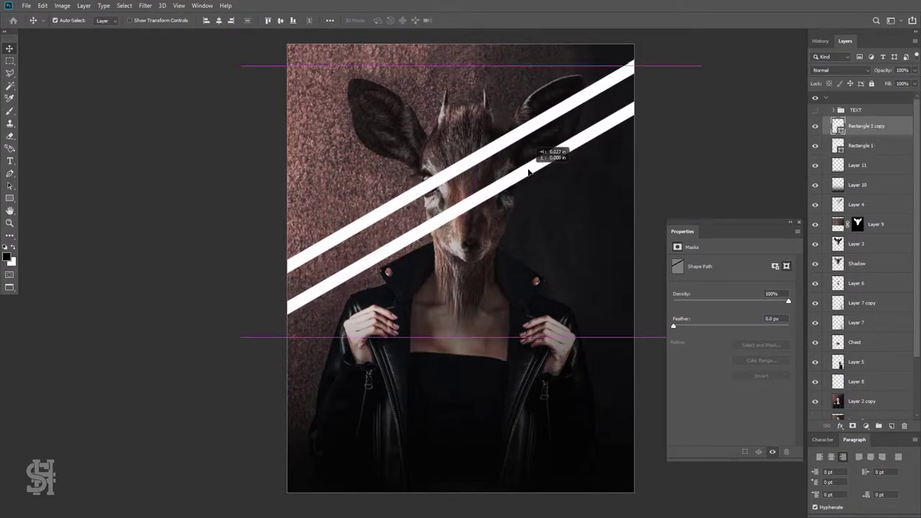
Merge the two stripes into one layer and duplicate the merged stripes layer.
{"action": "right_click", "coordinate": [861, 128]}
{"action": "left_click", "coordinate": [799, 302]}
{"action": "right_click", "coordinate": [862, 134]}
{"action": "left_click", "coordinate": [813, 148]}
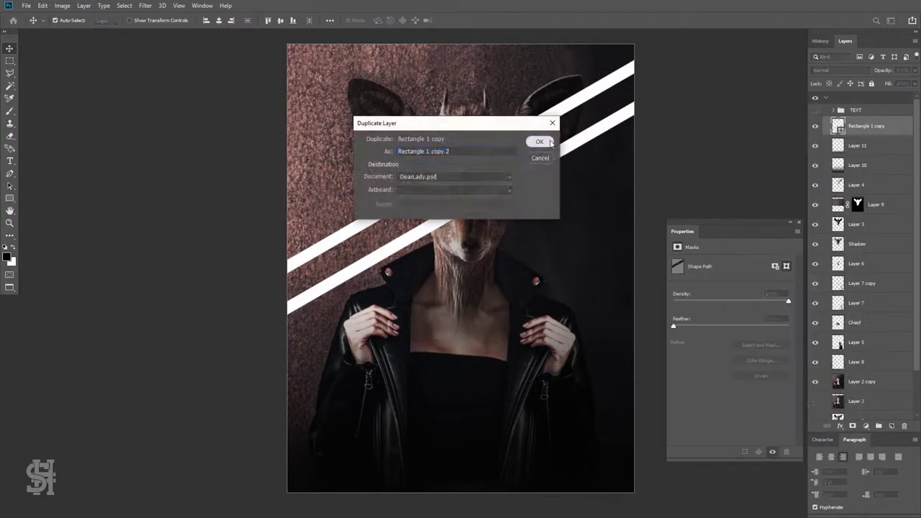
{"action": "key", "text": "Return"}
{"action": "right_click", "coordinate": [862, 146]}
{"action": "left_click", "coordinate": [799, 241]}
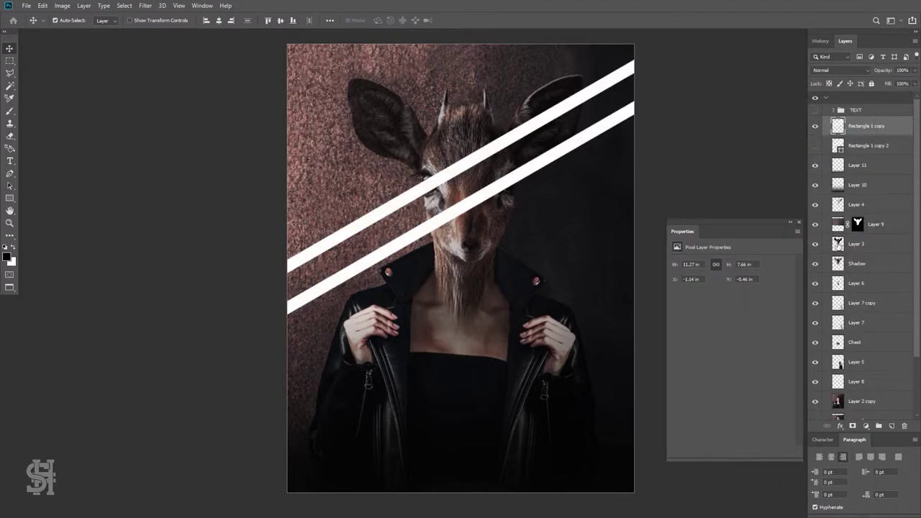
{"action": "left_click", "coordinate": [863, 126]}
{"action": "left_click", "coordinate": [837, 165], "text": "ctrl"}
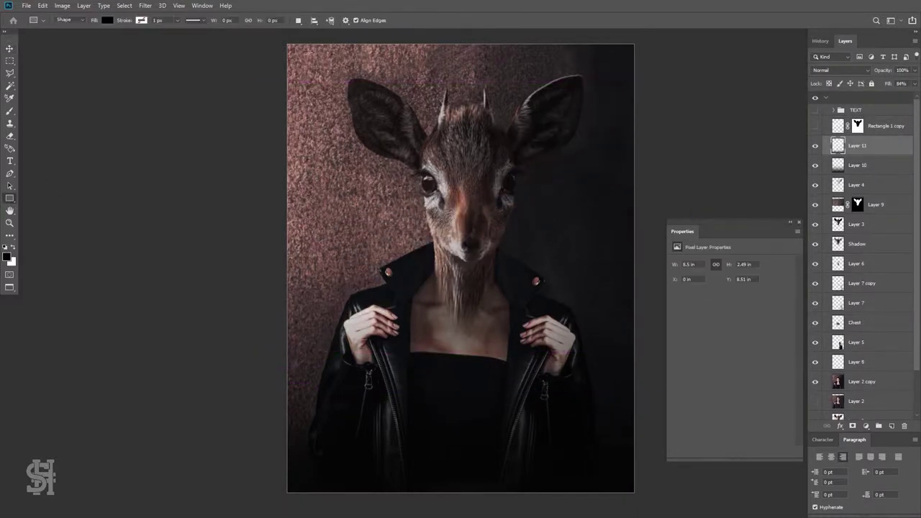
Draw a tall white bar and transform it into a diagonal stripe toward the top-right.
{"action": "left_click_drag", "start_coordinate": [317, 44], "coordinate": [336, 494]}
{"action": "left_click", "coordinate": [676, 291]}
{"action": "left_click", "coordinate": [712, 332]}
{"action": "key", "text": "v"}
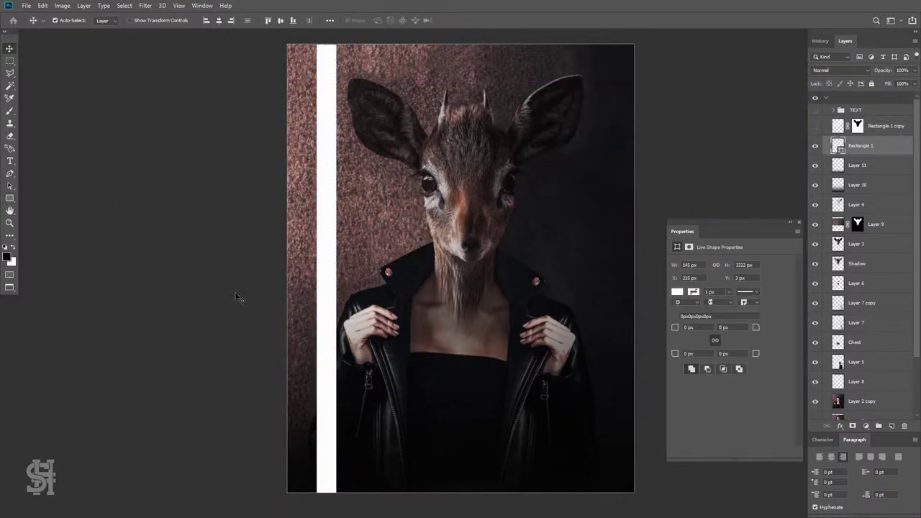
{"action": "key", "text": "ctrl+t"}
{"action": "left_click_drag", "start_coordinate": [338, 44], "coordinate": [349, 280]}
{"action": "left_click_drag", "start_coordinate": [468, 189], "coordinate": [590, 55]}
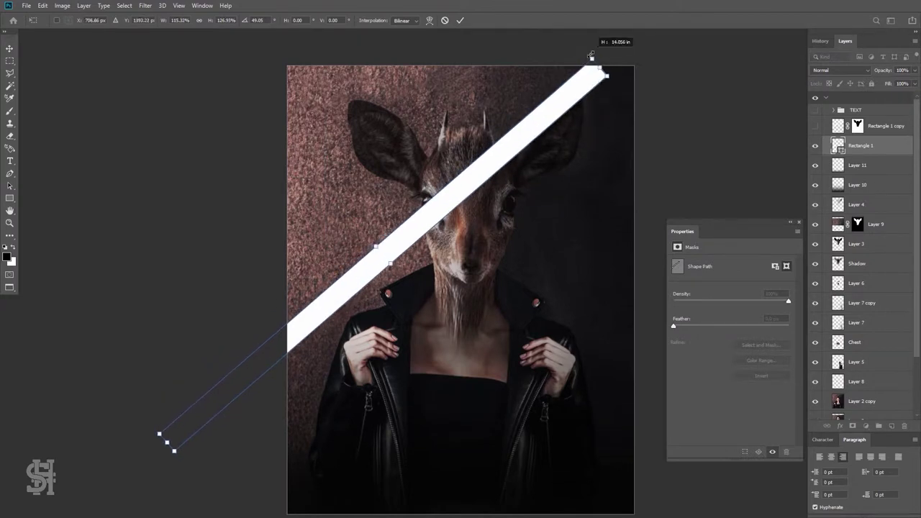
{"action": "key", "text": "Return"}
{"action": "mouse_move", "coordinate": [469, 129]}
{"action": "left_mouse_down"}
{"action": "mouse_move", "coordinate": [450, 94]}
{"action": "mouse_move", "coordinate": [509, 127]}
{"action": "left_mouse_up"}
{"action": "left_click", "coordinate": [536, 142]}
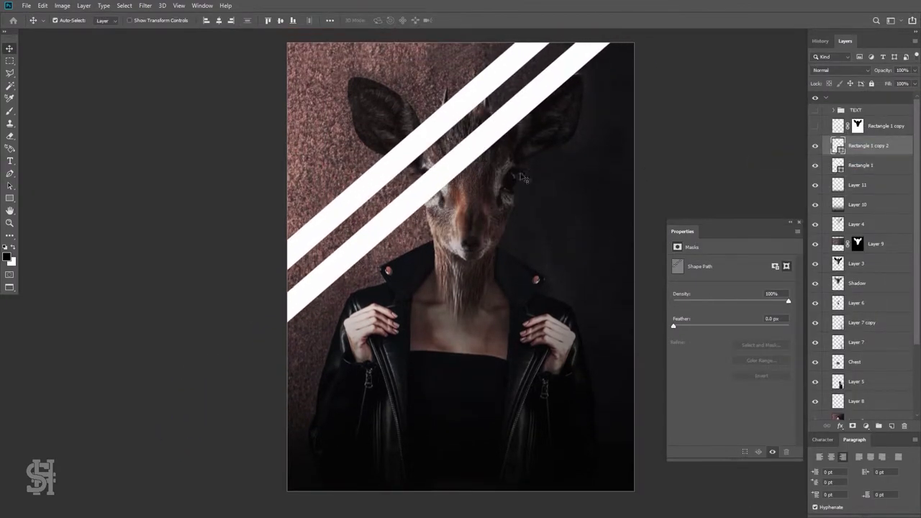
Merge and rasterize the stripe layers, deleting the unused hidden stripe layer.
{"action": "right_click", "coordinate": [867, 145]}
{"action": "left_click", "coordinate": [762, 378]}
{"action": "right_click", "coordinate": [867, 145]}
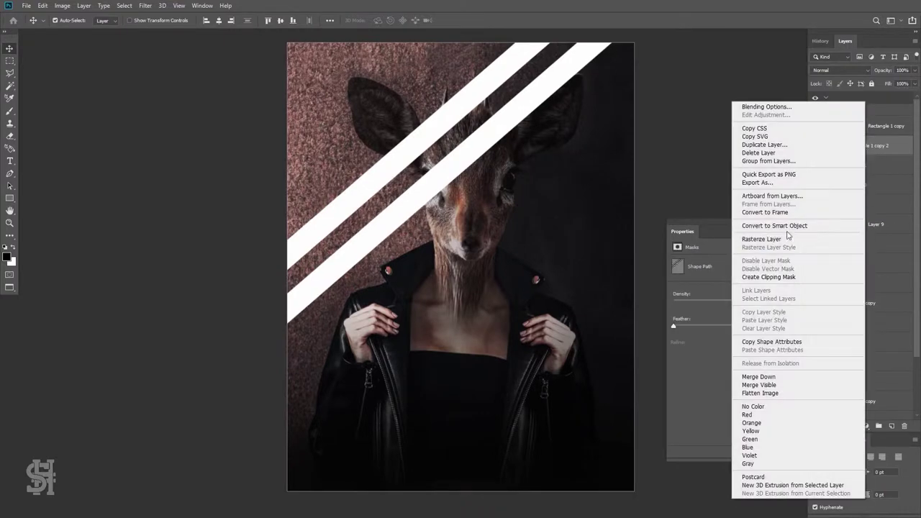
{"action": "left_click", "coordinate": [777, 180]}
{"action": "left_click", "coordinate": [814, 145]}
{"action": "left_click", "coordinate": [815, 145]}
{"action": "left_click_drag", "start_coordinate": [867, 126], "coordinate": [904, 426]}
Mask the stripes out over the deer head using its inverted pixel selection.
{"action": "right_click", "coordinate": [837, 223]}
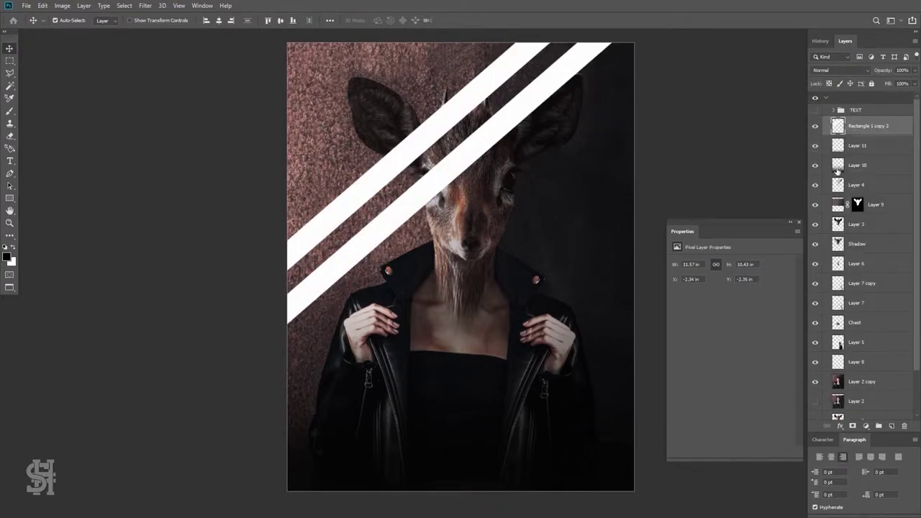
{"action": "left_click", "coordinate": [824, 255]}
{"action": "left_click", "coordinate": [867, 126]}
{"action": "left_click", "coordinate": [124, 5]}
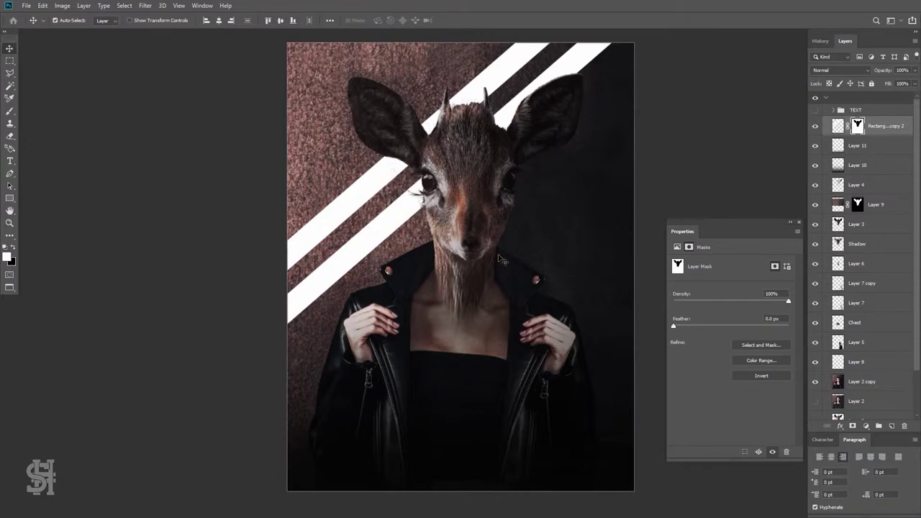
{"action": "right_click", "coordinate": [865, 130]}
{"action": "left_click", "coordinate": [784, 141]}
{"action": "key", "text": "Return"}
{"action": "right_click", "coordinate": [857, 126]}
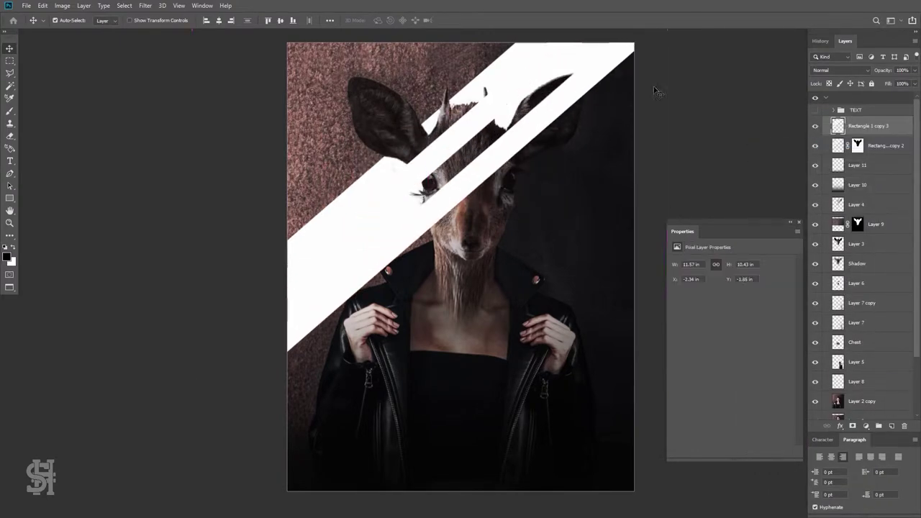
Keep Normal blending, select the stripe layer's pixels, and pick yellow ffba00.
{"action": "left_click", "coordinate": [839, 70]}
{"action": "left_click", "coordinate": [819, 77]}
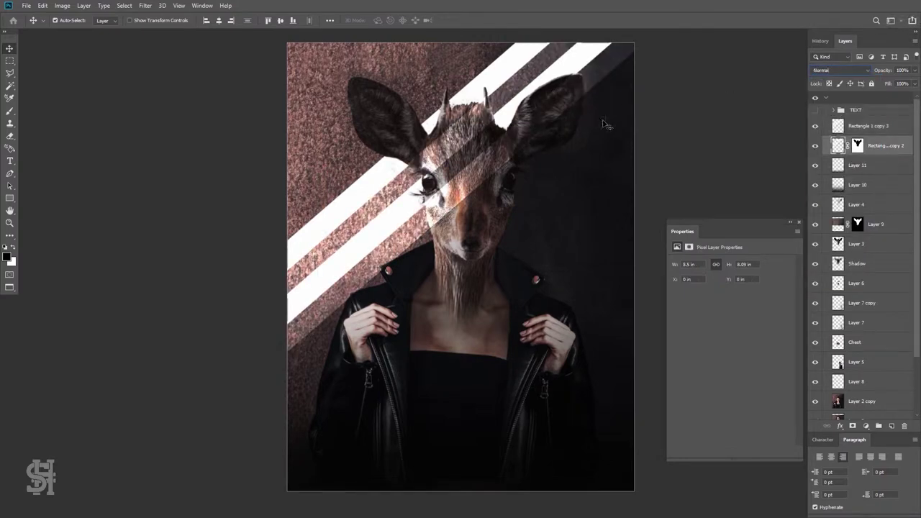
{"action": "right_click", "coordinate": [838, 147]}
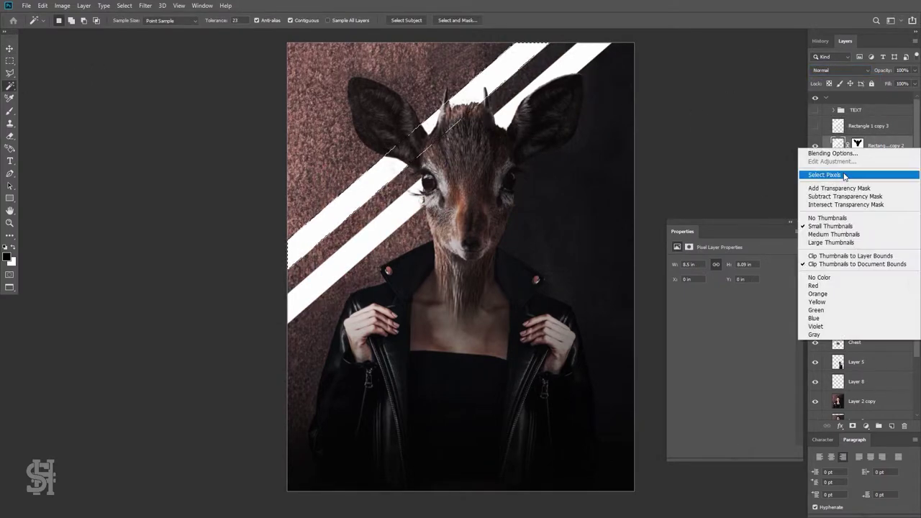
{"action": "left_click", "coordinate": [816, 175]}
{"action": "left_click", "coordinate": [7, 257]}
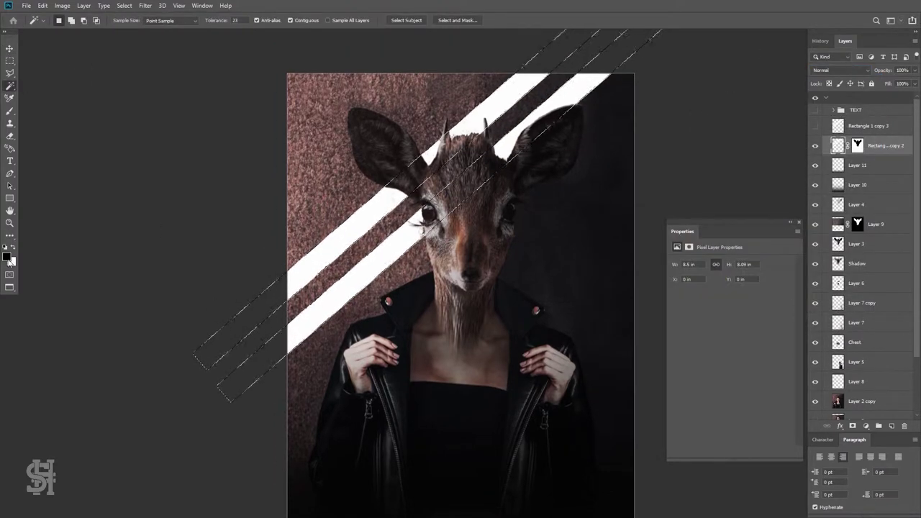
{"action": "left_click", "coordinate": [701, 215]}
{"action": "type", "text": "ffba00"}
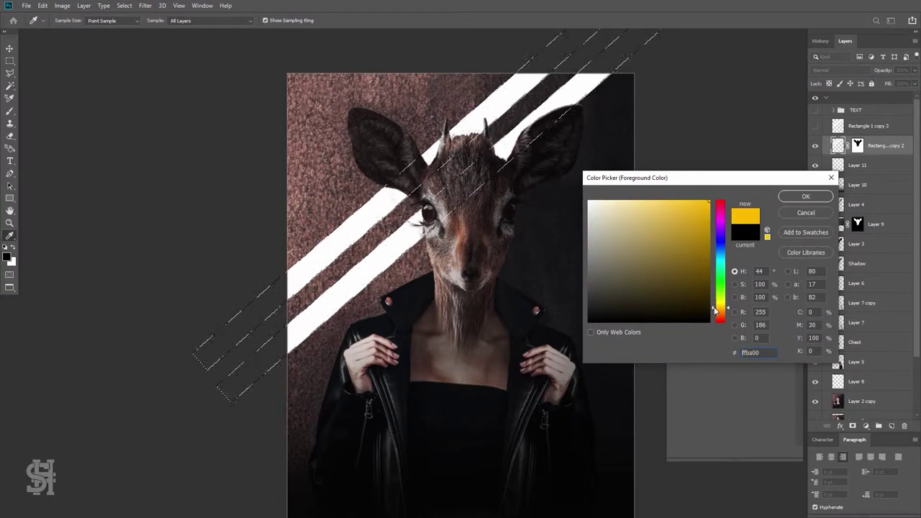
Paint the selected stripes yellow with a large brush, then deselect.
{"action": "key", "text": "Return"}
{"action": "key", "text": "b"}
{"action": "left_click", "coordinate": [60, 20]}
{"action": "mouse_move", "coordinate": [238, 338]}
{"action": "left_mouse_down"}
{"action": "mouse_move", "coordinate": [453, 143]}
{"action": "mouse_move", "coordinate": [605, 79]}
{"action": "left_mouse_up"}
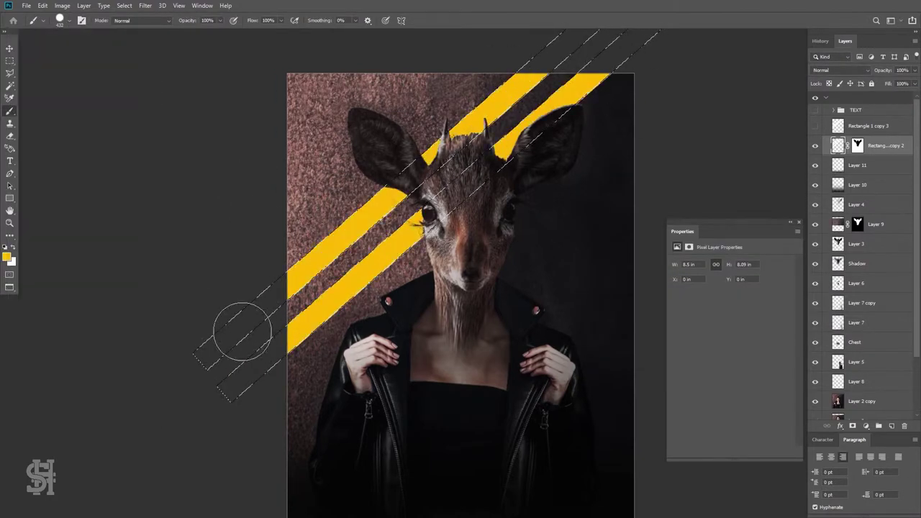
{"action": "key", "text": "m"}
{"action": "key", "text": "ctrl+d"}
{"action": "key", "text": "v"}
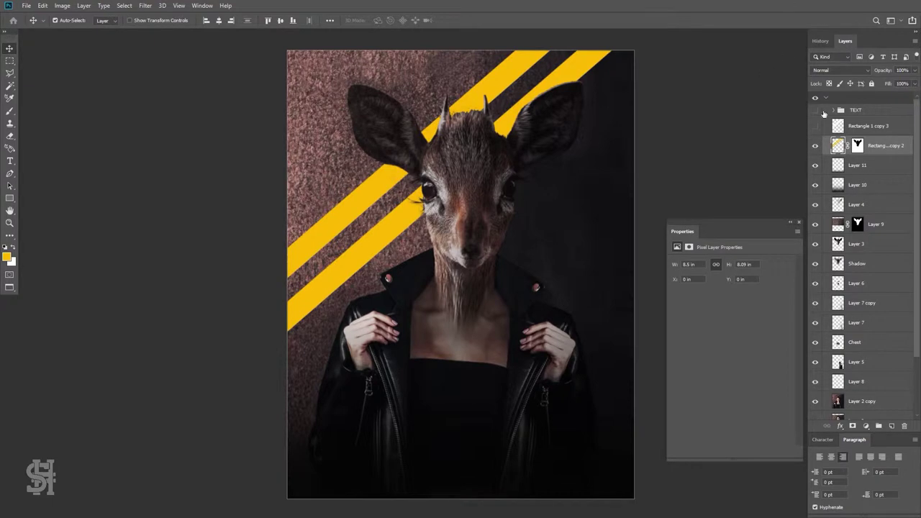
Hide the yellow stripes and recolour the spare white stripe copy yellow with Gradient Map.
{"action": "left_click", "coordinate": [815, 146]}
{"action": "left_click", "coordinate": [868, 126]}
{"action": "left_click", "coordinate": [815, 126]}
{"action": "left_click", "coordinate": [13, 263]}
{"action": "key", "text": "Escape"}
{"action": "left_click", "coordinate": [62, 6]}
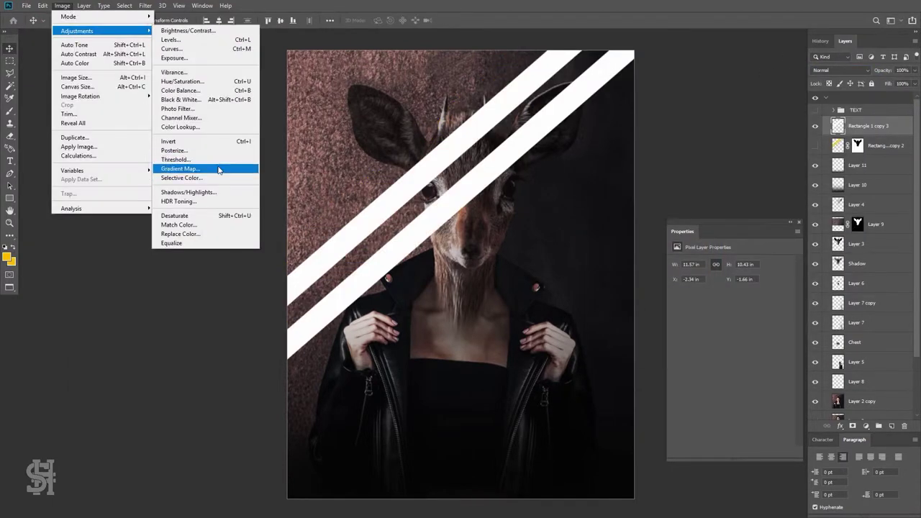
{"action": "left_click", "coordinate": [218, 168]}
{"action": "key", "text": "Return"}
Move the yellow stripe copy into the poster's lower-right corner.
{"action": "mouse_move", "coordinate": [597, 143]}
{"action": "left_mouse_down"}
{"action": "mouse_move", "coordinate": [638, 288]}
{"action": "mouse_move", "coordinate": [596, 282]}
{"action": "left_mouse_up"}
{"action": "key", "text": "m"}
{"action": "left_click_drag", "start_coordinate": [307, 259], "coordinate": [327, 240]}
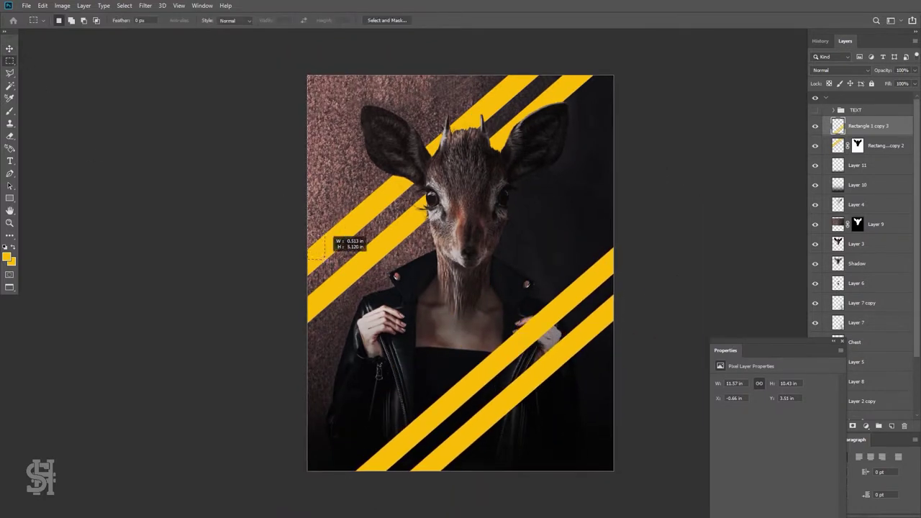
{"action": "left_click", "coordinate": [9, 49]}
{"action": "left_click_drag", "start_coordinate": [592, 320], "coordinate": [615, 384]}
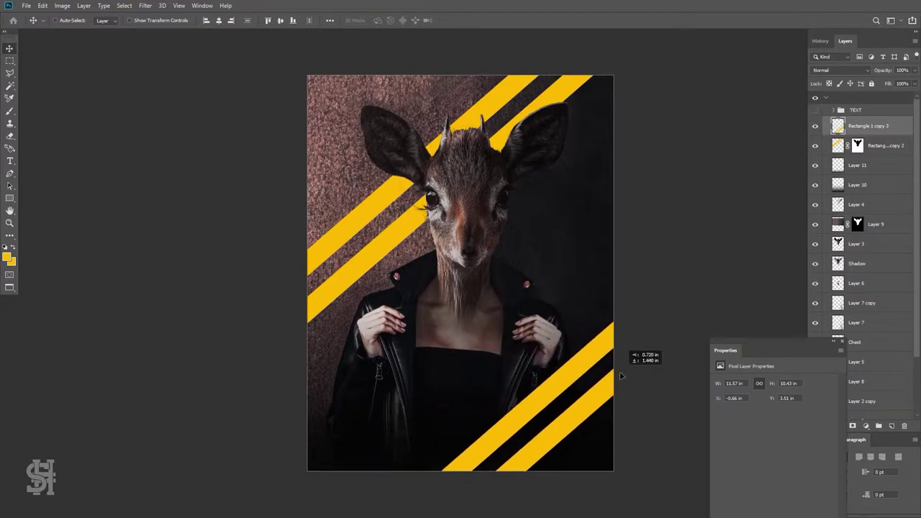
{"action": "left_click_drag", "start_coordinate": [615, 385], "coordinate": [619, 376]}
Draw a thin yellow bar, rotate it 45° onto the stripes, rasterize it and move it upper-left.
{"action": "key", "text": "u"}
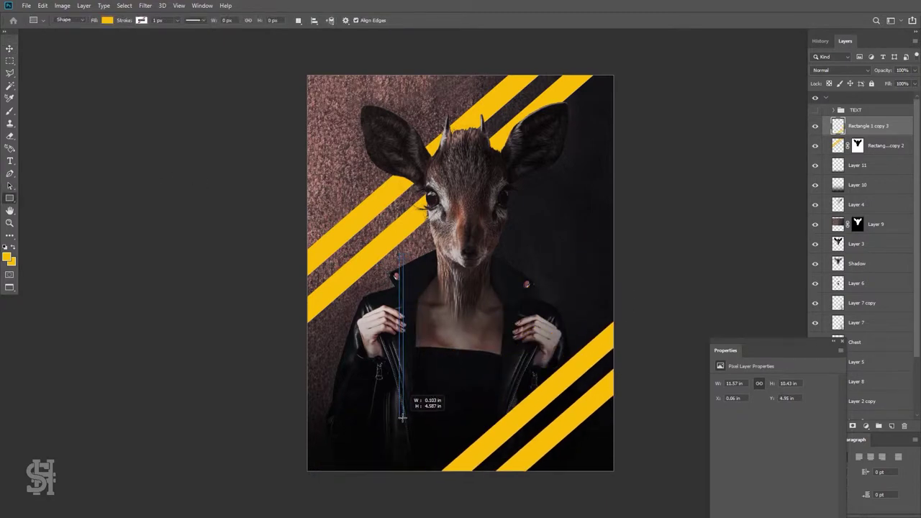
{"action": "left_click_drag", "start_coordinate": [402, 417], "coordinate": [402, 418]}
{"action": "left_click", "coordinate": [9, 49]}
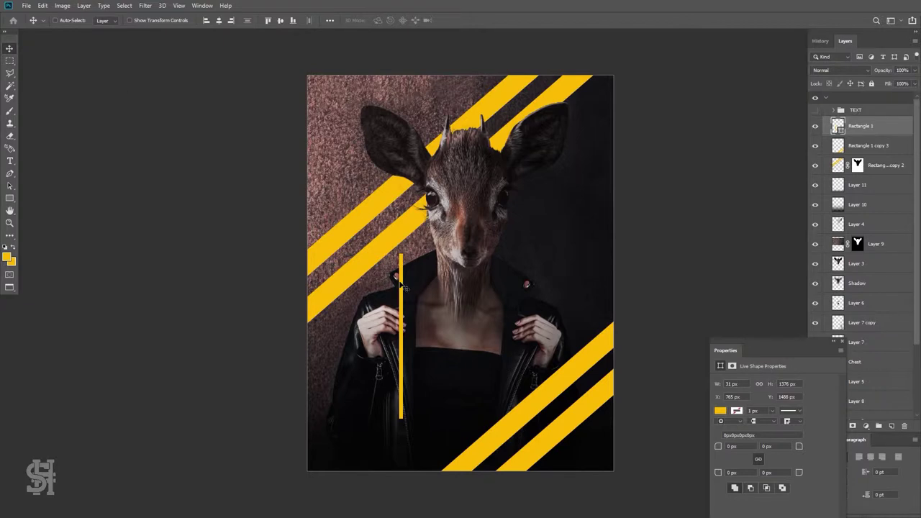
{"action": "key", "text": "ctrl+t"}
{"action": "mouse_move", "coordinate": [550, 267]}
{"action": "left_mouse_down"}
{"action": "mouse_move", "coordinate": [424, 320]}
{"action": "mouse_move", "coordinate": [379, 267]}
{"action": "mouse_move", "coordinate": [522, 417]}
{"action": "left_mouse_up"}
{"action": "key", "text": "Return"}
{"action": "key", "text": "ctrl+t"}
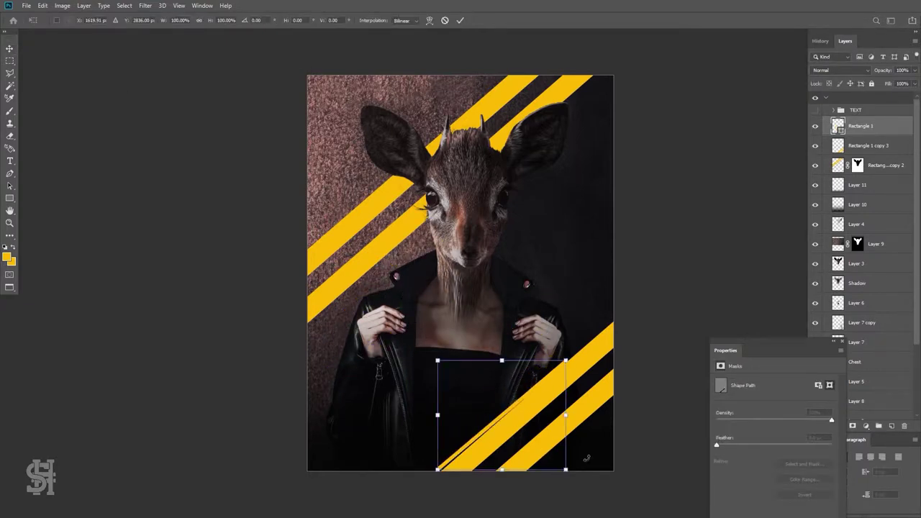
{"action": "key", "text": "Return"}
{"action": "right_click", "coordinate": [863, 127]}
{"action": "left_click", "coordinate": [776, 237]}
{"action": "left_click_drag", "start_coordinate": [551, 368], "coordinate": [415, 246]}
Select an end of the bar, duplicate it, and flip the copy horizontally and vertically.
{"action": "key", "text": "m"}
{"action": "mouse_move", "coordinate": [433, 217]}
{"action": "left_mouse_down"}
{"action": "mouse_move", "coordinate": [414, 257]}
{"action": "mouse_move", "coordinate": [337, 166]}
{"action": "mouse_move", "coordinate": [572, 237]}
{"action": "left_mouse_up"}
{"action": "key", "text": "v"}
{"action": "key", "text": "ctrl+j"}
{"action": "left_click", "coordinate": [43, 5]}
{"action": "left_click", "coordinate": [187, 386]}
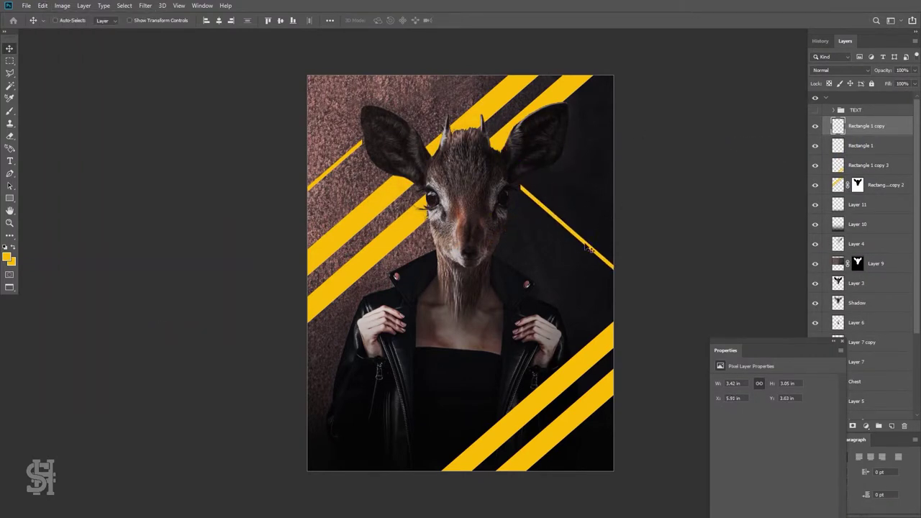
{"action": "left_click", "coordinate": [43, 5]}
{"action": "left_click", "coordinate": [183, 392]}
Shorten and reposition the upper-right and left thin stripes.
{"action": "left_click_drag", "start_coordinate": [517, 200], "coordinate": [532, 195]}
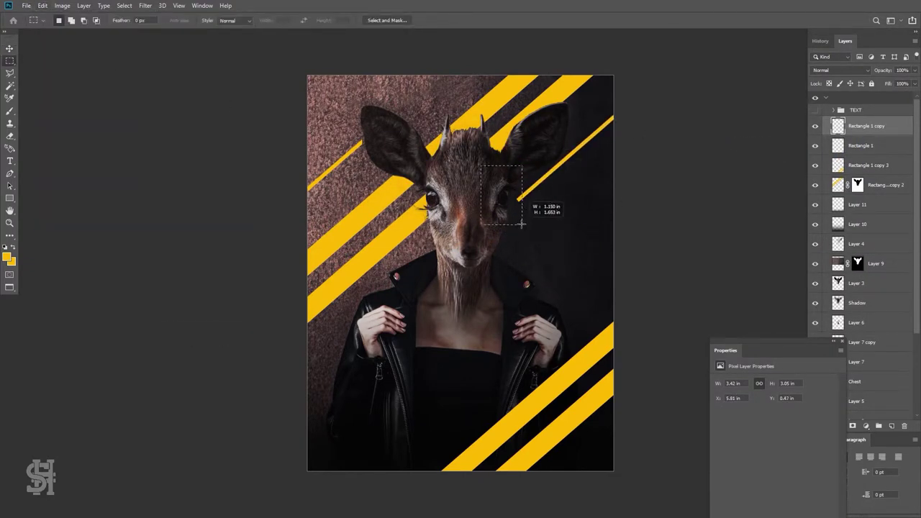
{"action": "left_click_drag", "start_coordinate": [507, 247], "coordinate": [512, 236]}
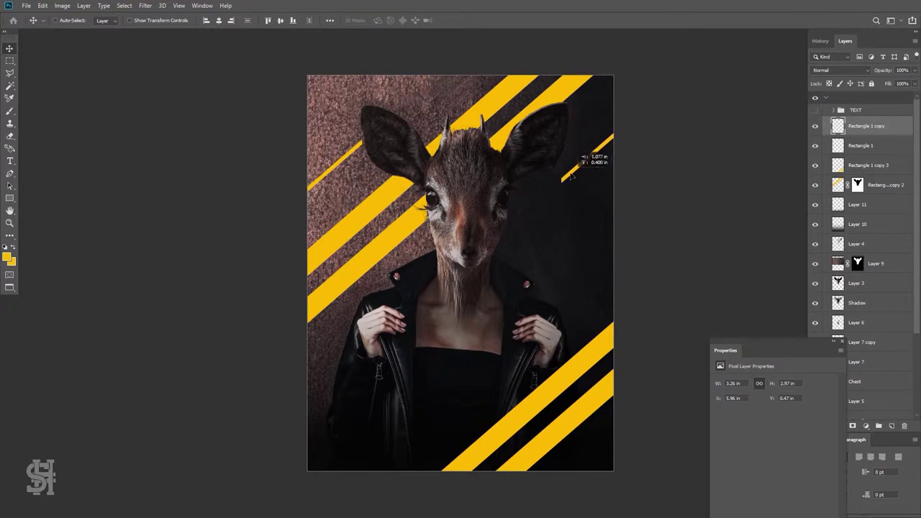
{"action": "left_click_drag", "start_coordinate": [334, 168], "coordinate": [334, 173]}
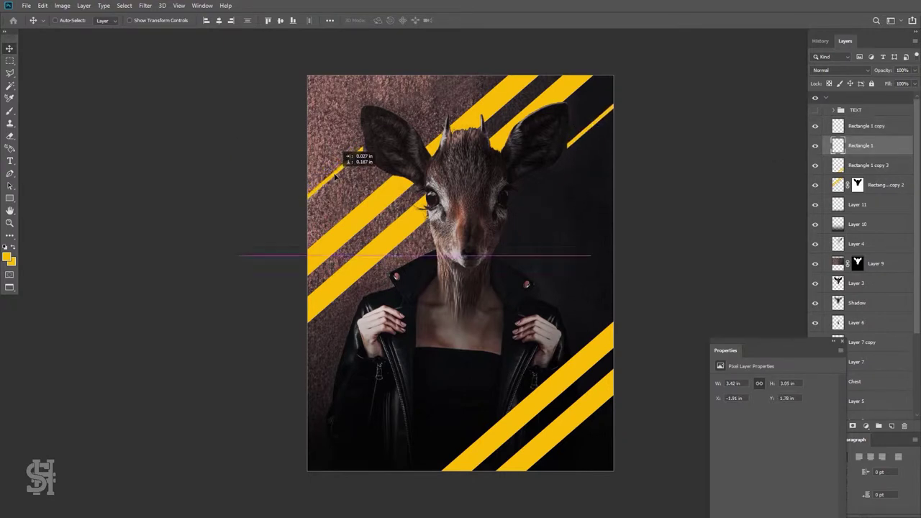
{"action": "left_click", "coordinate": [587, 132], "text": "ctrl"}
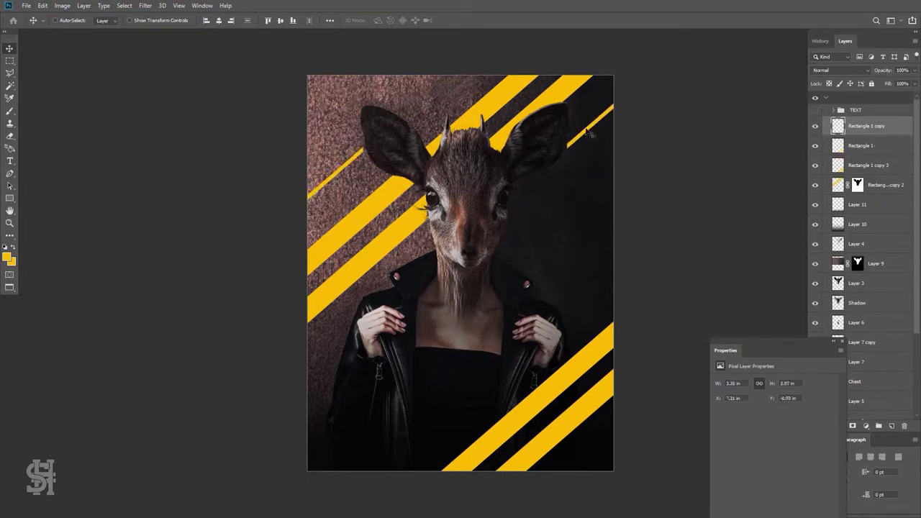
{"action": "left_click", "coordinate": [846, 151]}
{"action": "left_click", "coordinate": [9, 61]}
{"action": "left_click_drag", "start_coordinate": [576, 90], "coordinate": [584, 131]}
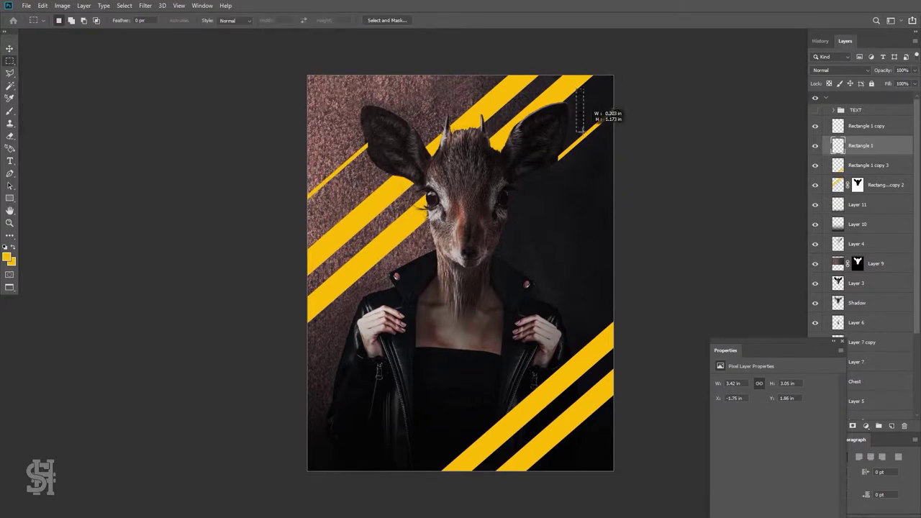
{"action": "left_click", "coordinate": [815, 146]}
{"action": "key", "text": "v"}
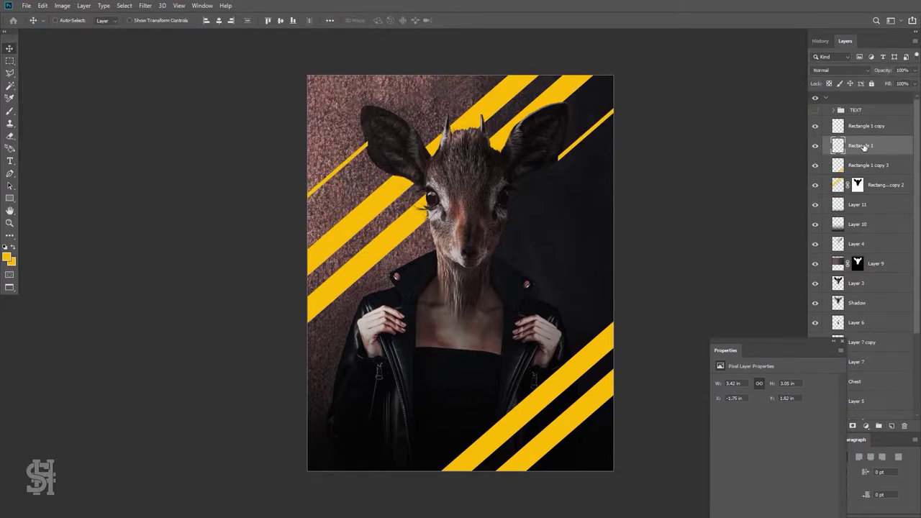
Place a copy of the upper-left stripe near the bottom edge and adjust the upper-right stripe.
{"action": "right_click", "coordinate": [864, 147]}
{"action": "left_click", "coordinate": [763, 173]}
{"action": "key", "text": "Return"}
{"action": "left_click_drag", "start_coordinate": [424, 146], "coordinate": [535, 336]}
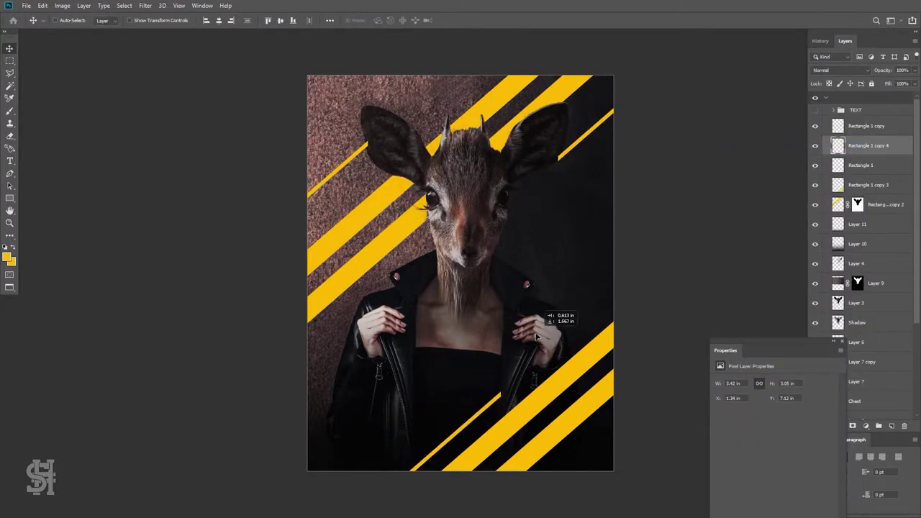
{"action": "left_click_drag", "start_coordinate": [867, 128], "coordinate": [866, 147]}
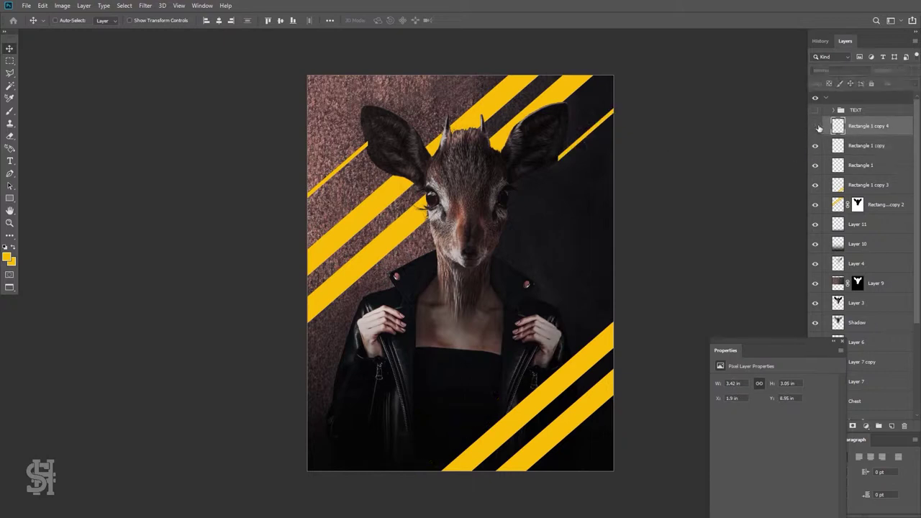
{"action": "left_click_drag", "start_coordinate": [565, 179], "coordinate": [566, 190]}
{"action": "left_click", "coordinate": [860, 165]}
{"action": "left_click", "coordinate": [815, 166]}
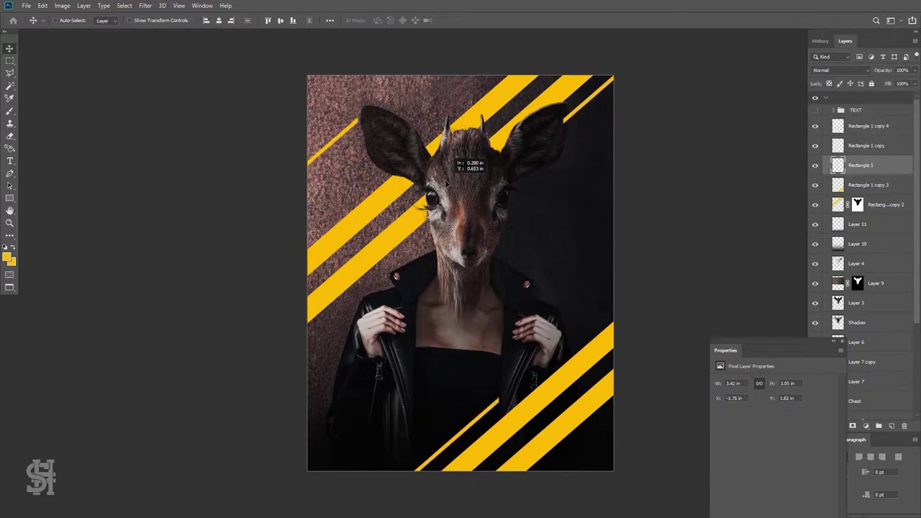
Add another stripe copy, trim part of it, and place it on the right side.
{"action": "right_click", "coordinate": [860, 166]}
{"action": "left_click", "coordinate": [762, 172]}
{"action": "key", "text": "Return"}
{"action": "left_click_drag", "start_coordinate": [309, 173], "coordinate": [575, 322]}
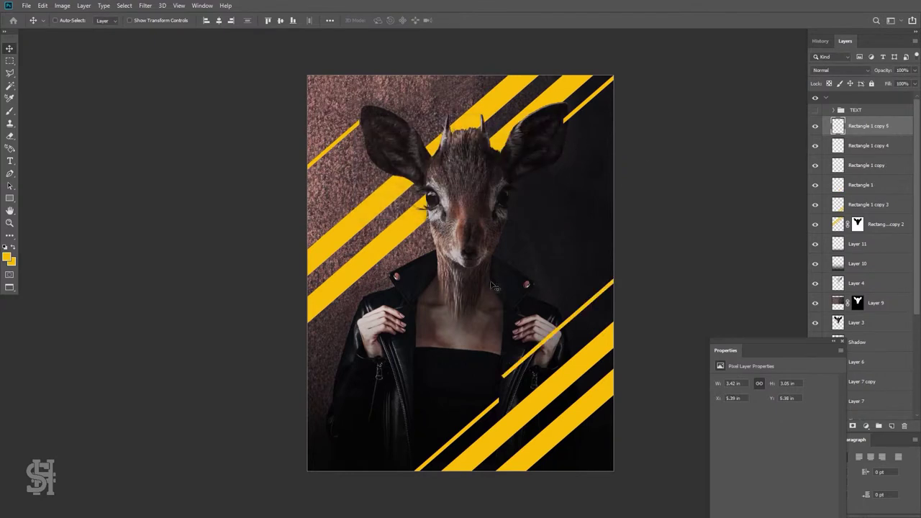
{"action": "key", "text": "m"}
{"action": "left_click_drag", "start_coordinate": [465, 316], "coordinate": [507, 410]}
{"action": "left_click", "coordinate": [9, 48]}
{"action": "mouse_move", "coordinate": [557, 324]}
{"action": "left_mouse_down"}
{"action": "mouse_move", "coordinate": [608, 414]}
{"action": "mouse_move", "coordinate": [615, 406]}
{"action": "mouse_move", "coordinate": [558, 205]}
{"action": "mouse_move", "coordinate": [598, 234]}
{"action": "left_mouse_up"}
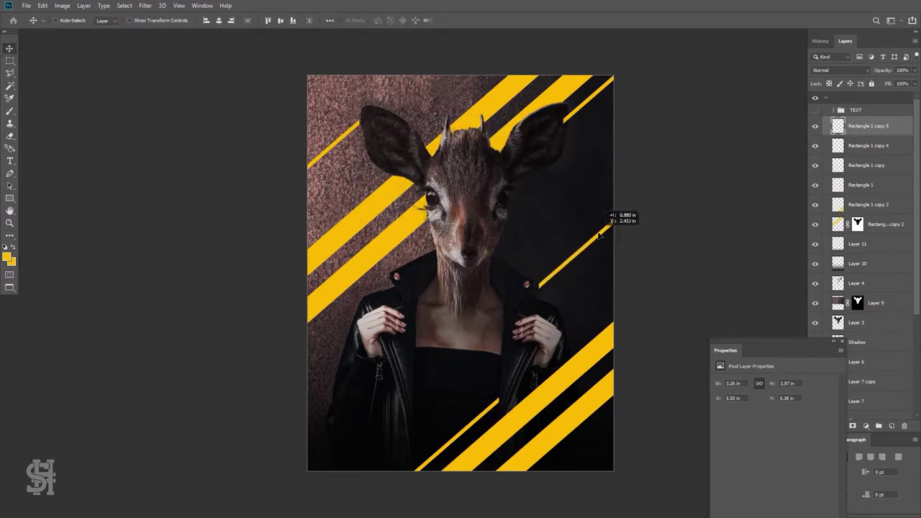
Duplicate the top stripe twice, placing copies at the lower left and on the right side.
{"action": "right_click", "coordinate": [867, 126]}
{"action": "left_click", "coordinate": [763, 142]}
{"action": "key", "text": "Return"}
{"action": "left_click_drag", "start_coordinate": [552, 274], "coordinate": [368, 329]}
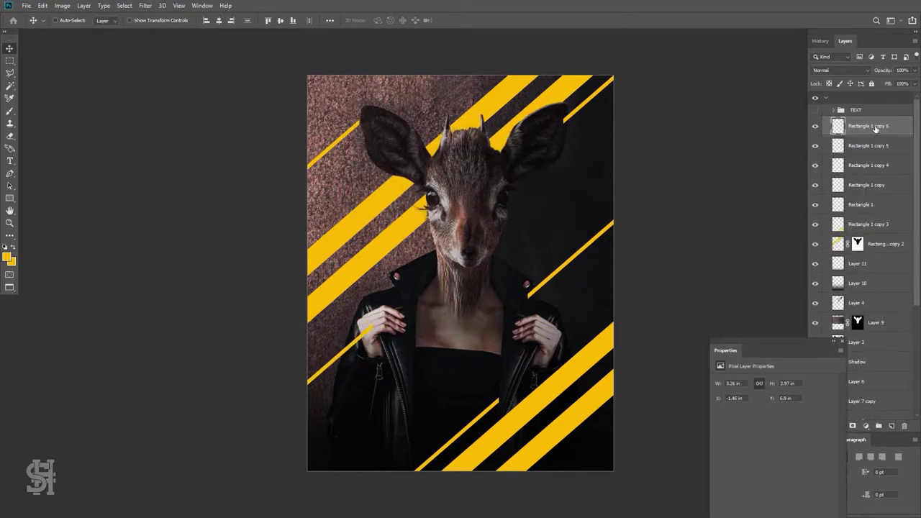
{"action": "key", "text": "ctrl+j"}
{"action": "mouse_move", "coordinate": [385, 324]}
{"action": "left_mouse_down"}
{"action": "mouse_move", "coordinate": [581, 176]}
{"action": "mouse_move", "coordinate": [586, 229]}
{"action": "left_mouse_up"}
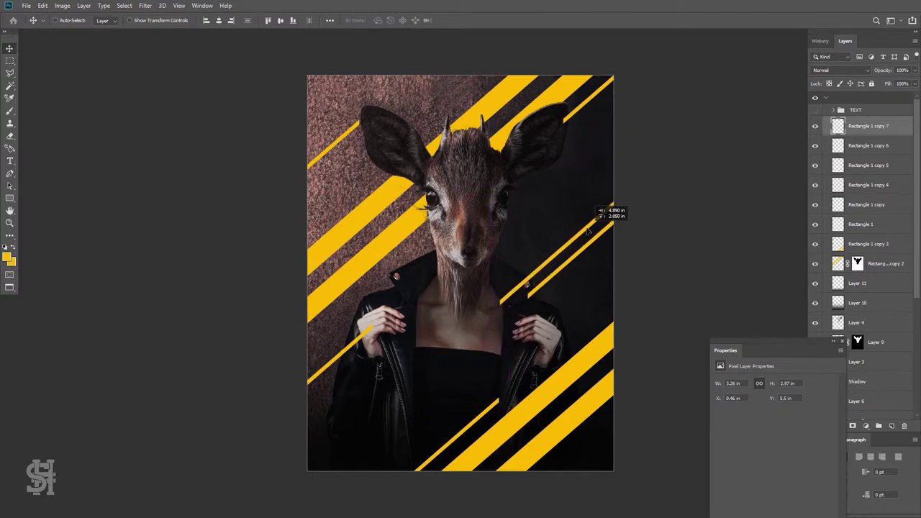
{"action": "left_click", "coordinate": [586, 108], "text": "ctrl"}
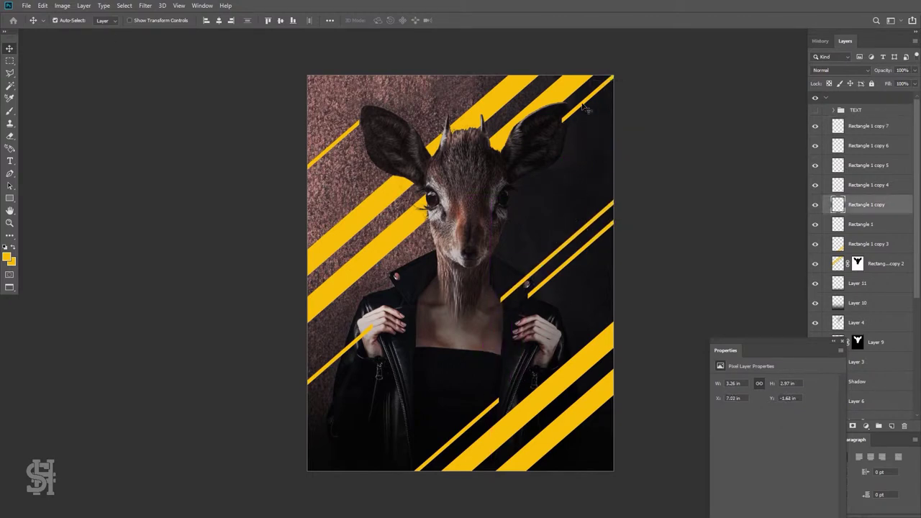
{"action": "scroll", "coordinate": [364, 162], "scroll_direction": "up", "scroll_amount": 1}
Restack Rectangle 1 above Shadow and move Rectangle 1 copy, copy 7 and copy 5 lower.
{"action": "left_click", "coordinate": [340, 140]}
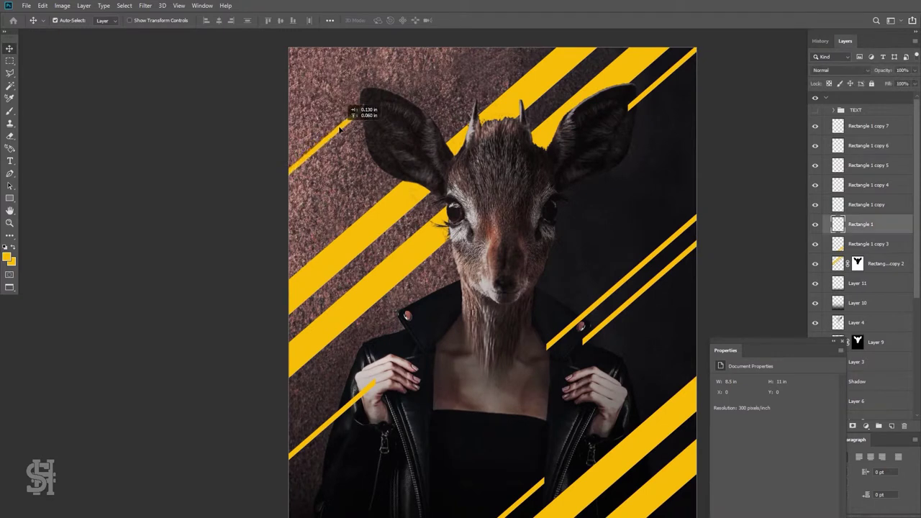
{"action": "left_click_drag", "start_coordinate": [876, 263], "coordinate": [878, 392]}
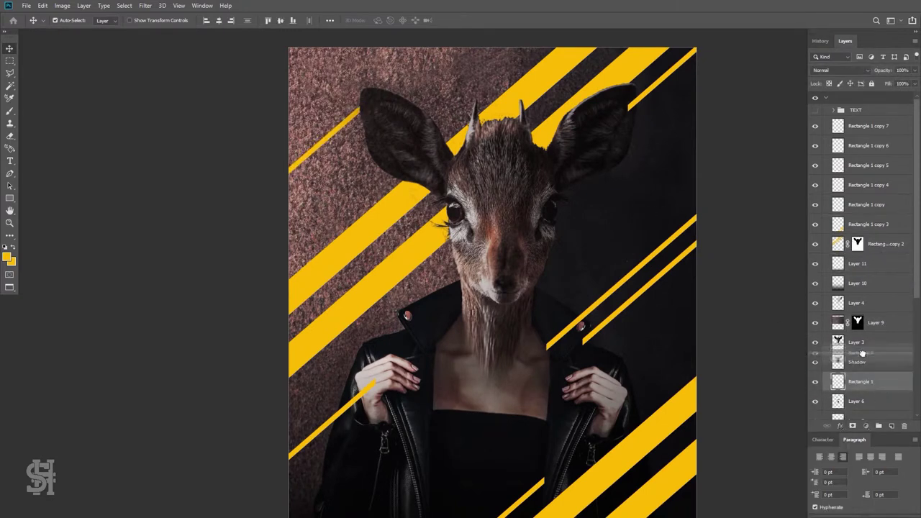
{"action": "left_click_drag", "start_coordinate": [862, 353], "coordinate": [862, 356]}
{"action": "left_click", "coordinate": [609, 103], "text": "ctrl"}
{"action": "left_click_drag", "start_coordinate": [863, 204], "coordinate": [842, 348]}
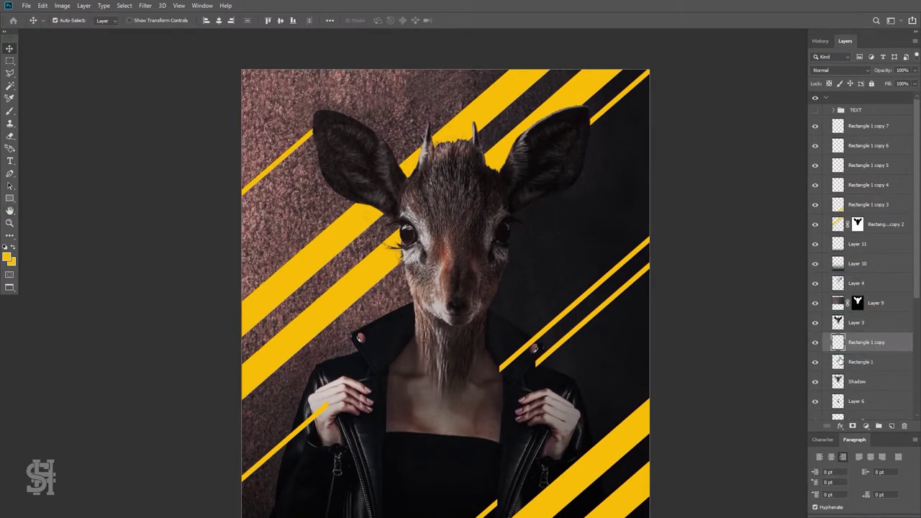
{"action": "scroll", "coordinate": [635, 269], "scroll_direction": "down", "scroll_amount": 4}
{"action": "scroll", "coordinate": [635, 269], "scroll_direction": "down", "scroll_amount": 1}
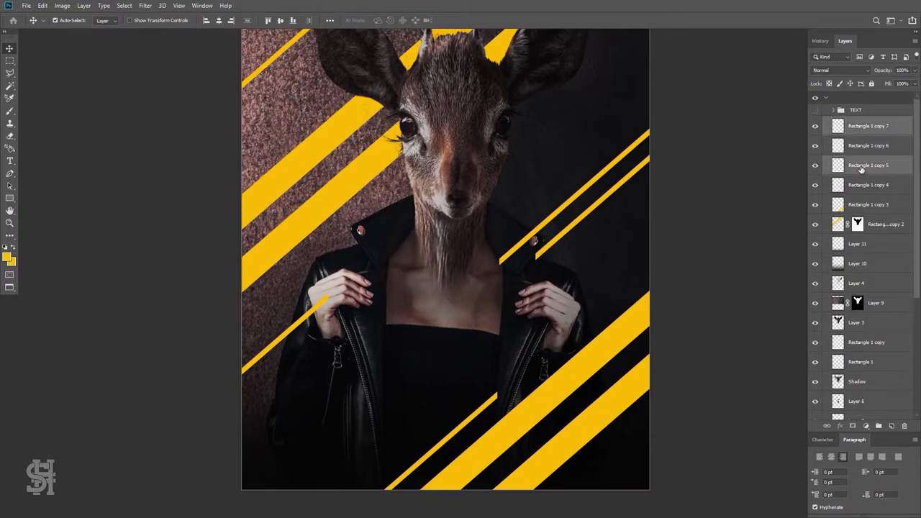
{"action": "mouse_move", "coordinate": [861, 168]}
{"action": "left_mouse_down"}
{"action": "mouse_move", "coordinate": [863, 320]}
{"action": "mouse_move", "coordinate": [850, 290]}
{"action": "left_mouse_up"}
Zoom in and nudge two yellow stripes into better positions on the poster.
{"action": "key", "text": "z"}
{"action": "scroll", "coordinate": [525, 338], "scroll_direction": "up", "scroll_amount": 3}
{"action": "left_click", "coordinate": [525, 338], "text": "alt"}
{"action": "left_click", "coordinate": [530, 311]}
{"action": "key", "text": "v"}
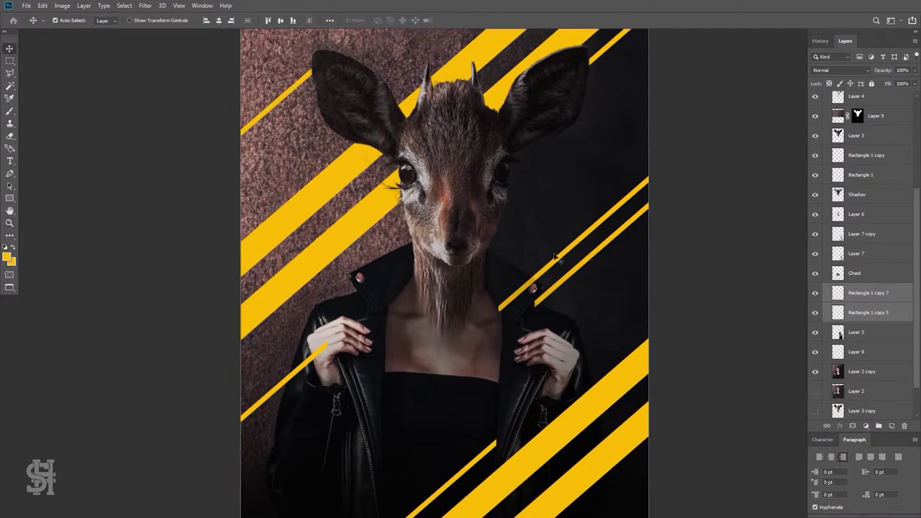
{"action": "mouse_move", "coordinate": [550, 281]}
{"action": "left_mouse_down"}
{"action": "mouse_move", "coordinate": [577, 269]}
{"action": "mouse_move", "coordinate": [568, 274]}
{"action": "left_mouse_up"}
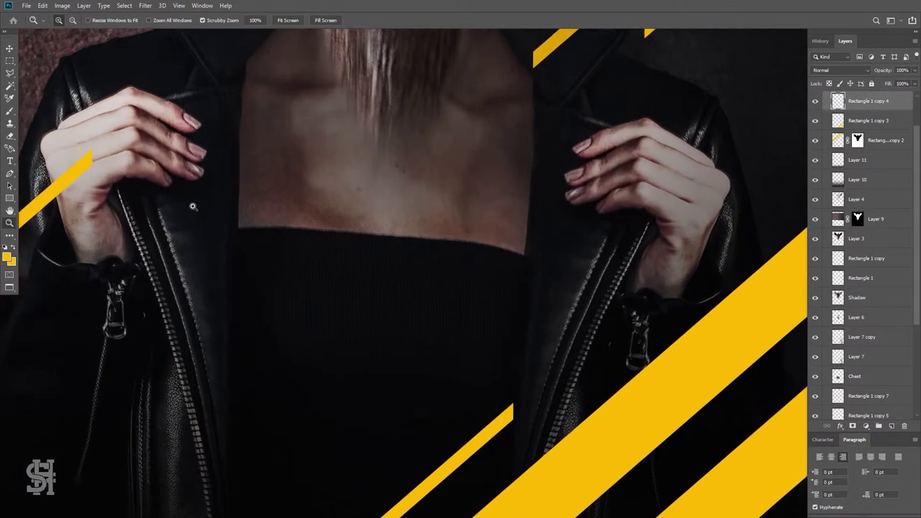
{"action": "scroll", "coordinate": [482, 422], "scroll_direction": "up", "scroll_amount": 3}
{"action": "left_click_drag", "start_coordinate": [494, 374], "coordinate": [497, 347]}
Group all the yellow stripe layers and name the group Yellow Lines.
{"action": "key", "text": "ctrl+0"}
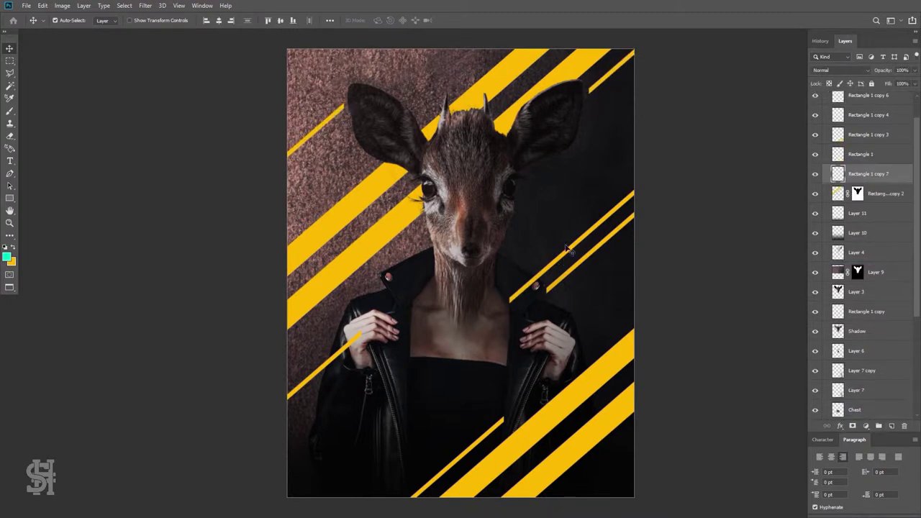
{"action": "left_click", "coordinate": [568, 265]}
{"action": "key", "text": "ctrl+g"}
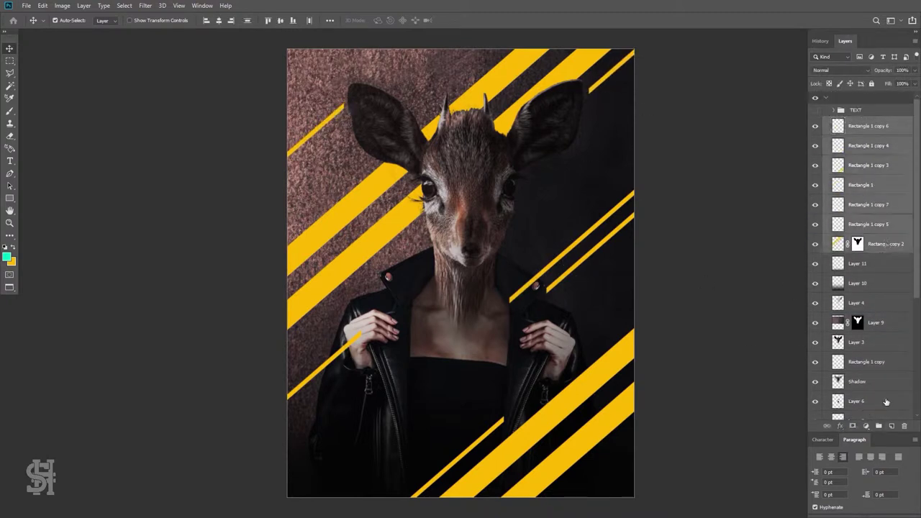
{"action": "double_click", "coordinate": [859, 121]}
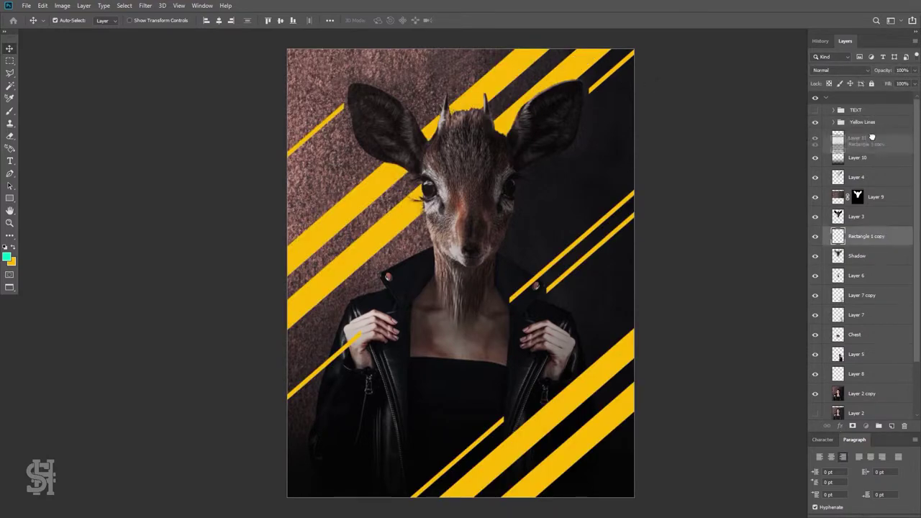
Try a Black & White adjustment, discard it, and add Hue/Saturation at Saturation -17.
{"action": "left_click", "coordinate": [867, 426]}
{"action": "left_click", "coordinate": [864, 355]}
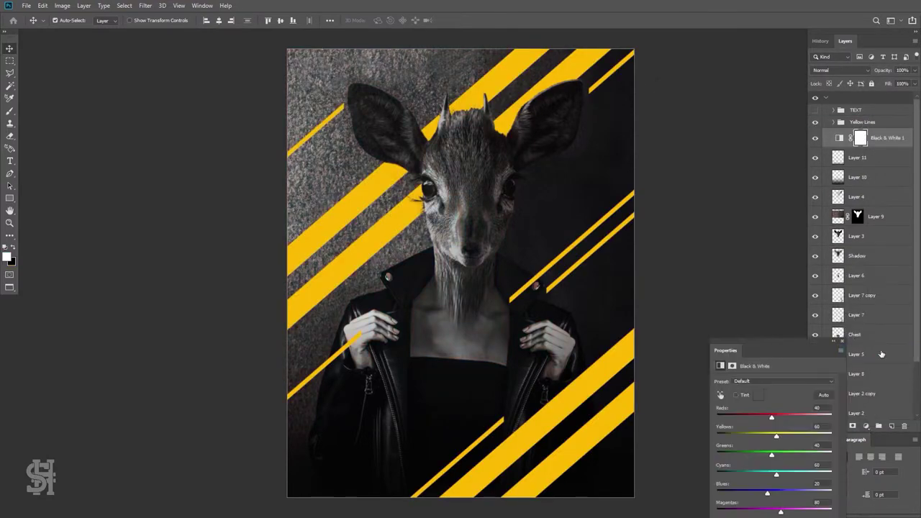
{"action": "left_click_drag", "start_coordinate": [756, 423], "coordinate": [783, 439]}
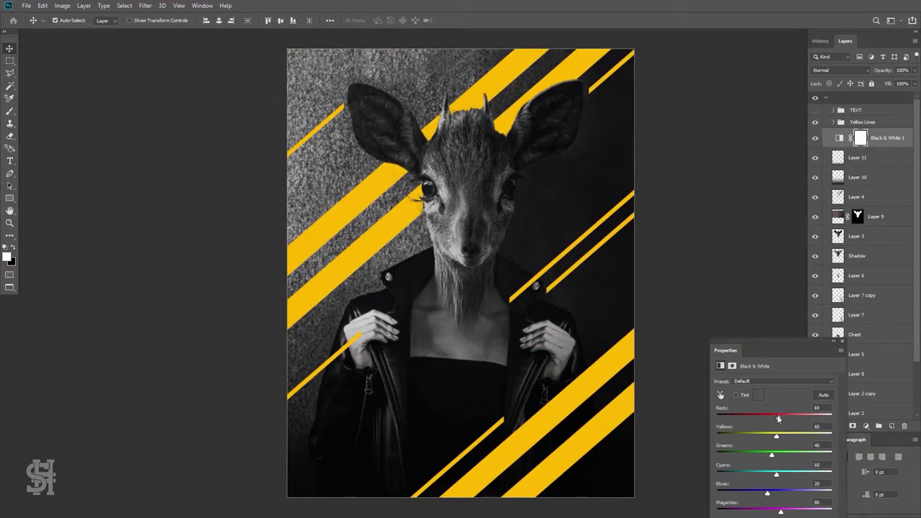
{"action": "left_click", "coordinate": [904, 426]}
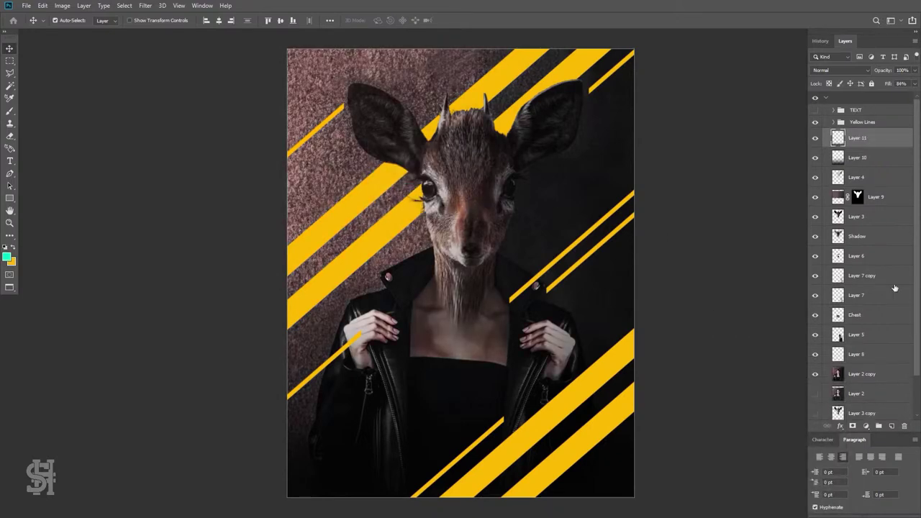
{"action": "left_click", "coordinate": [865, 426]}
{"action": "left_click", "coordinate": [864, 332]}
{"action": "mouse_move", "coordinate": [773, 437]}
{"action": "left_mouse_down"}
{"action": "mouse_move", "coordinate": [764, 437]}
{"action": "mouse_move", "coordinate": [785, 423]}
{"action": "left_mouse_up"}
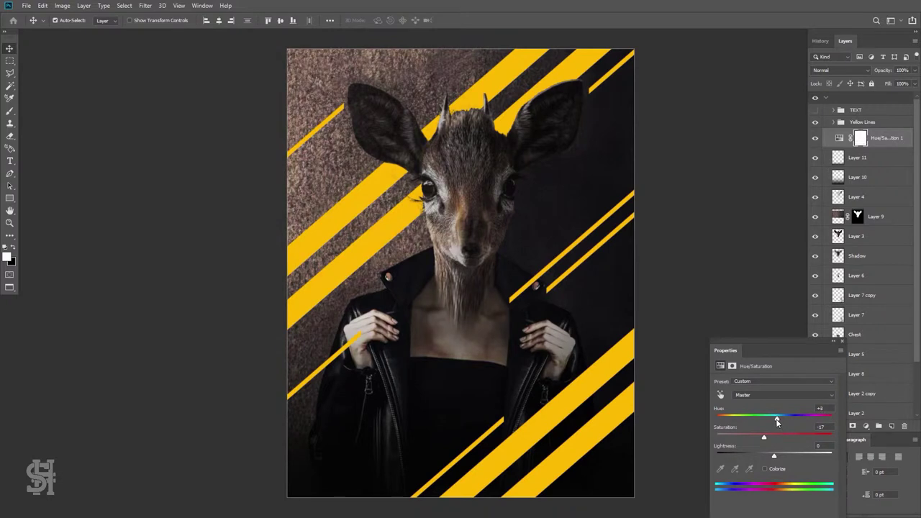
{"action": "left_click", "coordinate": [841, 341]}
{"action": "double_click", "coordinate": [839, 139]}
Nudge the thin stripe, then quick-mask the upper-left background on Layer 2 copy.
{"action": "left_click", "coordinate": [841, 340]}
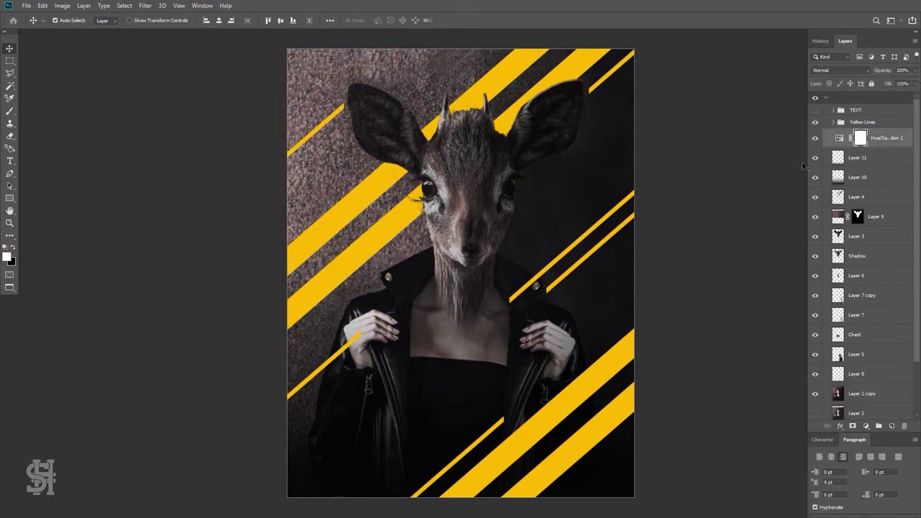
{"action": "left_click_drag", "start_coordinate": [331, 117], "coordinate": [335, 117]}
{"action": "scroll", "coordinate": [863, 252], "scroll_direction": "down", "scroll_amount": 5}
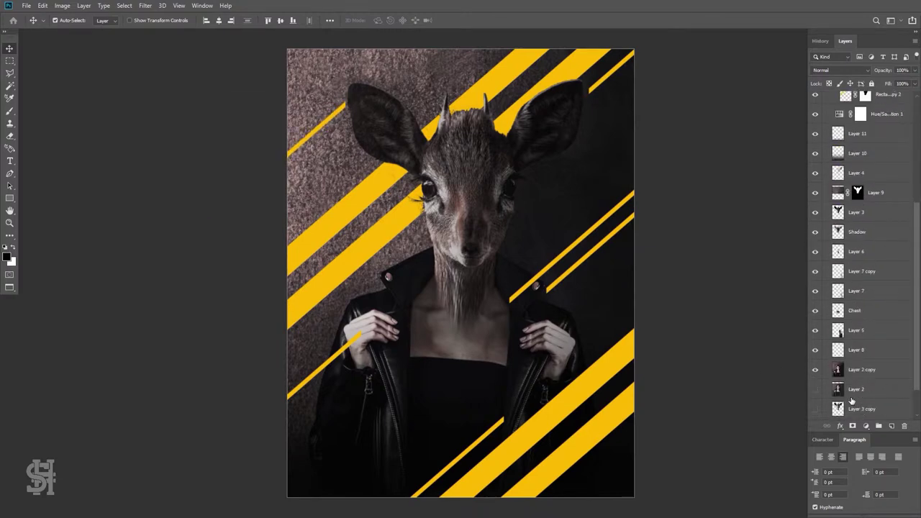
{"action": "left_click", "coordinate": [849, 332]}
{"action": "left_click", "coordinate": [10, 87]}
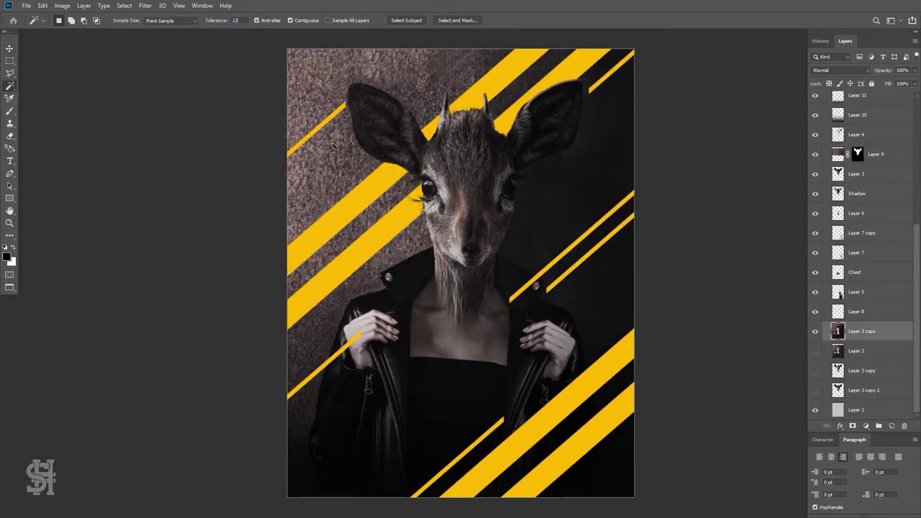
{"action": "key", "text": "e"}
{"action": "left_click", "coordinate": [9, 274]}
{"action": "mouse_move", "coordinate": [288, 211]}
{"action": "left_mouse_down"}
{"action": "mouse_move", "coordinate": [373, 167]}
{"action": "mouse_move", "coordinate": [345, 72]}
{"action": "mouse_move", "coordinate": [411, 93]}
{"action": "mouse_move", "coordinate": [504, 80]}
{"action": "mouse_move", "coordinate": [567, 90]}
{"action": "mouse_move", "coordinate": [330, 251]}
{"action": "mouse_move", "coordinate": [299, 292]}
{"action": "left_mouse_up"}
Convert the quick mask into a selection and switch to the Magnetic Lasso.
{"action": "scroll", "coordinate": [368, 276], "scroll_direction": "up", "scroll_amount": 3}
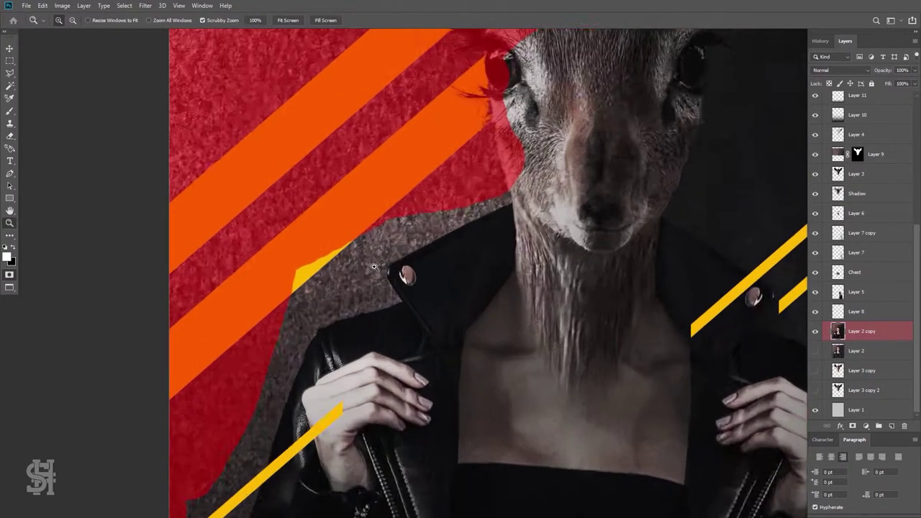
{"action": "scroll", "coordinate": [368, 277], "scroll_direction": "up", "scroll_amount": 2}
{"action": "left_click", "coordinate": [9, 275]}
{"action": "left_click", "coordinate": [10, 72]}
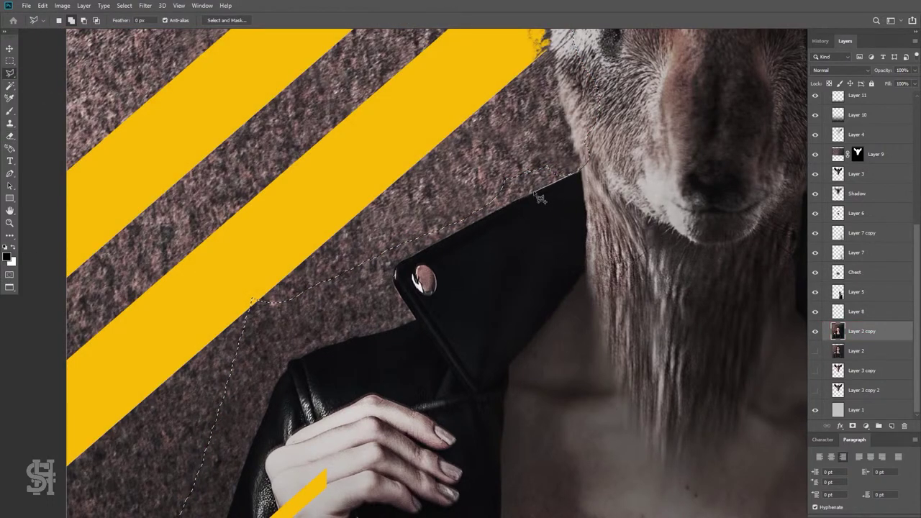
{"action": "left_click", "coordinate": [9, 73]}
{"action": "left_click", "coordinate": [50, 85]}
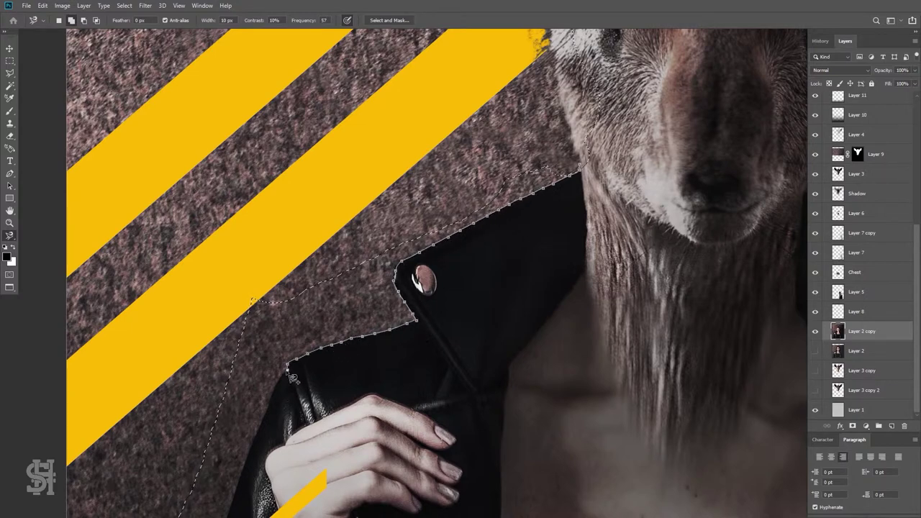
{"action": "key", "text": "Escape"}
{"action": "scroll", "coordinate": [351, 302], "scroll_direction": "down", "scroll_amount": 1}
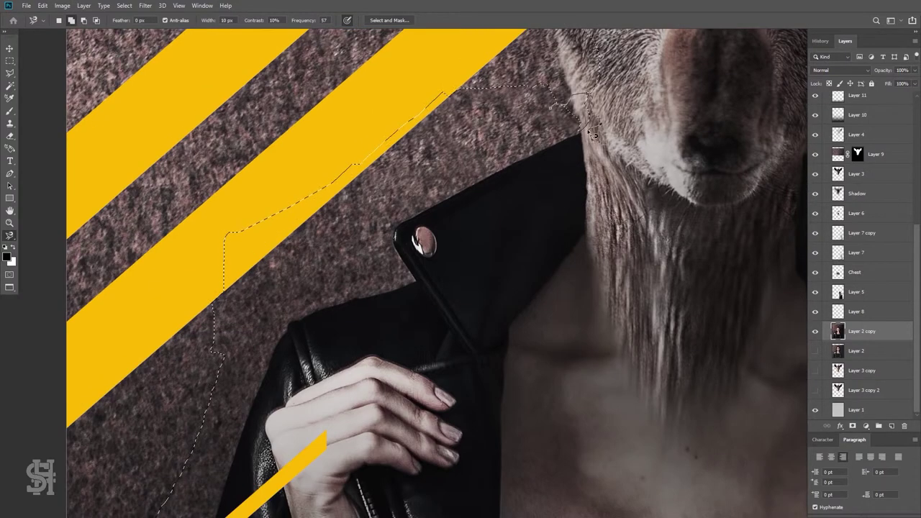
{"action": "scroll", "coordinate": [351, 302], "scroll_direction": "down", "scroll_amount": 3}
{"action": "scroll", "coordinate": [351, 302], "scroll_direction": "up", "scroll_amount": 4}
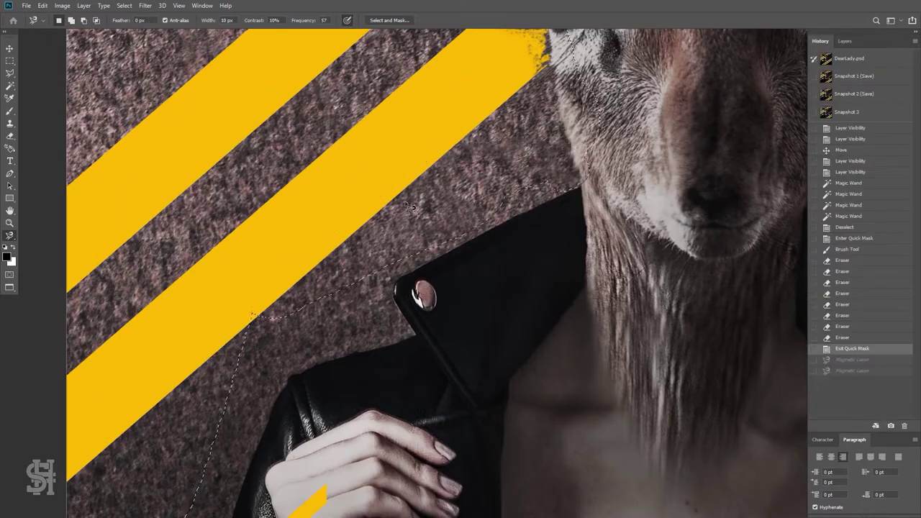
Invert the selection and add the collar and jacket edge with magnetic lasso traces.
{"action": "key", "text": "ctrl+shift+i"}
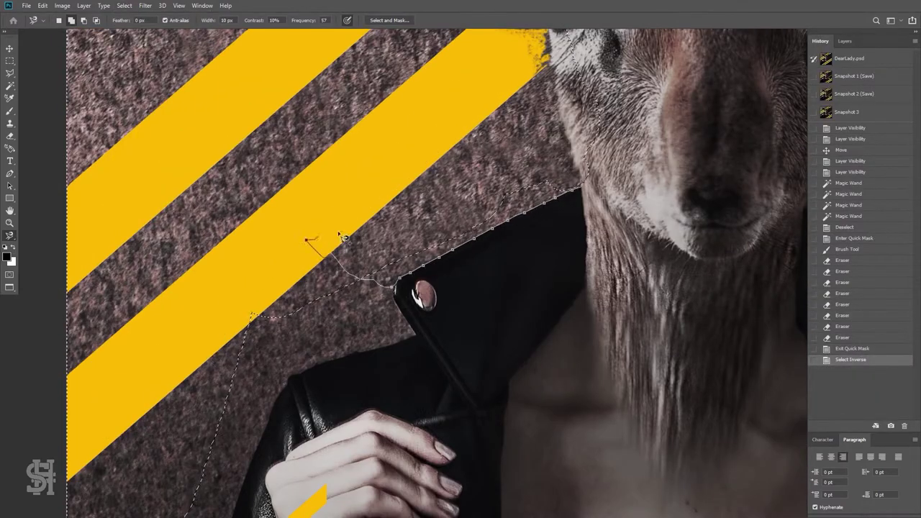
{"action": "key", "text": "Return"}
{"action": "scroll", "coordinate": [431, 251], "scroll_direction": "down", "scroll_amount": 2}
{"action": "left_click", "coordinate": [394, 193]}
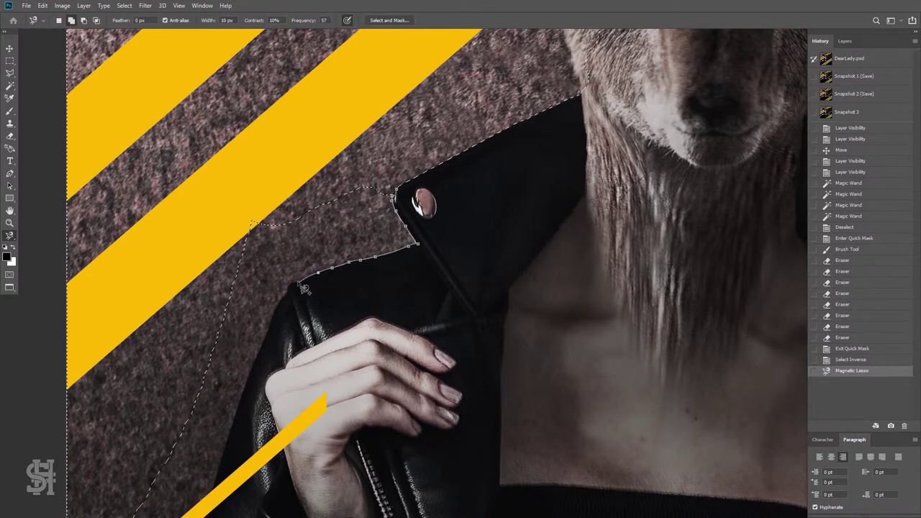
{"action": "key", "text": "Return"}
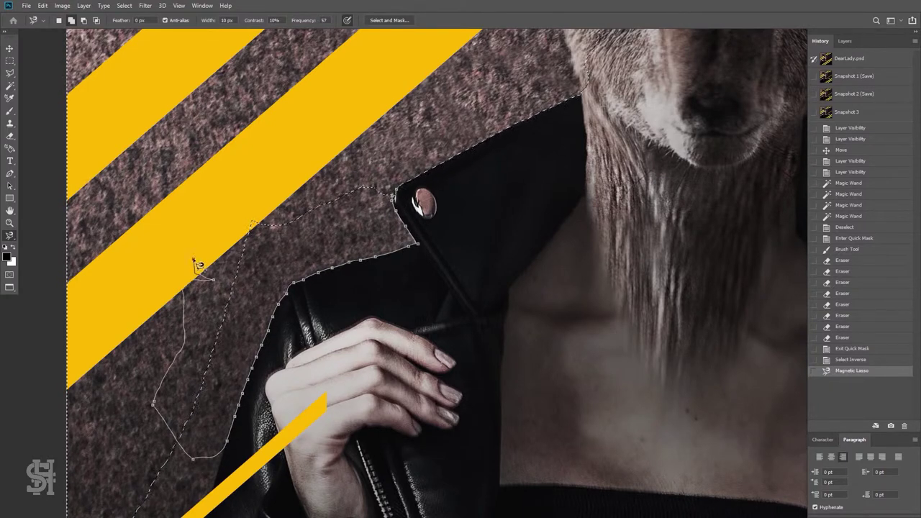
{"action": "scroll", "coordinate": [227, 176], "scroll_direction": "down", "scroll_amount": 6}
{"action": "key", "text": "Return"}
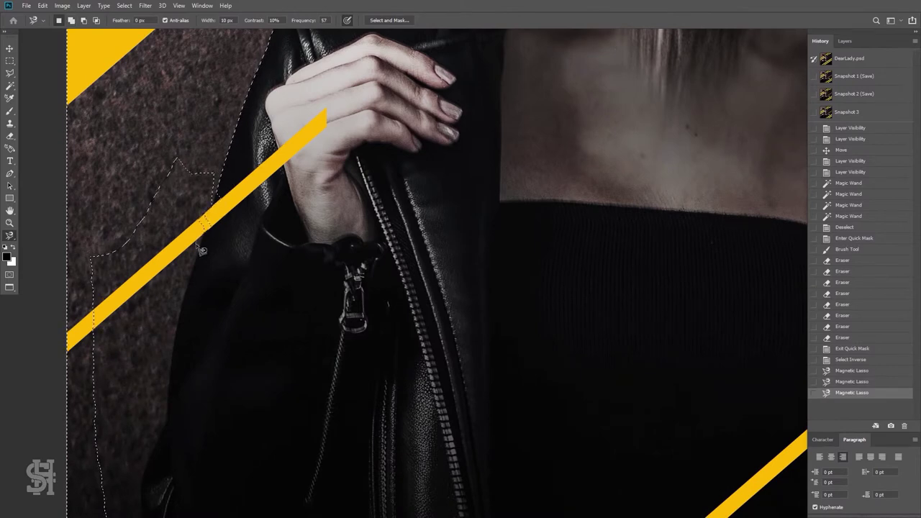
{"action": "key", "text": "ctrl+z"}
{"action": "scroll", "coordinate": [534, 252], "scroll_direction": "up", "scroll_amount": 1}
{"action": "left_click", "coordinate": [844, 41]}
Hide the Yellow Lines group and refine the selection edge in Quick Mask with brush and eraser.
{"action": "left_click", "coordinate": [833, 121]}
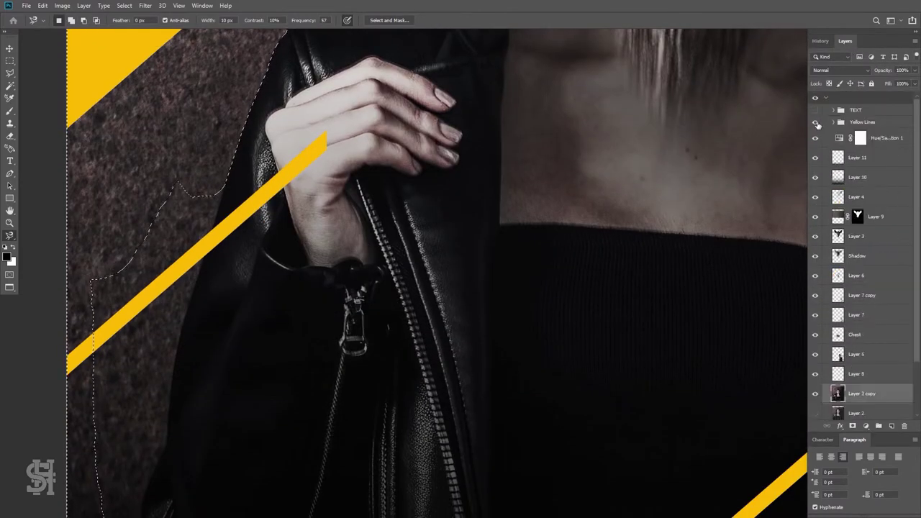
{"action": "left_click", "coordinate": [815, 121]}
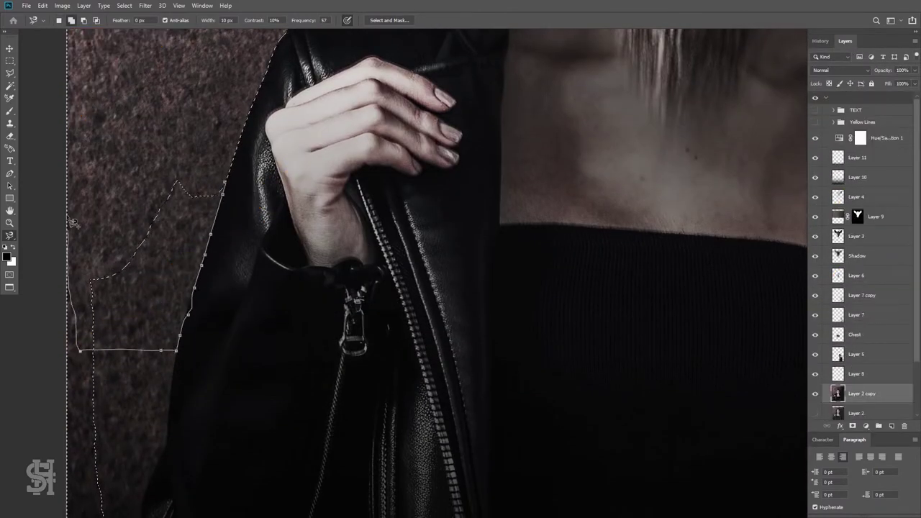
{"action": "scroll", "coordinate": [72, 223], "scroll_direction": "down", "scroll_amount": 1}
{"action": "key", "text": "q"}
{"action": "key", "text": "b"}
{"action": "left_click", "coordinate": [70, 20]}
{"action": "left_click", "coordinate": [211, 281]}
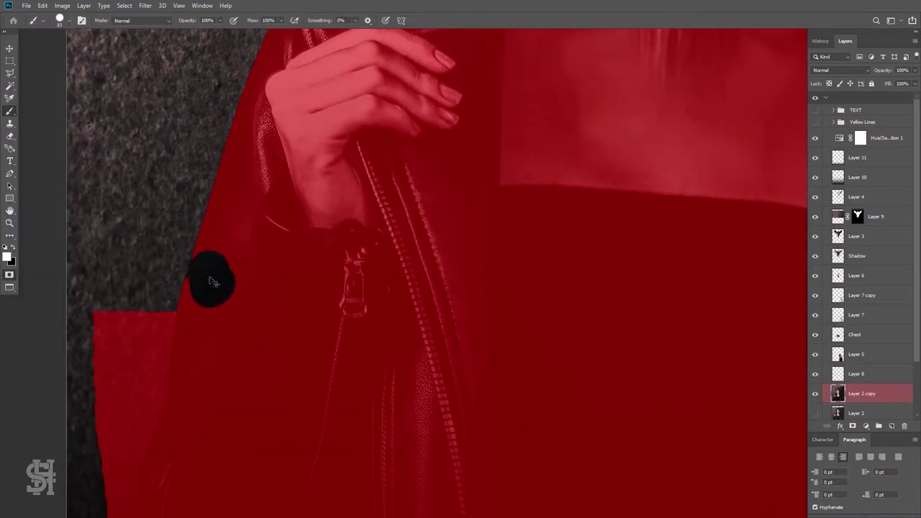
{"action": "key", "text": "e"}
{"action": "scroll", "coordinate": [218, 293], "scroll_direction": "down", "scroll_amount": 2}
{"action": "mouse_move", "coordinate": [155, 208]}
{"action": "left_mouse_down"}
{"action": "mouse_move", "coordinate": [113, 291]}
{"action": "mouse_move", "coordinate": [103, 384]}
{"action": "left_mouse_up"}
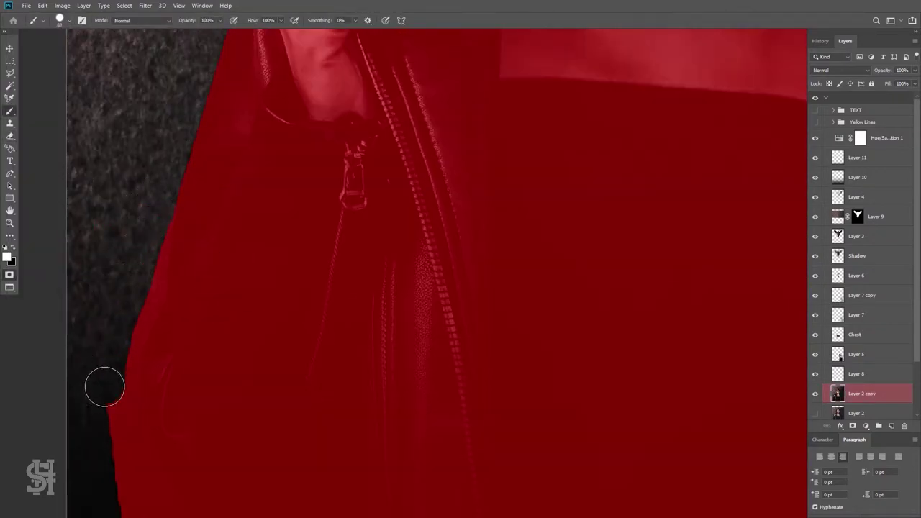
{"action": "key", "text": "q"}
{"action": "key", "text": "b"}
Extend the selection down the jacket's lower-left edge with Magnetic Lasso and rectangular areas.
{"action": "key", "text": "l"}
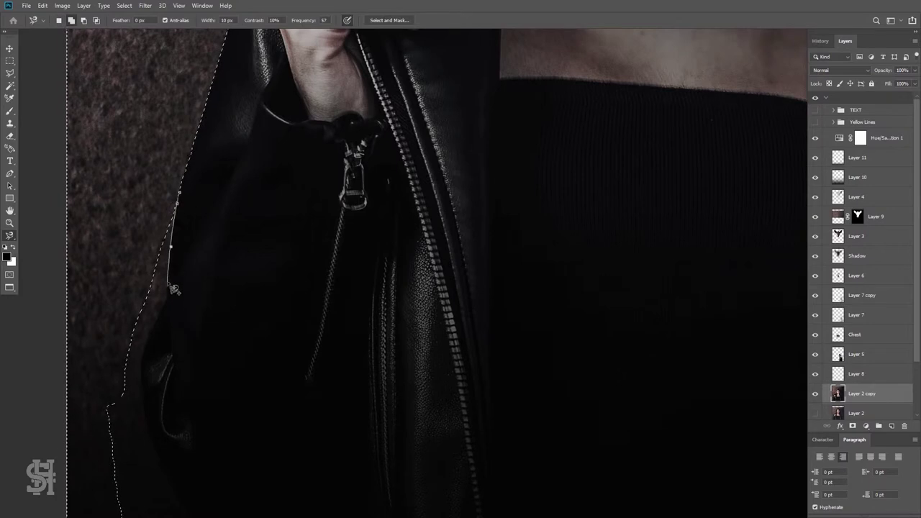
{"action": "scroll", "coordinate": [153, 382], "scroll_direction": "down", "scroll_amount": 2}
{"action": "scroll", "coordinate": [101, 431], "scroll_direction": "down", "scroll_amount": 3}
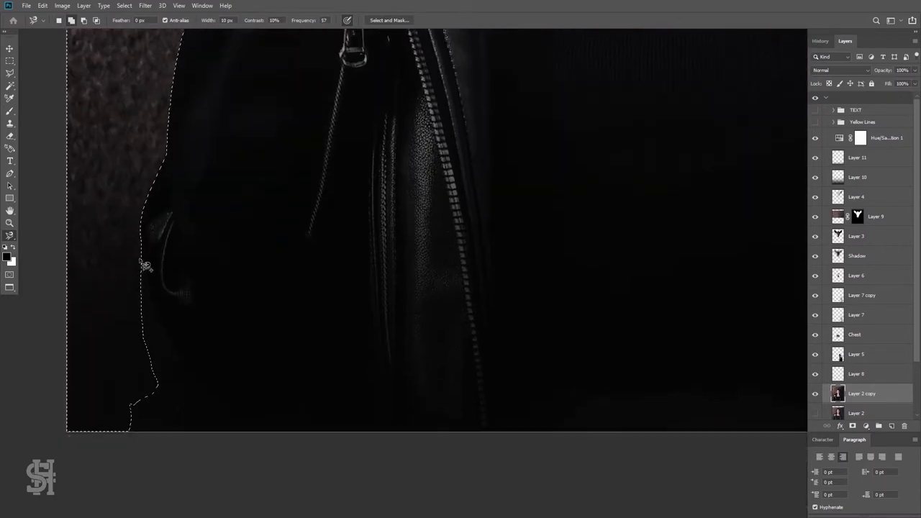
{"action": "left_click", "coordinate": [104, 243]}
{"action": "scroll", "coordinate": [472, 194], "scroll_direction": "down", "scroll_amount": 3}
{"action": "mouse_move", "coordinate": [472, 195]}
{"action": "left_mouse_down"}
{"action": "mouse_move", "coordinate": [387, 272]}
{"action": "mouse_move", "coordinate": [392, 287]}
{"action": "left_mouse_up"}
{"action": "key", "text": "m"}
{"action": "left_click_drag", "start_coordinate": [570, 115], "coordinate": [374, 317]}
{"action": "scroll", "coordinate": [637, 382], "scroll_direction": "down", "scroll_amount": 3}
{"action": "left_click_drag", "start_coordinate": [530, 460], "coordinate": [463, 209]}
Zoom in on the jacket collar and trace its outline into a Magnetic Lasso selection.
{"action": "key", "text": "z"}
{"action": "left_click", "coordinate": [464, 230]}
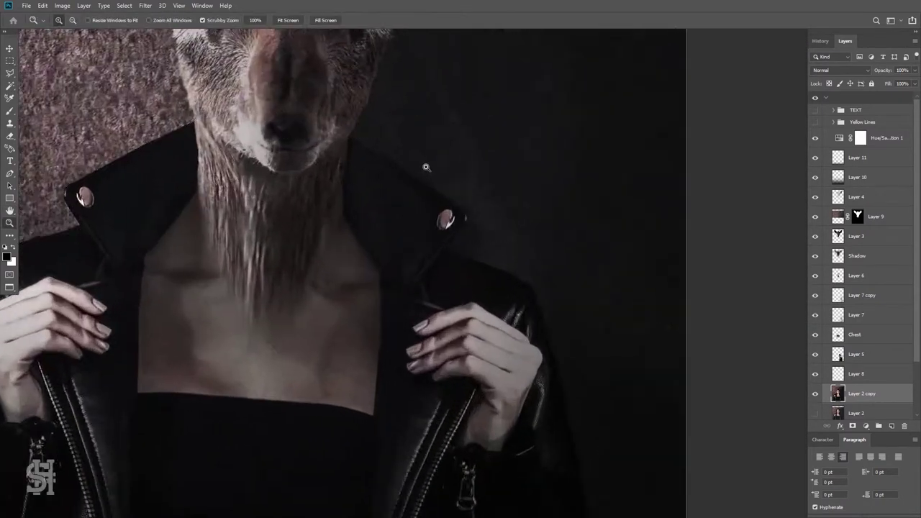
{"action": "left_click", "coordinate": [426, 167]}
{"action": "left_click", "coordinate": [13, 237]}
{"action": "scroll", "coordinate": [284, 233], "scroll_direction": "up", "scroll_amount": 5}
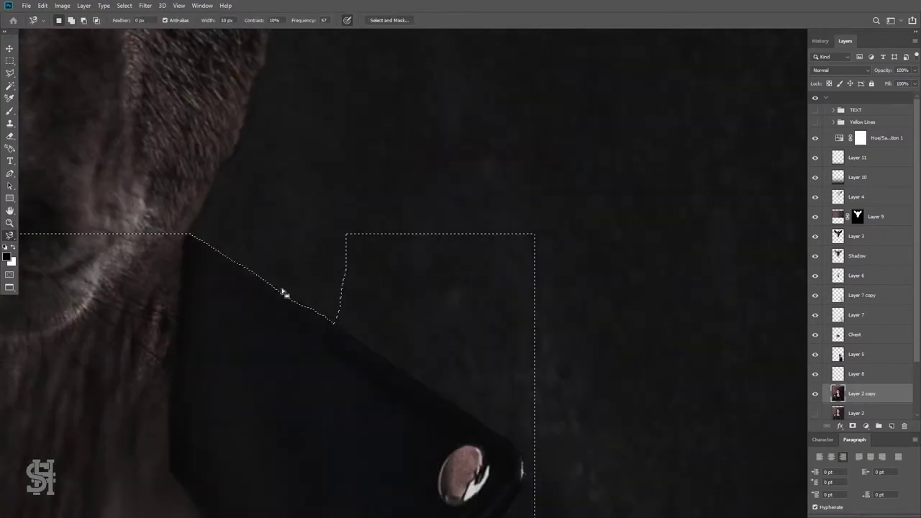
{"action": "scroll", "coordinate": [393, 283], "scroll_direction": "down", "scroll_amount": 2}
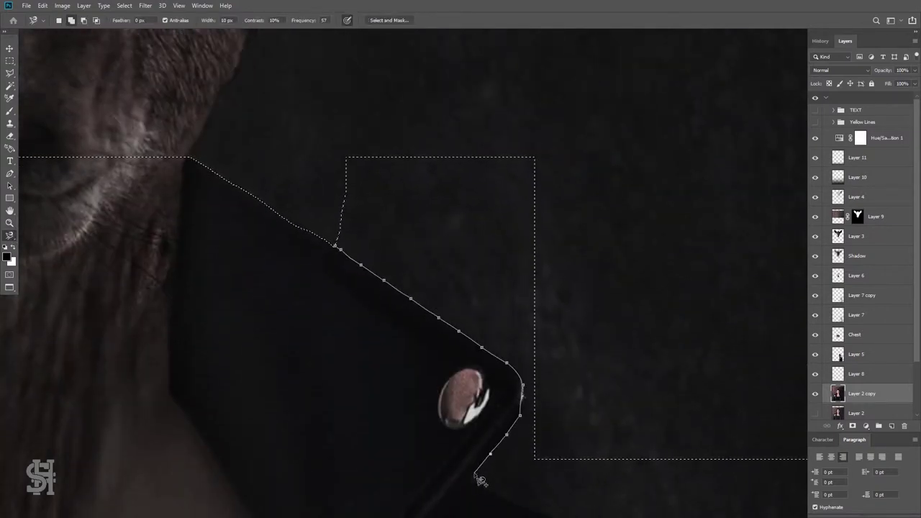
{"action": "key", "text": "Return"}
Add the notch above the collar with a rectangular selection and check it in Quick Mask.
{"action": "key", "text": "m"}
{"action": "left_click_drag", "start_coordinate": [401, 169], "coordinate": [337, 271]}
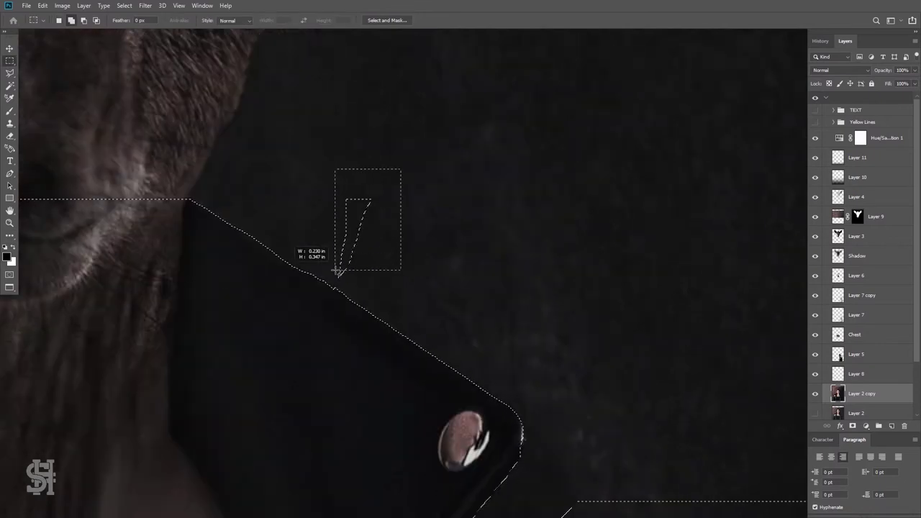
{"action": "scroll", "coordinate": [337, 271], "scroll_direction": "down", "scroll_amount": 3}
{"action": "key", "text": "q"}
{"action": "key", "text": "e"}
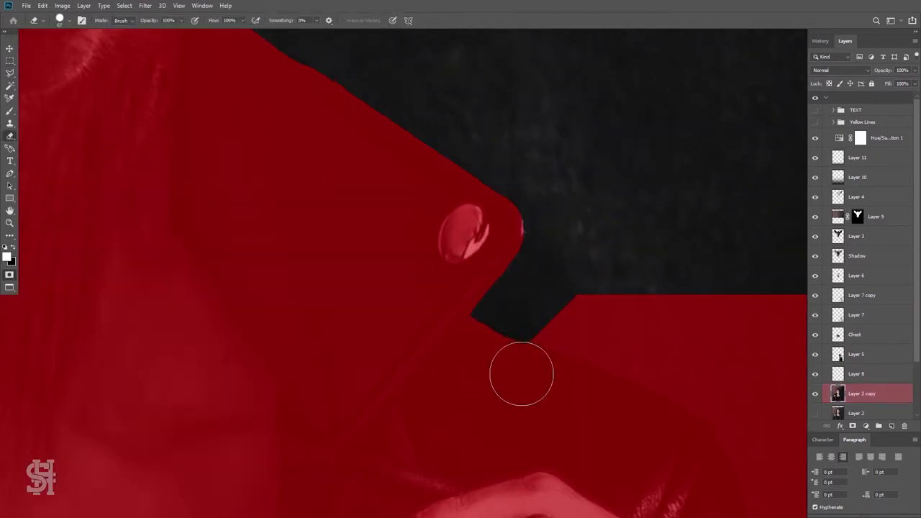
{"action": "key", "text": "q"}
{"action": "scroll", "coordinate": [533, 364], "scroll_direction": "down", "scroll_amount": 2}
{"action": "scroll", "coordinate": [533, 363], "scroll_direction": "right", "scroll_amount": 5}
Extend the selection by tracing the collar edge and the jacket's upper edge.
{"action": "key", "text": "l"}
{"action": "scroll", "coordinate": [265, 172], "scroll_direction": "down", "scroll_amount": 1}
{"action": "left_click", "coordinate": [199, 147]}
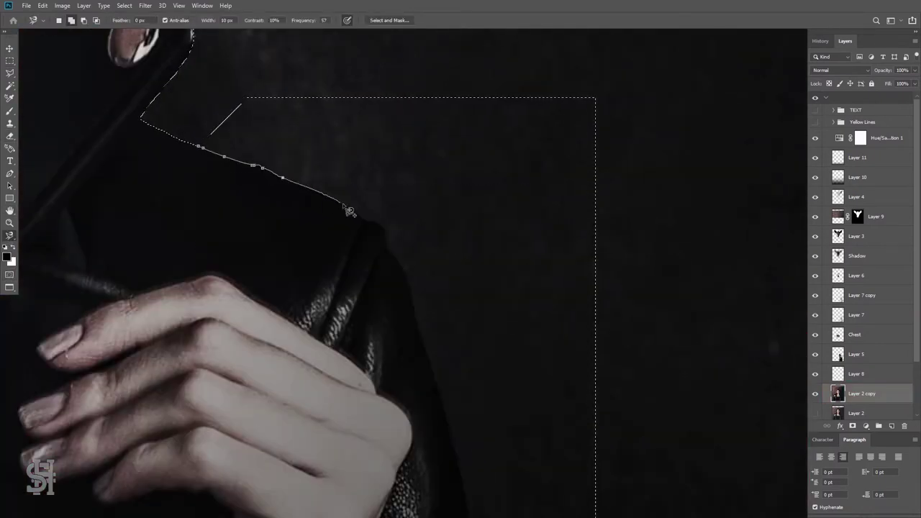
{"action": "key", "text": "Return"}
{"action": "scroll", "coordinate": [524, 361], "scroll_direction": "right", "scroll_amount": 4}
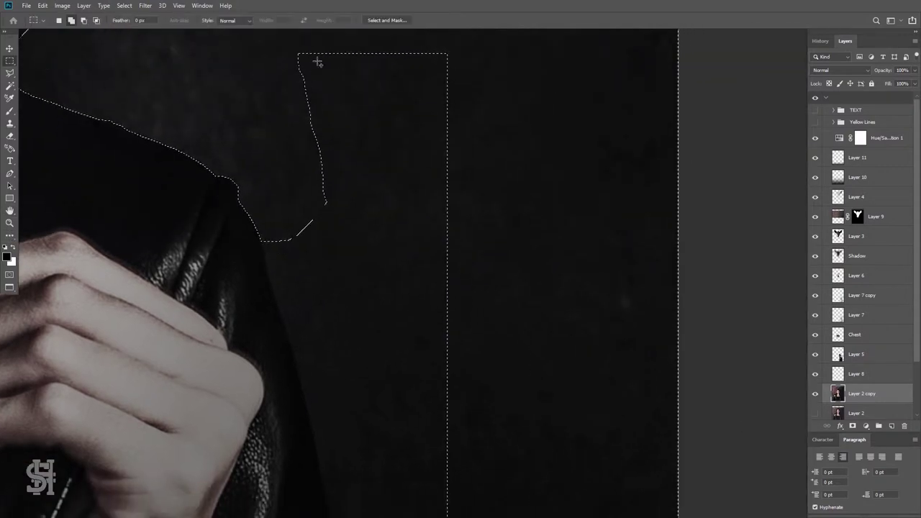
{"action": "key", "text": "m"}
{"action": "scroll", "coordinate": [444, 349], "scroll_direction": "down", "scroll_amount": 2}
{"action": "scroll", "coordinate": [444, 349], "scroll_direction": "down", "scroll_amount": 1}
{"action": "key", "text": "l"}
{"action": "left_click", "coordinate": [260, 156]}
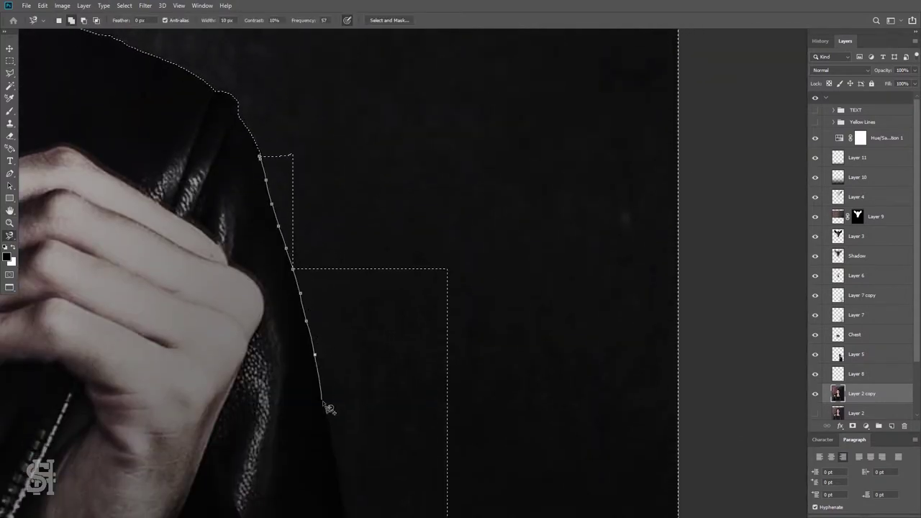
{"action": "key", "text": "Return"}
Trace the rest of the jacket edge down to its lower hem into the selection.
{"action": "scroll", "coordinate": [323, 108], "scroll_direction": "down", "scroll_amount": 7}
{"action": "scroll", "coordinate": [339, 65], "scroll_direction": "up", "scroll_amount": 1}
{"action": "left_click", "coordinate": [333, 75]}
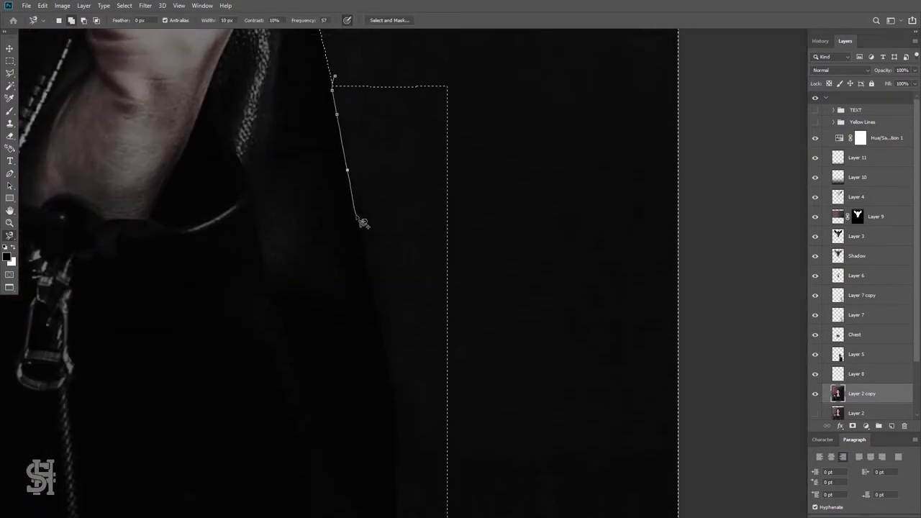
{"action": "key", "text": "Return"}
{"action": "scroll", "coordinate": [507, 302], "scroll_direction": "down", "scroll_amount": 6}
{"action": "scroll", "coordinate": [514, 345], "scroll_direction": "down", "scroll_amount": 2}
{"action": "left_click", "coordinate": [392, 200]}
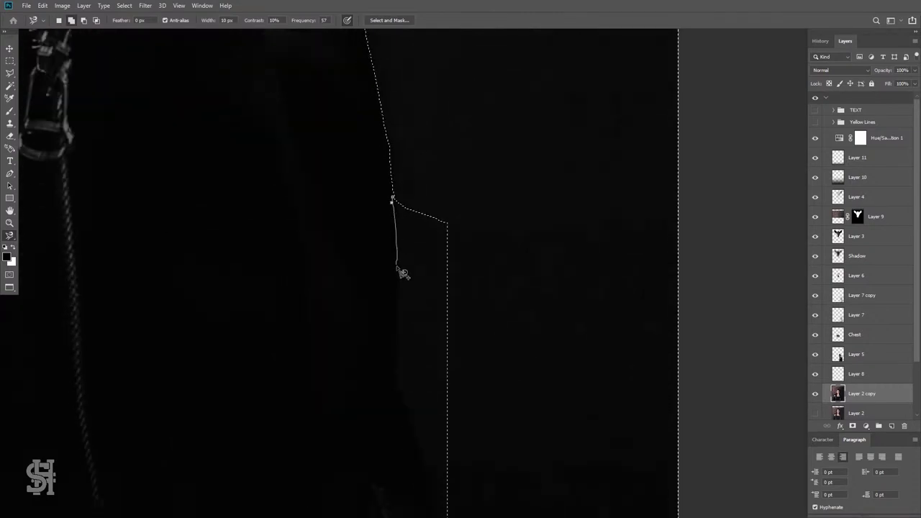
{"action": "scroll", "coordinate": [460, 158], "scroll_direction": "down", "scroll_amount": 8}
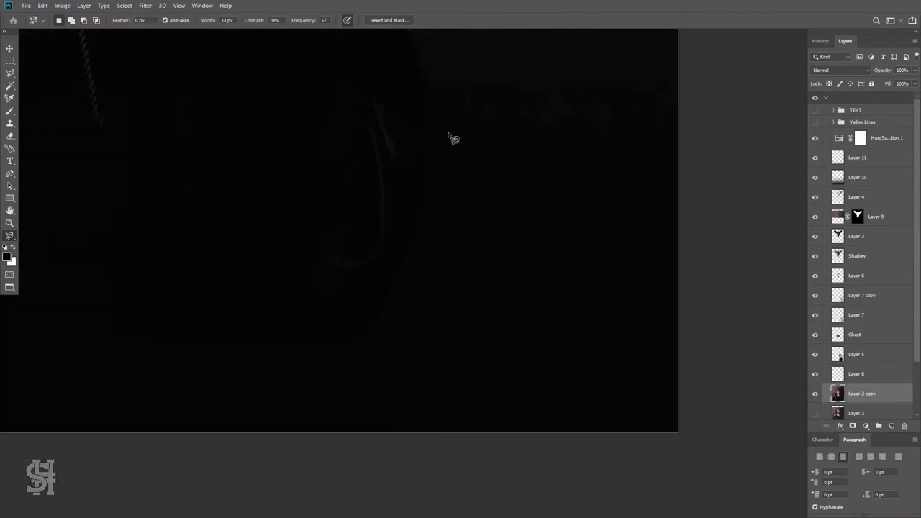
{"action": "key", "text": "Return"}
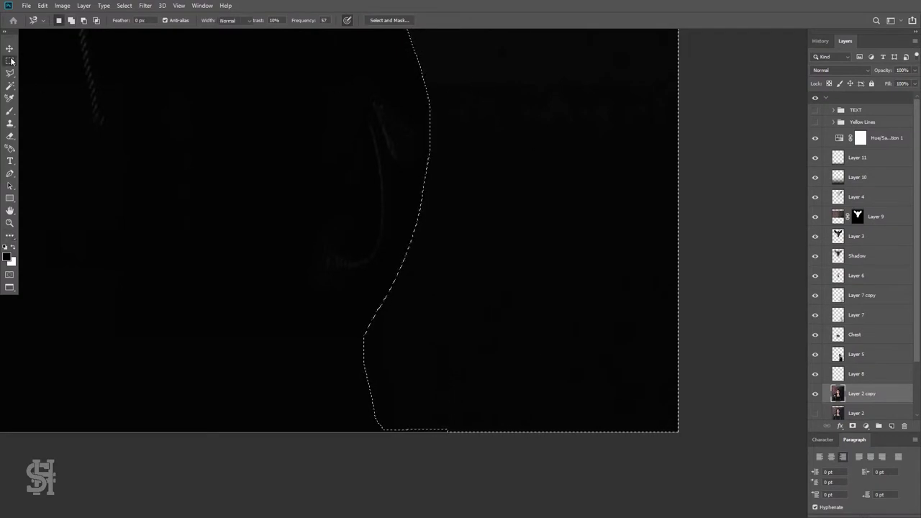
Fit the poster on screen, add a new layer, and set the foreground to near-black #0c0d0d.
{"action": "key", "text": "m"}
{"action": "key", "text": "ctrl+0"}
{"action": "left_click", "coordinate": [891, 426]}
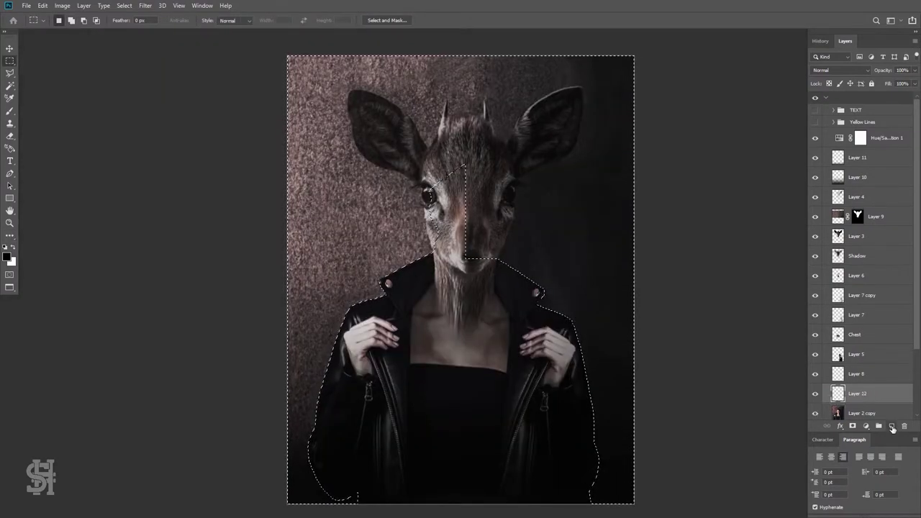
{"action": "left_click", "coordinate": [8, 257]}
{"action": "left_click", "coordinate": [538, 308]}
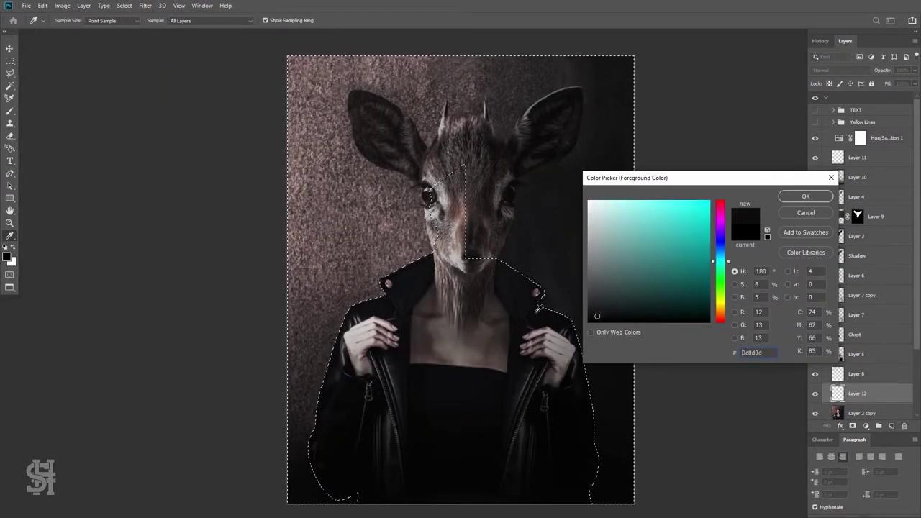
{"action": "key", "text": "Return"}
Fill the background selection with near-black, deselect, and show the Yellow Lines group.
{"action": "left_click", "coordinate": [43, 5]}
{"action": "left_click", "coordinate": [62, 150]}
{"action": "key", "text": "Return"}
{"action": "key", "text": "ctrl+d"}
{"action": "left_click", "coordinate": [815, 122]}
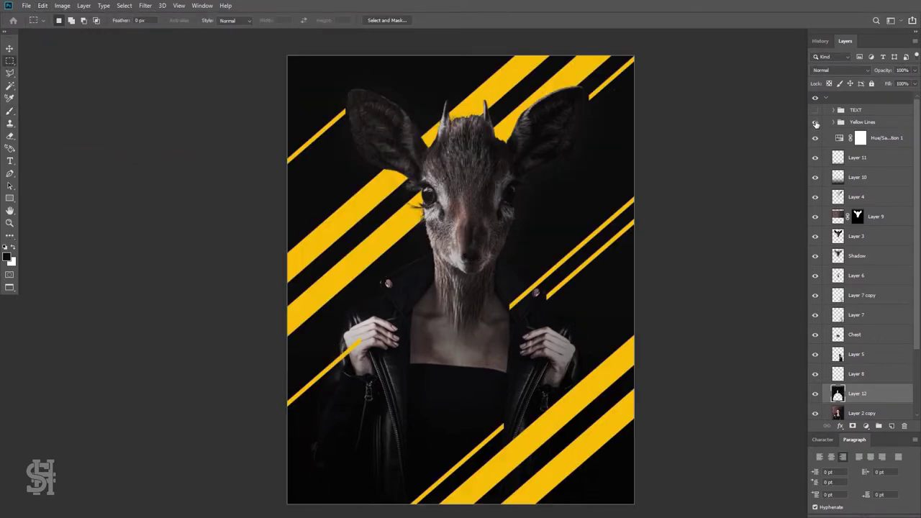
{"action": "left_click", "coordinate": [815, 109]}
{"action": "left_click", "coordinate": [814, 109]}
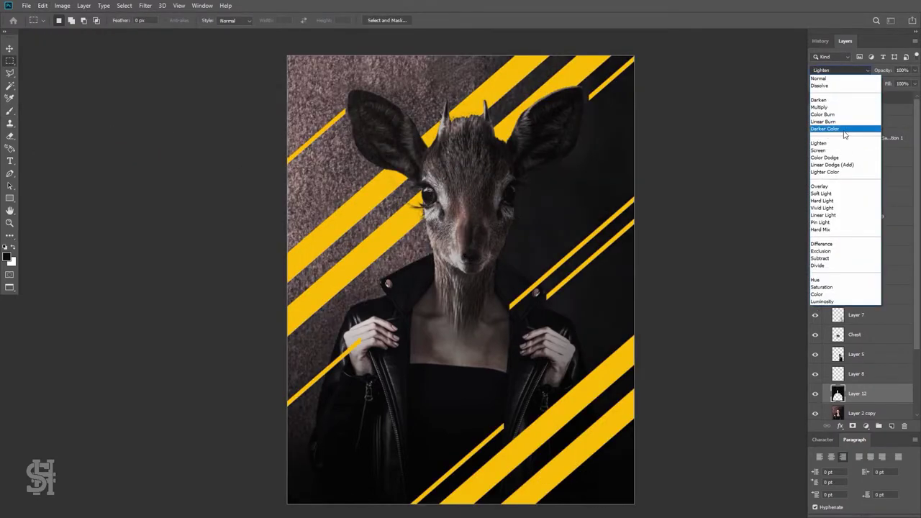
Load Layer 12's black background pixels as a selection and add Layer 13.
{"action": "key", "text": "Escape"}
{"action": "right_click", "coordinate": [838, 394]}
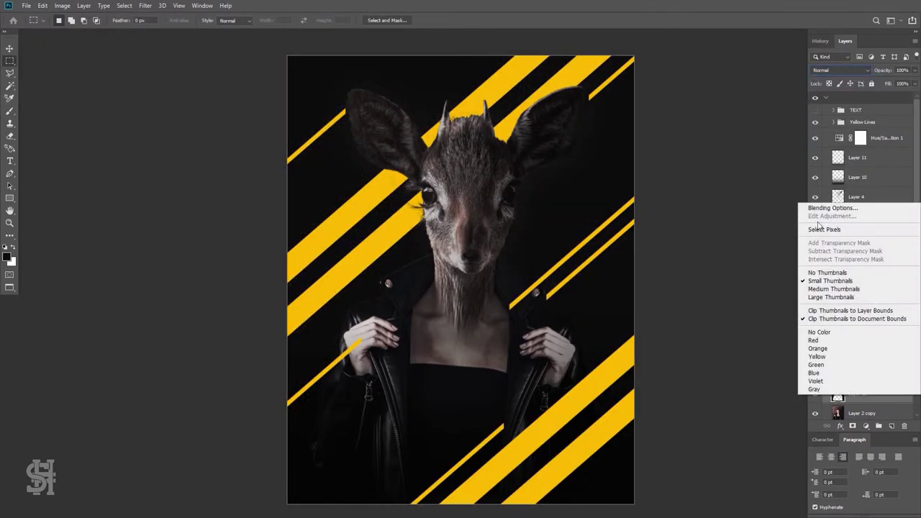
{"action": "left_click", "coordinate": [813, 230]}
{"action": "right_click", "coordinate": [837, 393]}
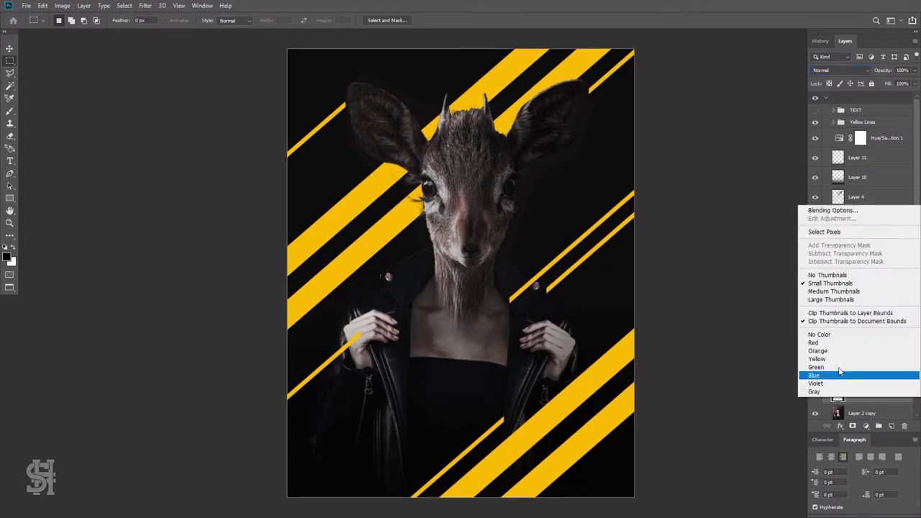
{"action": "key", "text": "Escape"}
{"action": "left_click", "coordinate": [891, 426]}
Drag a dark navy gradient down from the poster's top edge, then deselect.
{"action": "key", "text": "g"}
{"action": "left_click", "coordinate": [7, 257]}
{"action": "left_click", "coordinate": [725, 253]}
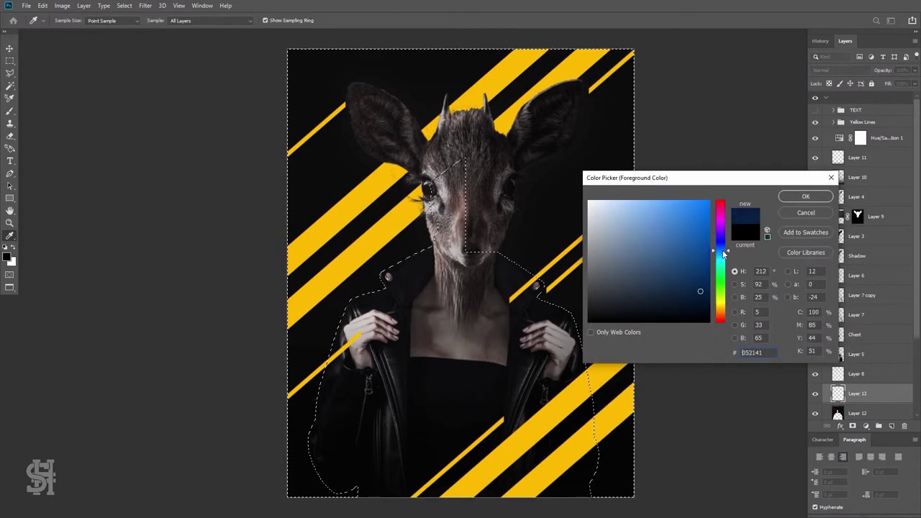
{"action": "left_click", "coordinate": [806, 188]}
{"action": "left_click_drag", "start_coordinate": [472, 71], "coordinate": [472, 288]}
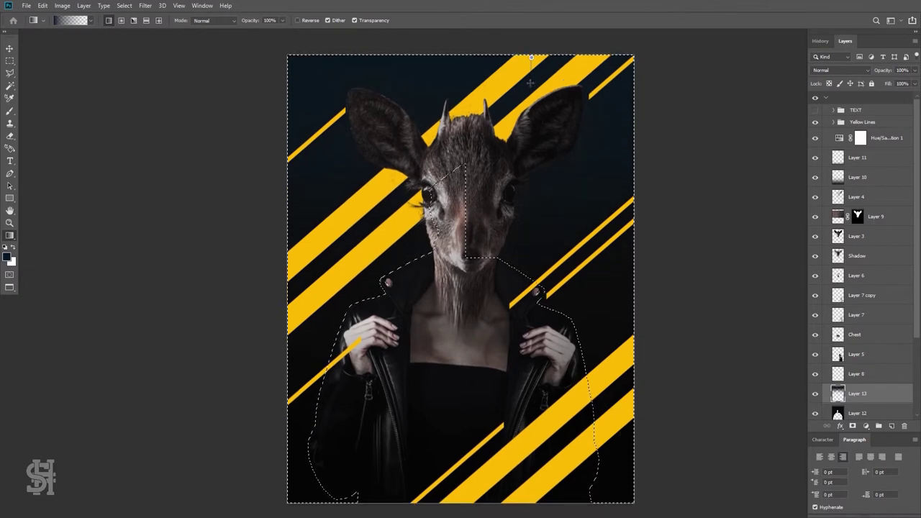
{"action": "key", "text": "m"}
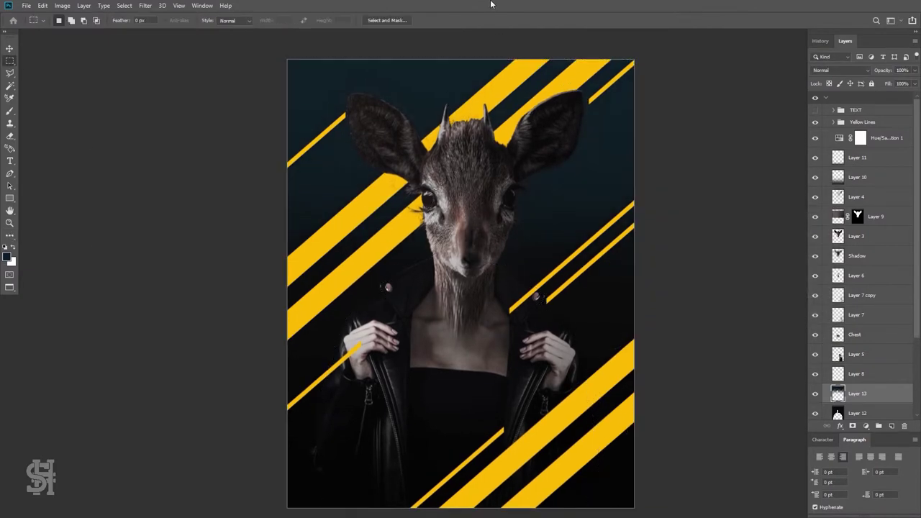
{"action": "key", "text": "ctrl+d"}
{"action": "scroll", "coordinate": [814, 357], "scroll_direction": "down", "scroll_amount": 2}
Hide the navy gradient Layer 13 so the background shows black again.
{"action": "left_click", "coordinate": [855, 138]}
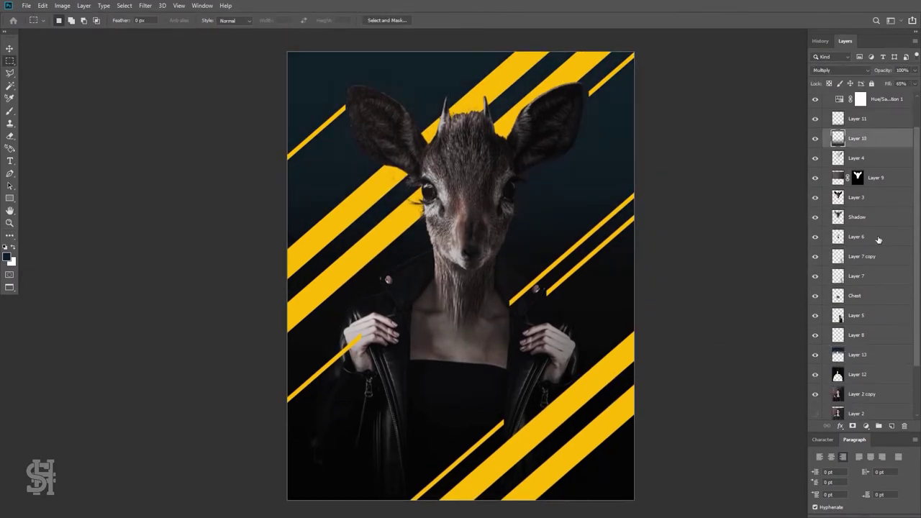
{"action": "left_click", "coordinate": [891, 425]}
{"action": "key", "text": "g"}
{"action": "left_click", "coordinate": [815, 99]}
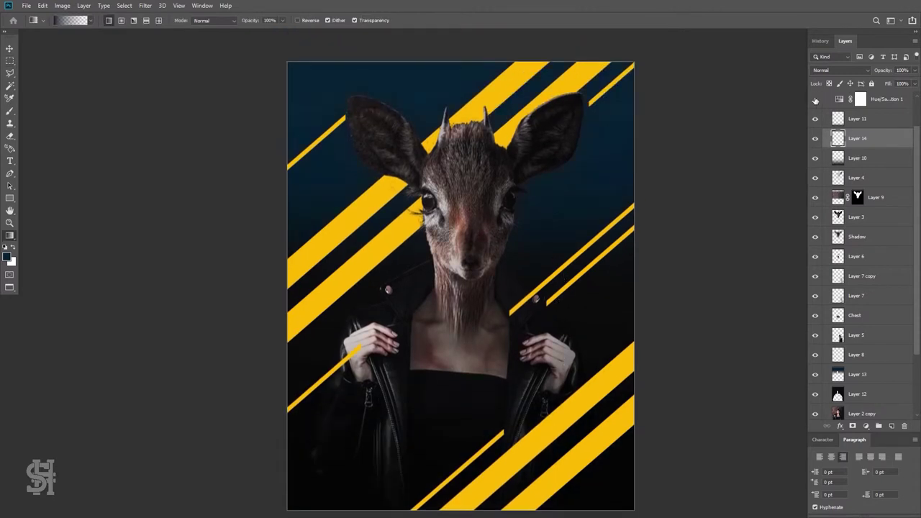
{"action": "scroll", "coordinate": [843, 188], "scroll_direction": "down", "scroll_amount": 1}
{"action": "left_click", "coordinate": [815, 322]}
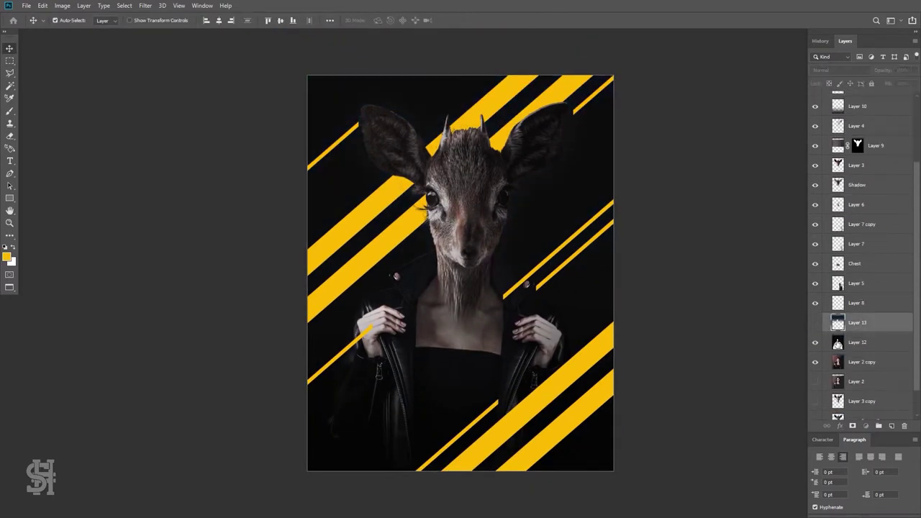
Reload the background selection on new Layer 15, show guides, and subtract the right half.
{"action": "left_click", "coordinate": [837, 342], "text": "ctrl"}
{"action": "left_click", "coordinate": [891, 425], "text": "ctrl"}
{"action": "key", "text": "m"}
{"action": "left_click", "coordinate": [124, 5]}
{"action": "key", "text": "ctrl+semicolon"}
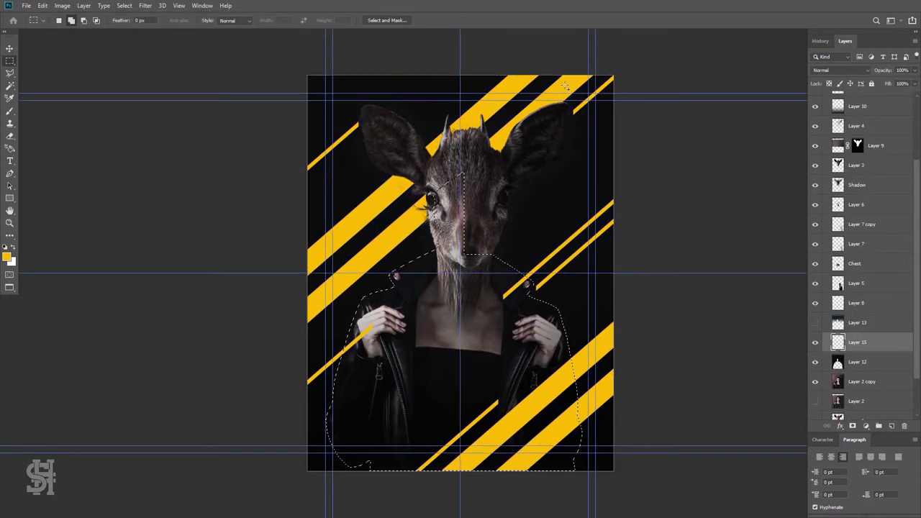
{"action": "left_click_drag", "start_coordinate": [460, 72], "coordinate": [620, 478]}
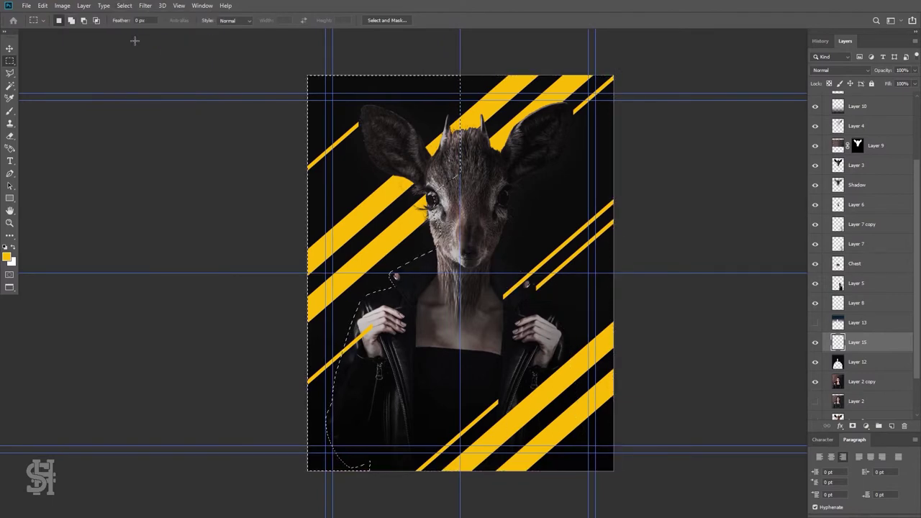
Try painting yellow over the right background half with the Brush, then undo it.
{"action": "left_click", "coordinate": [124, 5]}
{"action": "left_click", "coordinate": [137, 52]}
{"action": "key", "text": "b"}
{"action": "left_click_drag", "start_coordinate": [576, 107], "coordinate": [547, 309]}
{"action": "key", "text": "ctrl+z"}
{"action": "scroll", "coordinate": [819, 313], "scroll_direction": "down", "scroll_amount": 2}
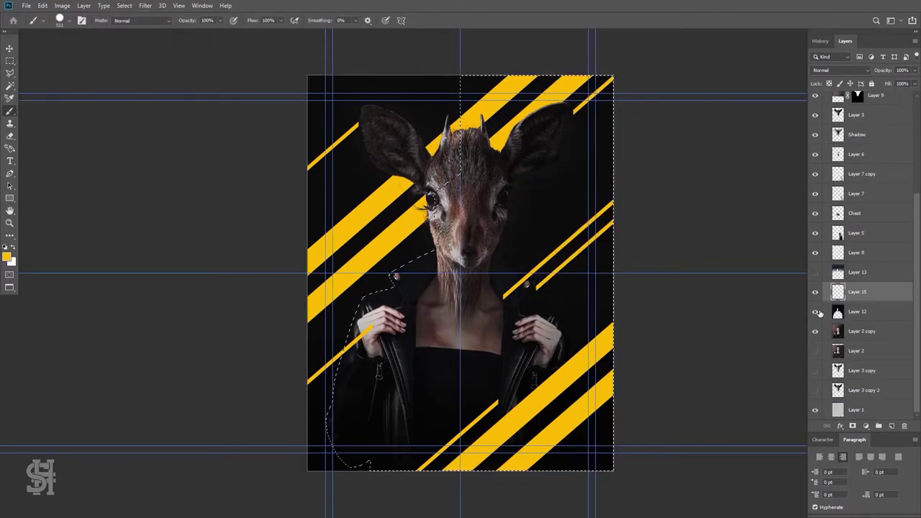
{"action": "mouse_move", "coordinate": [576, 108]}
{"action": "left_mouse_down"}
{"action": "mouse_move", "coordinate": [544, 257]}
{"action": "mouse_move", "coordinate": [575, 483]}
{"action": "left_mouse_up"}
{"action": "key", "text": "ctrl+z"}
Set the foreground colour to bright cyan and the background colour to hot pink.
{"action": "key", "text": "m"}
{"action": "key", "text": "ctrl+d"}
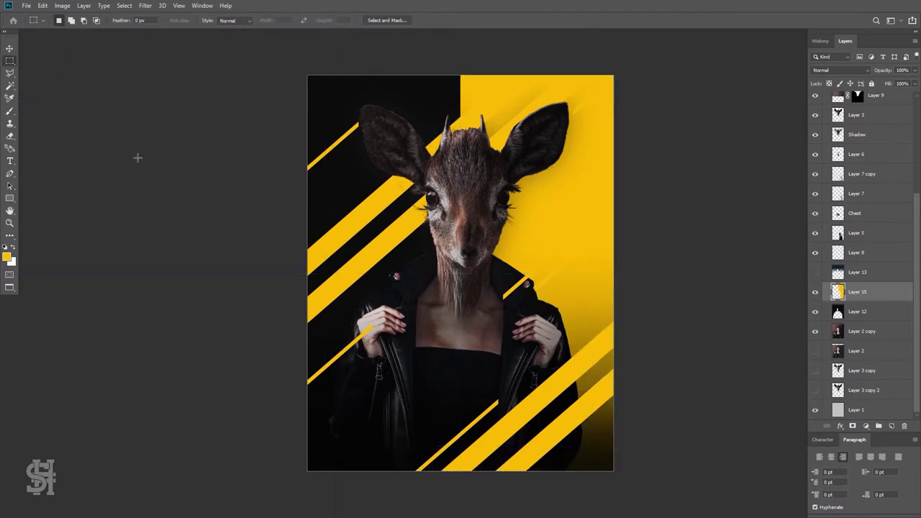
{"action": "key", "text": "ctrl+shift+d"}
{"action": "left_click", "coordinate": [7, 256]}
{"action": "left_click", "coordinate": [720, 237]}
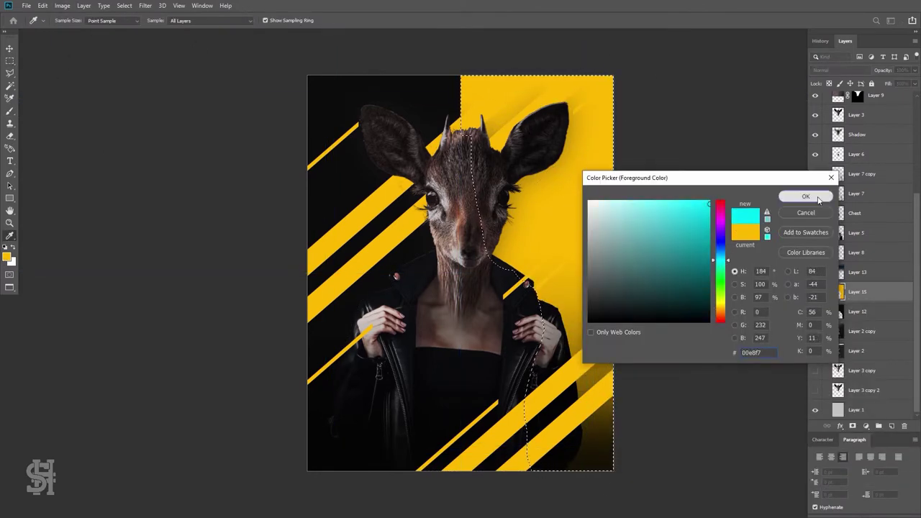
{"action": "left_click", "coordinate": [806, 196]}
{"action": "left_click", "coordinate": [11, 262]}
{"action": "left_click", "coordinate": [720, 209]}
{"action": "left_click", "coordinate": [707, 211]}
{"action": "left_click", "coordinate": [805, 196]}
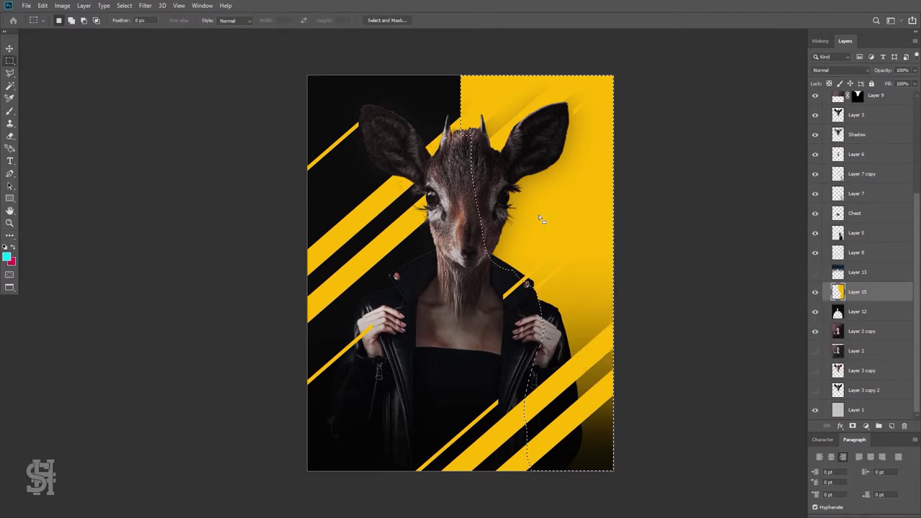
Draw a cyan-to-pink gradient down the right background half and hide Layer 11.
{"action": "key", "text": "g"}
{"action": "left_click", "coordinate": [91, 20]}
{"action": "left_click", "coordinate": [20, 43]}
{"action": "left_click_drag", "start_coordinate": [536, 79], "coordinate": [536, 467]}
{"action": "scroll", "coordinate": [849, 215], "scroll_direction": "up", "scroll_amount": 5}
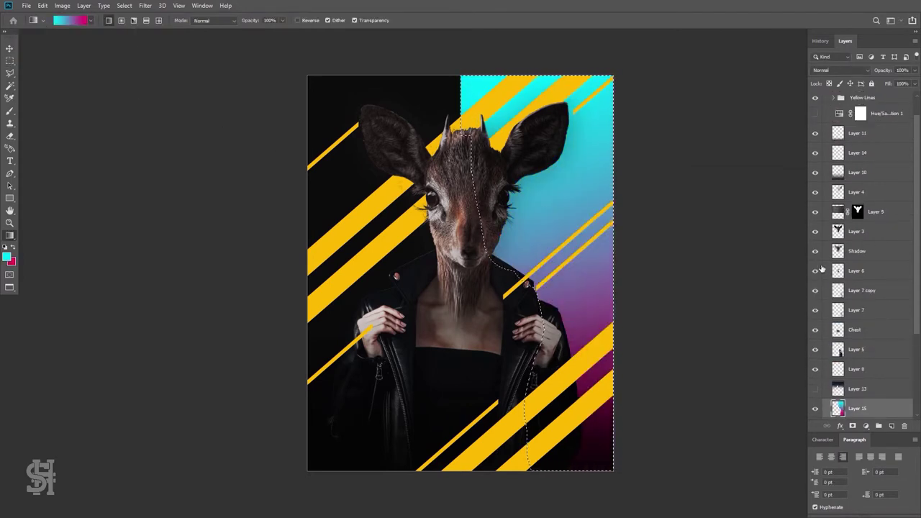
{"action": "left_click", "coordinate": [815, 133]}
{"action": "left_click", "coordinate": [10, 61]}
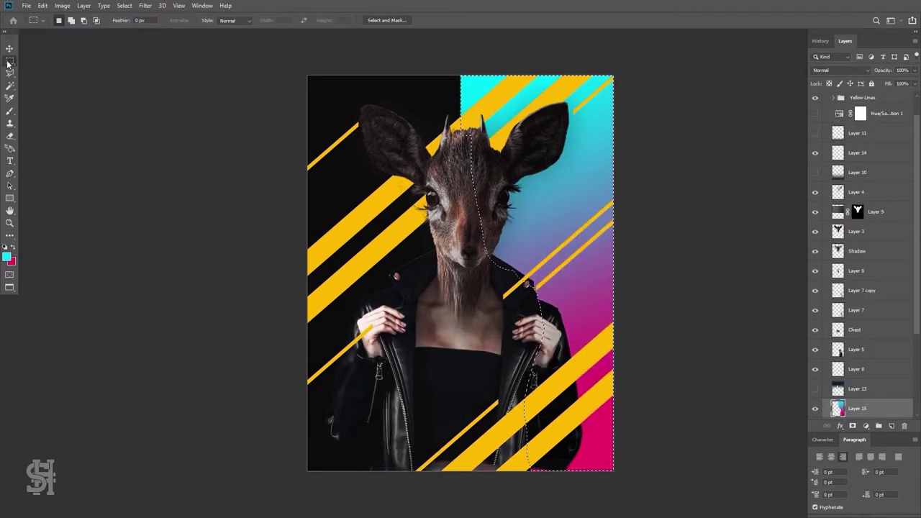
{"action": "scroll", "coordinate": [820, 338], "scroll_direction": "down", "scroll_amount": 3}
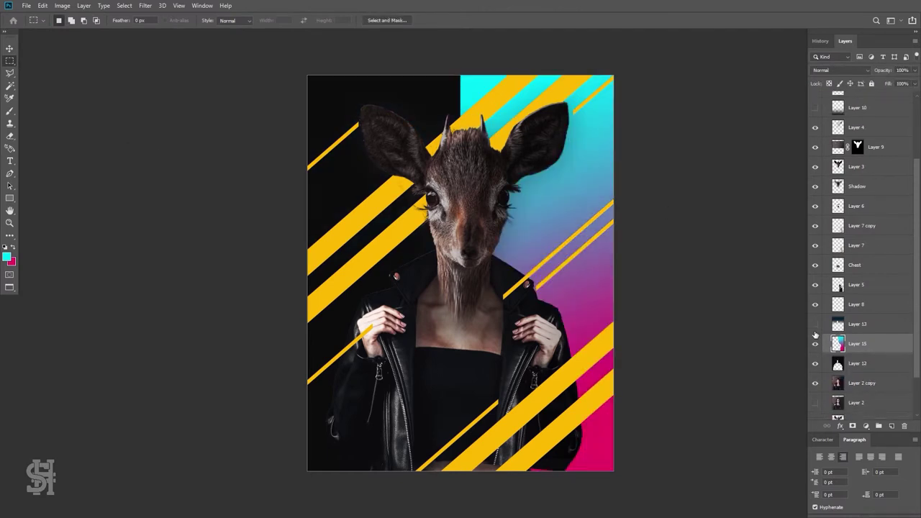
Try a Hue/Saturation shift on the gradient, cancel it, and select the re-shown Layer 13.
{"action": "left_click", "coordinate": [61, 5]}
{"action": "left_click", "coordinate": [184, 78]}
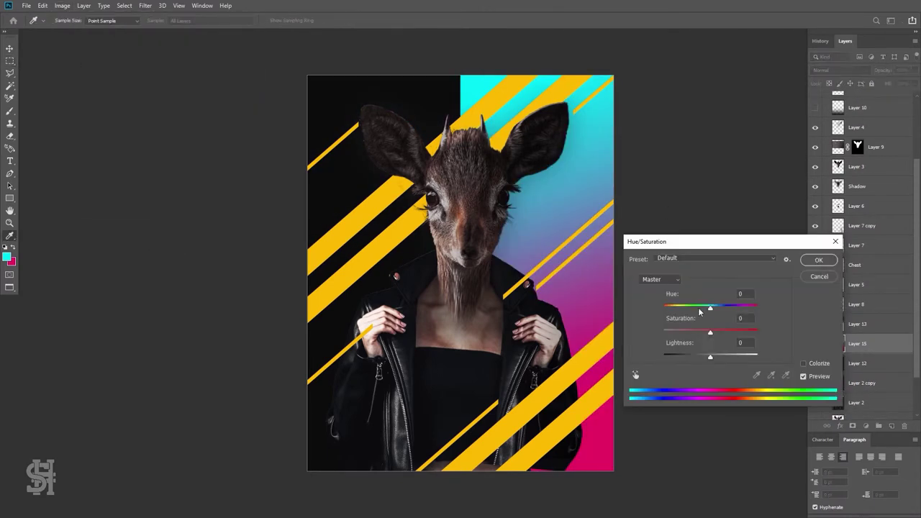
{"action": "left_click_drag", "start_coordinate": [710, 308], "coordinate": [723, 316]}
{"action": "left_click", "coordinate": [818, 259]}
{"action": "left_click", "coordinate": [815, 323]}
{"action": "left_click", "coordinate": [856, 323]}
Apply a yellow Gradient Map to Layer 13 at 100% fill, then hide it.
{"action": "left_click", "coordinate": [62, 5]}
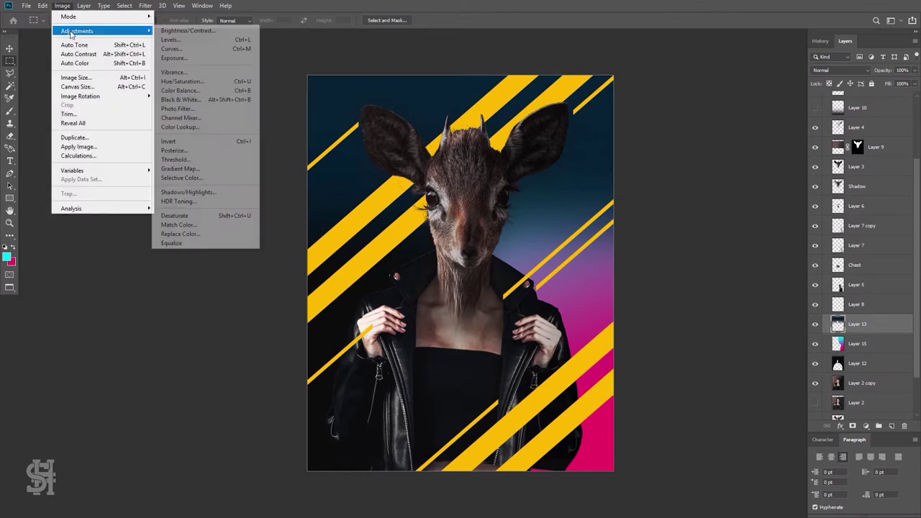
{"action": "left_click", "coordinate": [506, 95]}
{"action": "left_click", "coordinate": [61, 5]}
{"action": "left_click", "coordinate": [206, 168]}
{"action": "left_click", "coordinate": [843, 104]}
{"action": "key", "text": "v"}
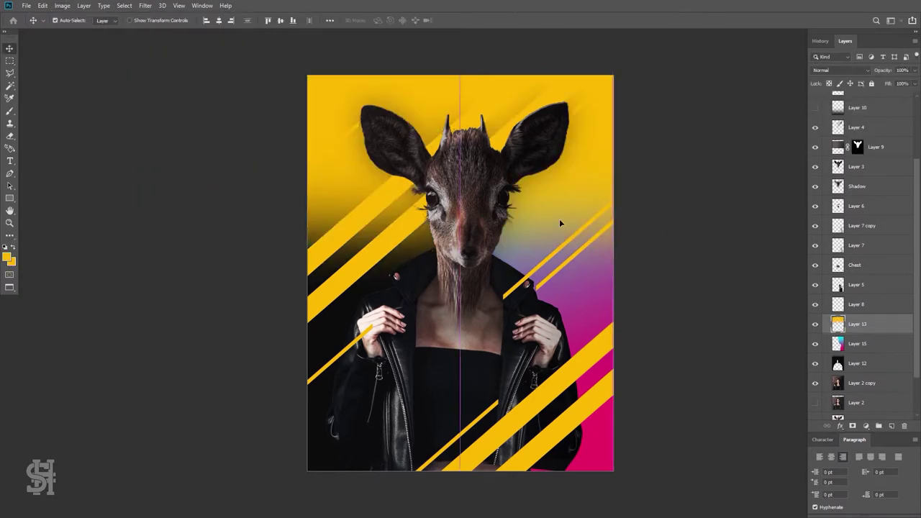
{"action": "left_click_drag", "start_coordinate": [872, 98], "coordinate": [913, 95]}
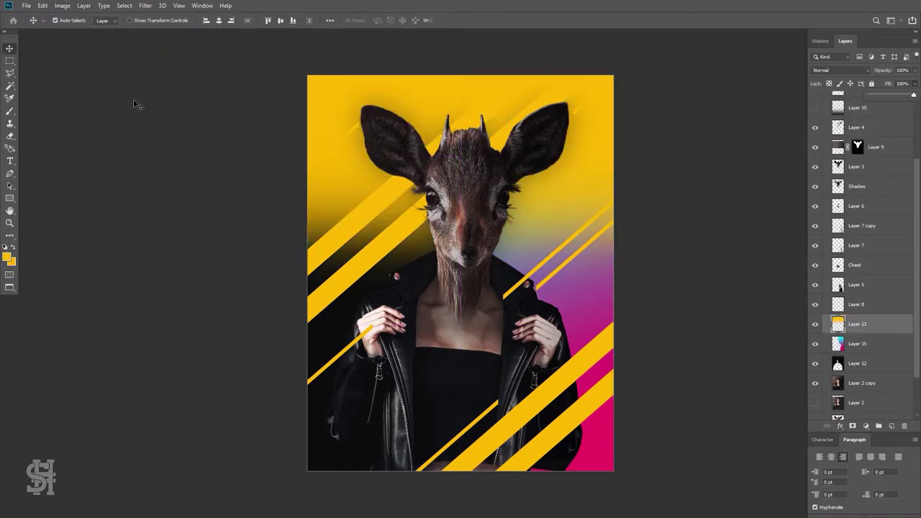
{"action": "left_click", "coordinate": [815, 323]}
Duplicate Layer 15 as Layer 15 copy.
{"action": "right_click", "coordinate": [860, 343]}
{"action": "left_click", "coordinate": [781, 144]}
{"action": "key", "text": "Return"}
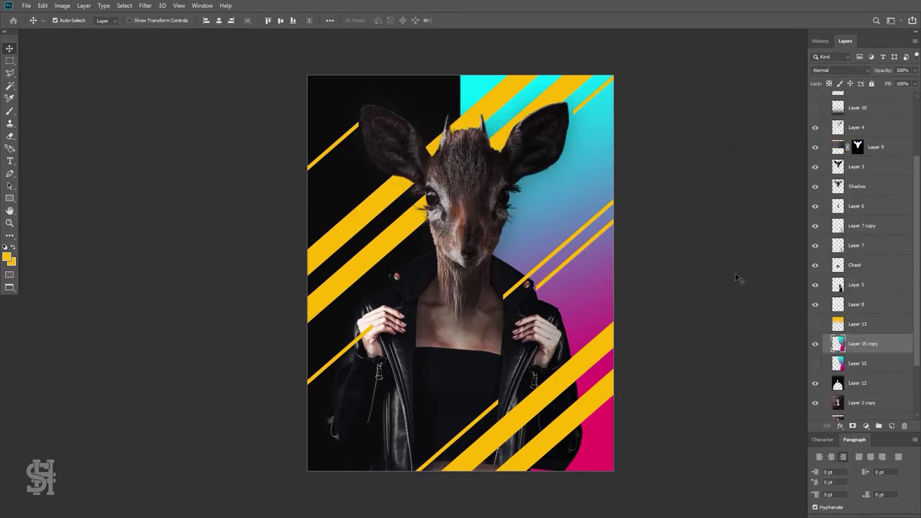
Select Layer 15 copy's pixels and paint the right background half solid pink.
{"action": "right_click", "coordinate": [804, 332]}
{"action": "key", "text": "b"}
{"action": "left_click", "coordinate": [7, 257]}
{"action": "left_click", "coordinate": [805, 191]}
{"action": "left_click_drag", "start_coordinate": [504, 144], "coordinate": [548, 366]}
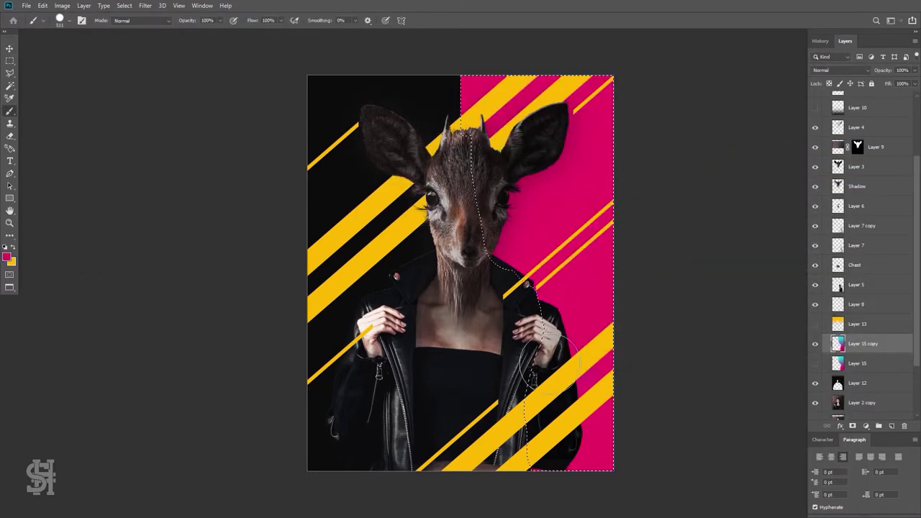
{"action": "key", "text": "ctrl+d"}
Shift the pink background's hue to purple with Hue/Saturation, then lower its Lightness.
{"action": "key", "text": "ctrl+u"}
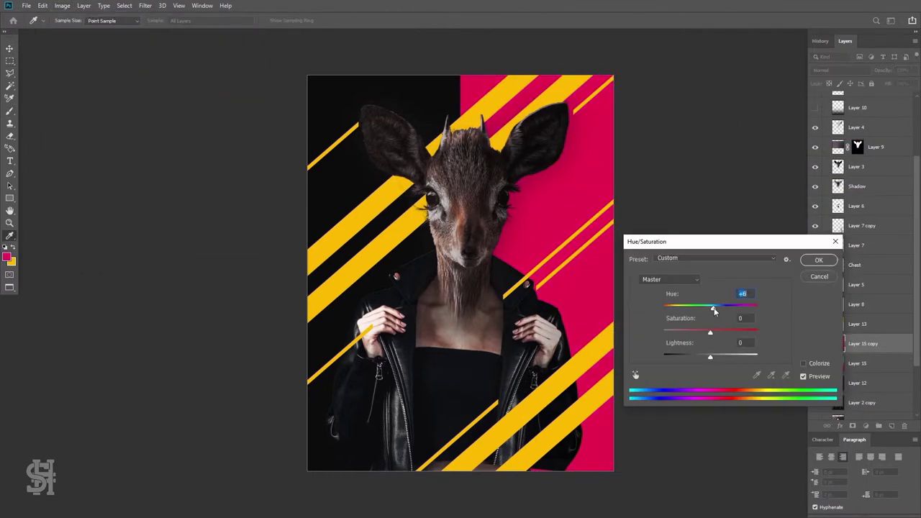
{"action": "left_click_drag", "start_coordinate": [716, 314], "coordinate": [768, 320]}
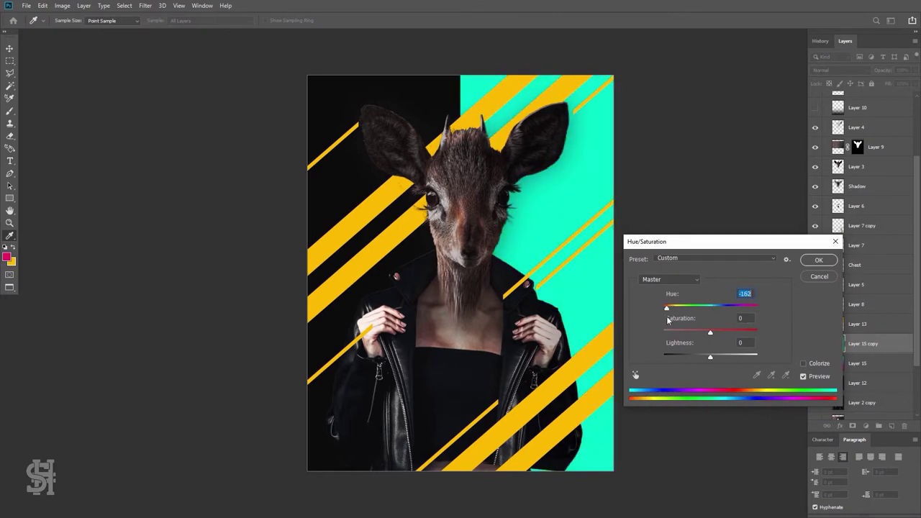
{"action": "left_click_drag", "start_coordinate": [667, 321], "coordinate": [687, 323]}
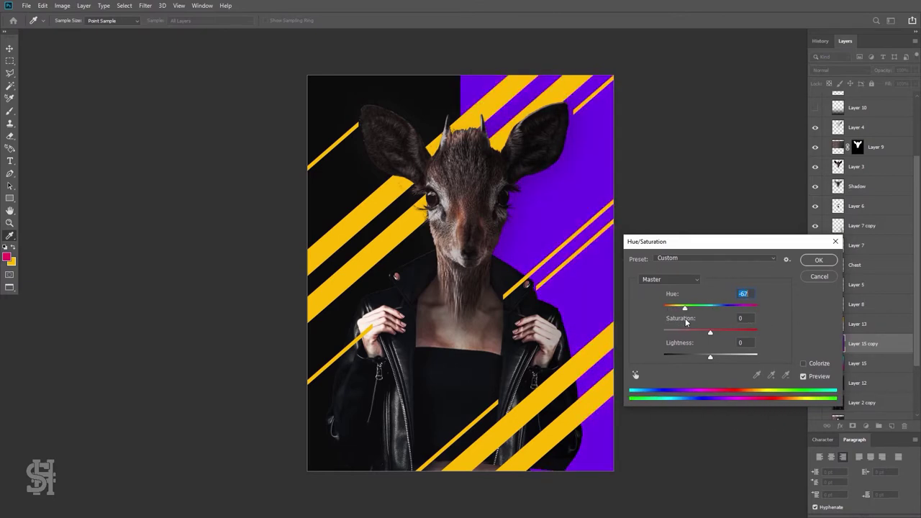
{"action": "key", "text": "alt+p"}
{"action": "key", "text": "alt+p"}
{"action": "left_click", "coordinate": [815, 260]}
{"action": "key", "text": "ctrl+u"}
{"action": "left_click_drag", "start_coordinate": [710, 356], "coordinate": [684, 364]}
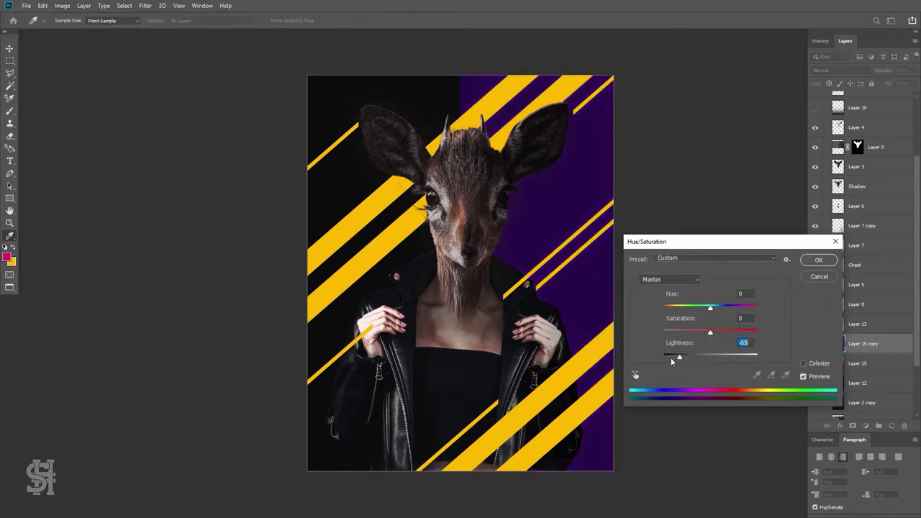
{"action": "left_click", "coordinate": [818, 260]}
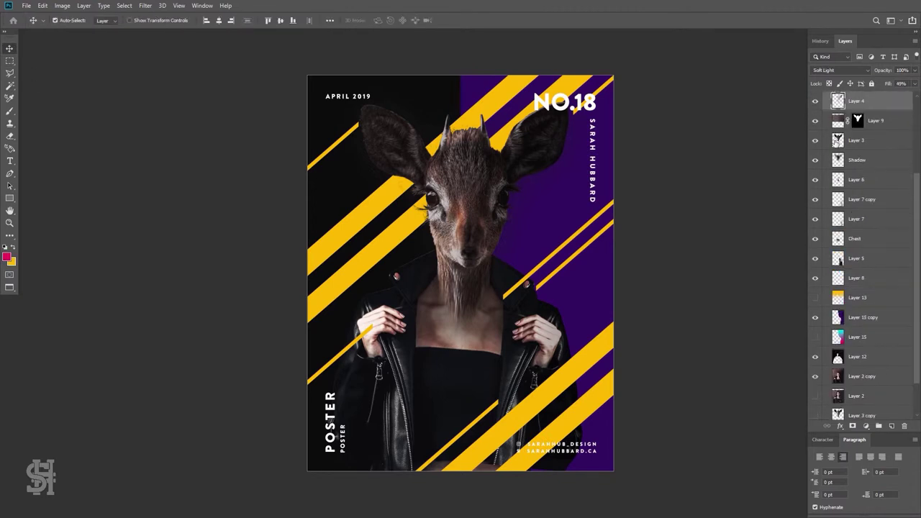
Copy a patch of the deer's neck fur and paste it into the woman's chest selection.
{"action": "left_click", "coordinate": [836, 141]}
{"action": "key", "text": "m"}
{"action": "left_click_drag", "start_coordinate": [428, 132], "coordinate": [502, 218]}
{"action": "right_click", "coordinate": [886, 241]}
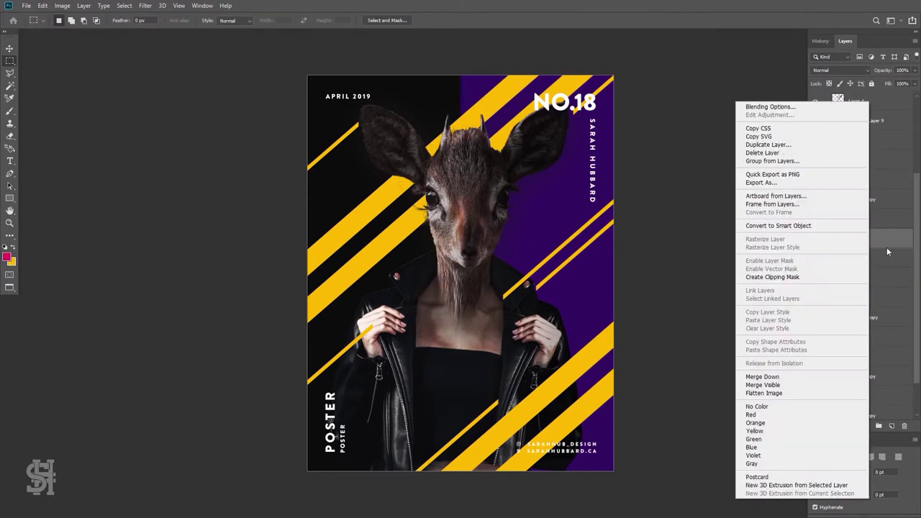
{"action": "left_click", "coordinate": [837, 238], "text": "ctrl"}
{"action": "key", "text": "w"}
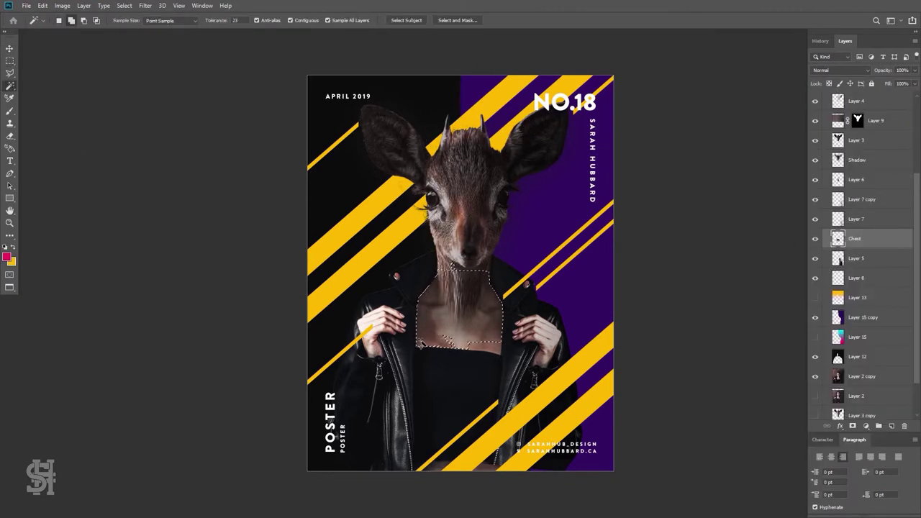
{"action": "key", "text": "ctrl+j"}
{"action": "left_click", "coordinate": [43, 5]}
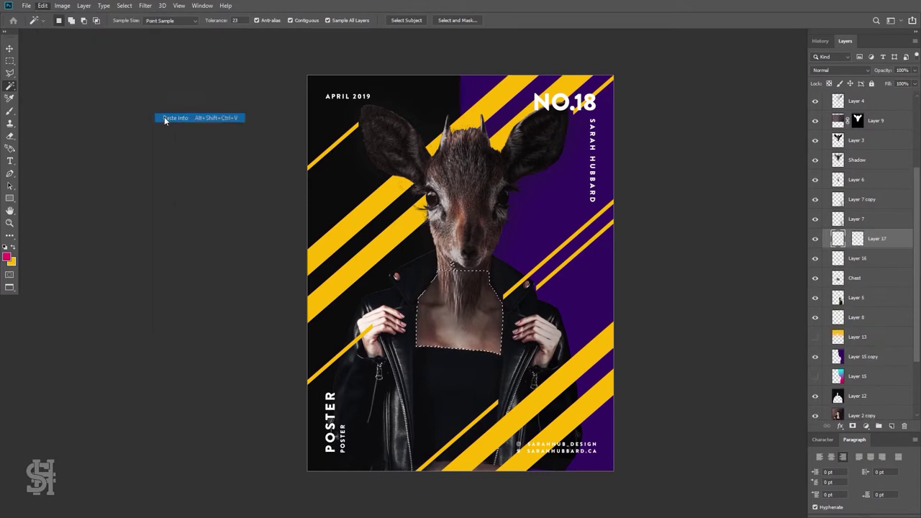
{"action": "left_click", "coordinate": [179, 119]}
Move the pasted fur down over the chest and enlarge it to about 150%.
{"action": "key", "text": "v"}
{"action": "left_click_drag", "start_coordinate": [469, 341], "coordinate": [474, 360]}
{"action": "key", "text": "ctrl+t"}
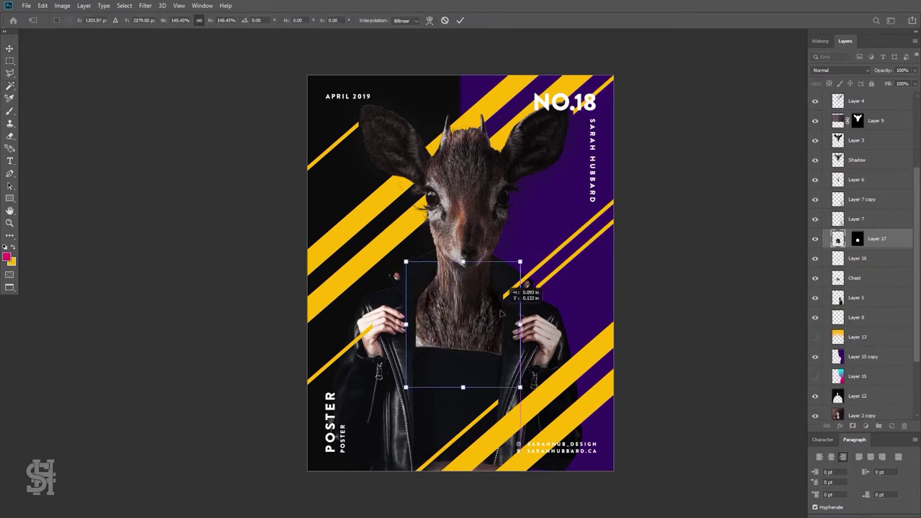
{"action": "left_click_drag", "start_coordinate": [504, 278], "coordinate": [519, 262]}
{"action": "key", "text": "Return"}
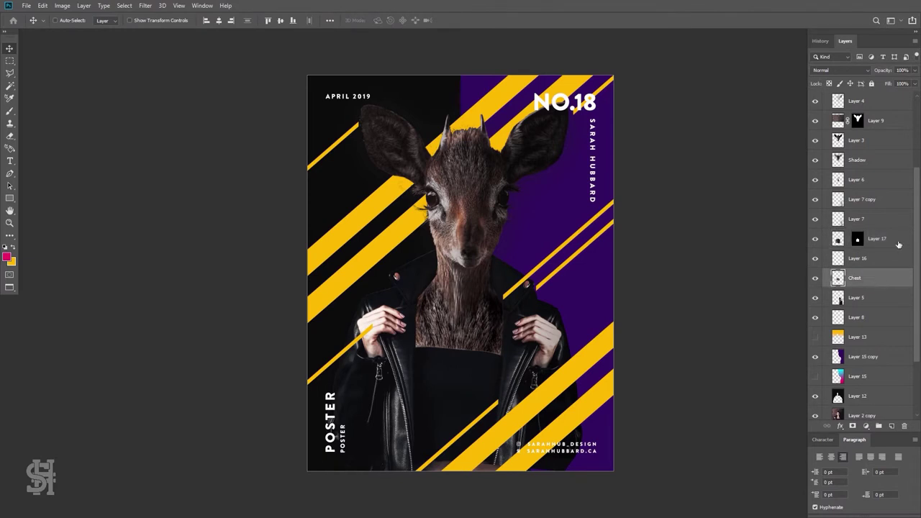
Try Soft Light on the fur layer, then return it to Normal at 100% fill.
{"action": "left_click", "coordinate": [838, 69]}
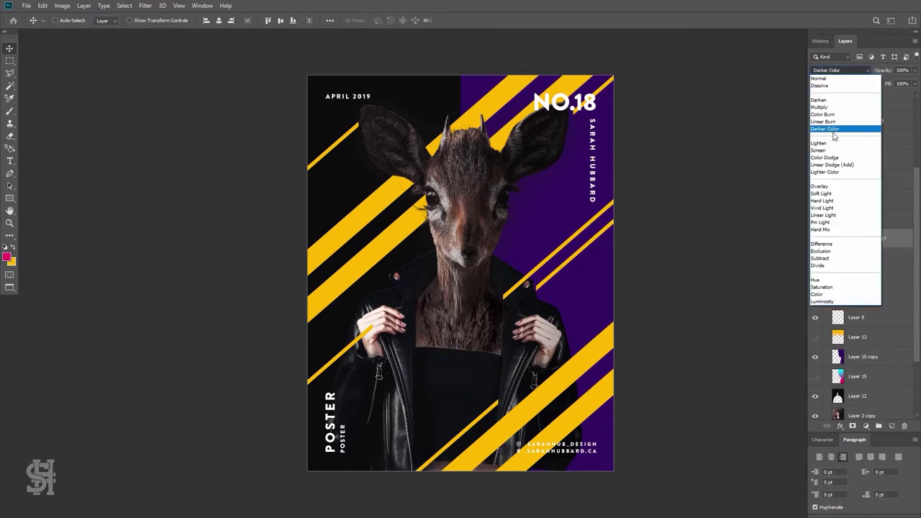
{"action": "left_click", "coordinate": [821, 193]}
{"action": "left_click_drag", "start_coordinate": [898, 96], "coordinate": [909, 95]}
{"action": "left_click", "coordinate": [838, 70]}
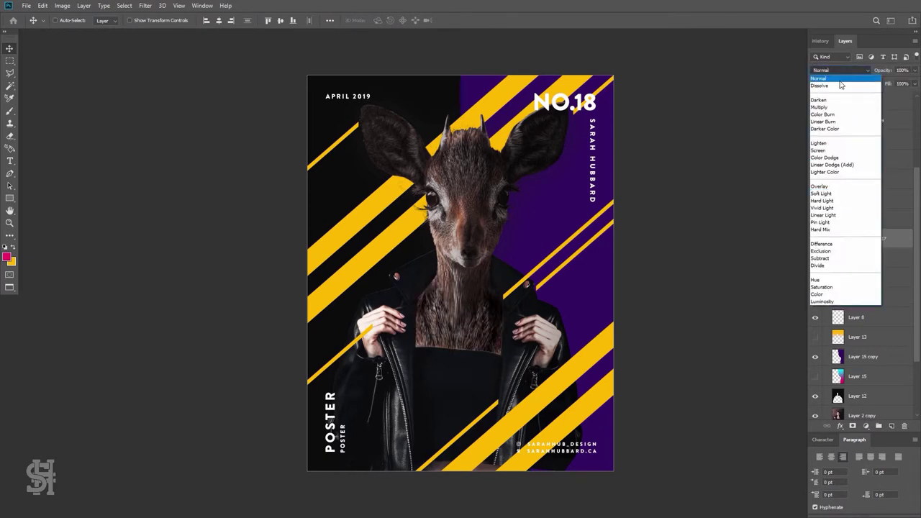
{"action": "left_click", "coordinate": [824, 78]}
Tone the chest fur with a Curves adjustment after discarding a Hue/Saturation lightness change.
{"action": "left_click", "coordinate": [62, 5]}
{"action": "left_click", "coordinate": [187, 87]}
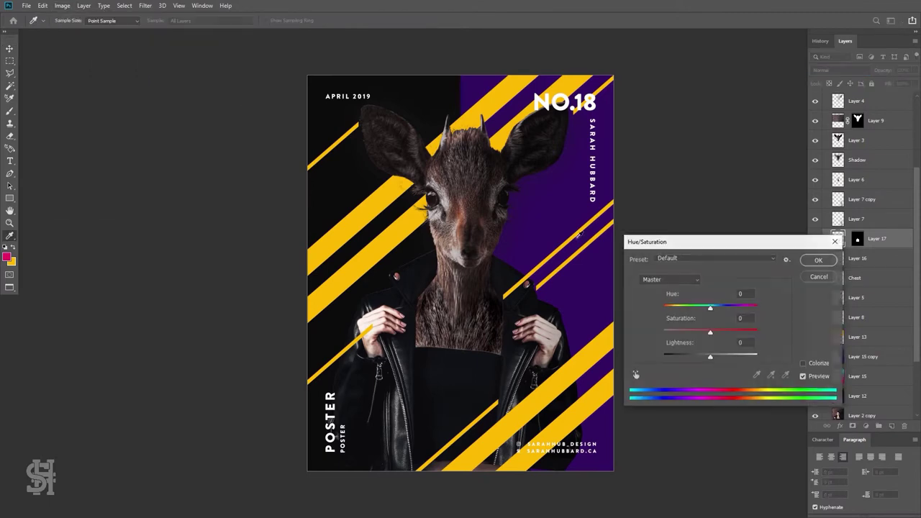
{"action": "left_click_drag", "start_coordinate": [710, 356], "coordinate": [716, 357]}
{"action": "left_click", "coordinate": [818, 276]}
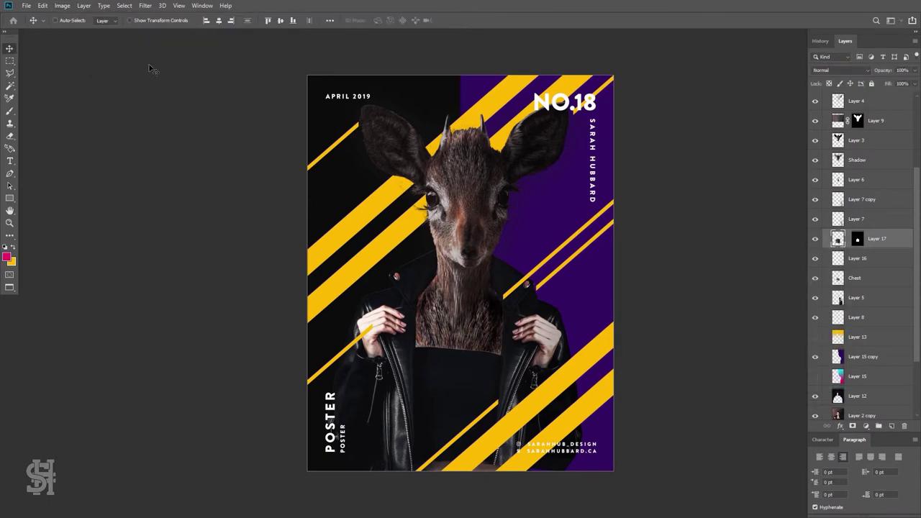
{"action": "left_click", "coordinate": [62, 5]}
{"action": "left_click", "coordinate": [190, 48]}
{"action": "left_click_drag", "start_coordinate": [714, 166], "coordinate": [703, 178]}
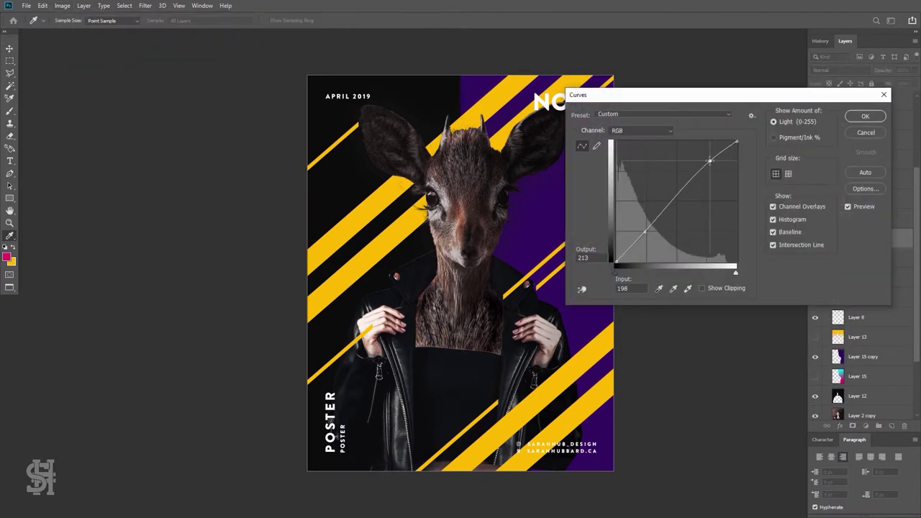
{"action": "left_click", "coordinate": [645, 231]}
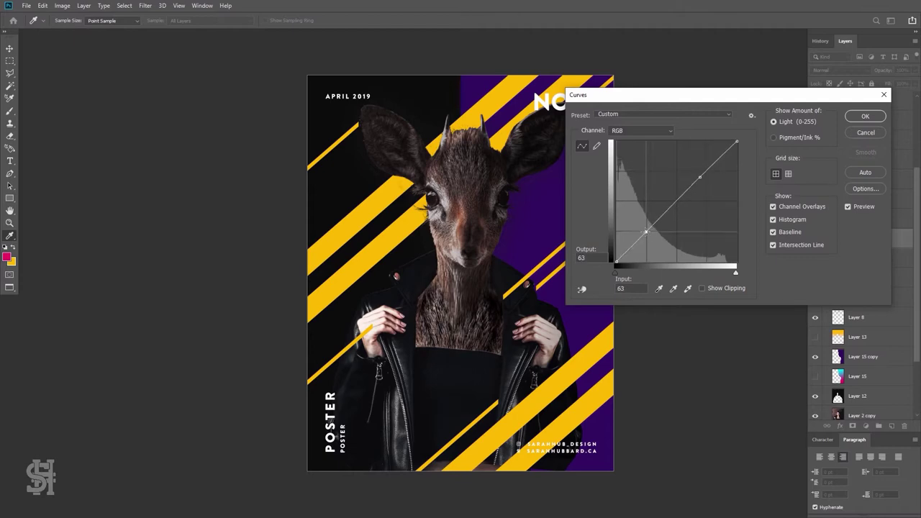
{"action": "left_click", "coordinate": [864, 116]}
Raise the fur's exposure with the Camera Raw Filter and compare with the layer hidden.
{"action": "left_click", "coordinate": [144, 5]}
{"action": "left_click", "coordinate": [190, 63]}
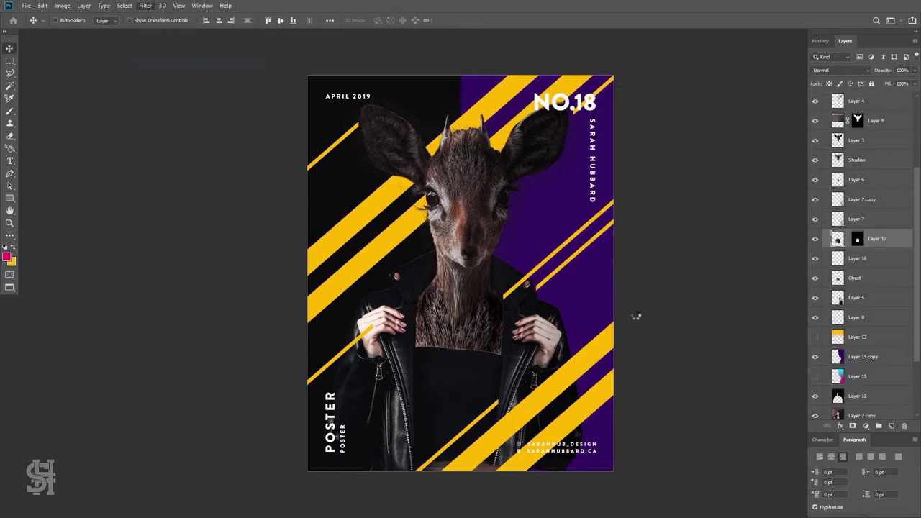
{"action": "left_click", "coordinate": [489, 231]}
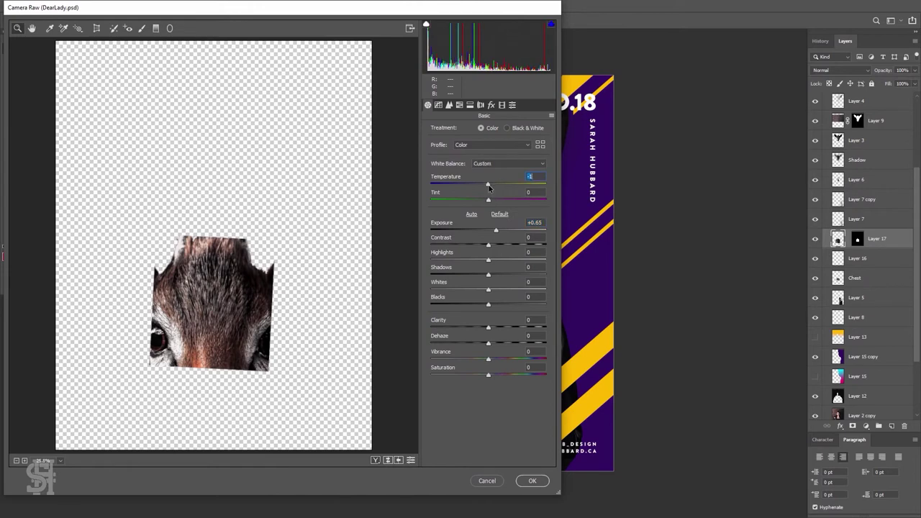
{"action": "key", "text": "Return"}
{"action": "left_click", "coordinate": [814, 241]}
{"action": "left_click", "coordinate": [814, 241]}
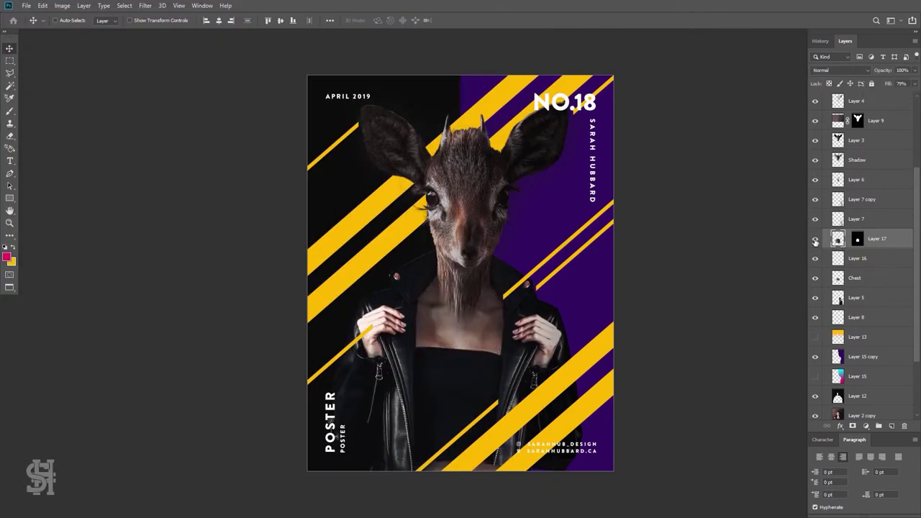
Paste the grunge texture image and scale it to cover the poster.
{"action": "left_click", "coordinate": [832, 110]}
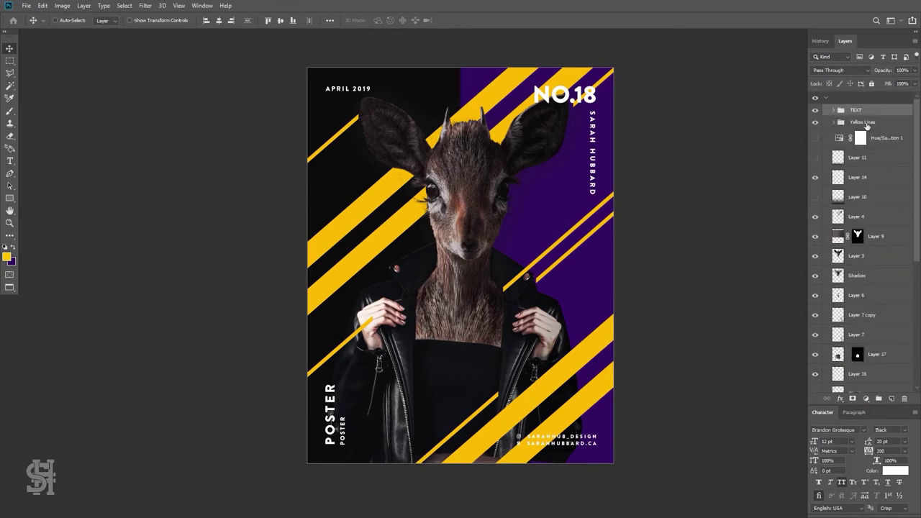
{"action": "key", "text": "ctrl+v"}
{"action": "key", "text": "ctrl+t"}
{"action": "left_click_drag", "start_coordinate": [597, 417], "coordinate": [637, 463]}
{"action": "key", "text": "Return"}
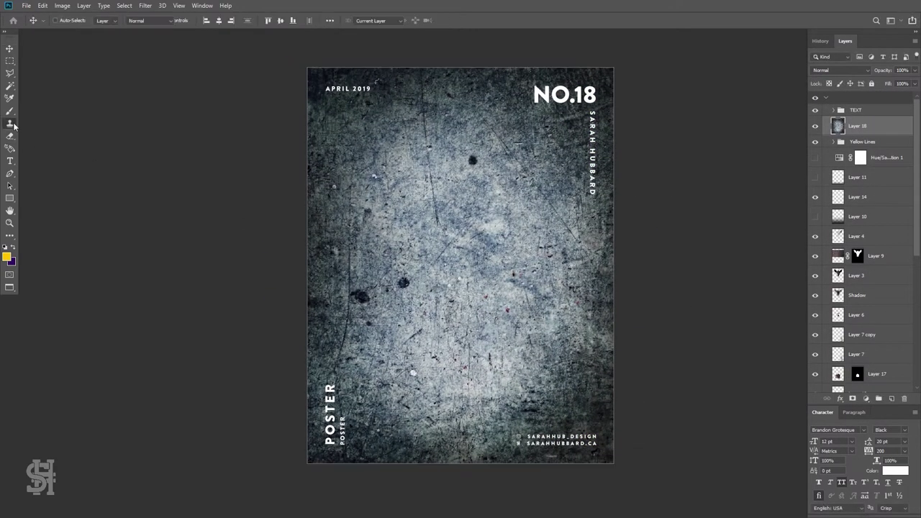
Blend the grunge texture with Overlay at 65% fill.
{"action": "key", "text": "s"}
{"action": "left_click", "coordinate": [840, 69]}
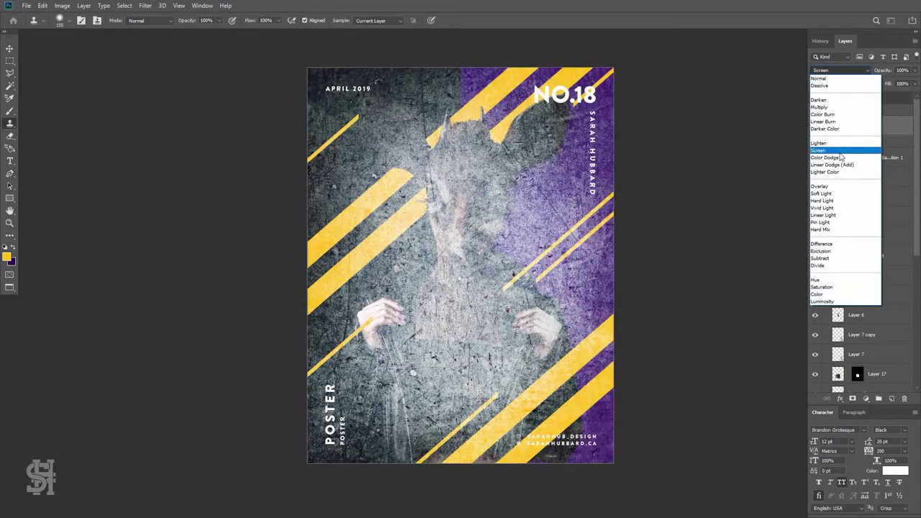
{"action": "left_click", "coordinate": [833, 187]}
{"action": "left_click", "coordinate": [914, 83]}
{"action": "left_click_drag", "start_coordinate": [914, 96], "coordinate": [899, 98]}
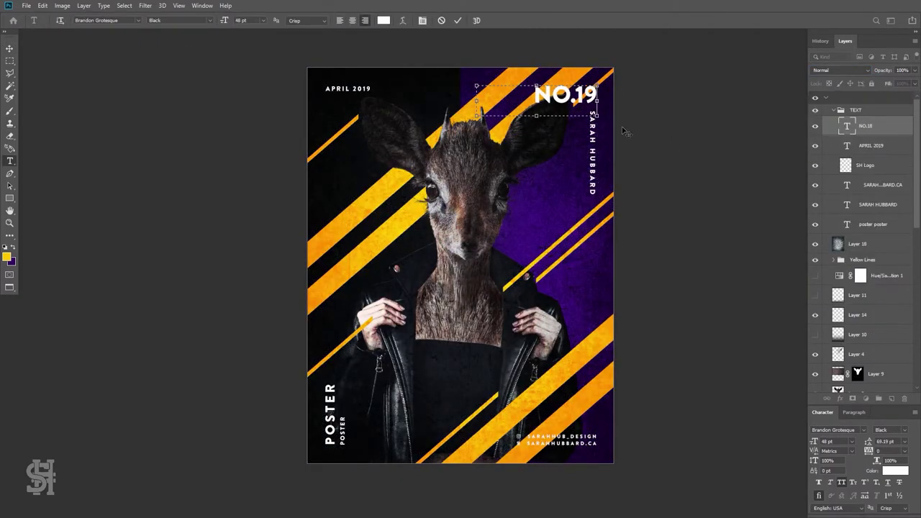
Retype the vertical title as BADASS ANTELOPE and commit the text.
{"action": "type", "text": "BADASS ANTELOPE"}
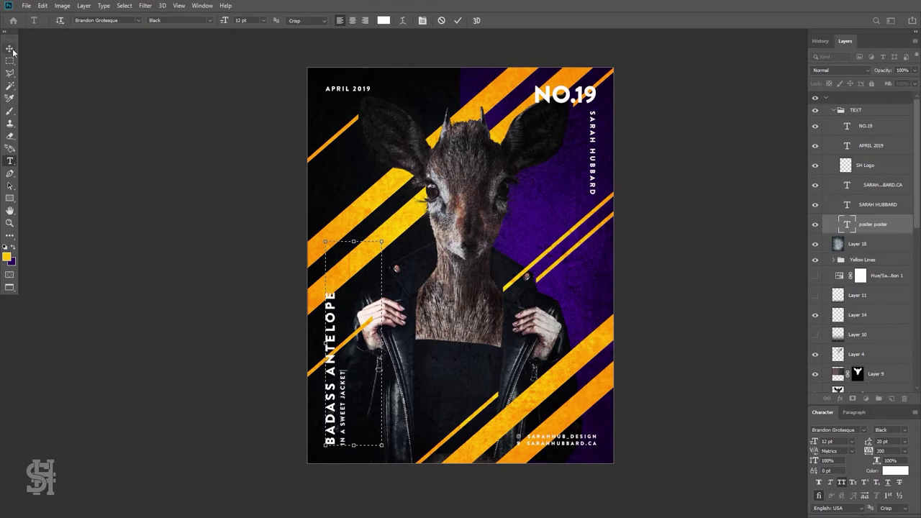
{"action": "left_click", "coordinate": [10, 222]}
{"action": "scroll", "coordinate": [814, 327], "scroll_direction": "down", "scroll_amount": 5}
{"action": "scroll", "coordinate": [813, 328], "scroll_direction": "down", "scroll_amount": 5}
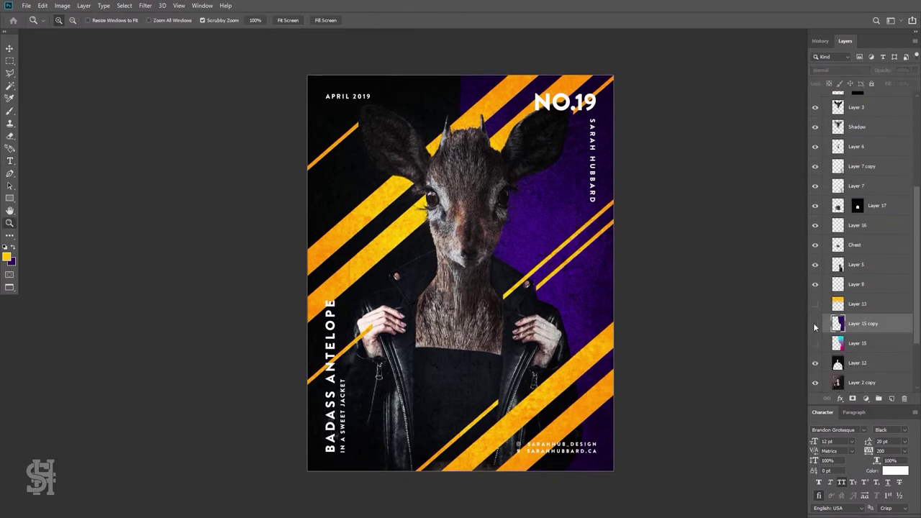
{"action": "left_click", "coordinate": [10, 135]}
{"action": "left_click", "coordinate": [87, 132]}
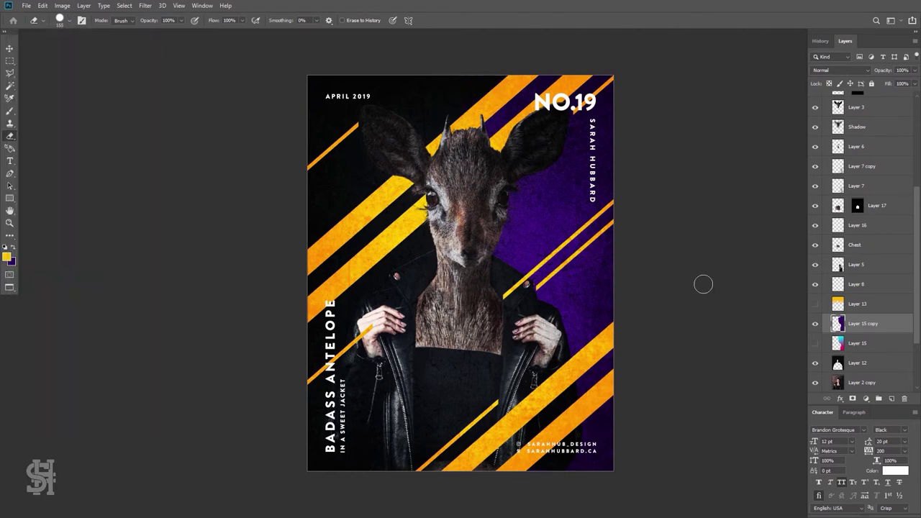